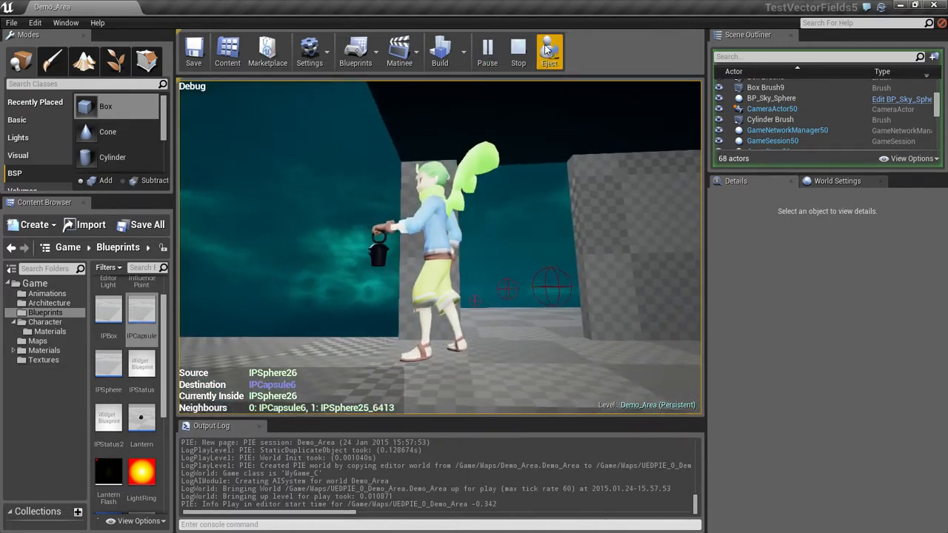
Stop the play session and move IPCapsule7's editor camera point along its Y axis, farther out from the platform.
click(518, 52)
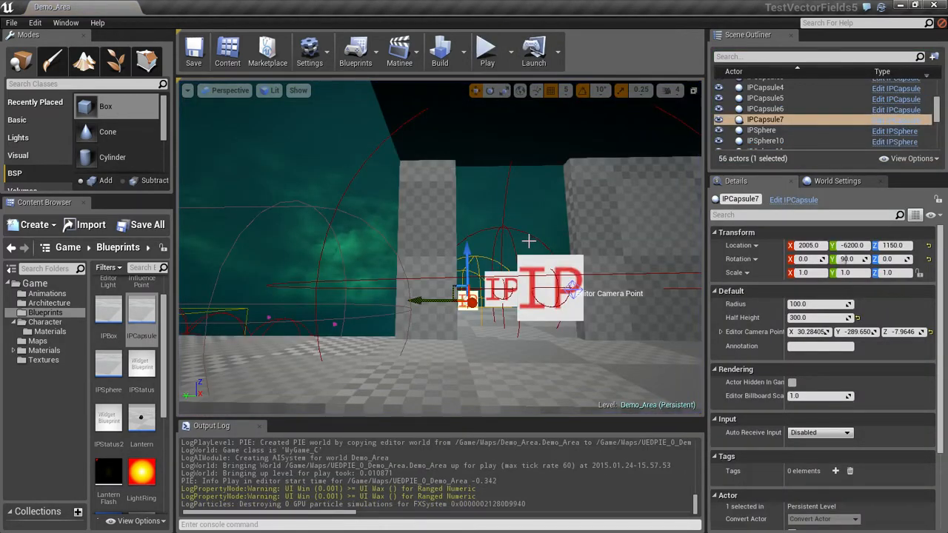
key(f)
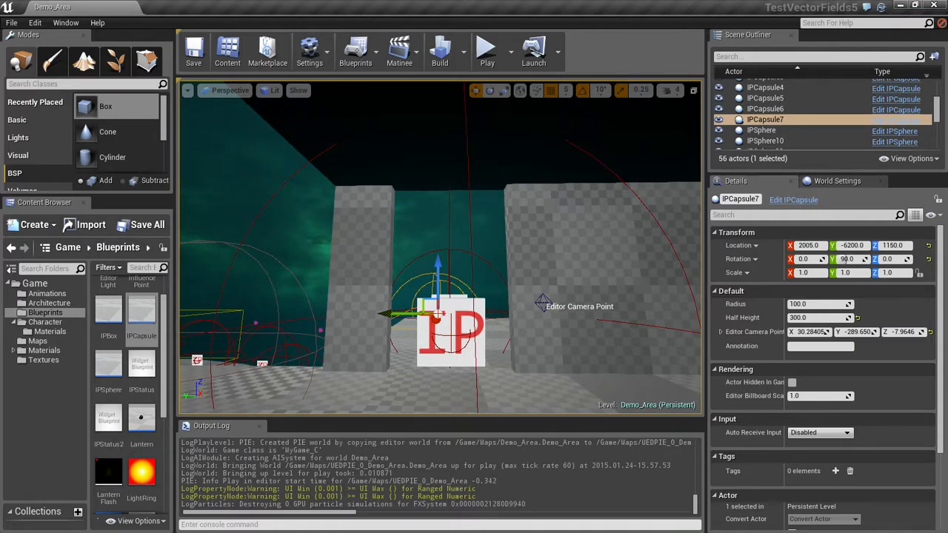
key(d)
right_drag(666, 290, 667, 291)
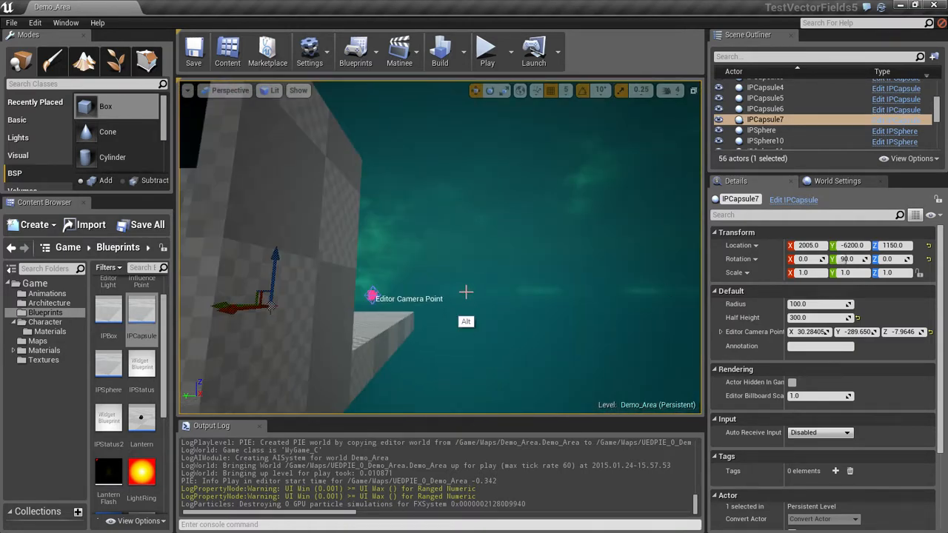
alt+drag(466, 292, 494, 279)
click(573, 245)
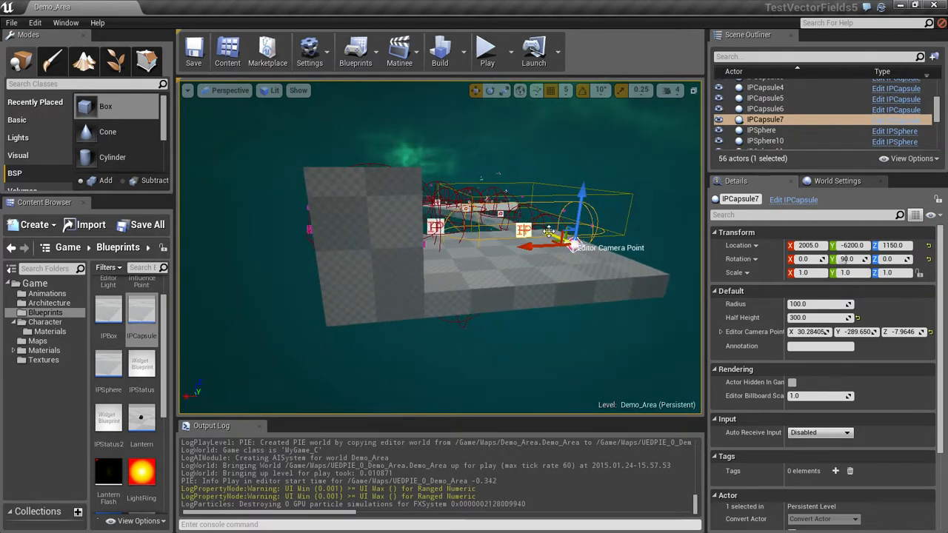
drag(556, 237, 604, 259)
Move IPSphere25's editor camera point to about X -1.56 and Y -351.8, and save the map.
alt+drag(509, 286, 455, 296)
click(456, 218)
click(455, 219)
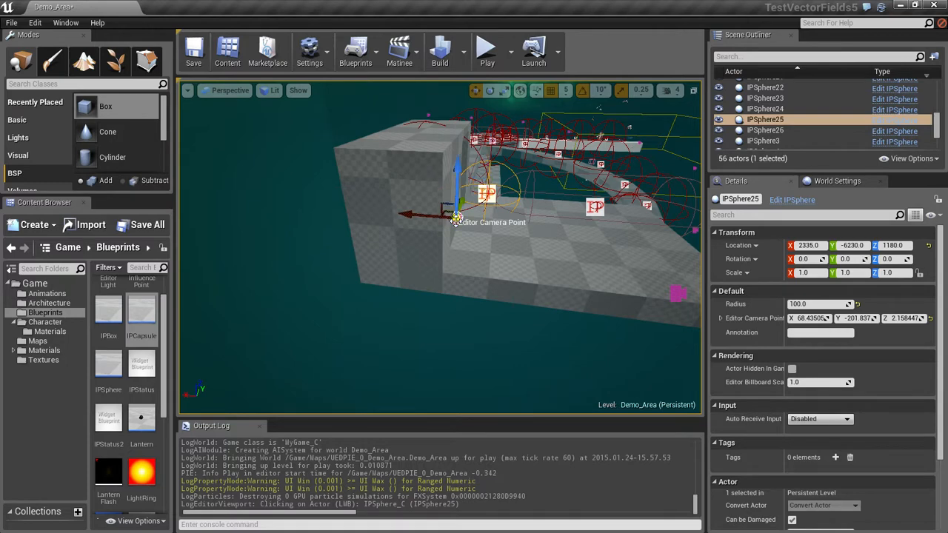
drag(424, 217, 485, 216)
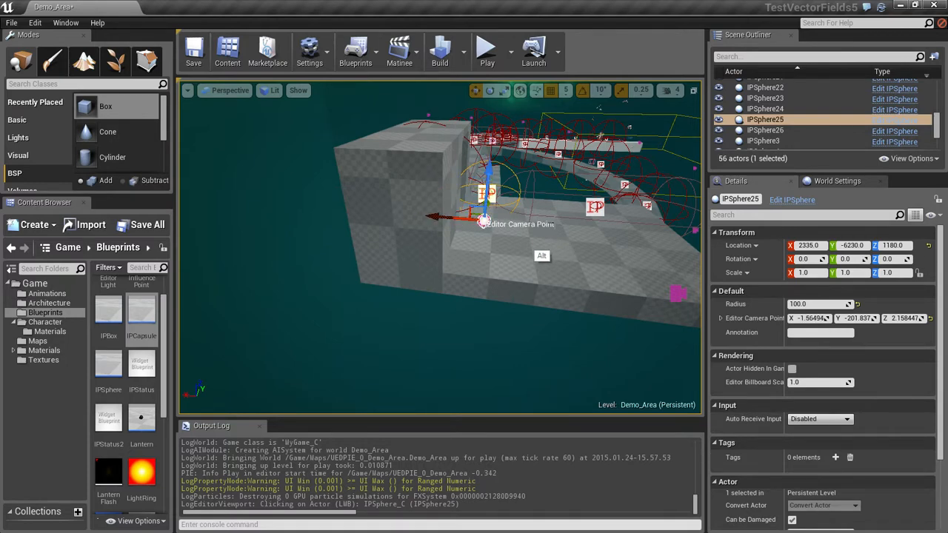
alt+drag(543, 251, 618, 239)
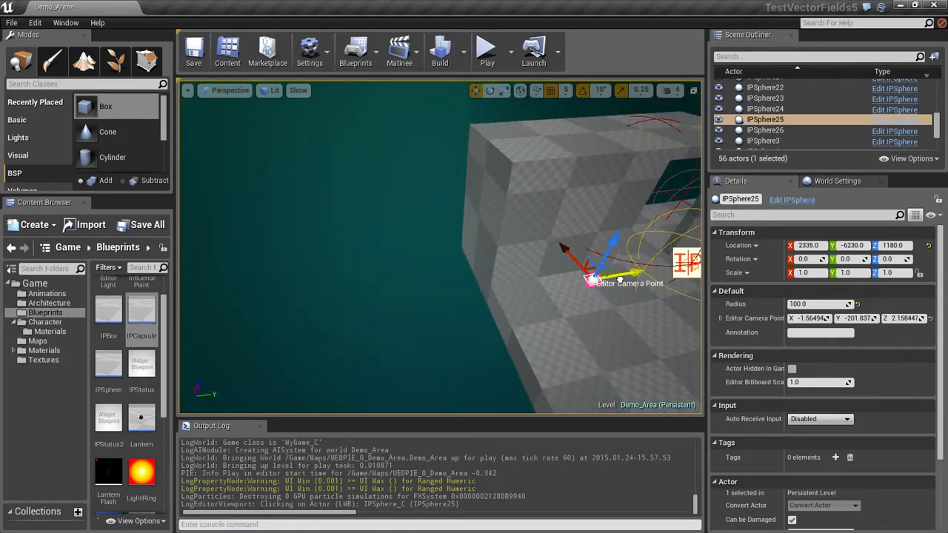
drag(619, 278, 542, 297)
key(ctrl+s)
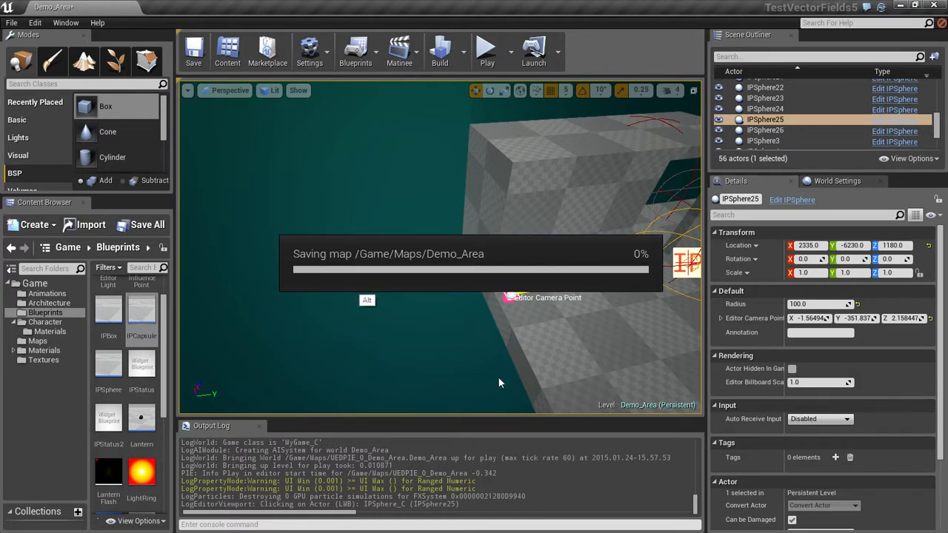
Move IPSphere26's editor camera point along X to about 273.4 and save the map.
alt+right_drag(457, 284, 419, 277)
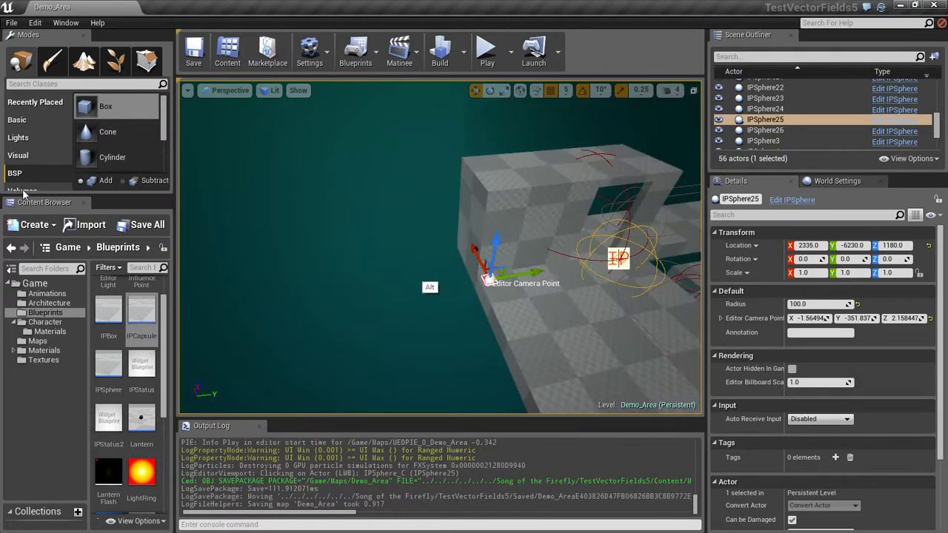
alt+drag(488, 276, 657, 264)
alt+drag(360, 188, 406, 158)
right_drag(255, 298, 199, 317)
double_click(343, 268)
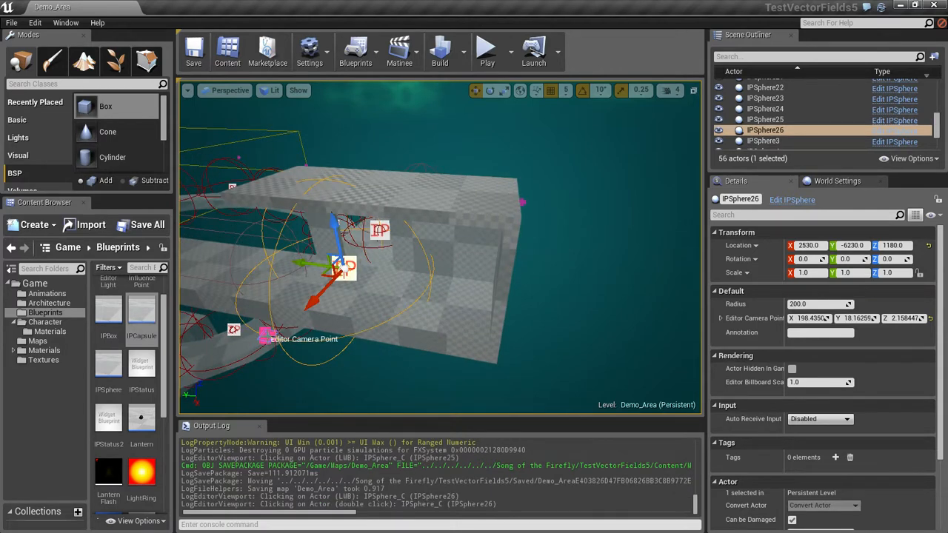
click(265, 334)
drag(251, 358, 285, 330)
key(ctrl+s)
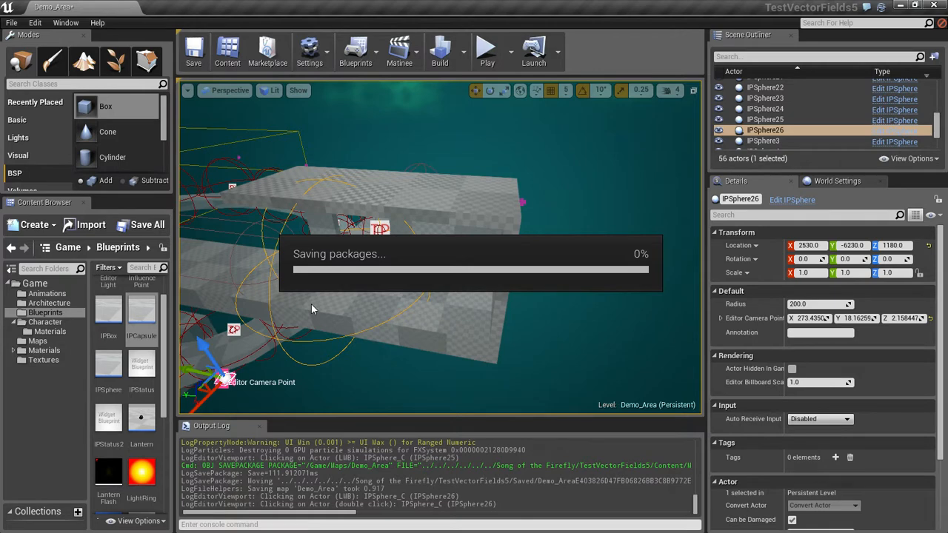
Examine the platform and the placed camera points from several angles, and save the Demo_Area map.
key(e)
right_drag(621, 294, 464, 265)
key(r)
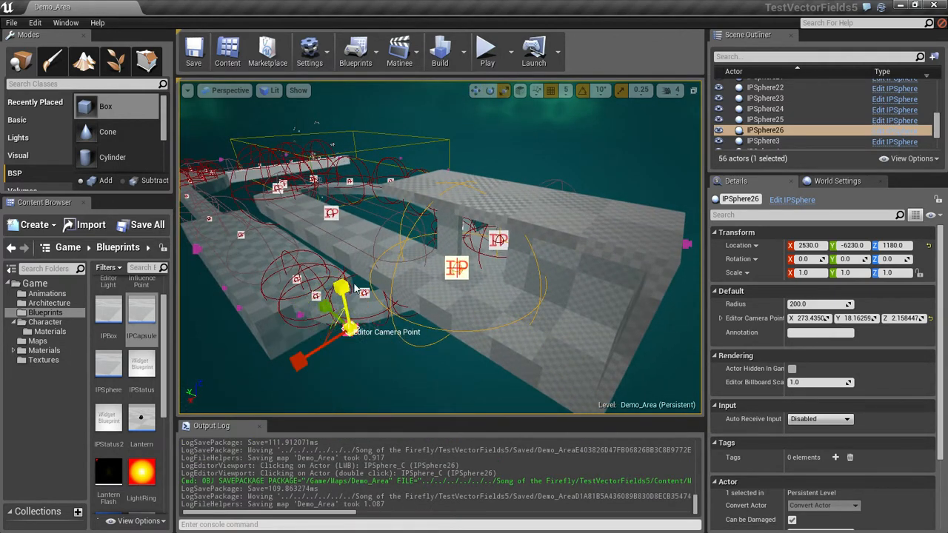
middle_drag(358, 289, 667, 212)
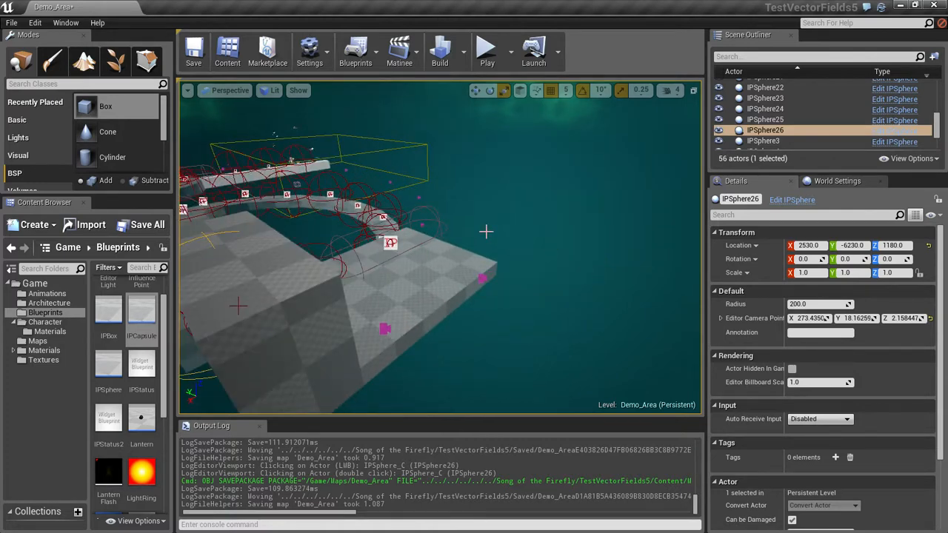
click(545, 261)
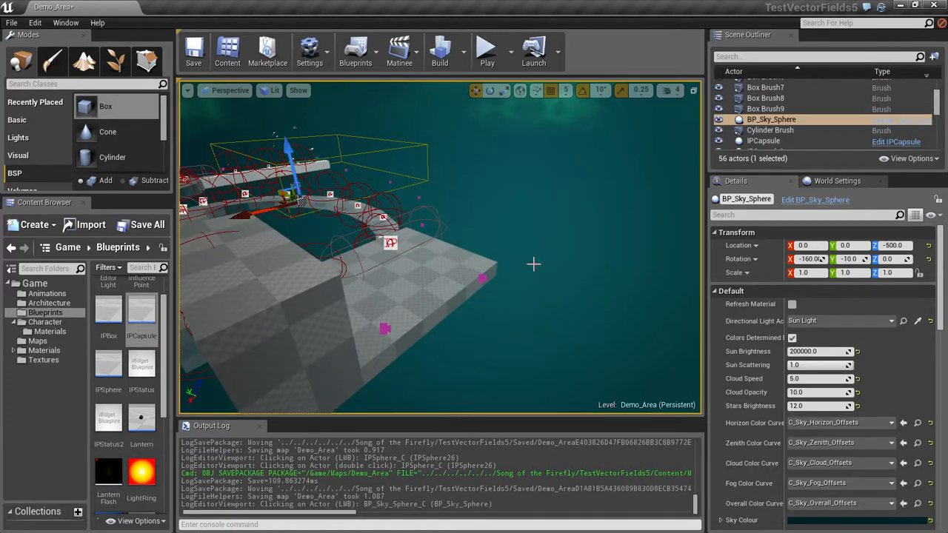
alt+drag(533, 260, 600, 272)
alt+right_drag(601, 272, 570, 262)
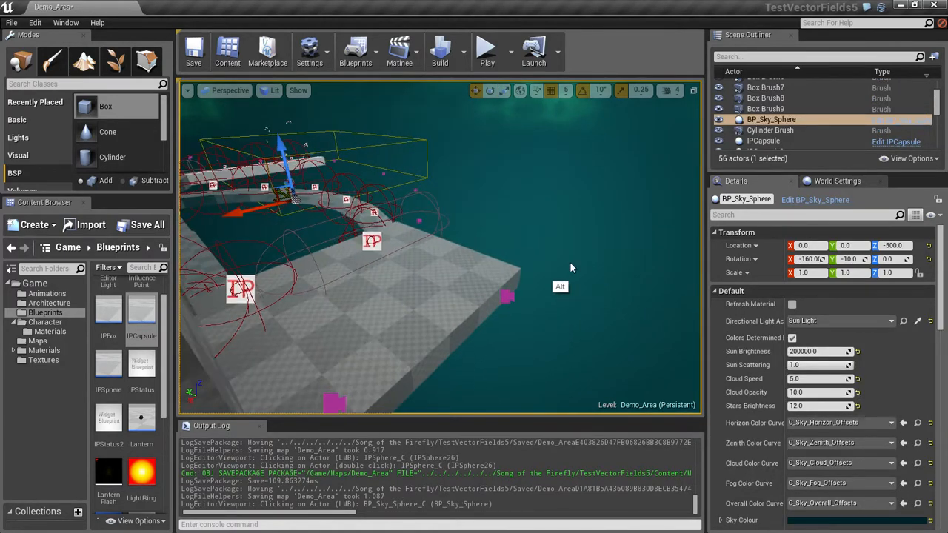
alt+drag(532, 246, 483, 238)
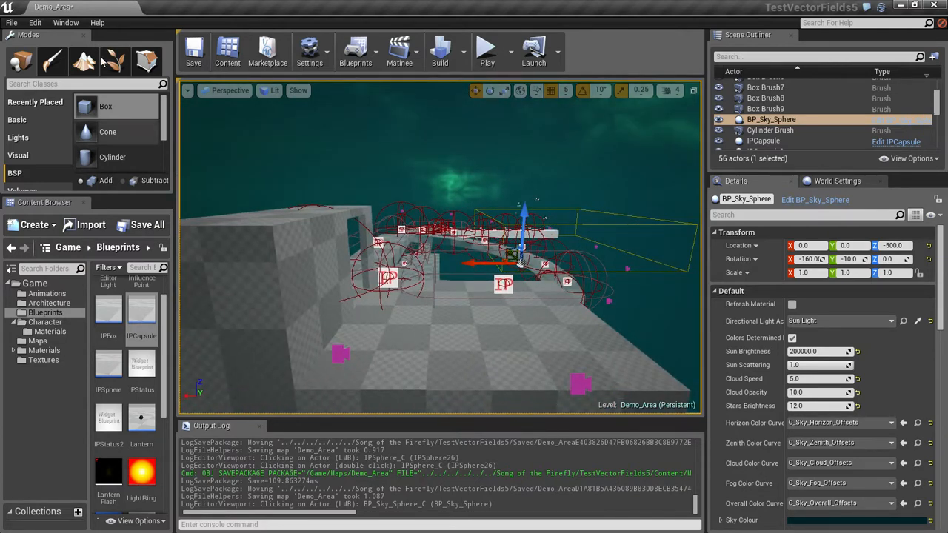
click(193, 53)
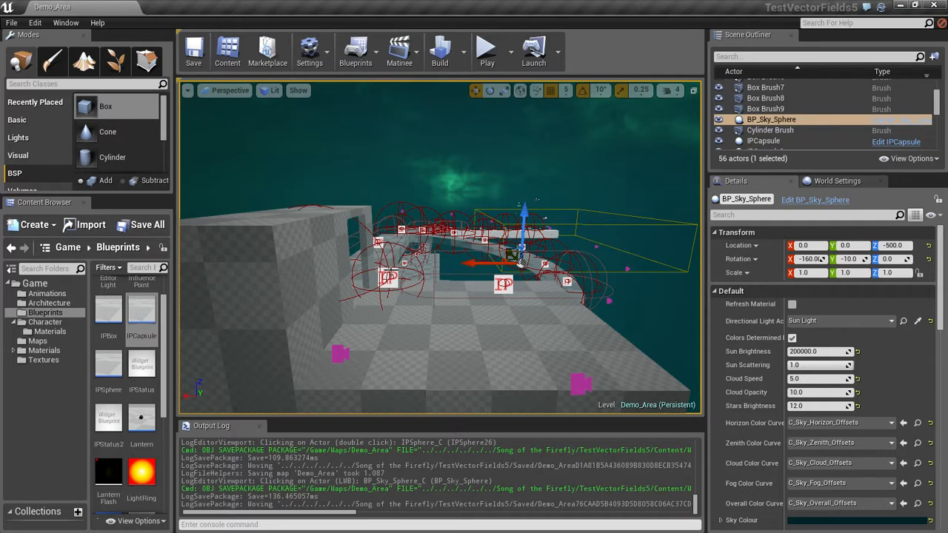
Set the X size of the platform floor brush, Box Brush6, to 1000.
click(465, 312)
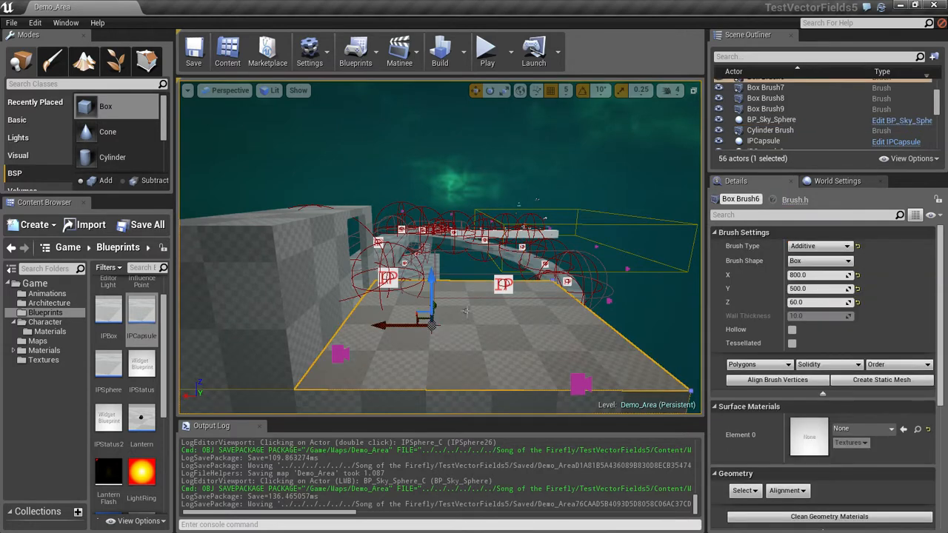
click(810, 275)
text(100)
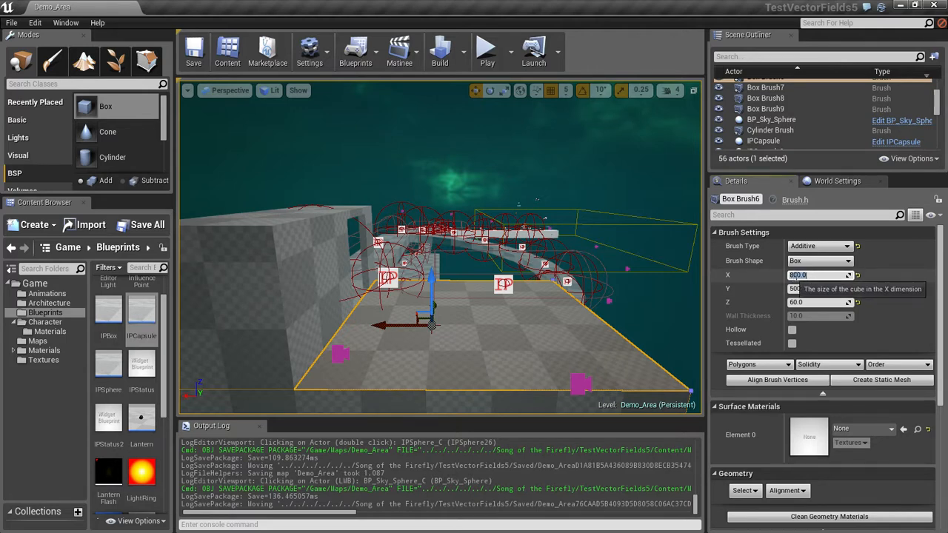
text(0)
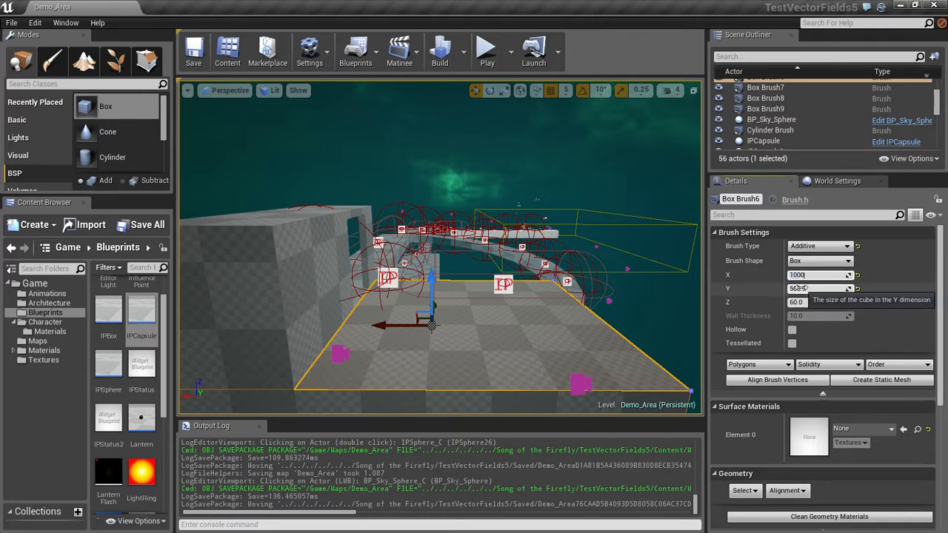
key(Return)
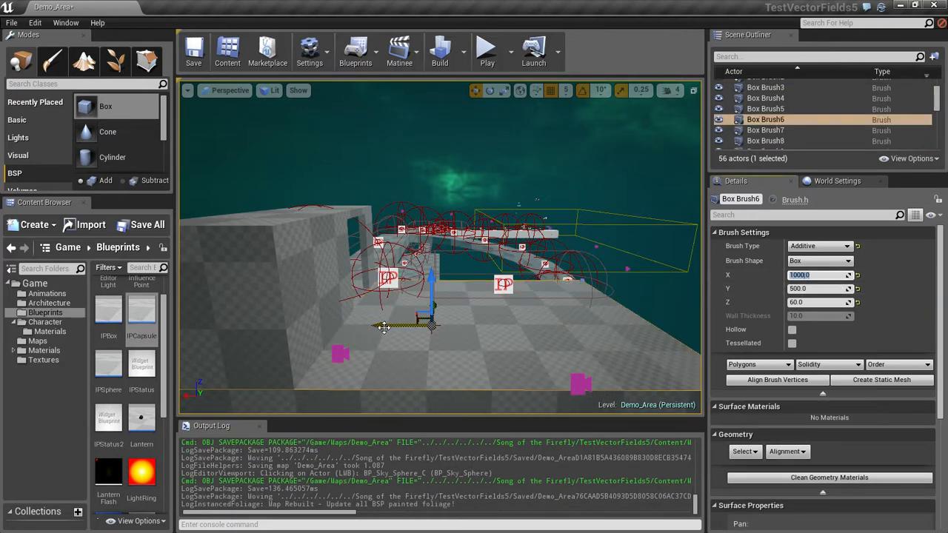
Shift the widened platform brush in the negative X direction and save the map.
drag(385, 325, 425, 329)
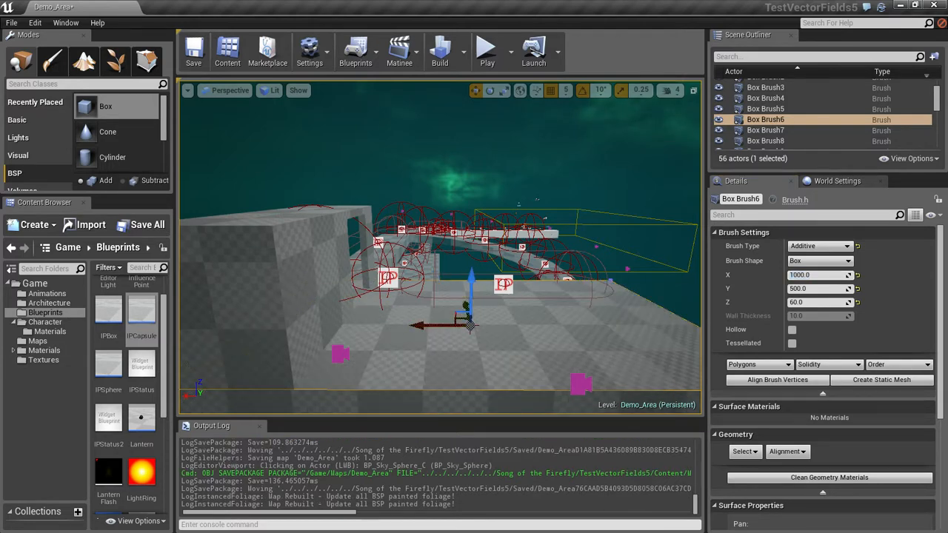
key(a)
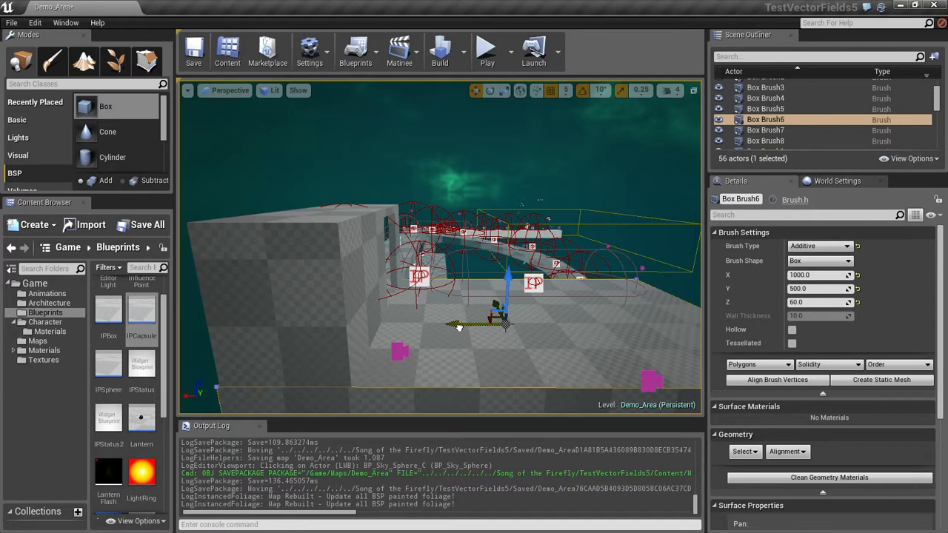
drag(458, 326, 470, 328)
middle_drag(511, 305, 590, 289)
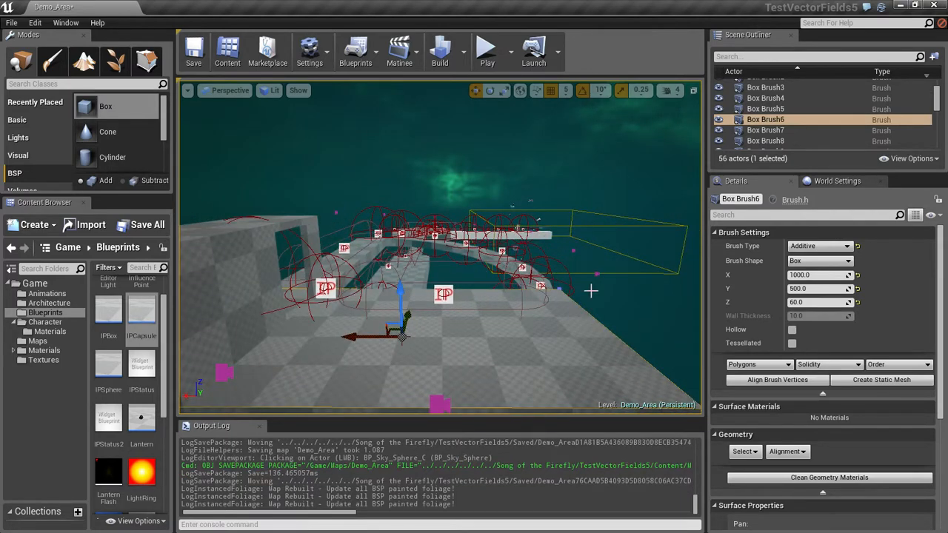
key(ctrl+s)
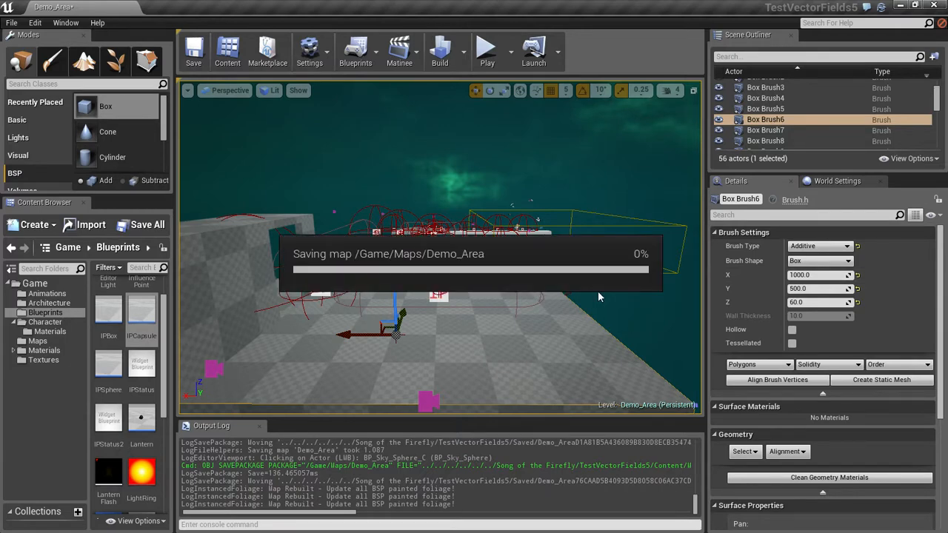
Try a linear stair brush on the enlarged platform, and delete it.
scroll(164, 140, down, 4)
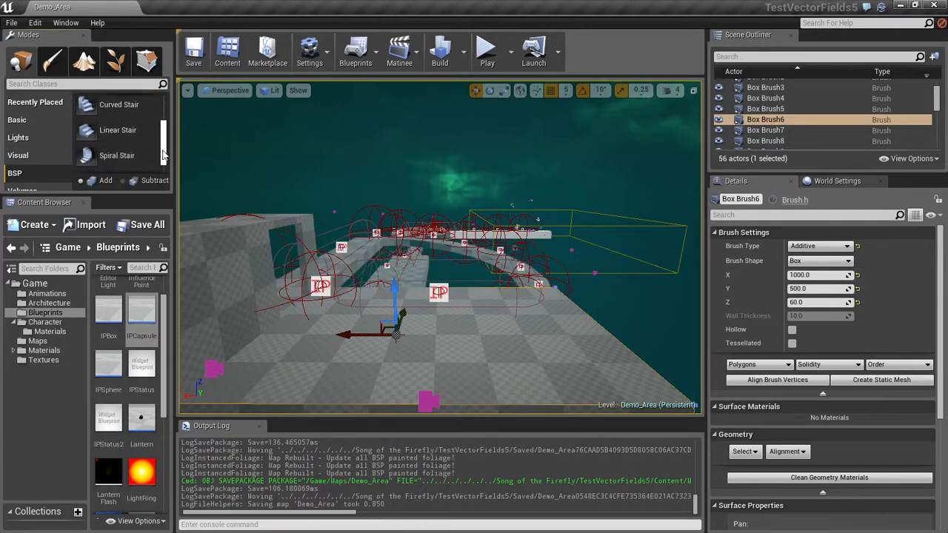
scroll(167, 144, up, 1)
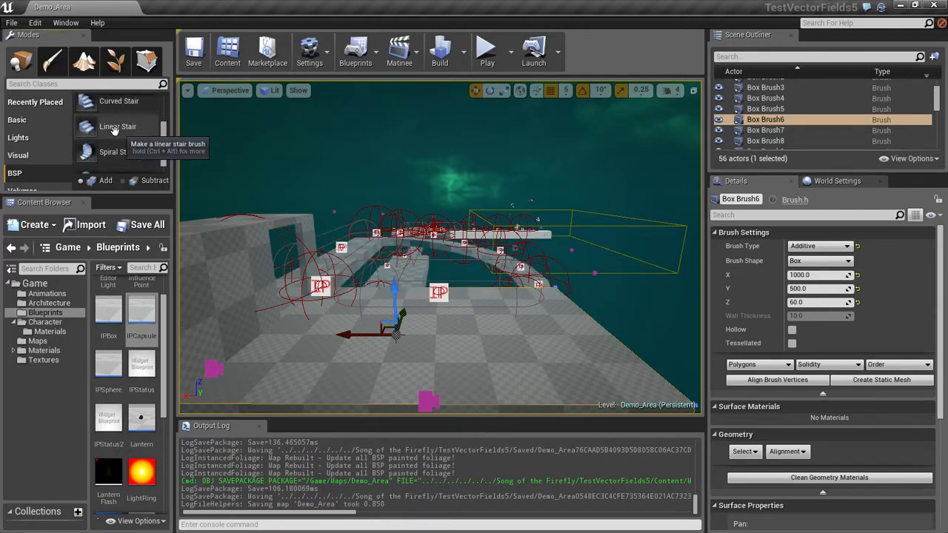
drag(115, 126, 478, 319)
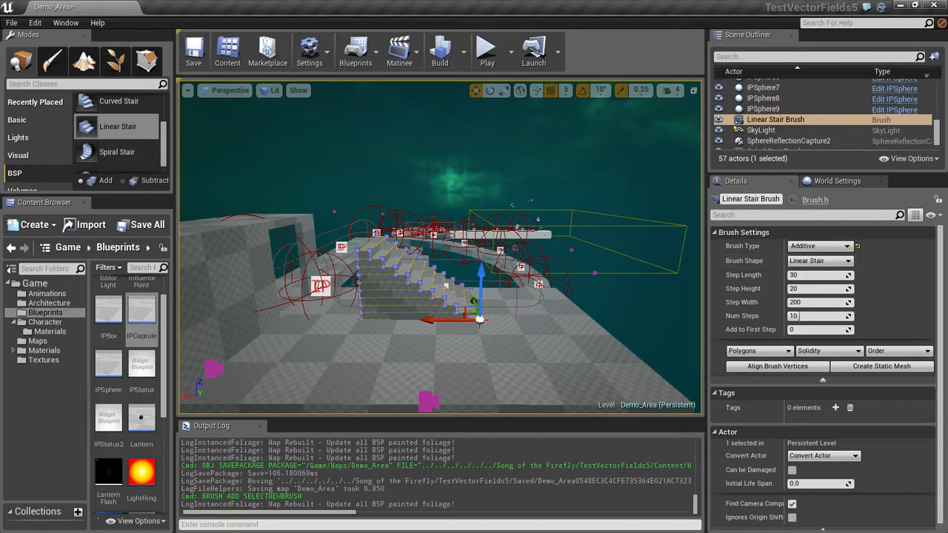
key(Delete)
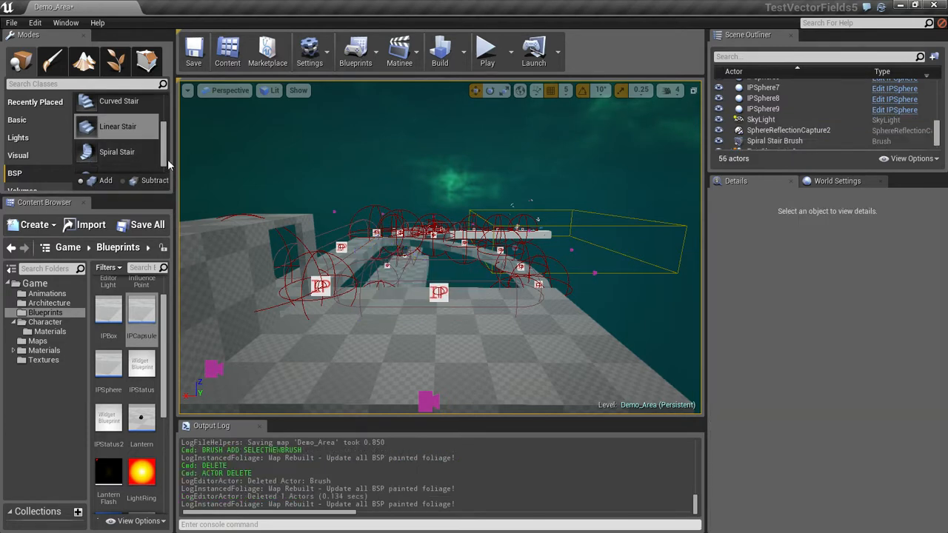
Add an additive box brush on the platform and set its X size to 400.
scroll(167, 137, up, 2)
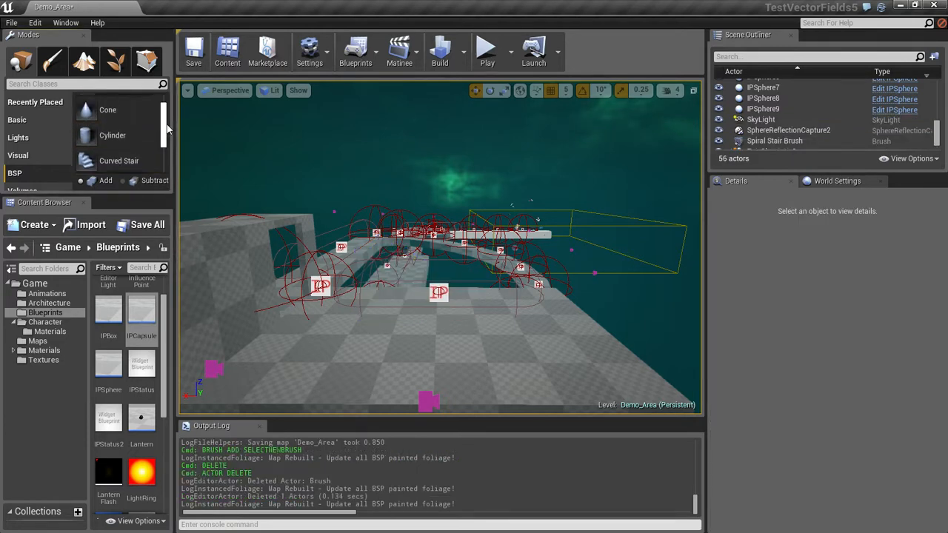
scroll(168, 126, up, 1)
mouse_move(85, 105)
mouse_down()
mouse_move(265, 159)
mouse_move(528, 315)
mouse_move(450, 301)
mouse_up()
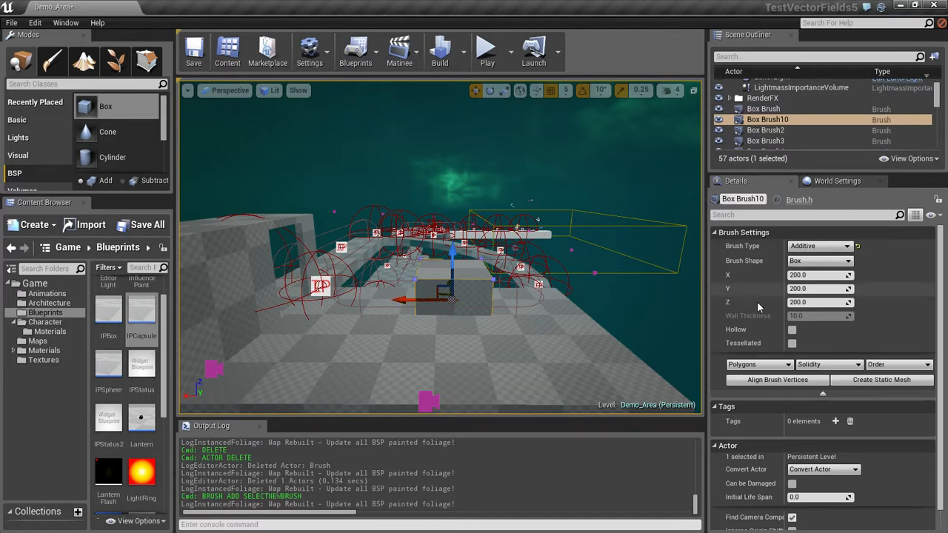
click(801, 275)
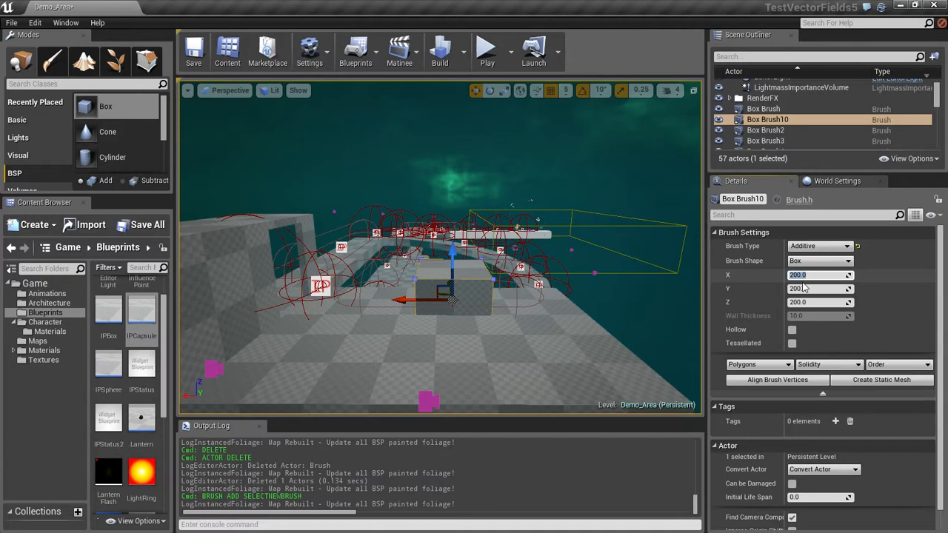
text(400)
key(Return)
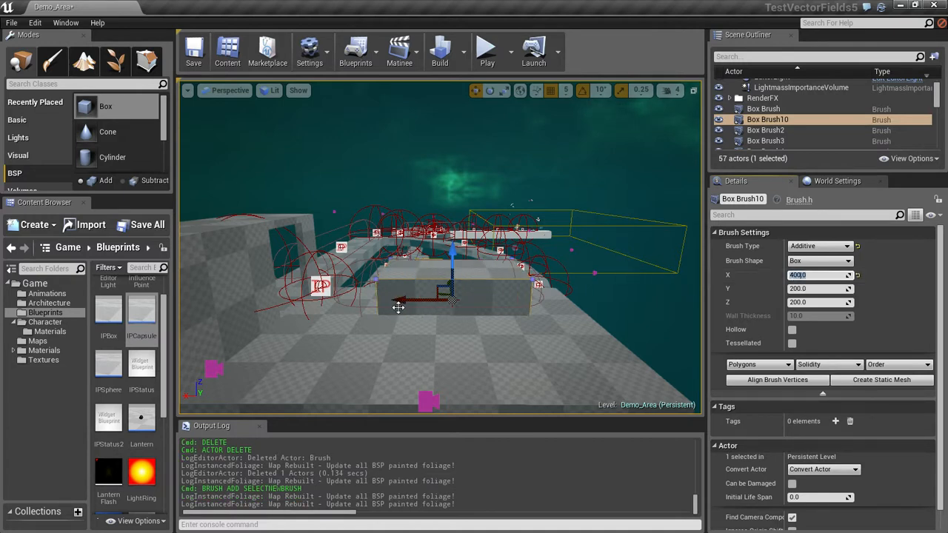
Shift the new box brush in the negative X direction toward the platform's outer edge.
drag(402, 301, 454, 306)
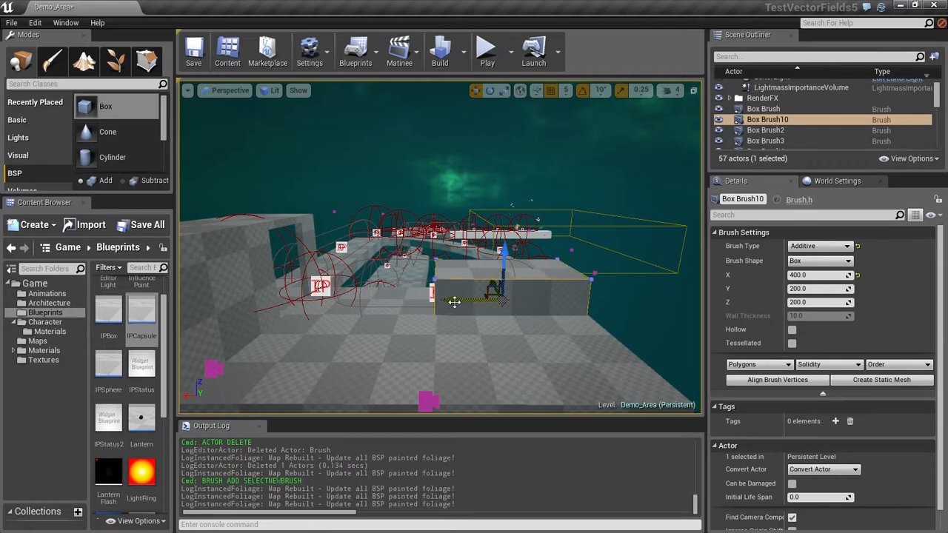
mouse_move(585, 289)
alt+right_down()
mouse_move(551, 300)
mouse_move(585, 289)
alt+right_up()
mouse_move(561, 292)
alt+mouse_down()
mouse_move(471, 275)
mouse_move(555, 273)
mouse_move(621, 309)
mouse_move(394, 291)
alt+mouse_up()
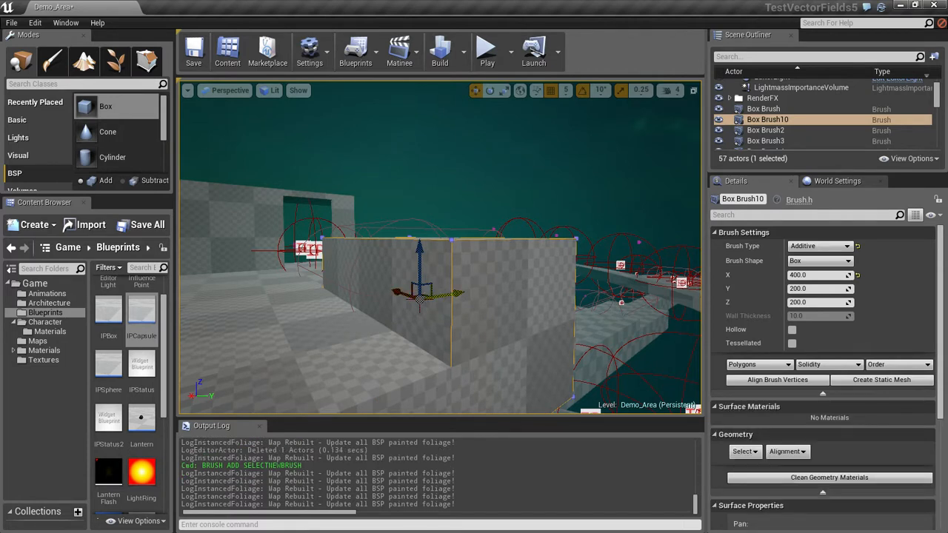
Lower the height of the new box brush on the platform by setting its Z size to 100.
drag(447, 296, 451, 296)
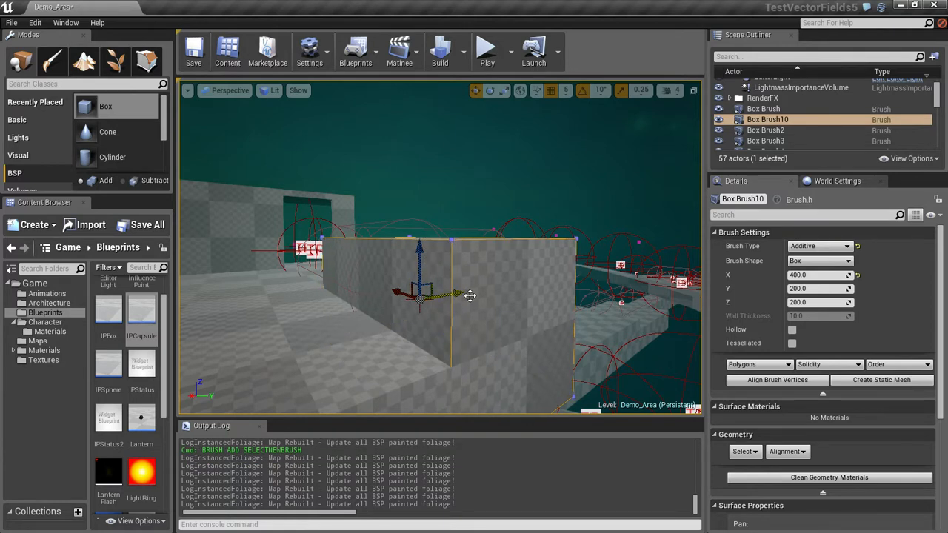
click(814, 302)
text(3)
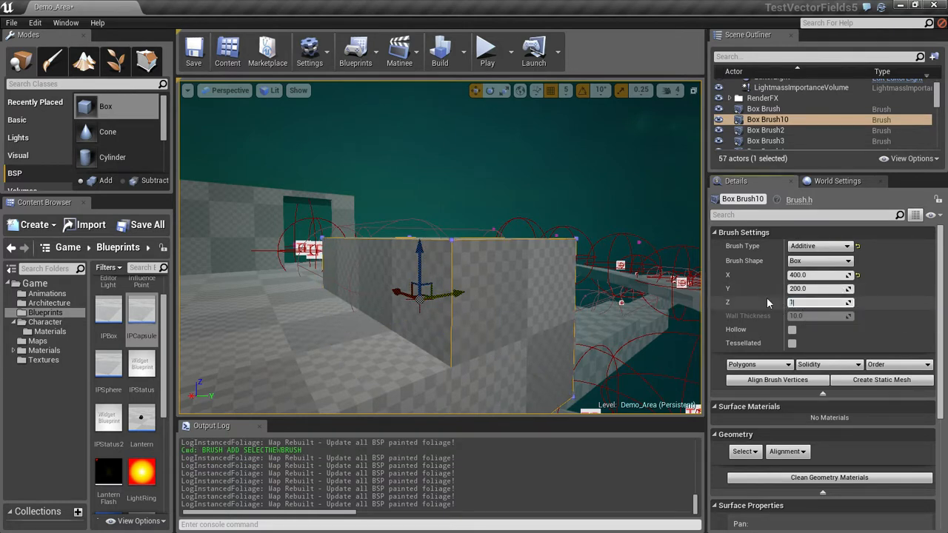
text(00)
key(Return)
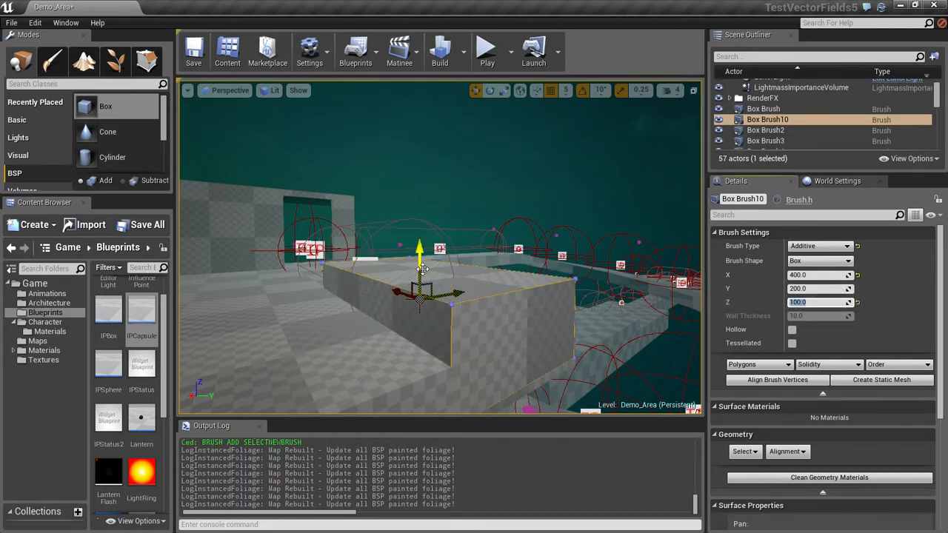
Raise the box brush until its base rests on the platform's surface, and nudge it along Y to line up with the platform's edge.
right_drag(411, 253, 412, 253)
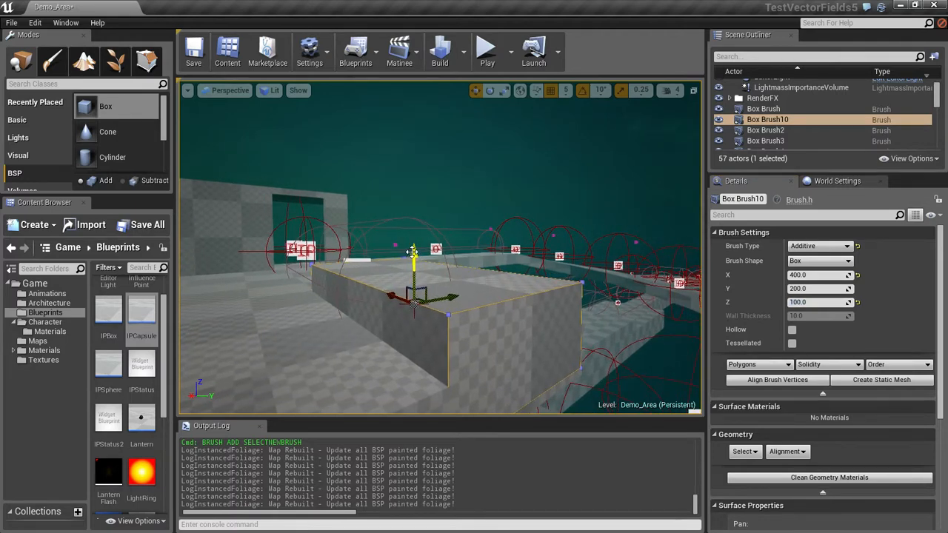
mouse_move(413, 255)
mouse_down()
mouse_move(428, 212)
mouse_move(427, 220)
mouse_up()
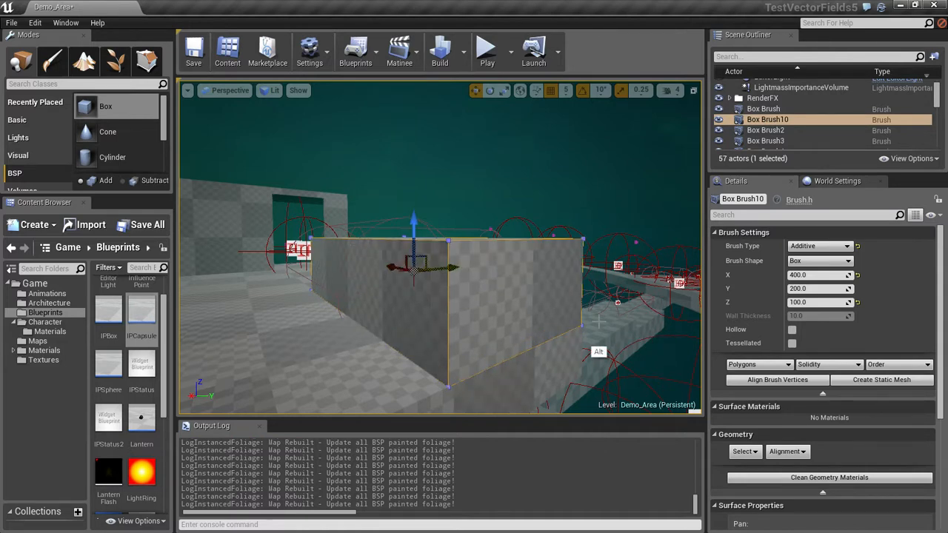
right_drag(441, 269, 441, 271)
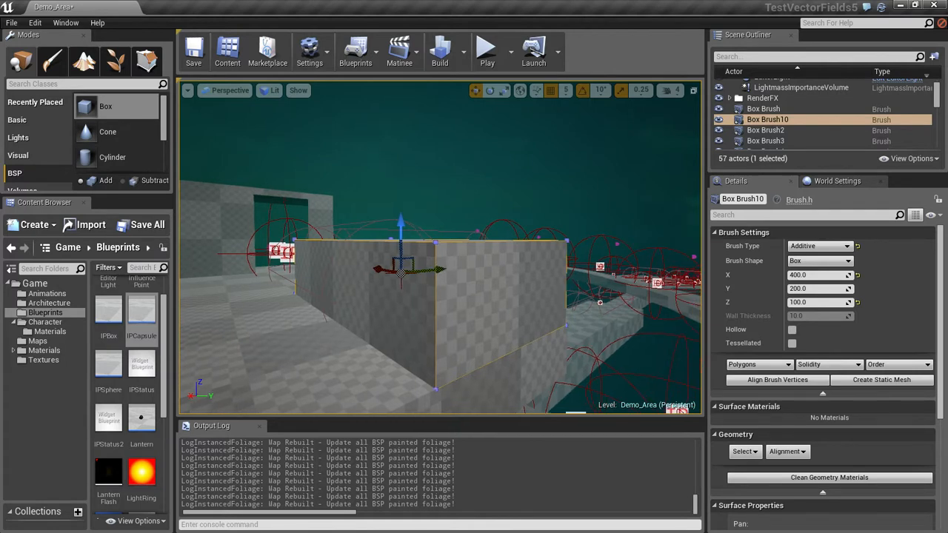
drag(435, 271, 431, 270)
In Geometry Editing mode, lower the two top vertices at the box brush's inner end to its base to form a ramp.
click(152, 69)
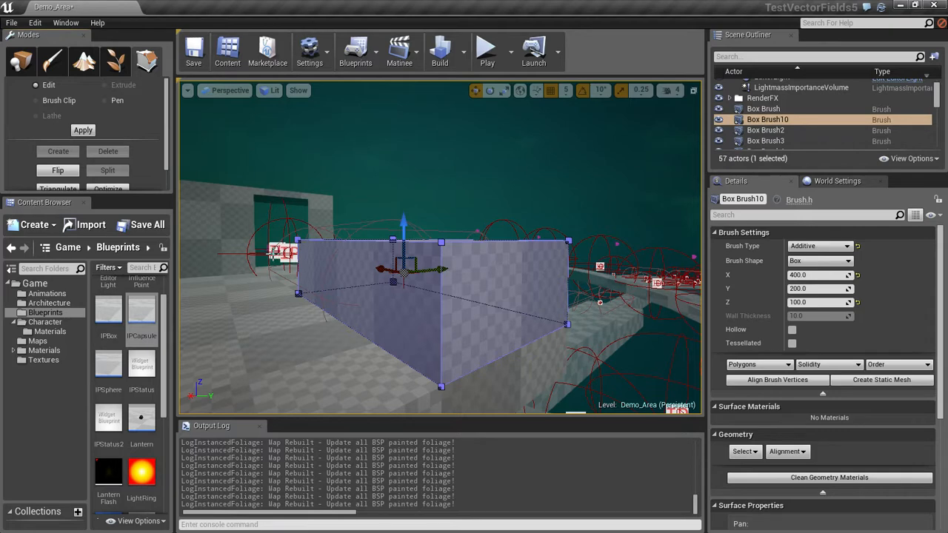
alt+right_drag(274, 259, 306, 272)
mouse_move(296, 264)
alt+mouse_down()
mouse_move(391, 294)
mouse_move(414, 253)
alt+mouse_up()
mouse_move(414, 252)
alt+right_down()
mouse_move(440, 262)
mouse_move(271, 261)
alt+right_up()
alt+middle_drag(389, 238, 264, 247)
alt+drag(327, 246, 404, 253)
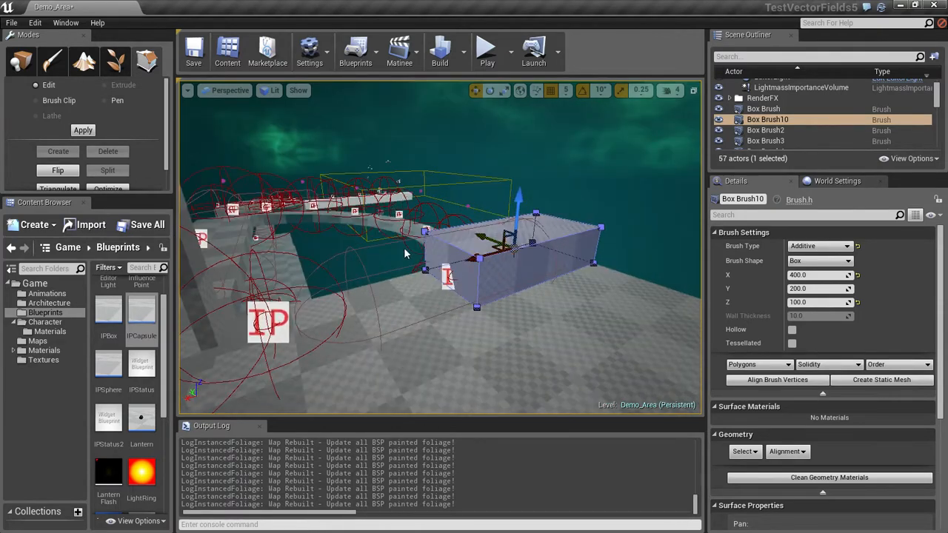
click(478, 258)
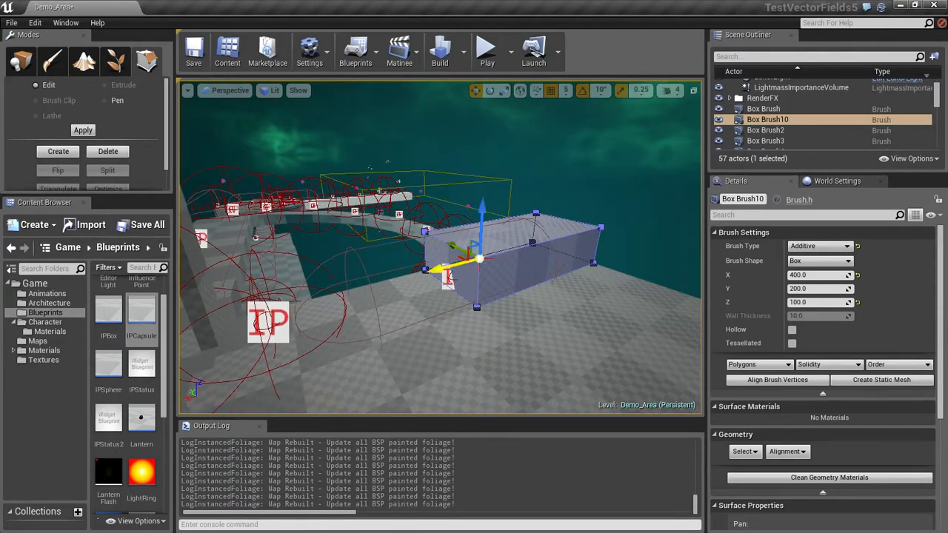
shift+click(425, 233)
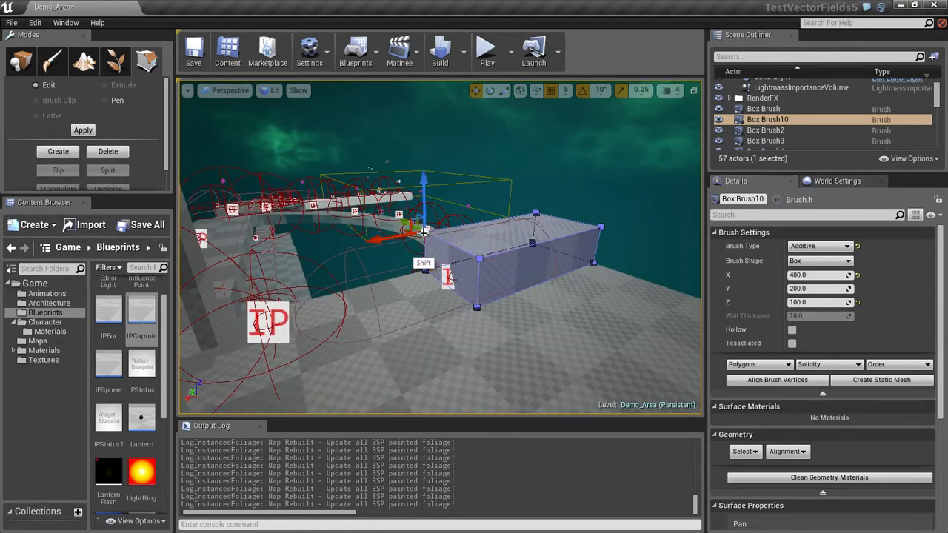
ctrl+click(479, 258)
drag(480, 224, 472, 273)
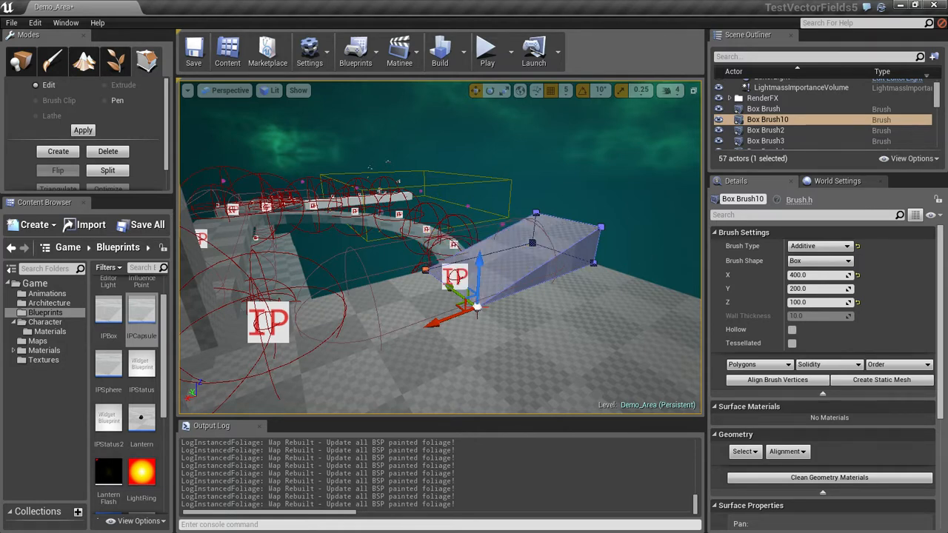
click(453, 235)
Duplicate the influence sphere near the doorway frame and place the copy above the ramp's high end at X 1580, Y -6230, Z 1255.
alt+drag(465, 237, 509, 252)
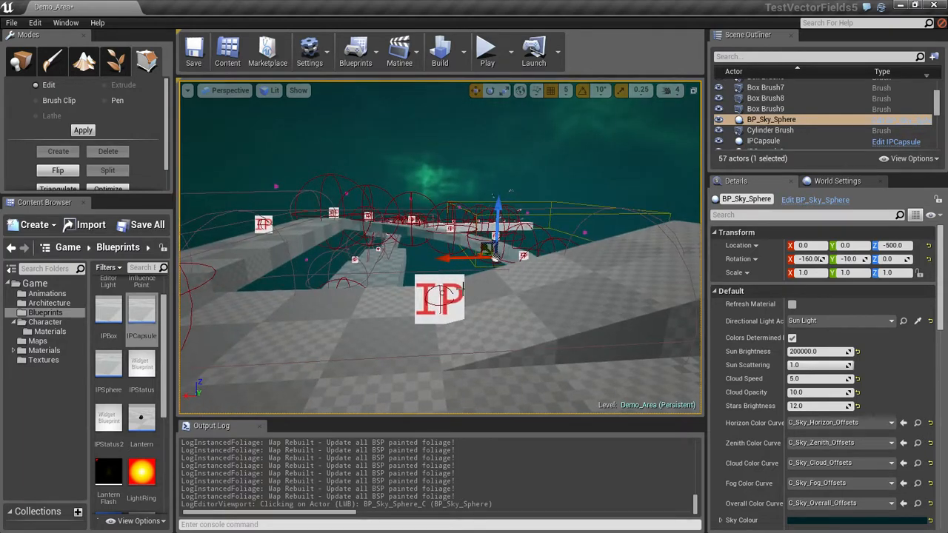
click(456, 290)
alt+drag(455, 290, 374, 235)
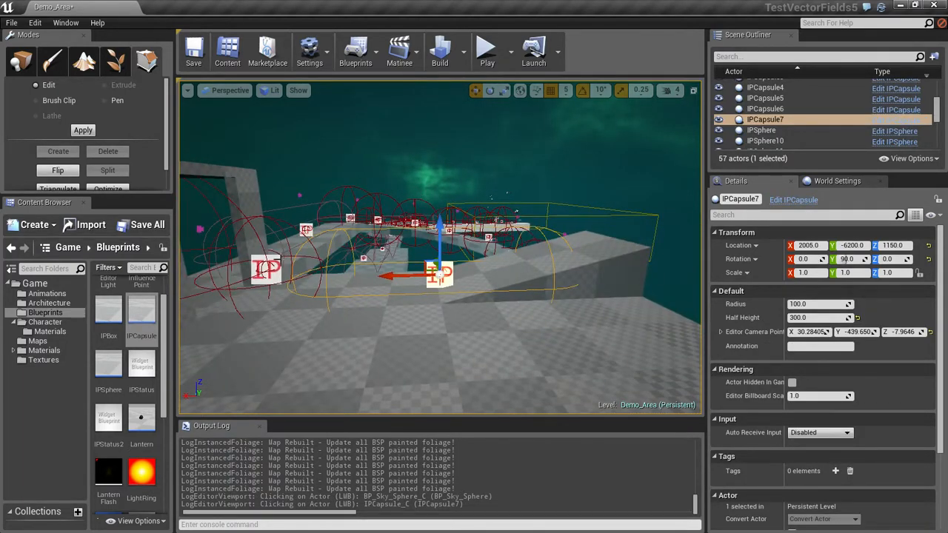
click(266, 268)
alt+drag(213, 272, 594, 271)
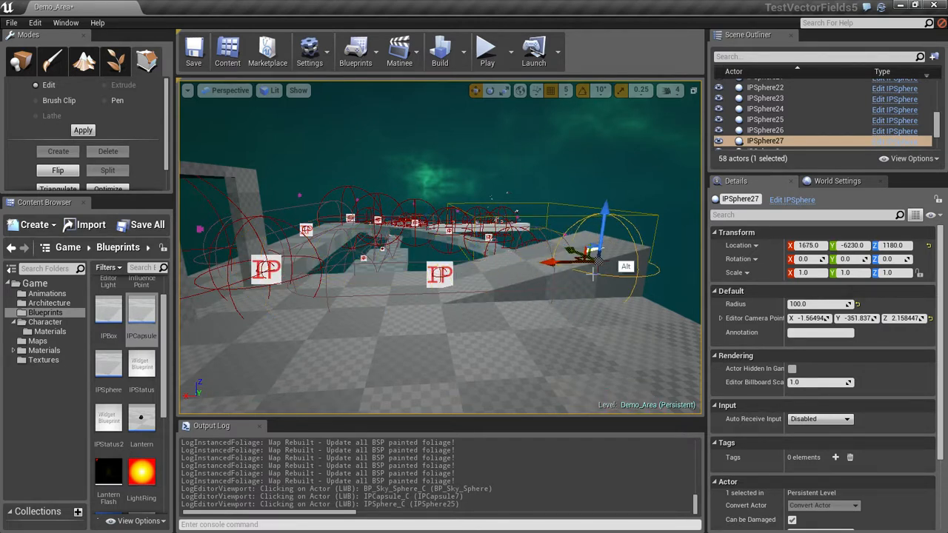
drag(606, 205, 606, 159)
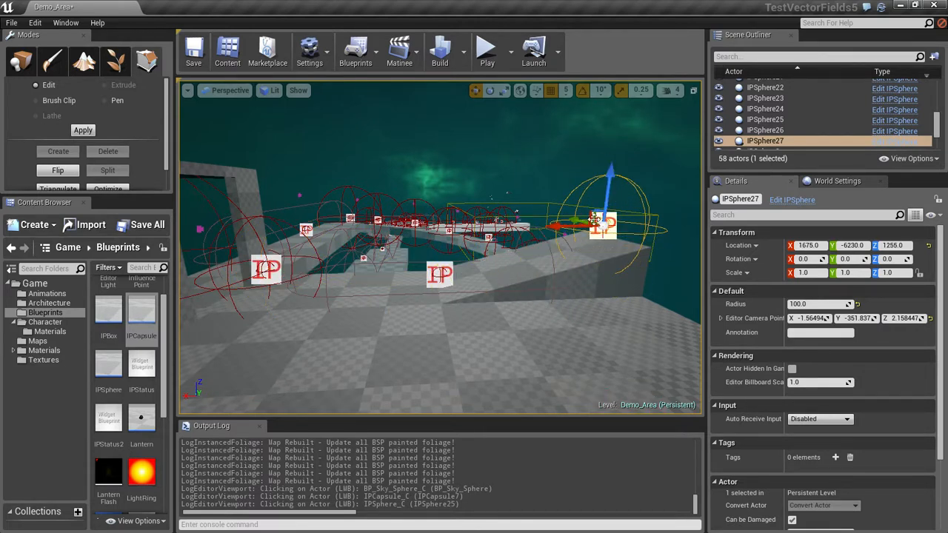
drag(564, 228, 595, 214)
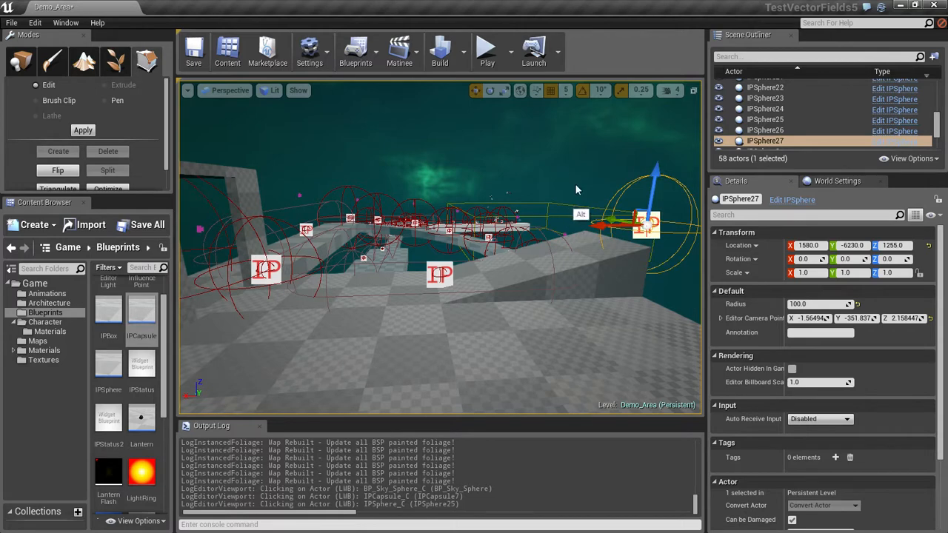
Enlarge the copied influence sphere to a radius of 200 and shift it to X 1550, saving the map.
alt+middle_drag(576, 190, 428, 179)
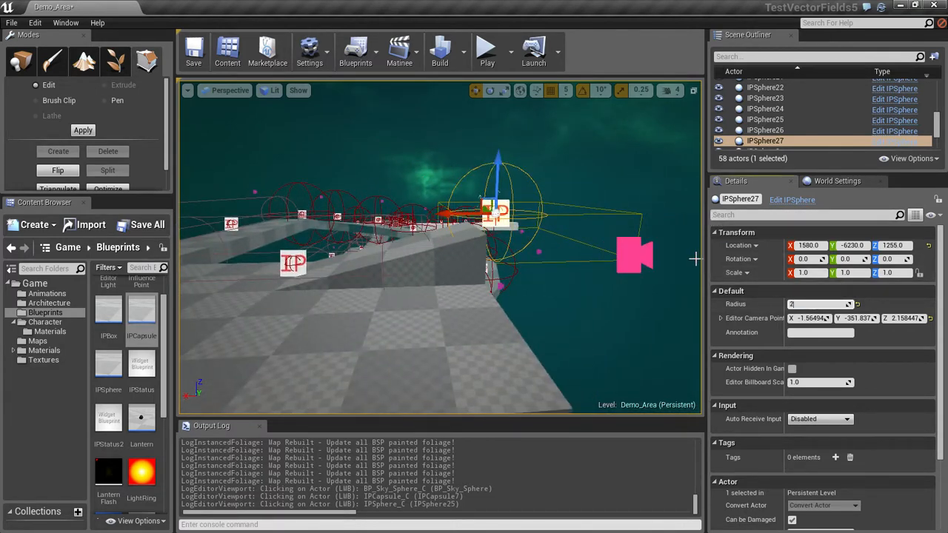
key(Return)
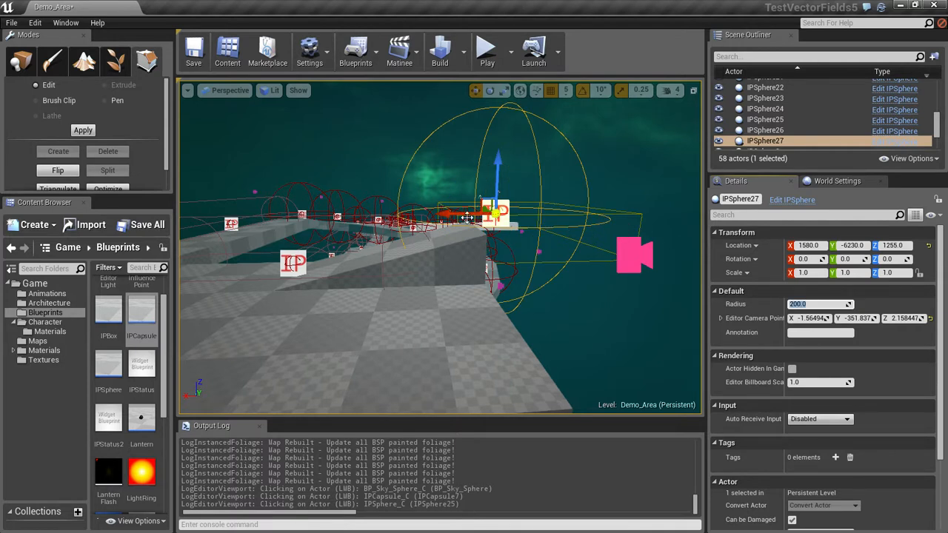
drag(454, 215, 474, 215)
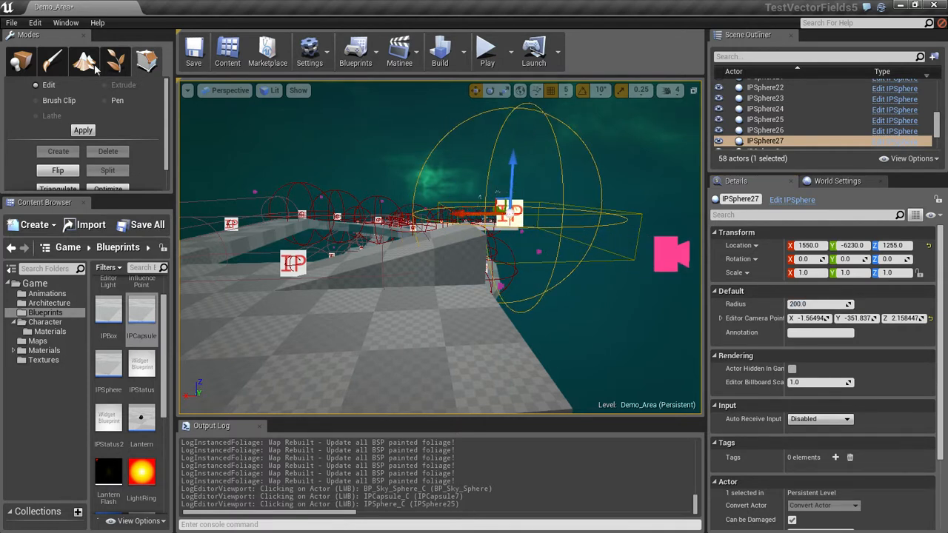
click(195, 66)
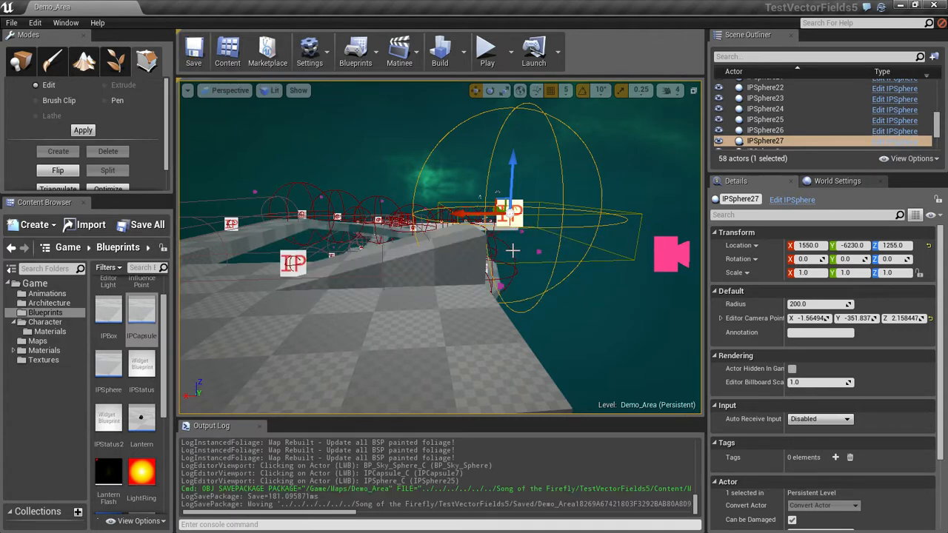
Add an additive box brush beside the platform's outer edge and set its X size to 40.
alt+drag(566, 272, 540, 302)
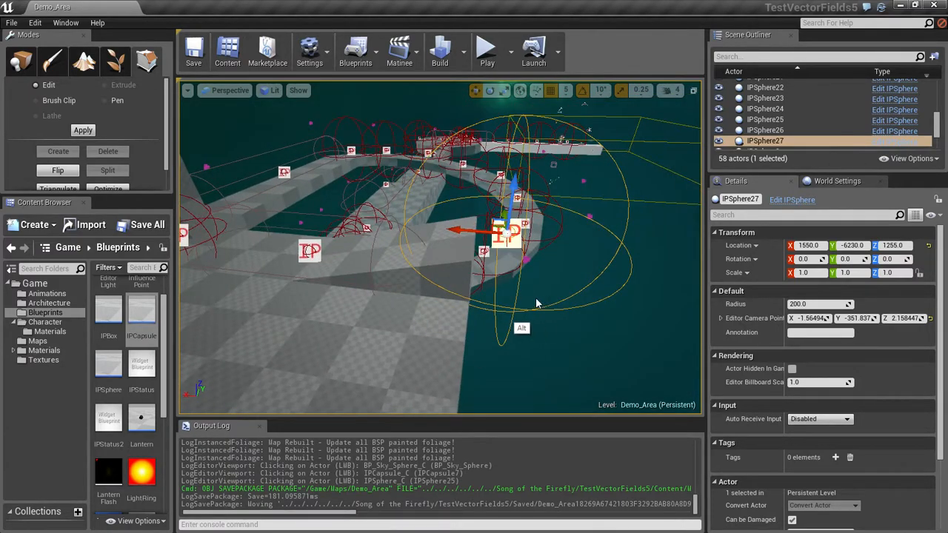
click(21, 60)
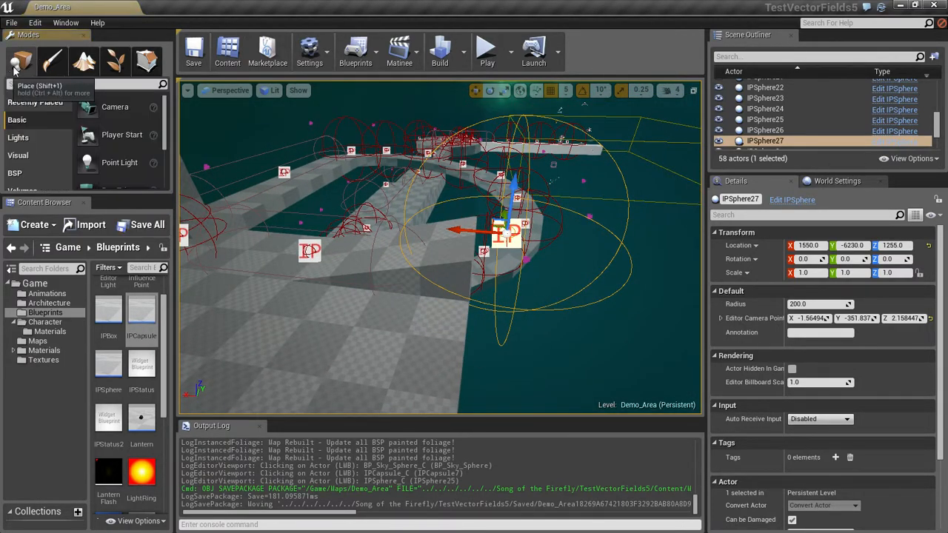
click(15, 173)
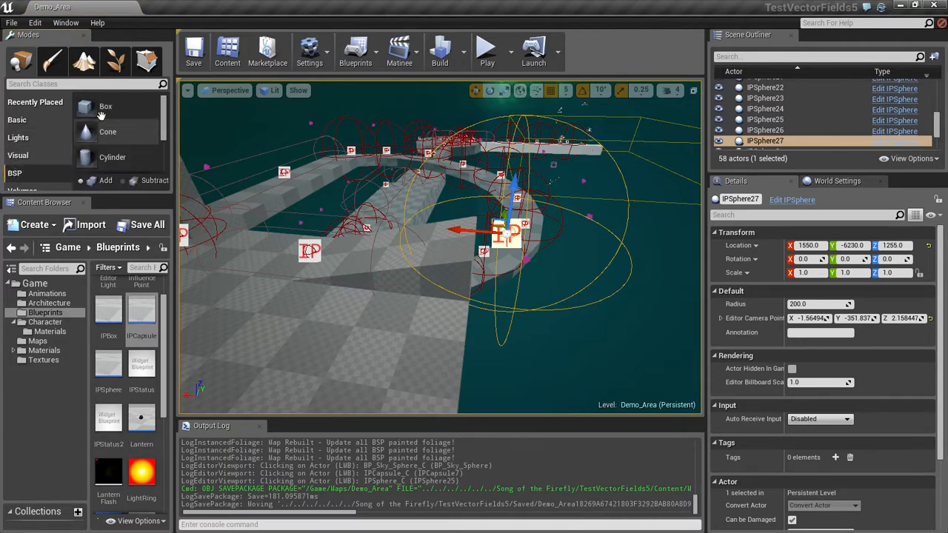
mouse_move(106, 107)
mouse_down()
mouse_move(222, 170)
mouse_move(476, 340)
mouse_up()
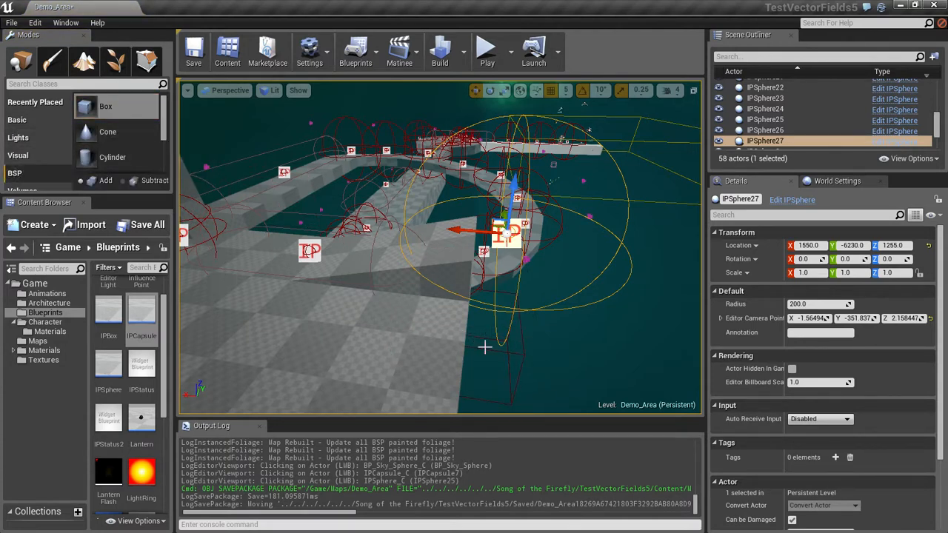
drag(485, 346, 484, 346)
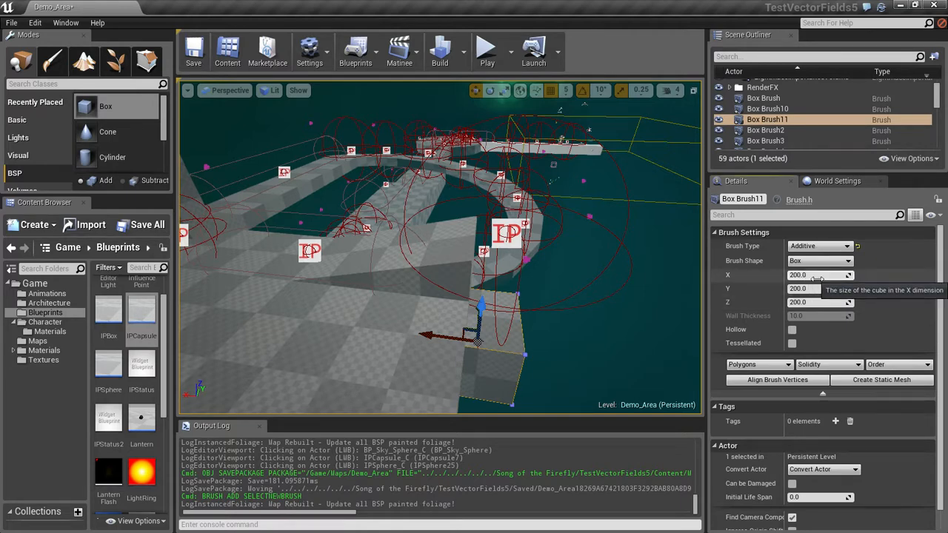
text(40)
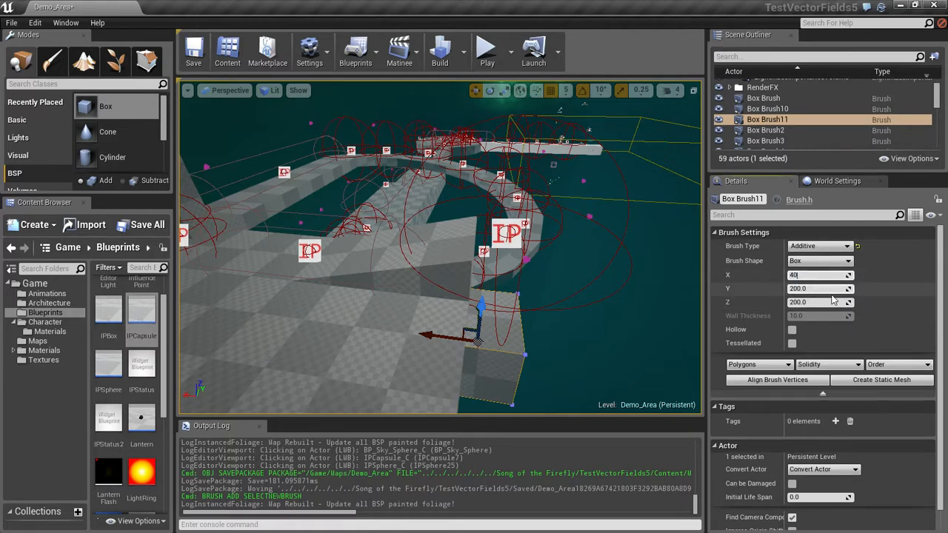
key(Return)
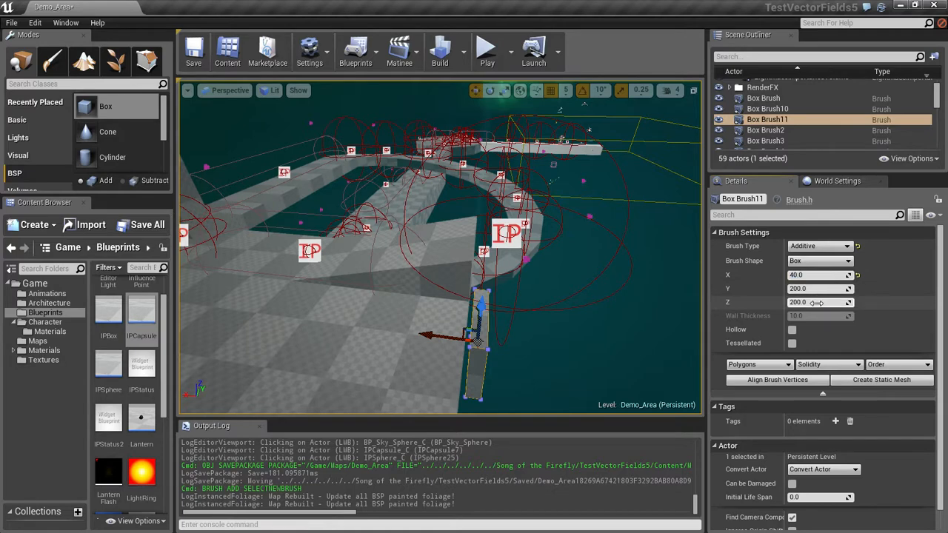
Turn the thin box brush into a tall wall by setting its Z size to 1000 and its Y size to 500.
click(816, 302)
text(100)
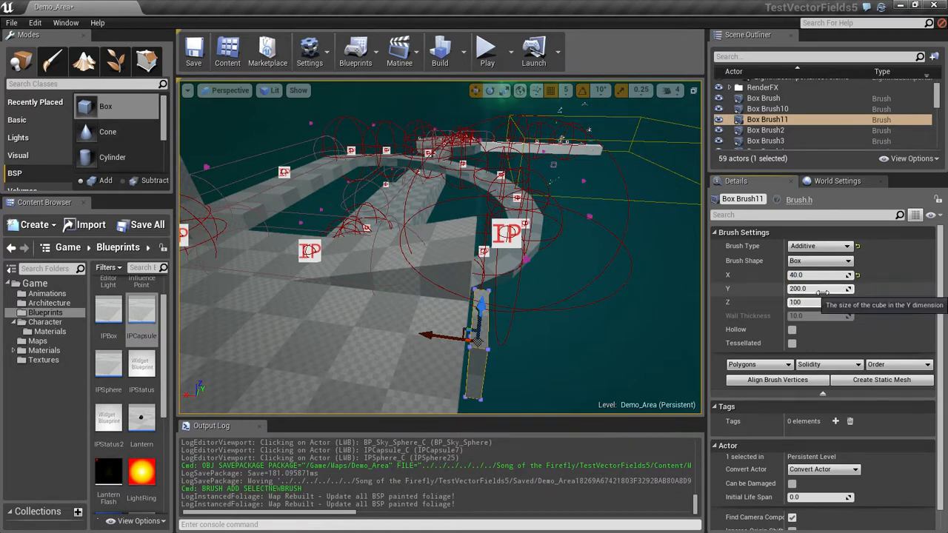
text(0)
key(Return)
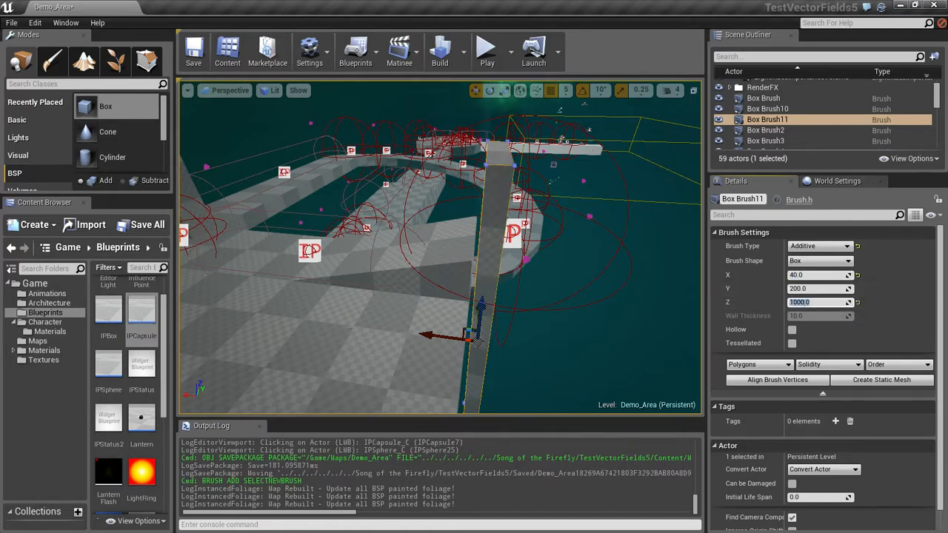
click(369, 314)
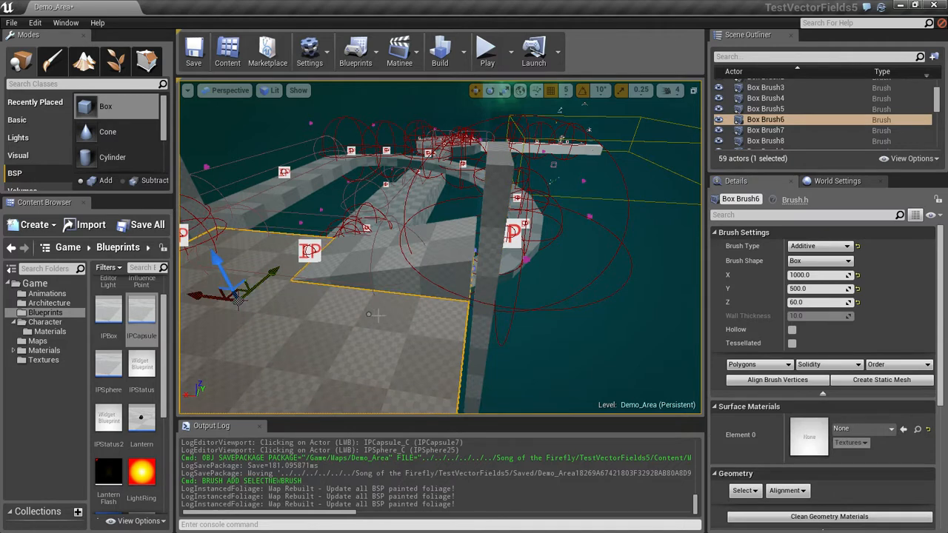
click(488, 259)
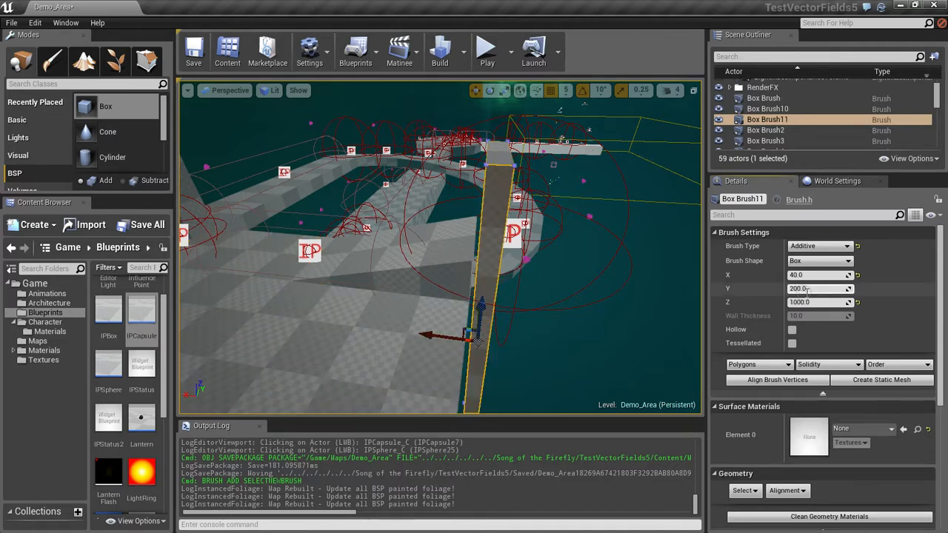
click(807, 289)
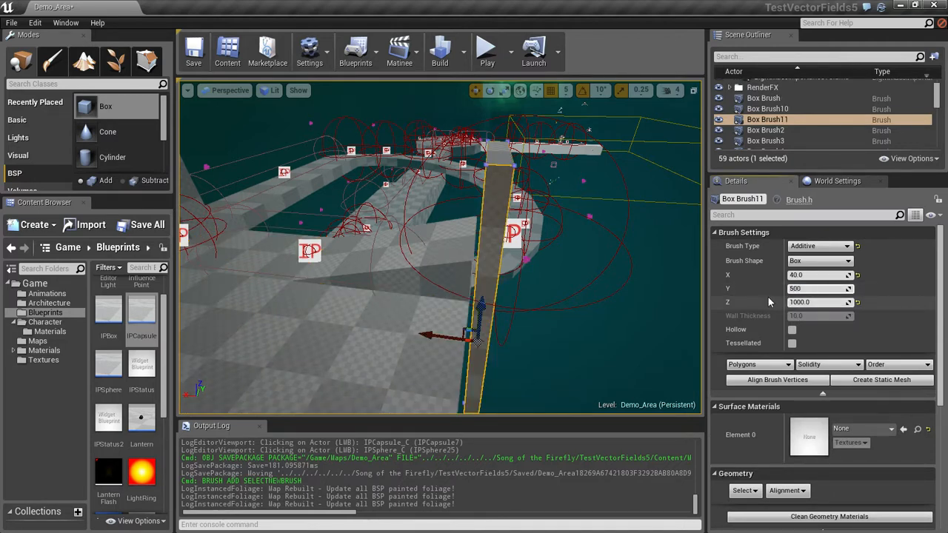
text(500)
key(Return)
Move the tall wall brush flush against the platform's outer side and align it with the platform's near end.
alt+drag(610, 301, 215, 317)
mouse_move(557, 309)
alt+mouse_down()
mouse_move(485, 300)
mouse_move(543, 302)
mouse_move(559, 286)
mouse_move(589, 287)
alt+mouse_up()
right_drag(448, 304, 462, 302)
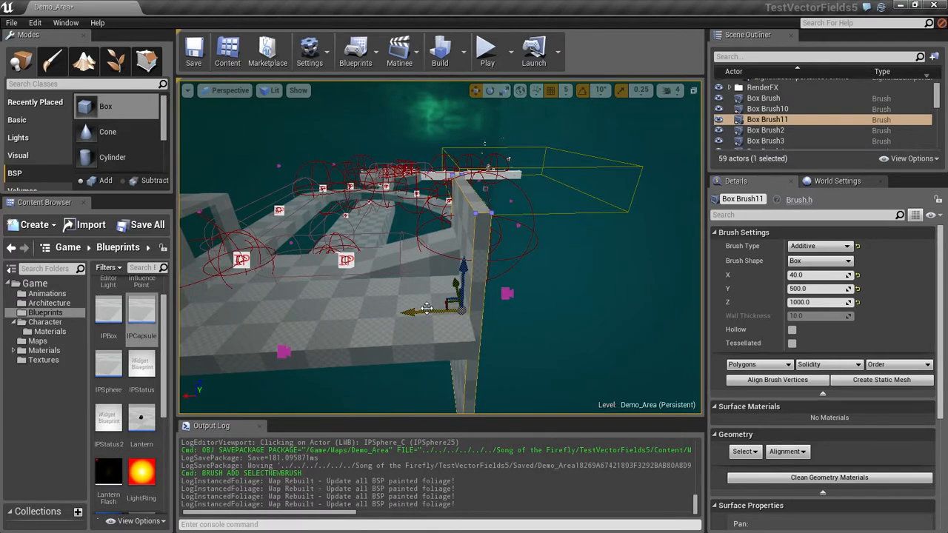
mouse_move(427, 310)
mouse_down()
mouse_move(417, 311)
mouse_move(448, 306)
mouse_move(457, 292)
mouse_move(465, 313)
mouse_up()
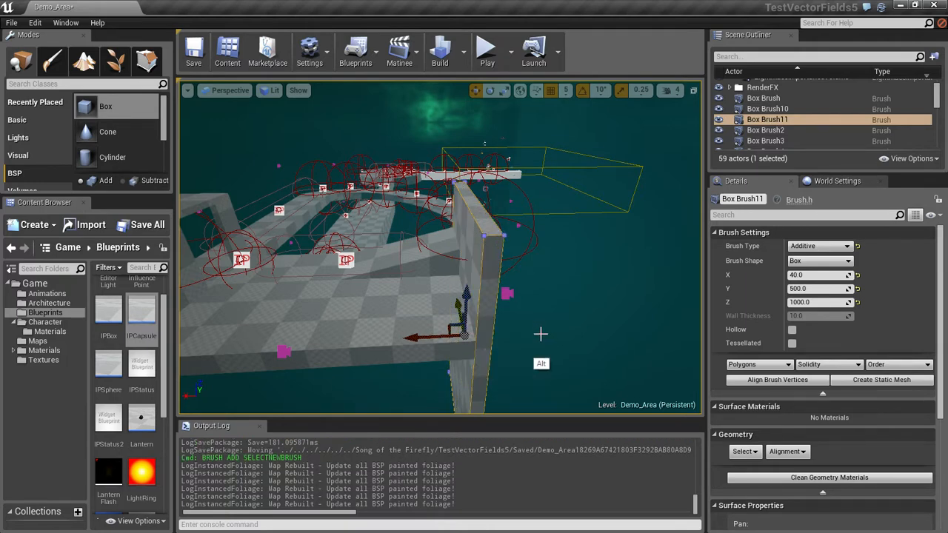
mouse_move(556, 337)
alt+mouse_down()
mouse_move(582, 333)
mouse_move(612, 302)
alt+mouse_up()
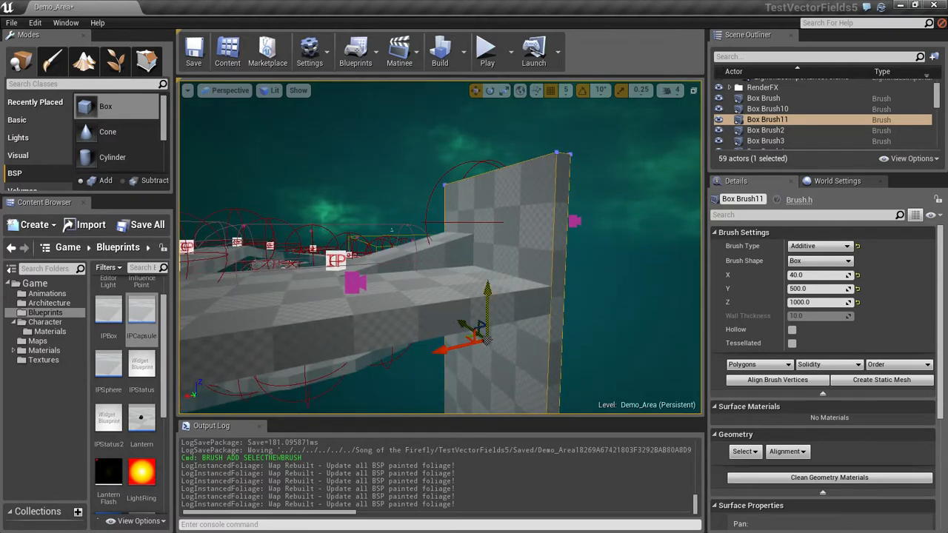
Raise the tall wall brush until its lower edge lines up with the platform's underside.
drag(487, 315, 494, 124)
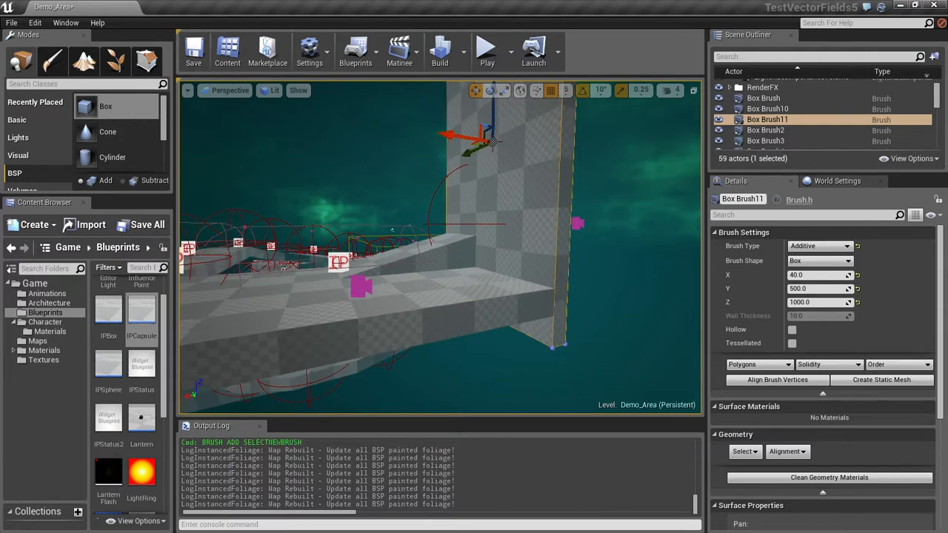
middle_drag(485, 131, 520, 86)
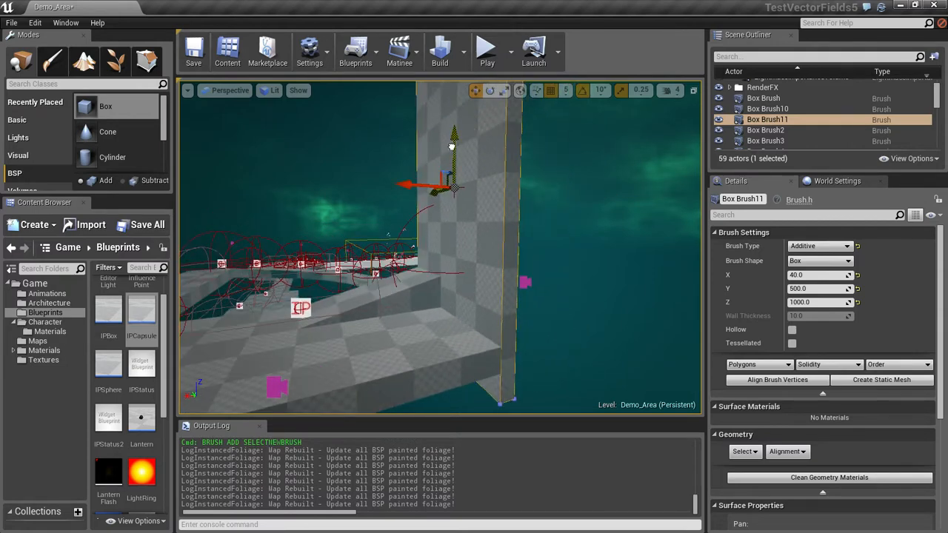
mouse_move(451, 146)
mouse_down()
mouse_move(460, 121)
mouse_move(468, 125)
mouse_up()
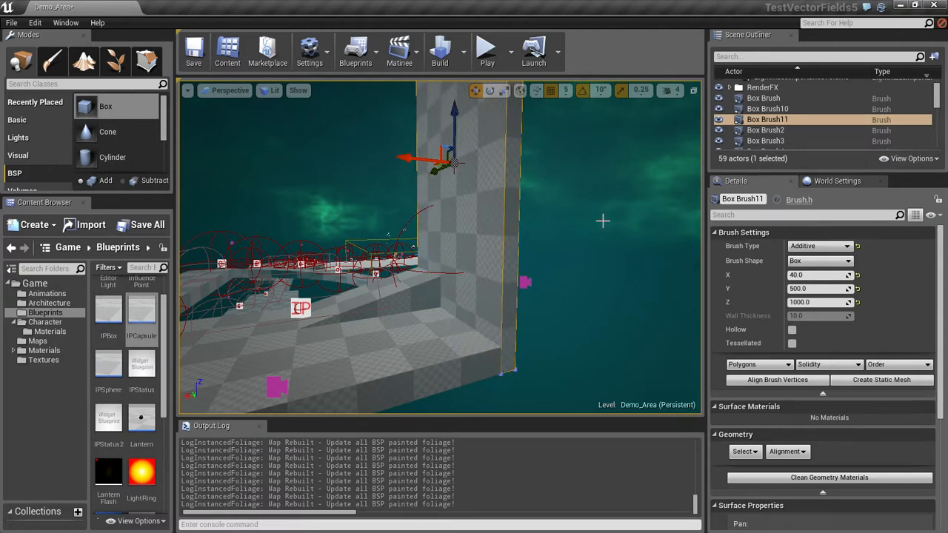
Delete the two influence spheres and the influence capsule standing on the platform in front of the wall.
alt+drag(447, 275, 306, 215)
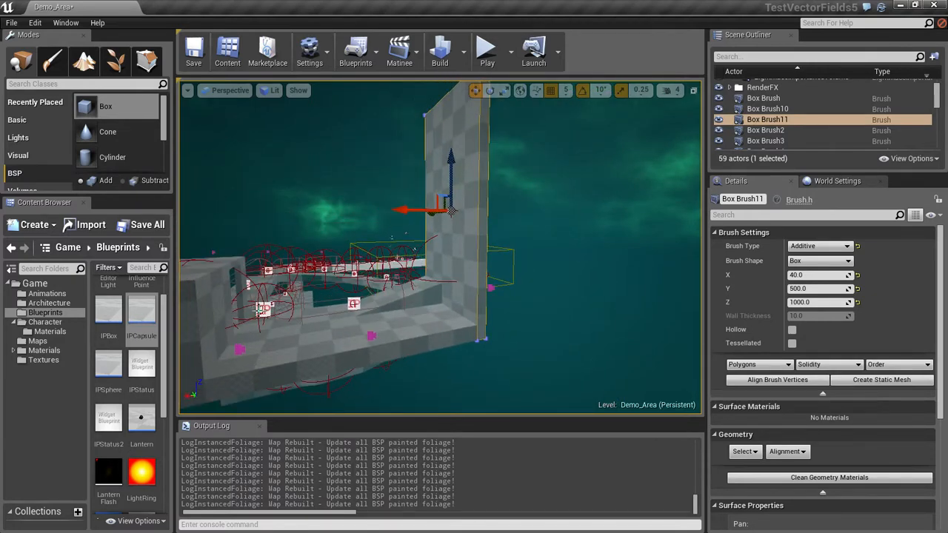
click(264, 309)
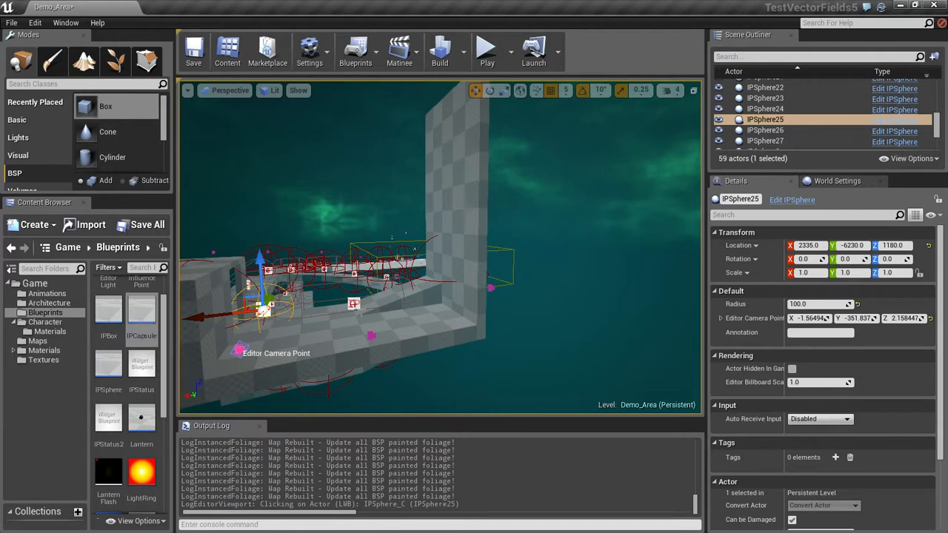
key(Delete)
click(439, 289)
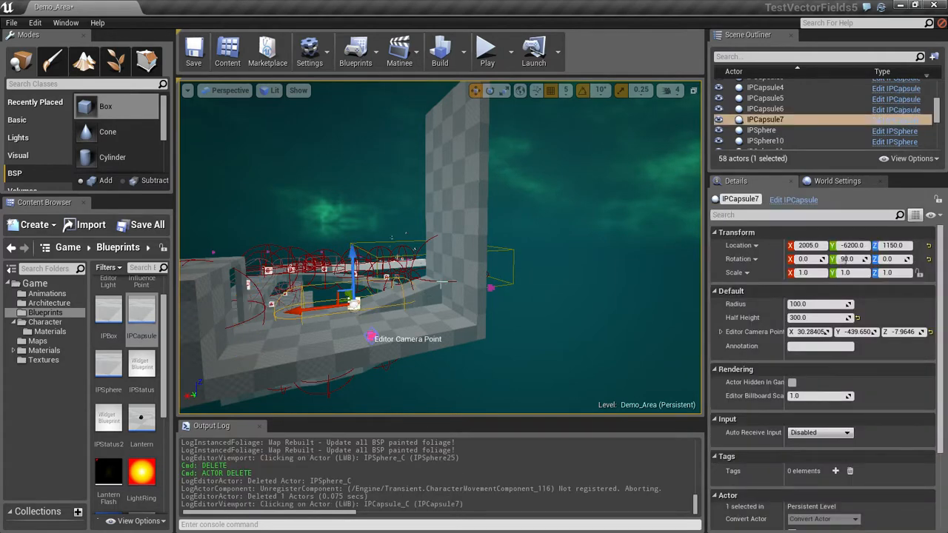
key(Delete)
middle_drag(501, 275, 607, 271)
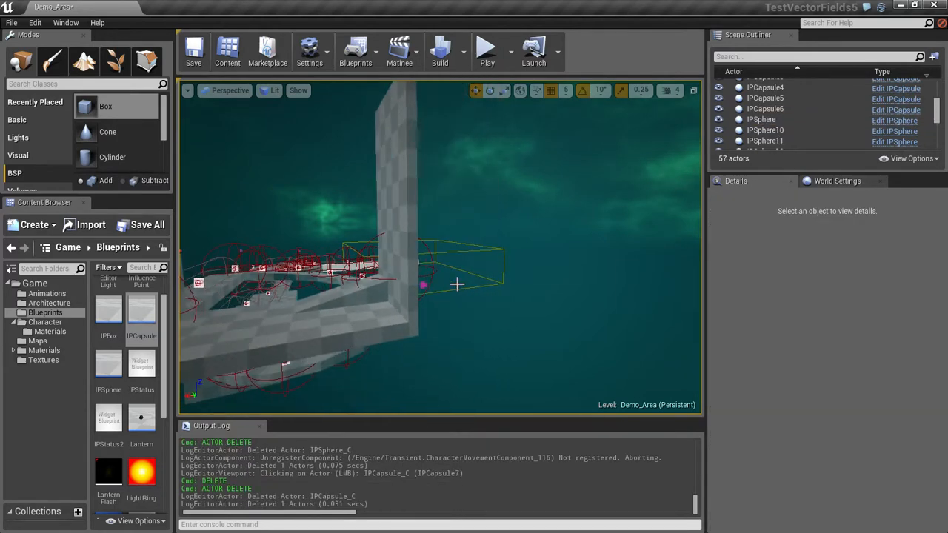
mouse_move(340, 280)
middle_down()
mouse_move(466, 275)
mouse_move(433, 261)
mouse_move(326, 262)
mouse_move(334, 262)
middle_up()
click(351, 285)
key(Delete)
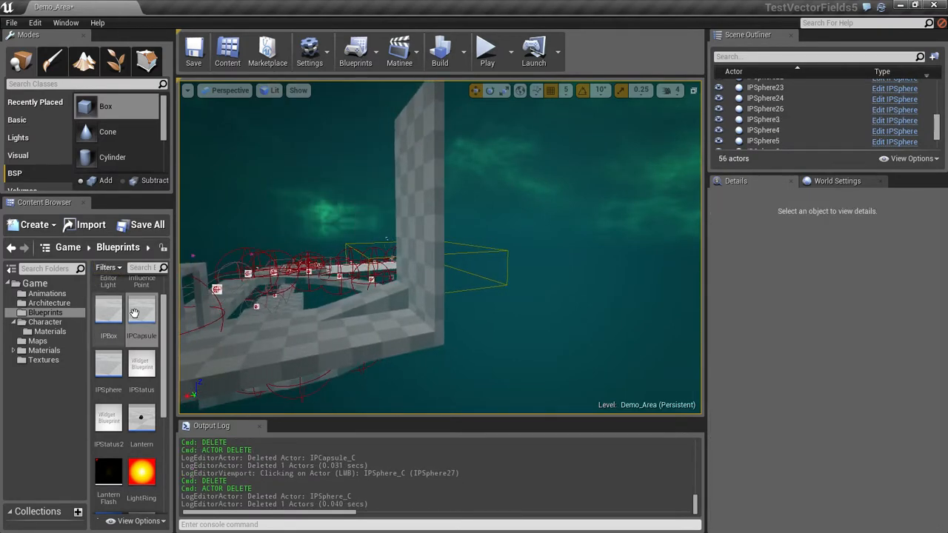
Place a new IPCapsule on the platform near the tunnel and set its half height to 400.
drag(142, 311, 250, 335)
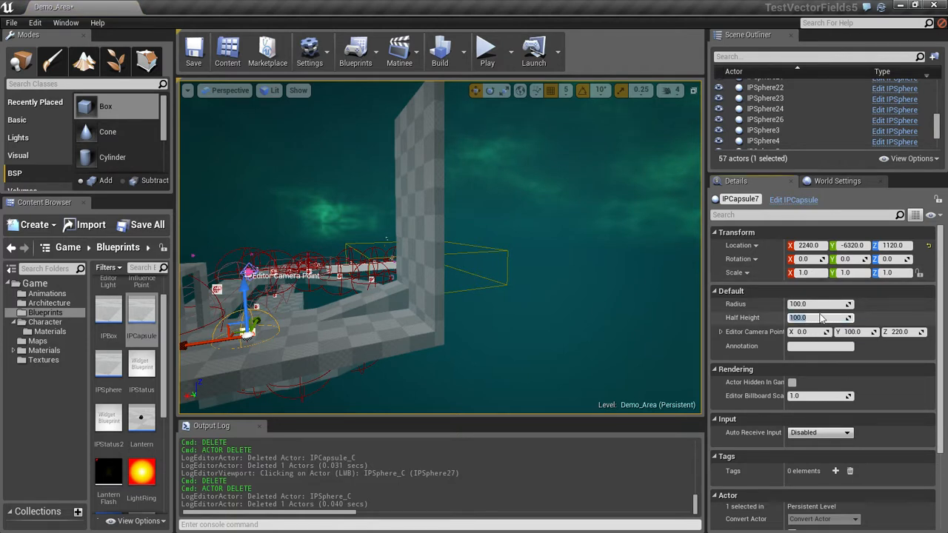
text(1000)
key(Return)
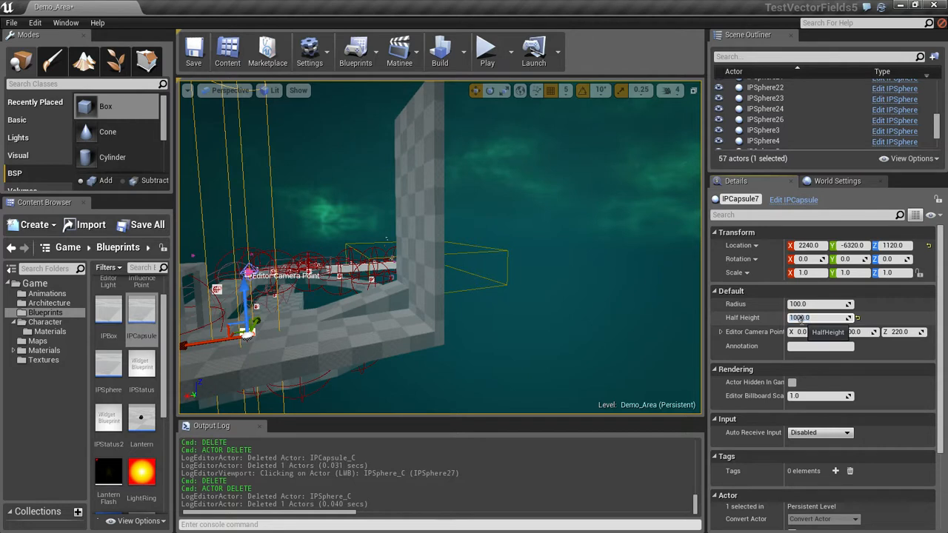
text(400)
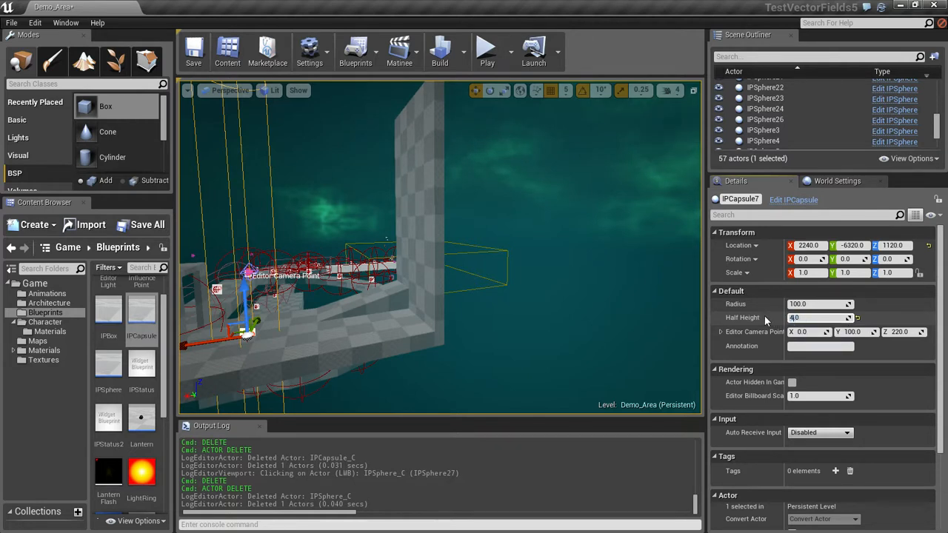
key(Return)
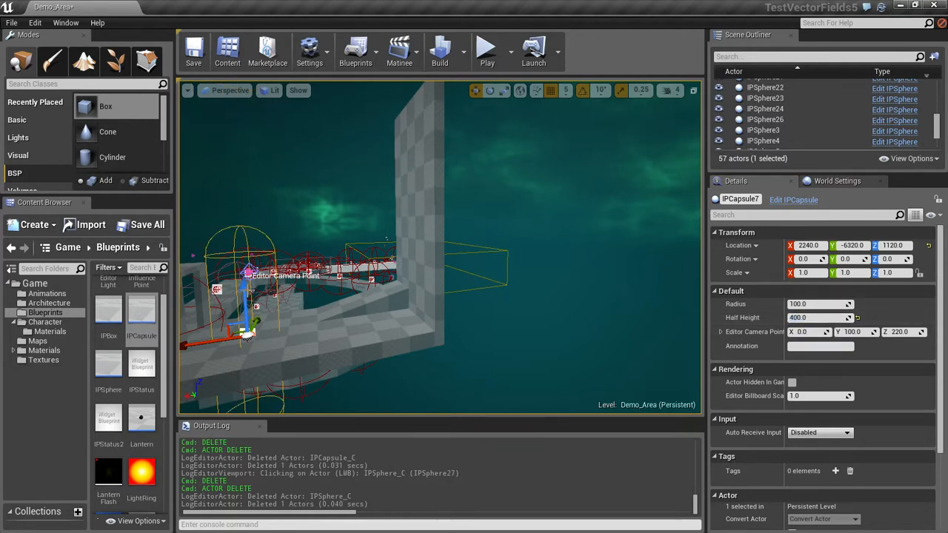
Raise the new capsule to Z 1435, shift it to X 2315 and set its radius to 200.
click(219, 297)
click(234, 257)
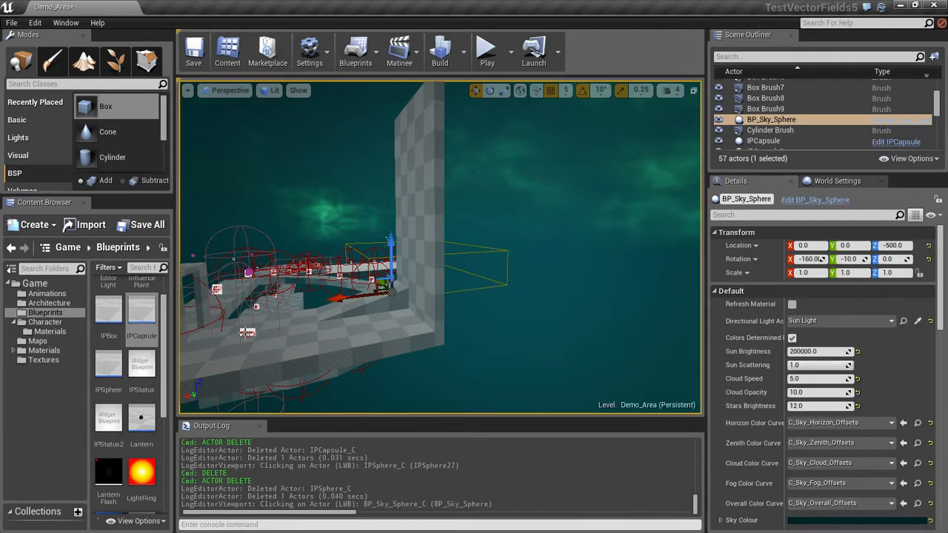
click(251, 321)
drag(245, 289, 184, 252)
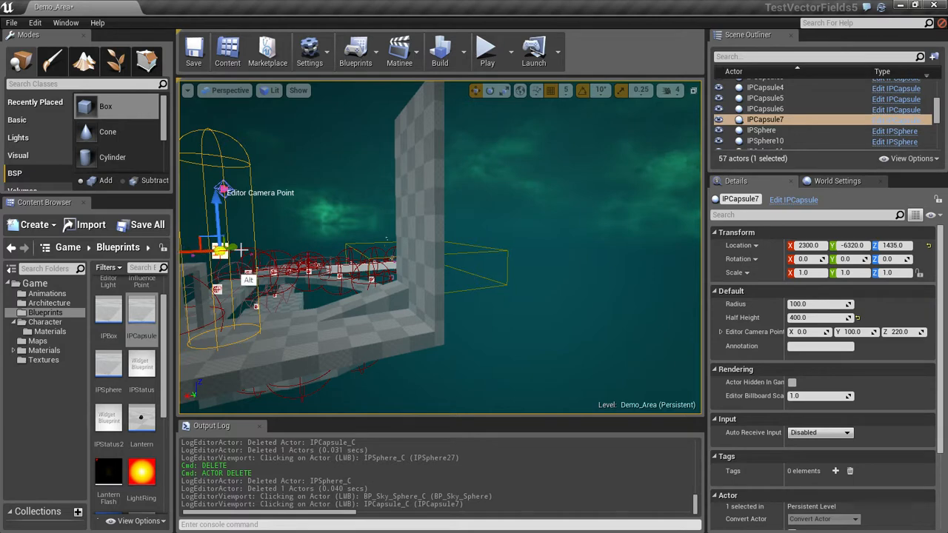
alt+drag(283, 261, 202, 323)
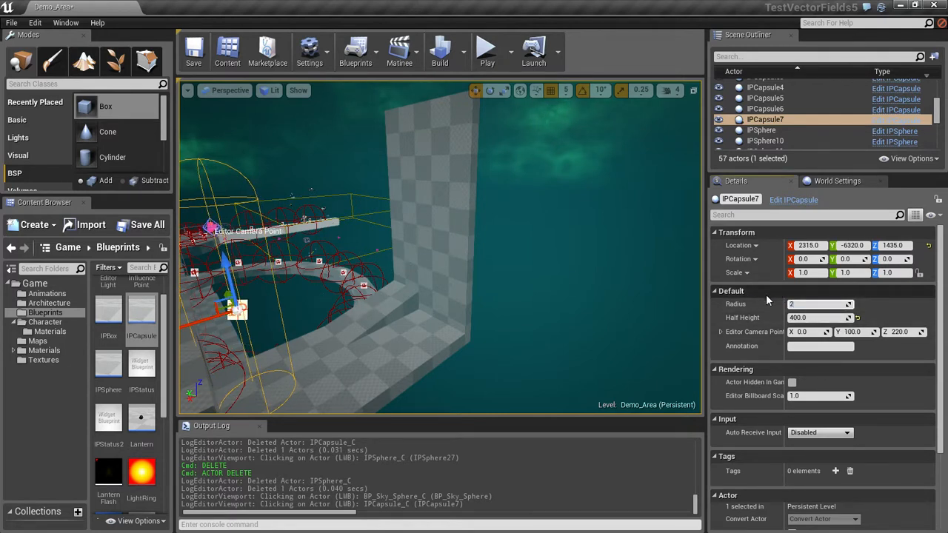
text(00)
key(Return)
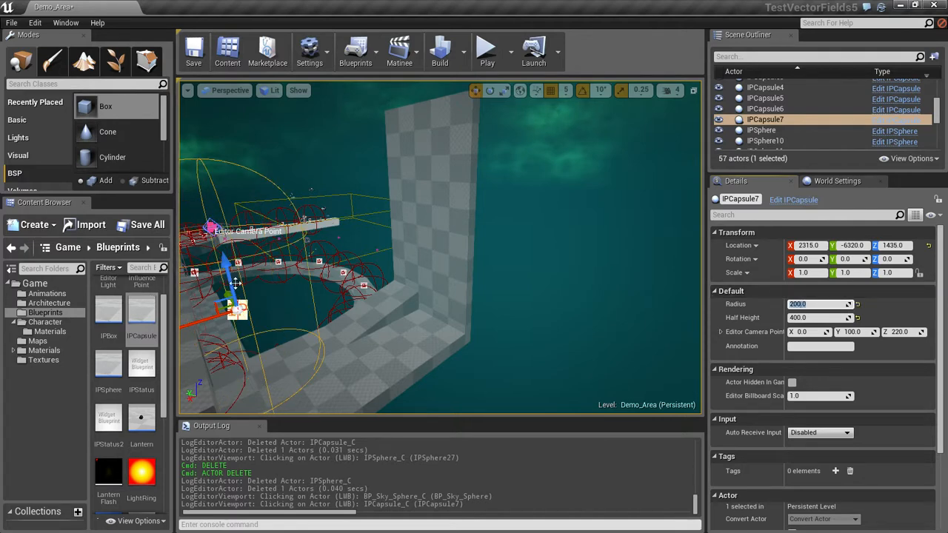
Move the capsule to X 2245, Y -6215 and duplicate it along the platform toward the wall at X 1890 and X 1505.
alt+drag(234, 283, 333, 286)
mouse_move(225, 328)
alt+mouse_down()
mouse_move(339, 319)
mouse_move(600, 354)
alt+mouse_up()
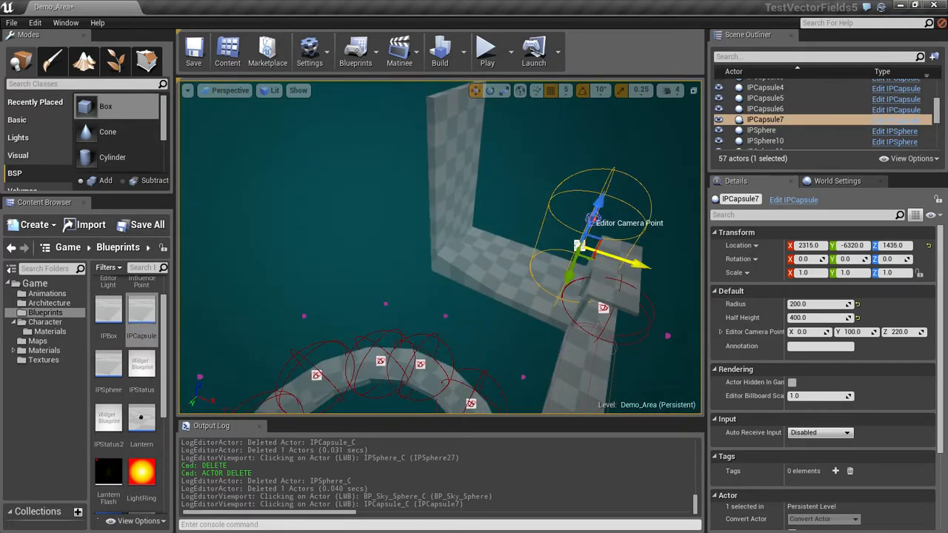
drag(626, 261, 601, 254)
alt+drag(574, 302, 506, 274)
drag(503, 312, 472, 314)
alt+drag(404, 340, 533, 337)
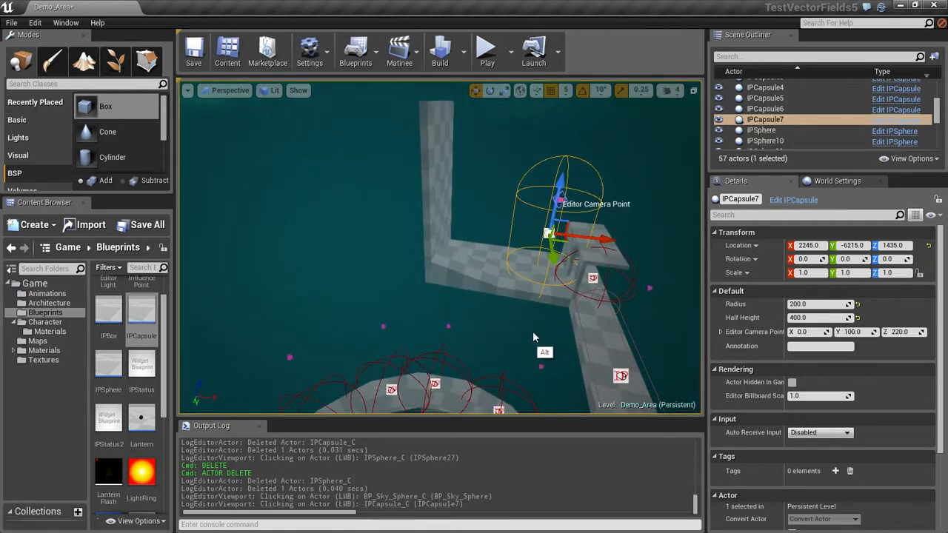
alt+drag(603, 239, 473, 234)
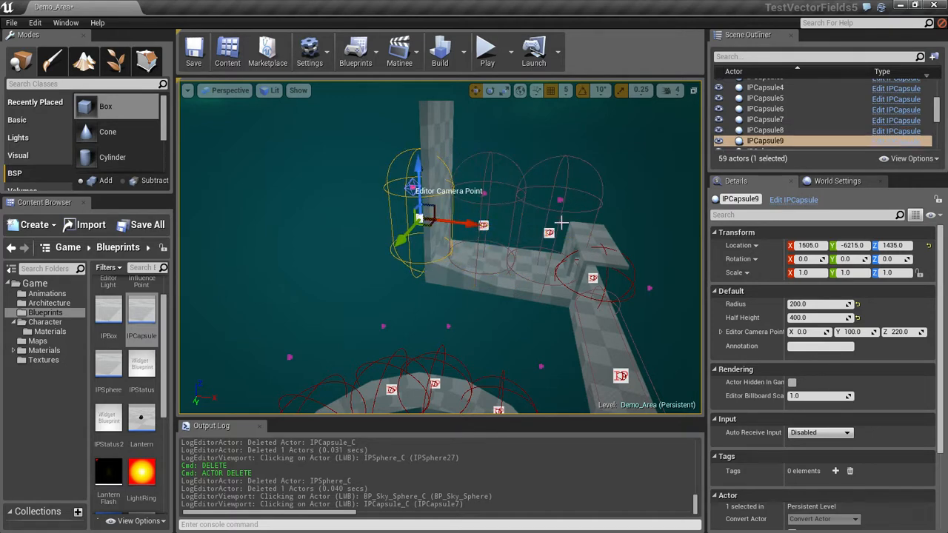
alt+drag(653, 232, 494, 234)
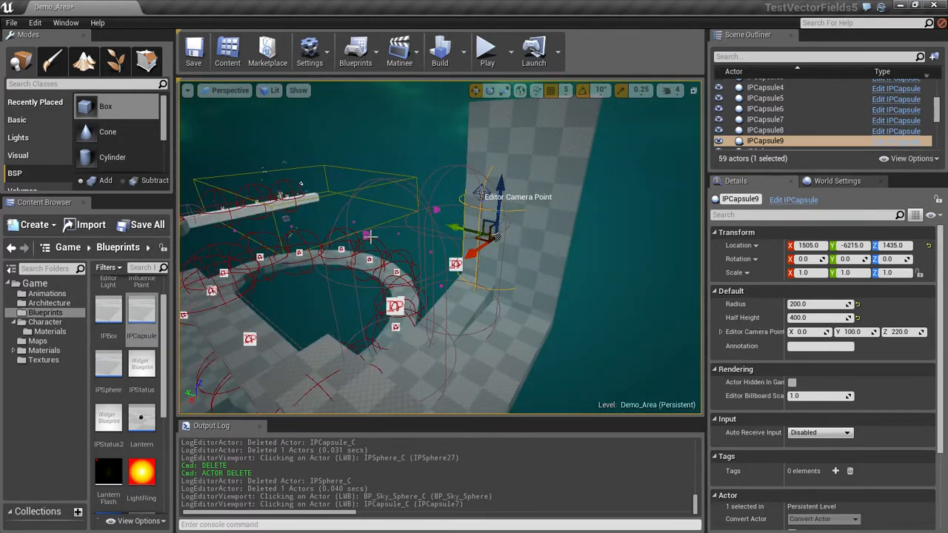
Move the editor camera point of the capsule nearest the tunnel outward beyond the platform's open side.
click(435, 214)
click(366, 236)
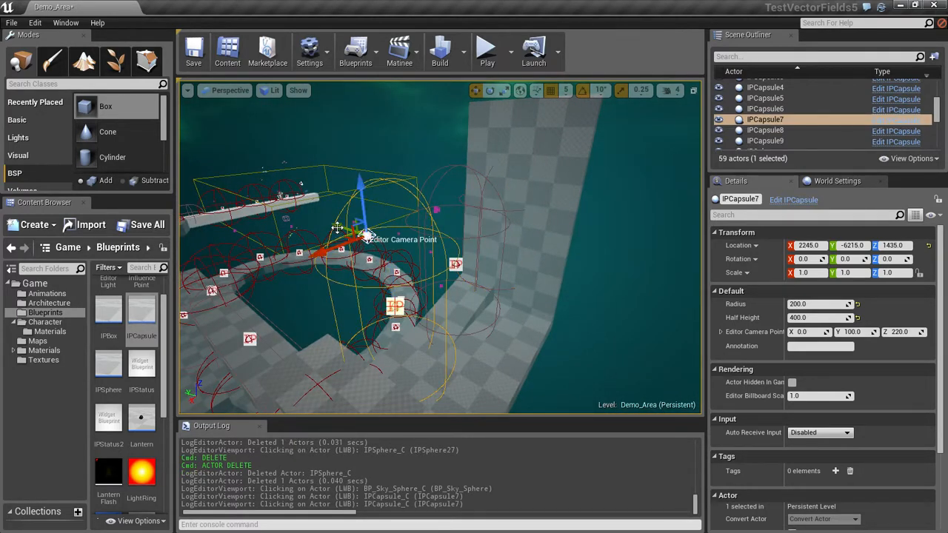
drag(337, 227, 521, 326)
Move the middle capsule's editor camera point outward to about Y -405 and lower it.
click(425, 211)
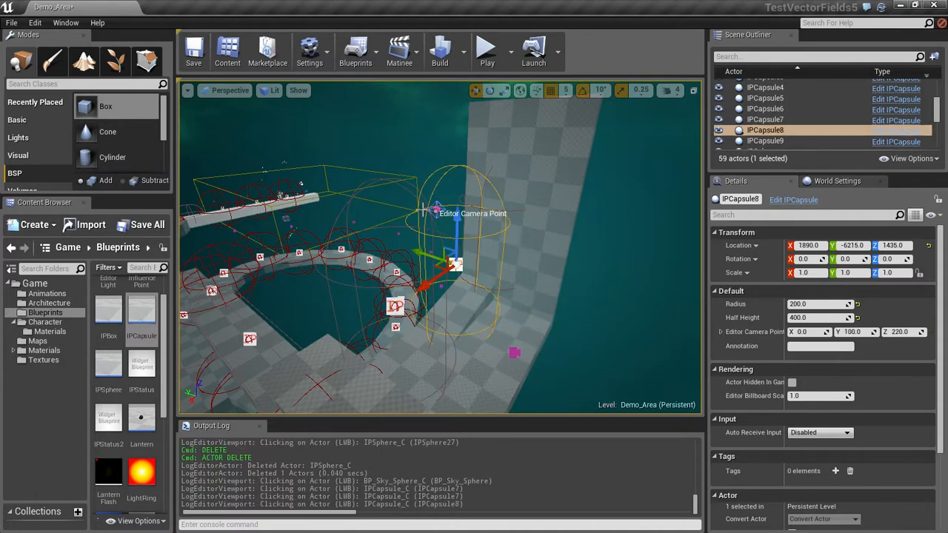
click(436, 210)
drag(402, 203, 538, 237)
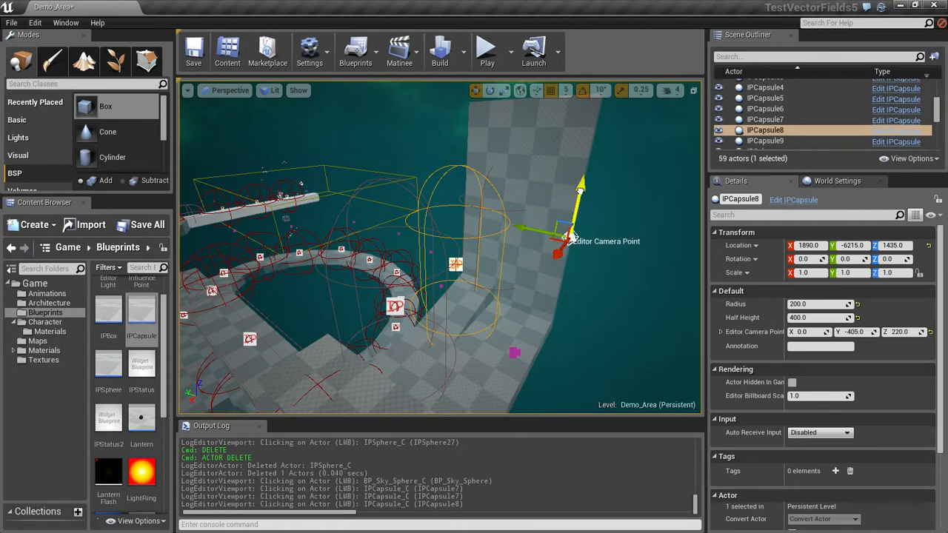
drag(579, 191, 578, 240)
Move the editor camera point of the capsule at the wall to Y -345, Z 10.
alt+drag(640, 261, 417, 229)
click(427, 216)
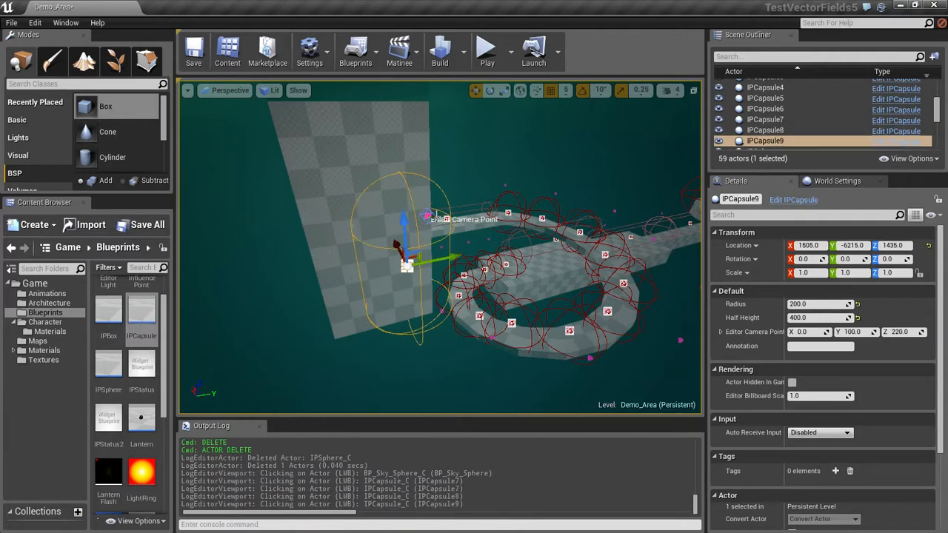
drag(464, 210, 297, 265)
Save the Demo_Area map, playtest the character's route onto the new platform and end the play session.
click(525, 51)
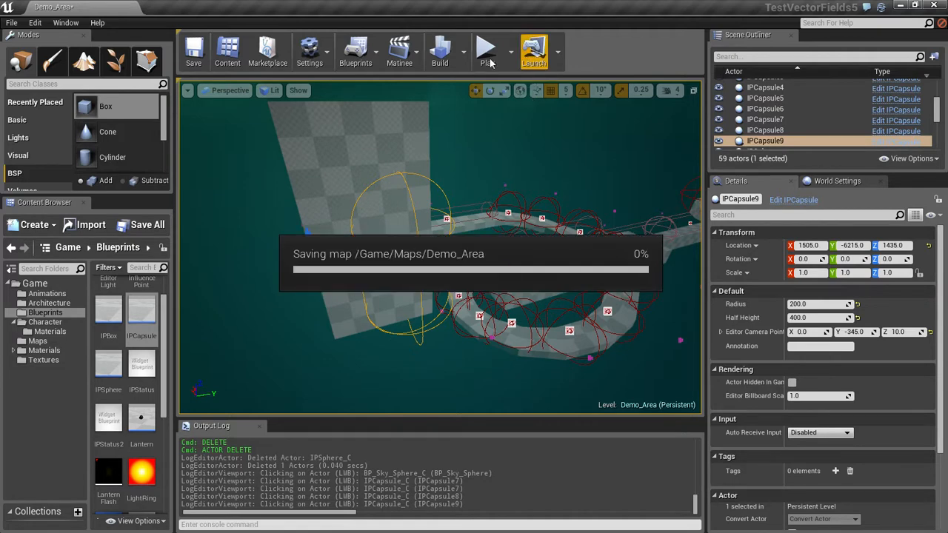
click(487, 57)
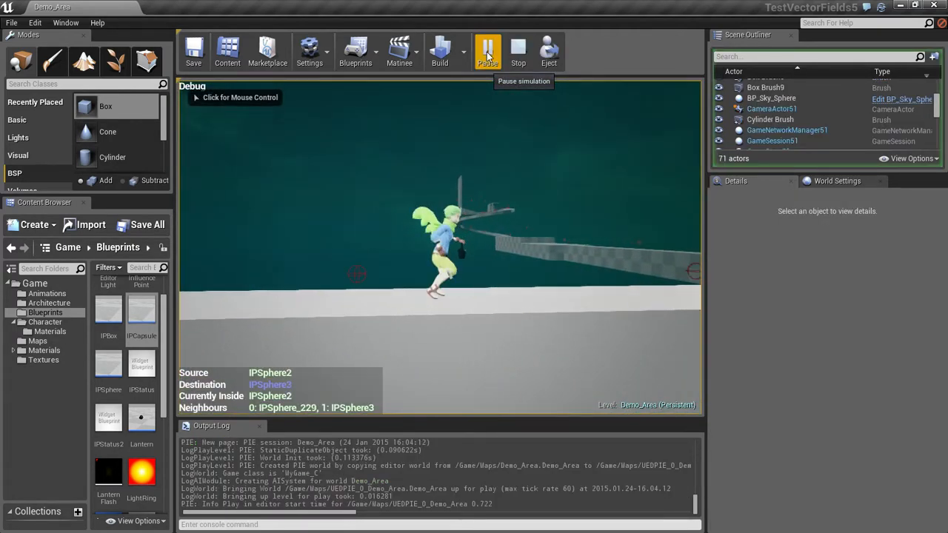
click(341, 88)
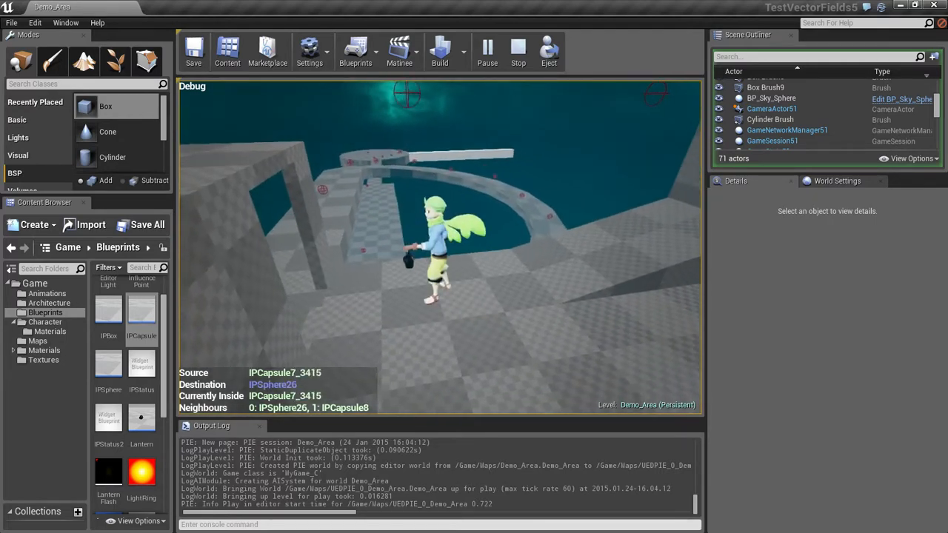
key(shift)
key(shift+F1)
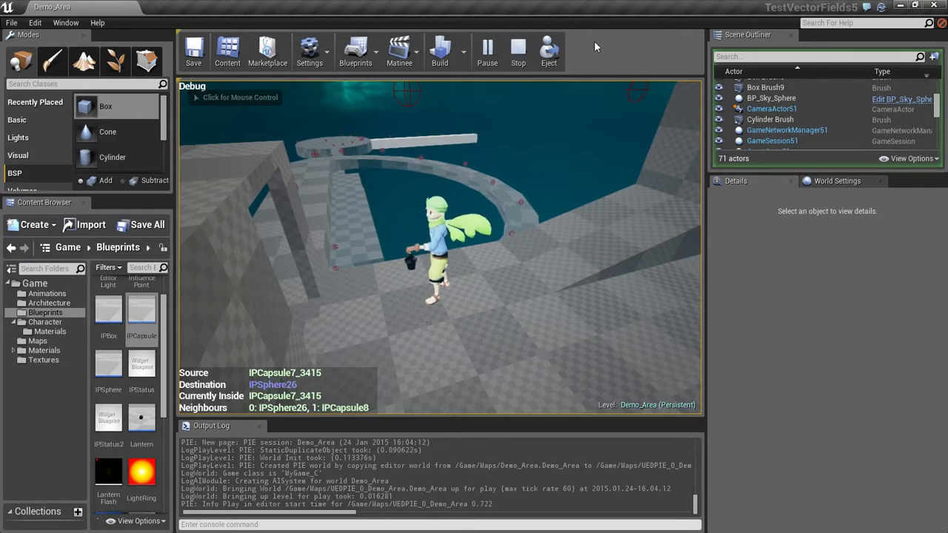
click(518, 52)
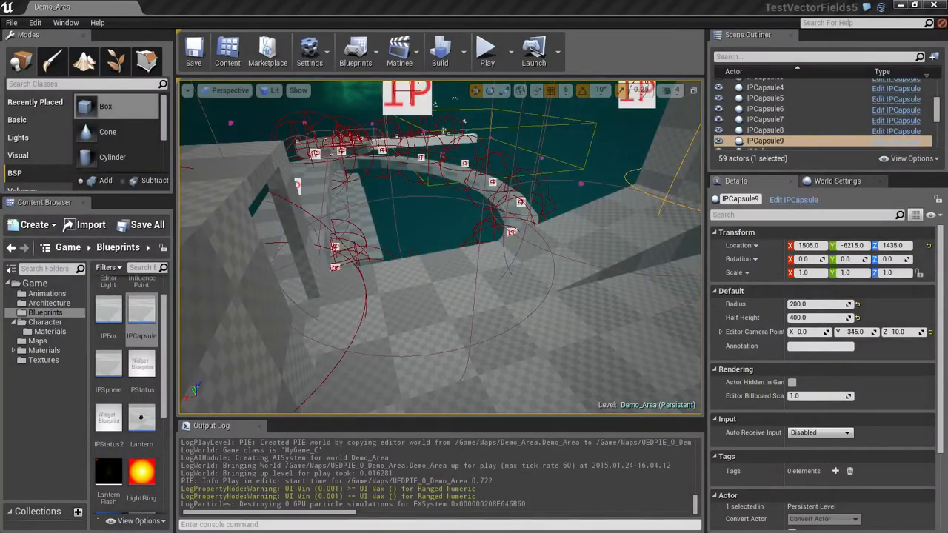
Bring the reference sketch waterfront floodgates.png into view, examine its layout and move it aside.
mouse_move(0, 77)
mouse_down()
mouse_move(302, 58)
mouse_move(234, 29)
mouse_up()
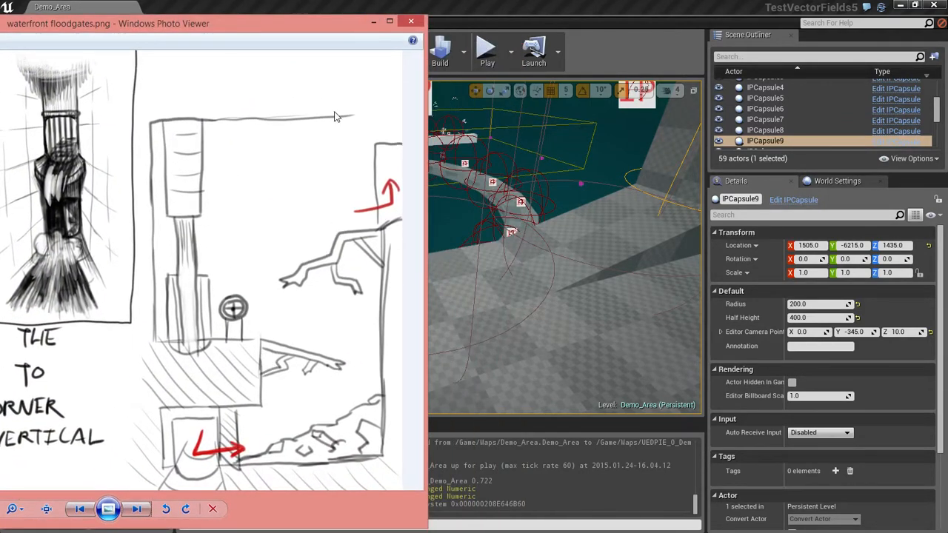
drag(334, 31, 0, 72)
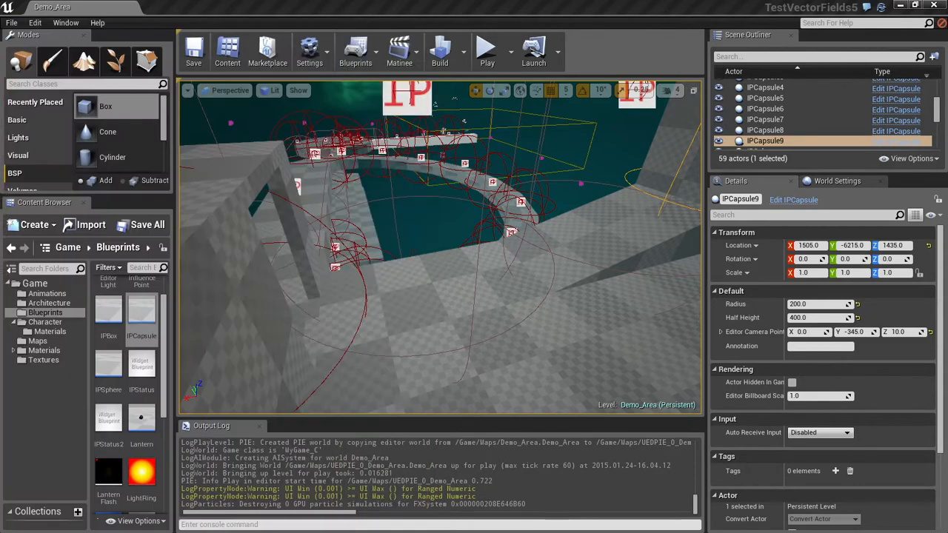
Select the additive box brush forming the tunnel at the walkway's end and open its Z size for editing.
mouse_move(440, 211)
alt+mouse_down()
mouse_move(467, 212)
mouse_move(338, 217)
mouse_move(217, 244)
alt+mouse_up()
mouse_move(313, 246)
alt+mouse_down()
mouse_move(245, 323)
mouse_move(303, 293)
mouse_move(445, 293)
alt+mouse_up()
click(375, 260)
click(815, 303)
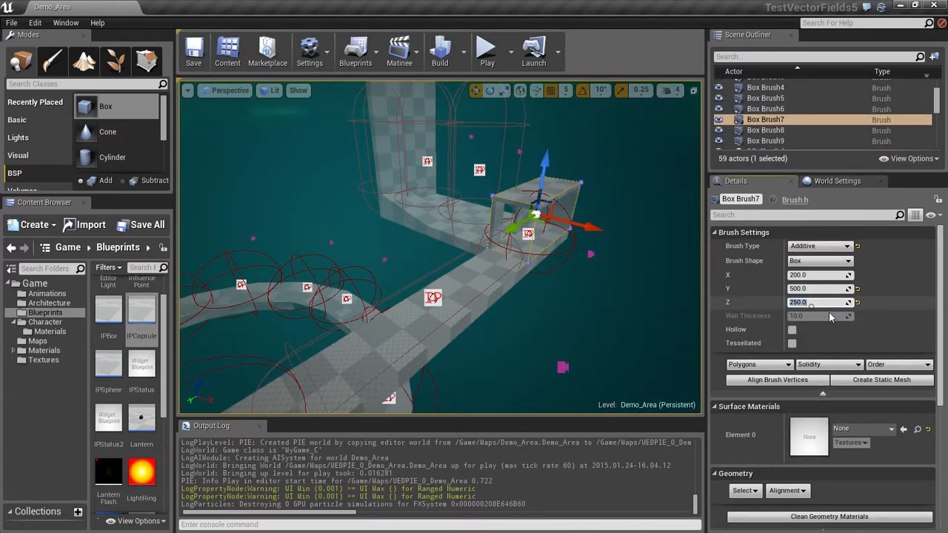
key(BackSpace)
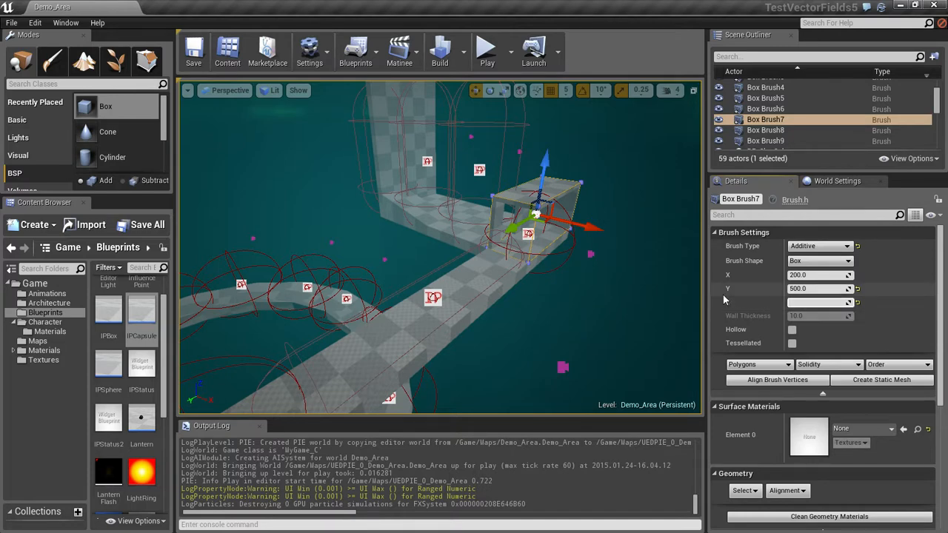
Switch to Windows Photo Viewer to recheck the floodgates sketch and move its window aside.
key(alt+Tab)
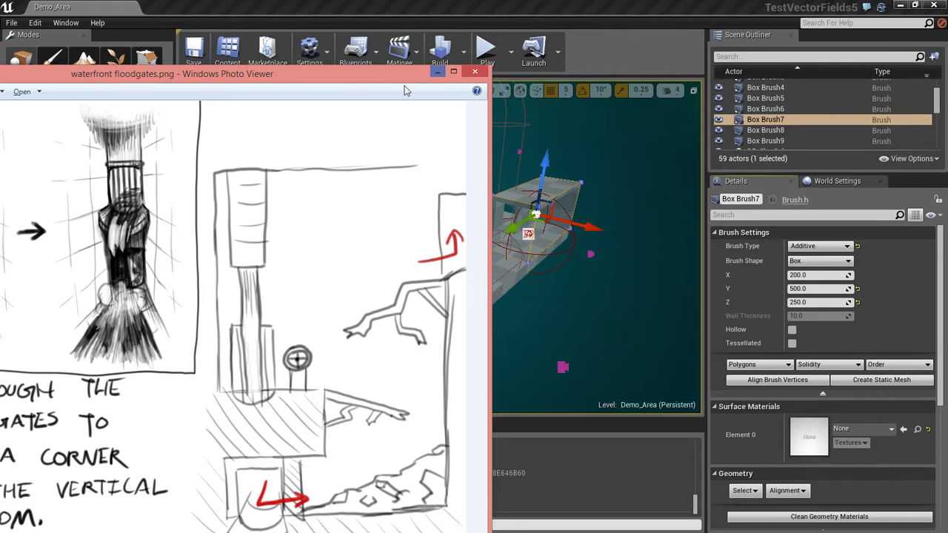
drag(405, 74, 0, 66)
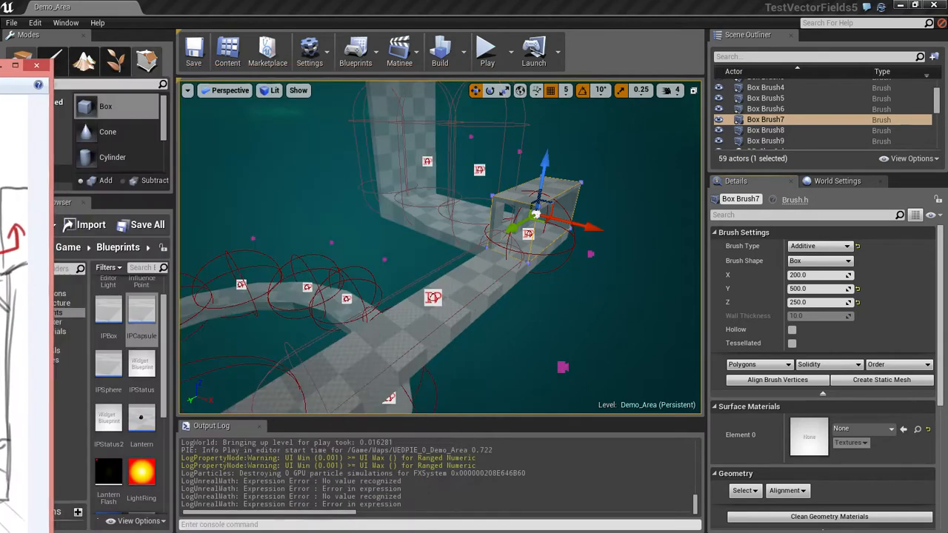
Set the tunnel's additive box brush Z size to 800 and raise it until its base sits level with the walkway.
click(824, 301)
text(100)
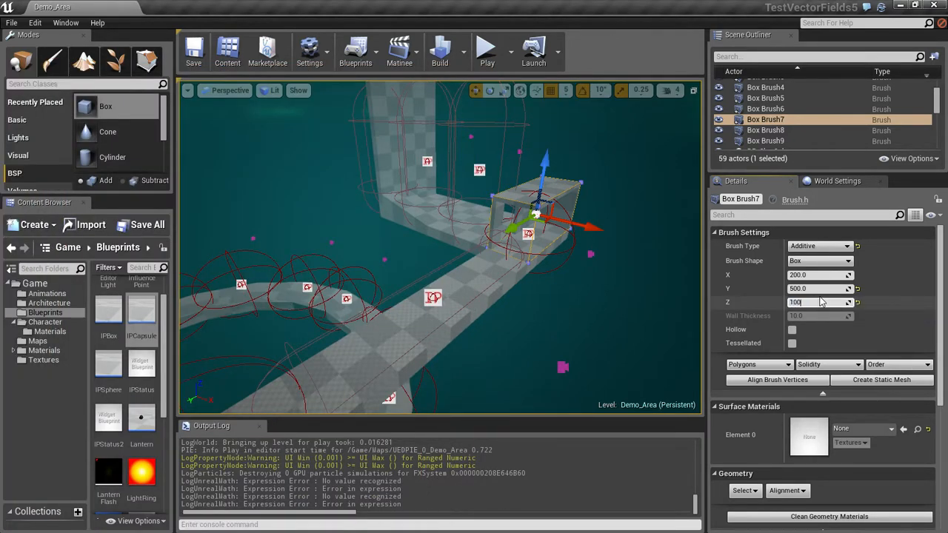
text(0)
key(Return)
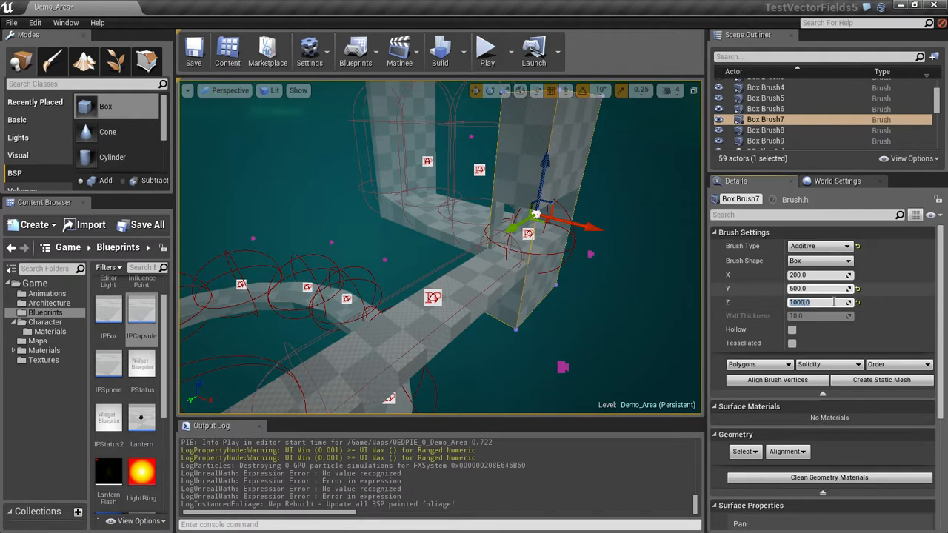
text(800)
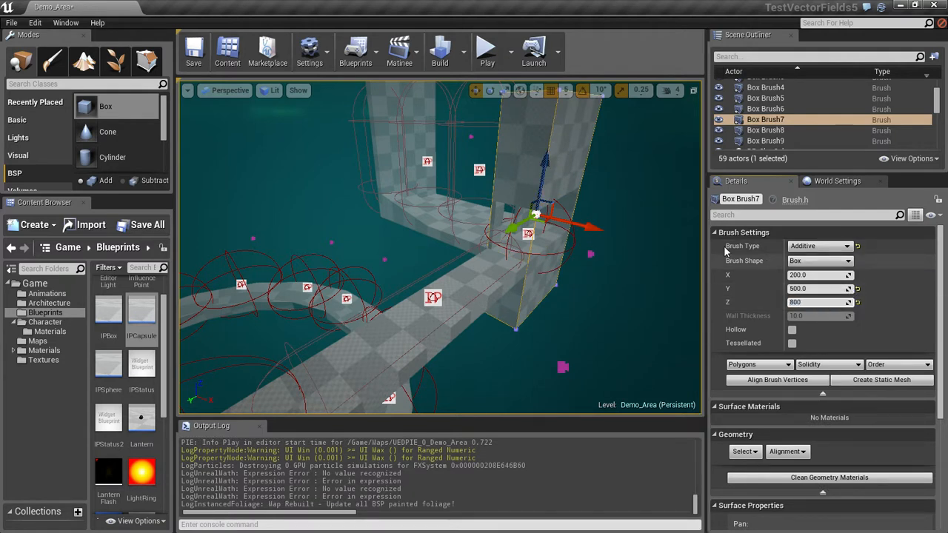
key(Return)
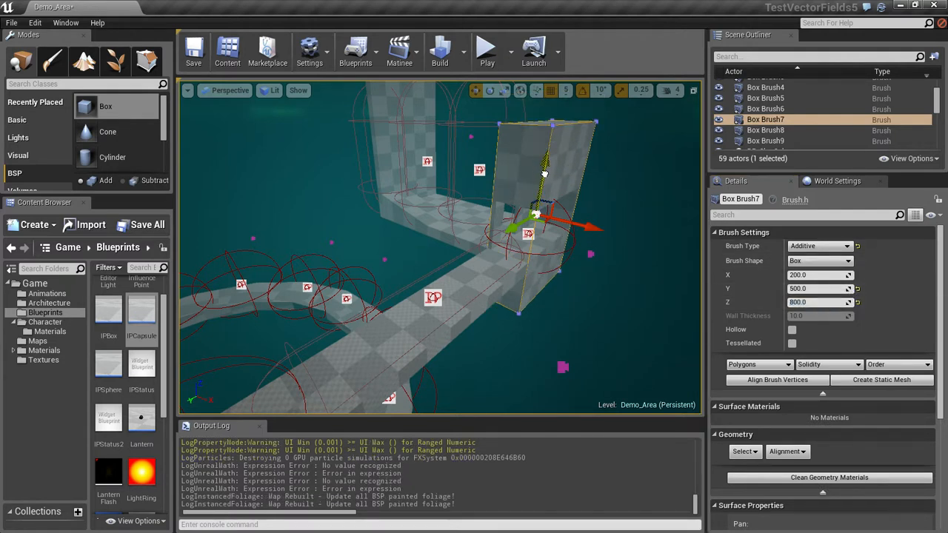
drag(544, 173, 573, 111)
click(653, 154)
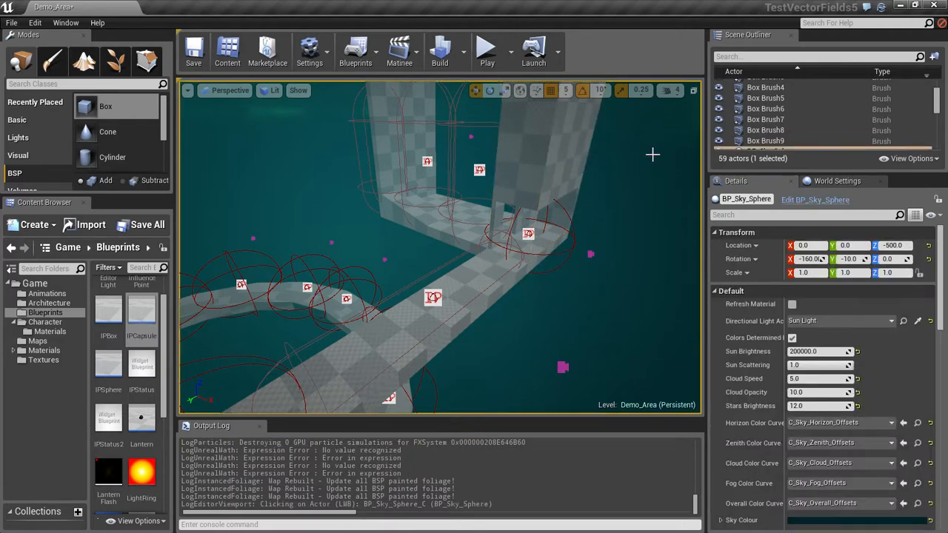
Duplicate the subtractive tunnel brush upward into the tall block and shift the copy sideways to carve an open-sided upper alcove.
right_drag(541, 199, 533, 179)
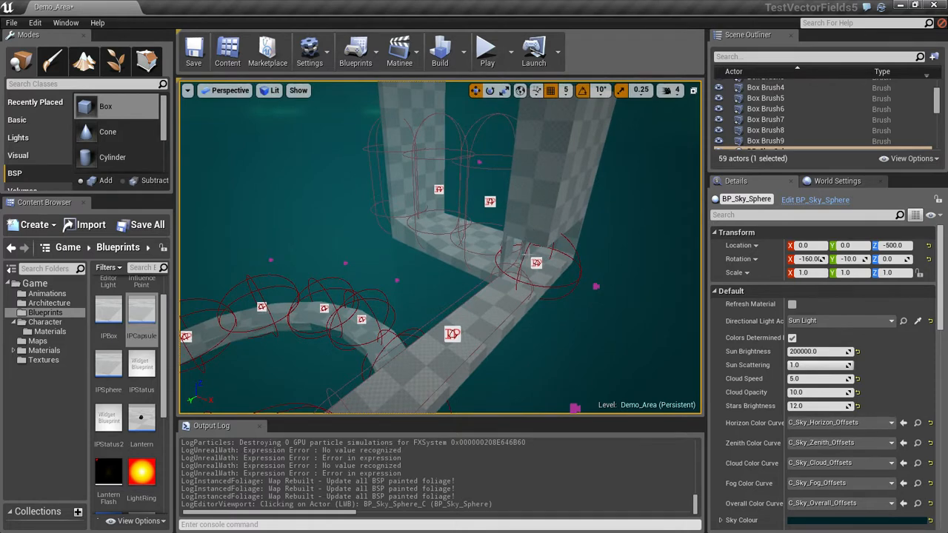
click(539, 248)
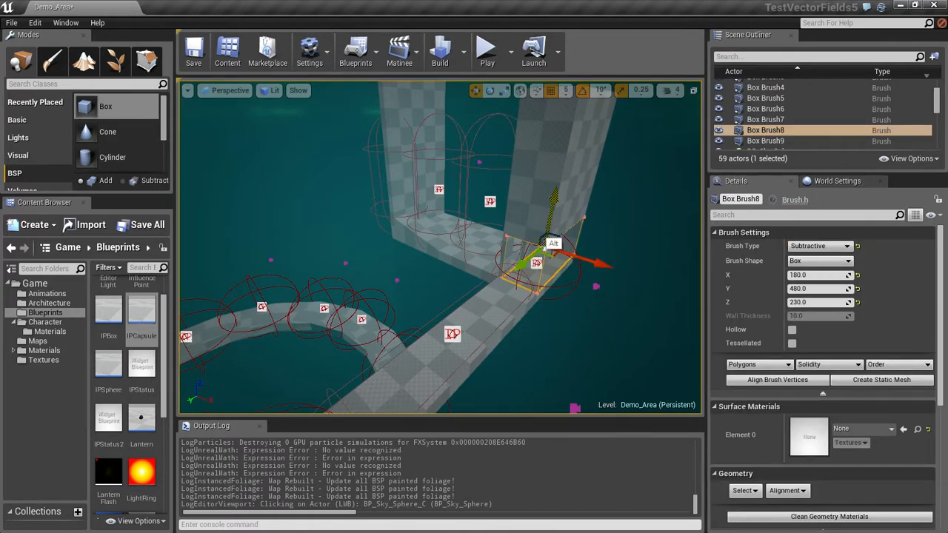
alt+drag(547, 239, 608, 118)
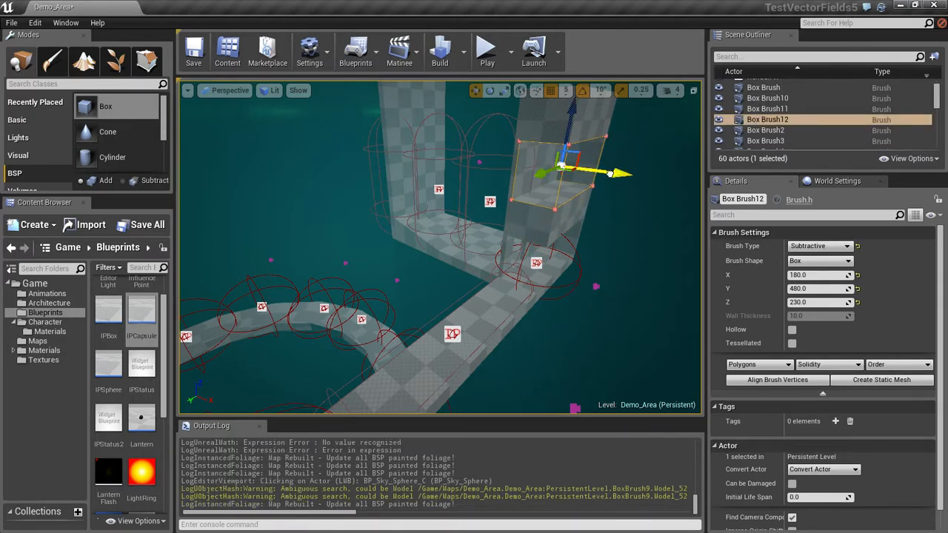
drag(609, 173, 610, 173)
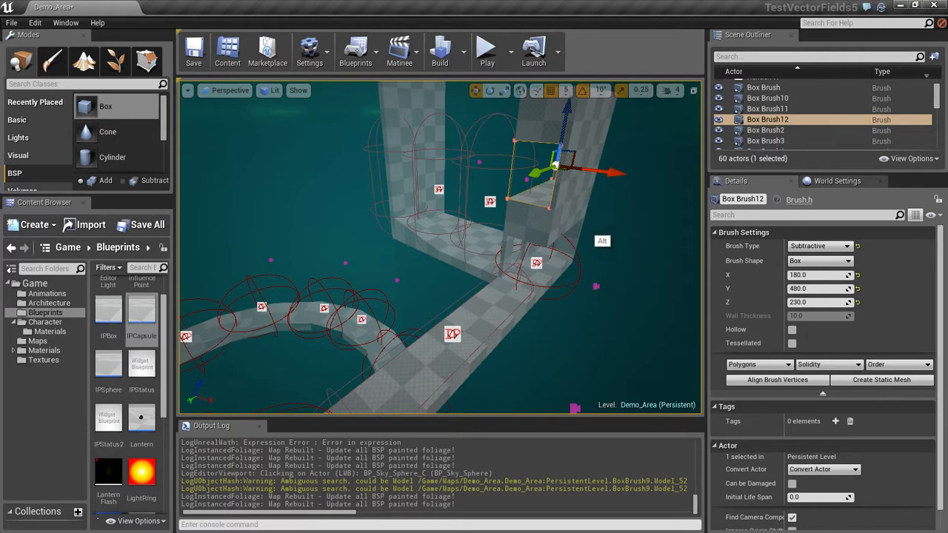
mouse_move(594, 234)
alt+mouse_down()
mouse_move(422, 249)
mouse_move(337, 215)
alt+mouse_up()
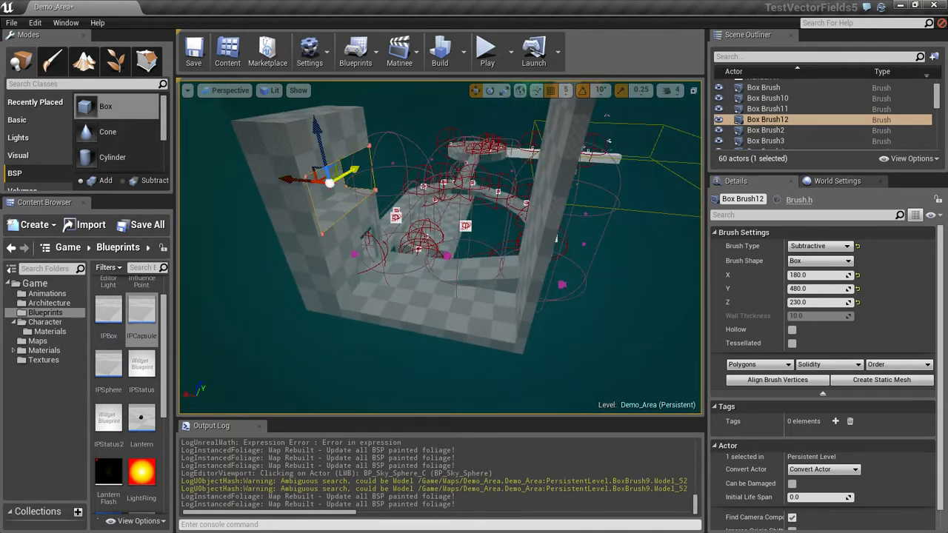
mouse_move(355, 170)
mouse_down()
mouse_move(345, 174)
mouse_move(357, 171)
mouse_up()
alt+drag(409, 277, 427, 262)
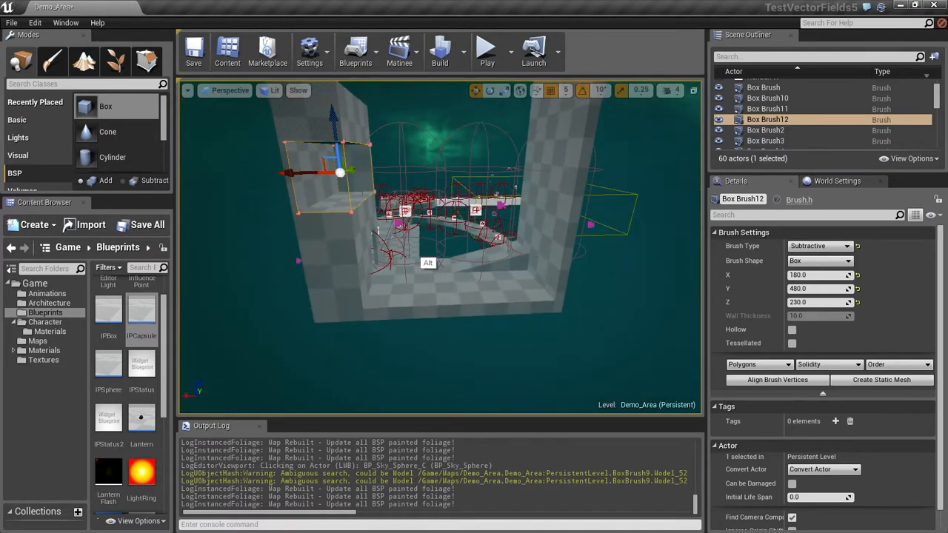
Duplicate influence capsule IPCapsule7 across to the upper alcove at X 2525 and raise the copy to Z 1650.
click(405, 212)
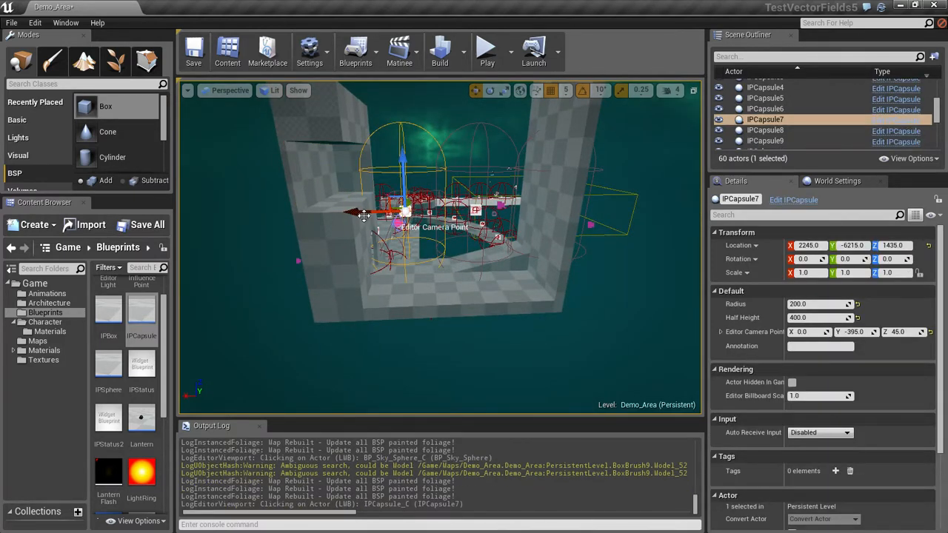
mouse_move(372, 209)
alt+mouse_down()
mouse_move(328, 218)
mouse_move(381, 216)
mouse_move(361, 209)
alt+mouse_up()
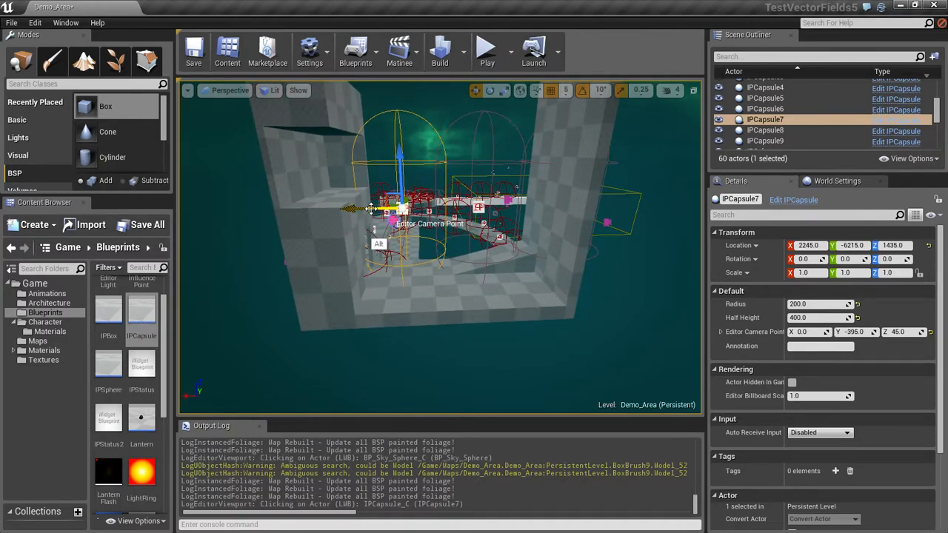
alt+drag(365, 209, 303, 211)
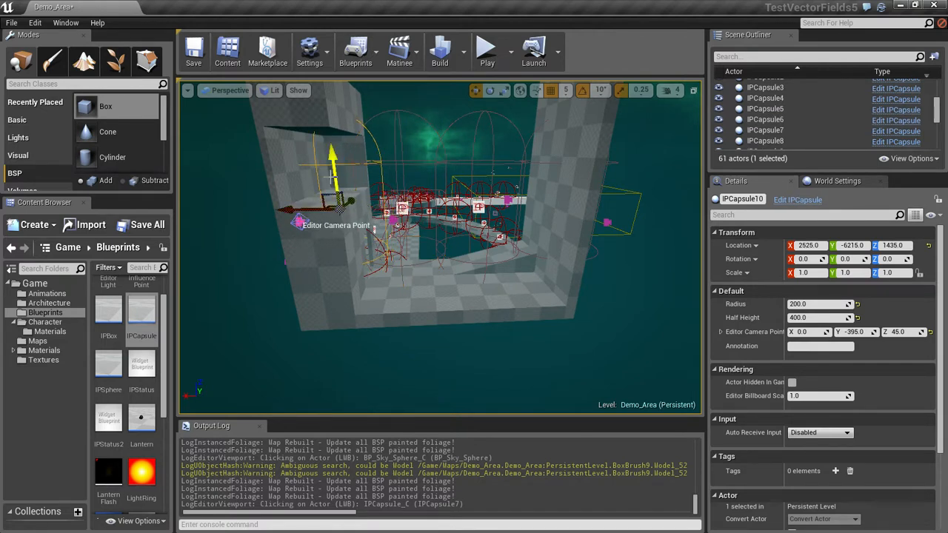
drag(333, 174, 332, 131)
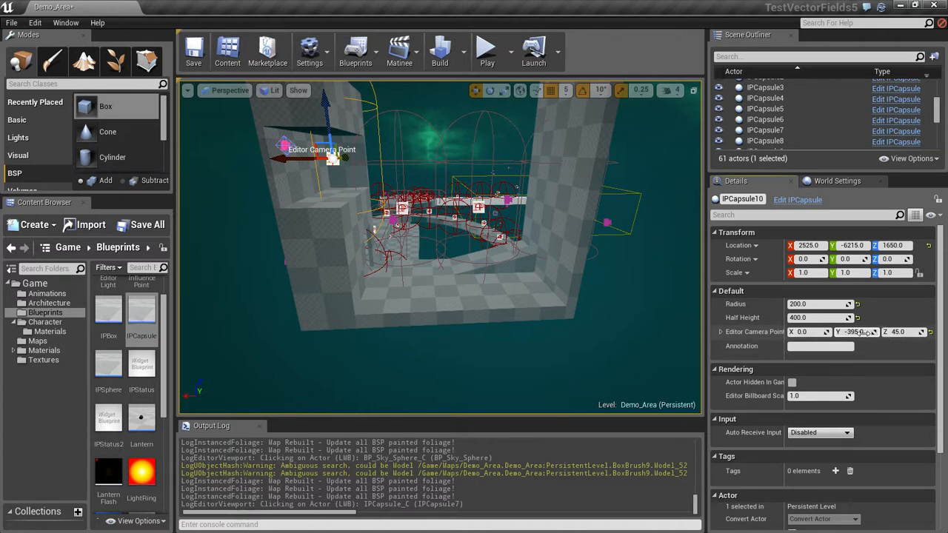
Set the copied capsule's half height to 300 and raise the capsule to Z 1715.
click(816, 319)
text(3)
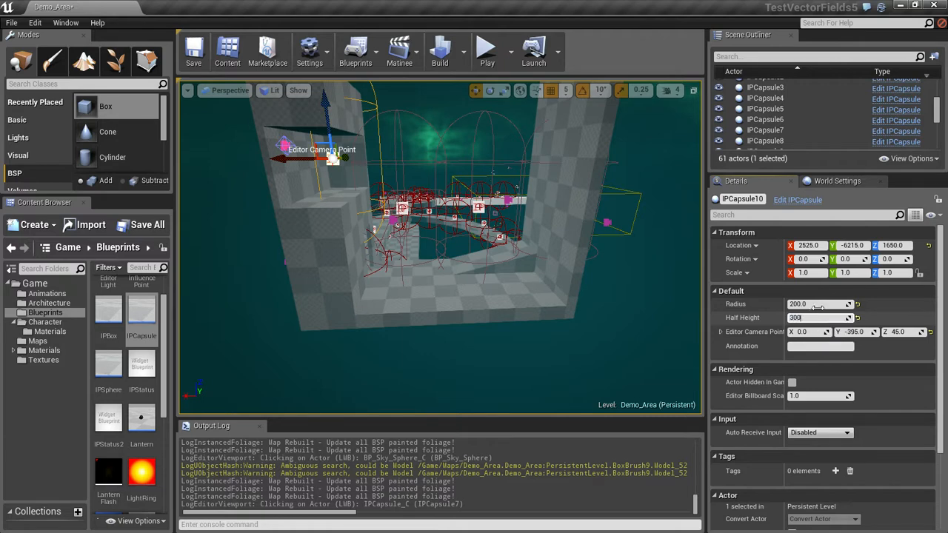
text(00)
key(Return)
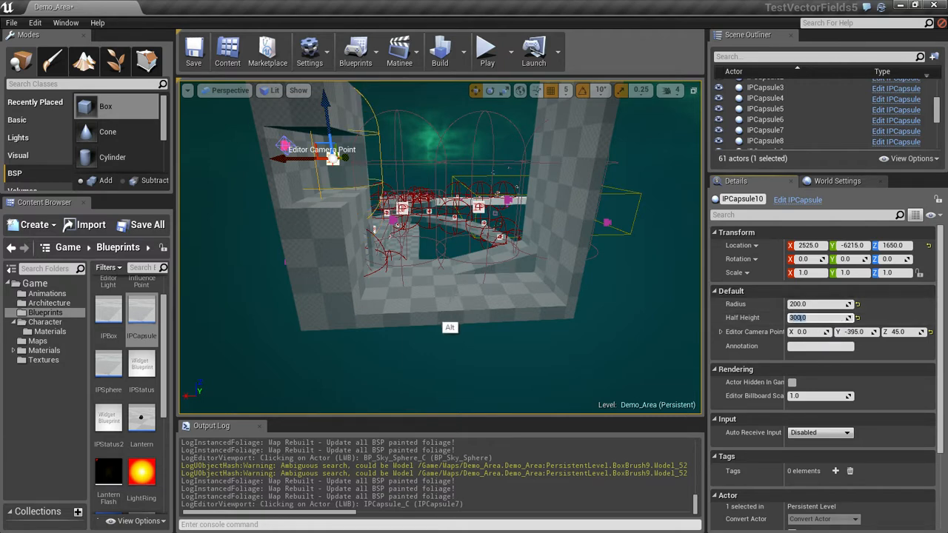
alt+drag(450, 302, 302, 90)
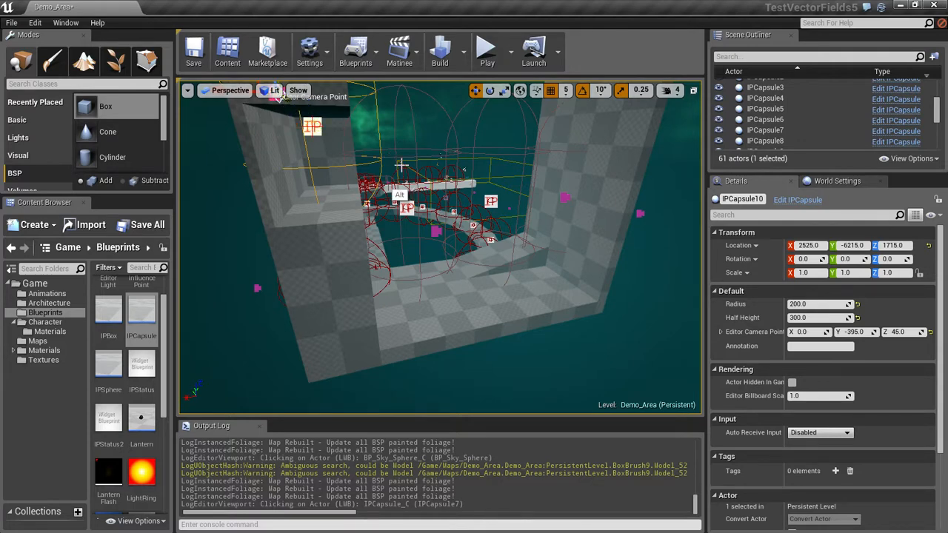
Lower the alcove capsule's camera point to Z -105 and the camera point of IPCapsule8 to Z 35.
alt+right_drag(337, 170, 189, 181)
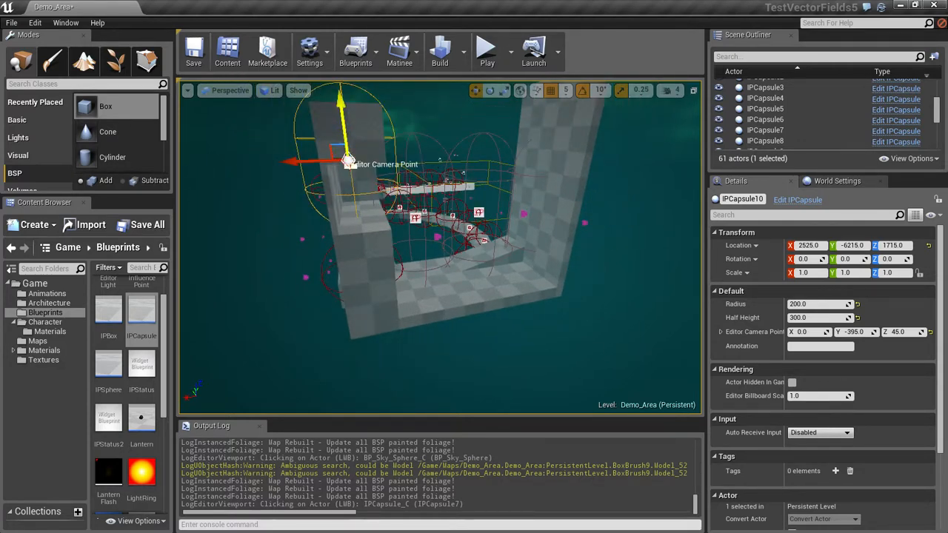
drag(341, 133, 348, 182)
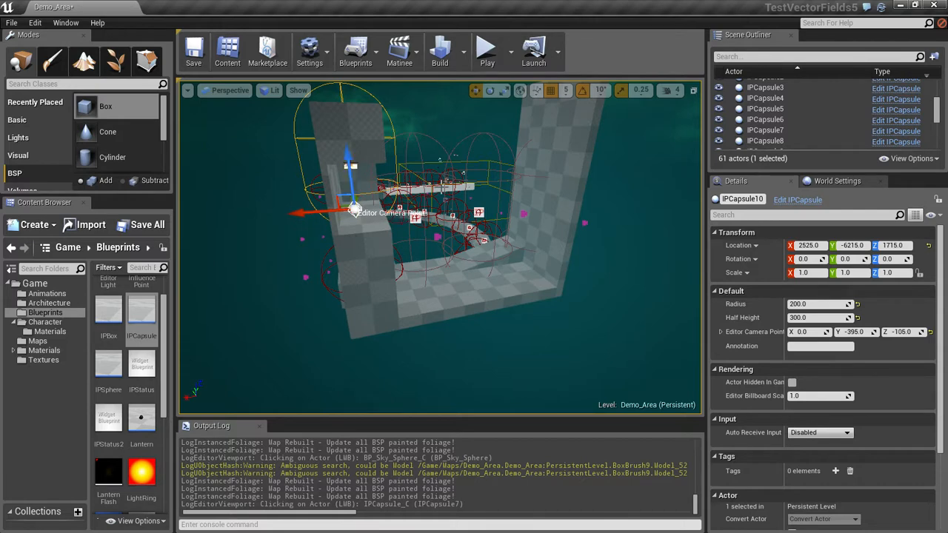
alt+drag(491, 275, 468, 196)
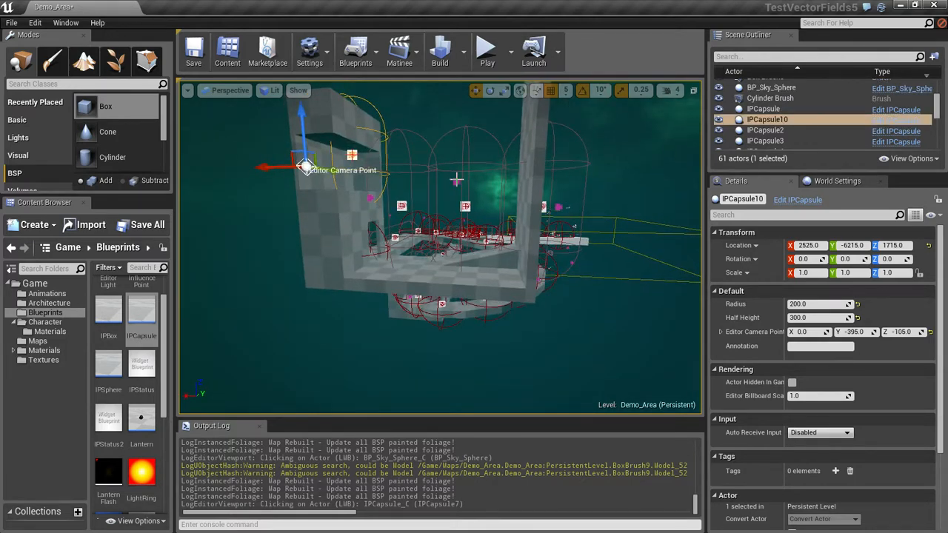
click(456, 180)
drag(458, 160, 462, 181)
Save the Demo_Area map, start a brief play session and stop it.
key(ctrl+s)
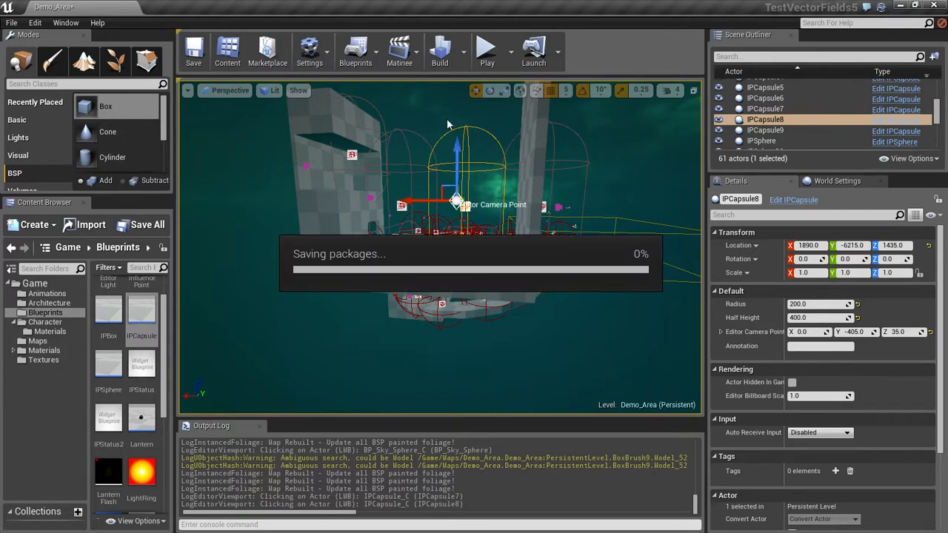
click(485, 60)
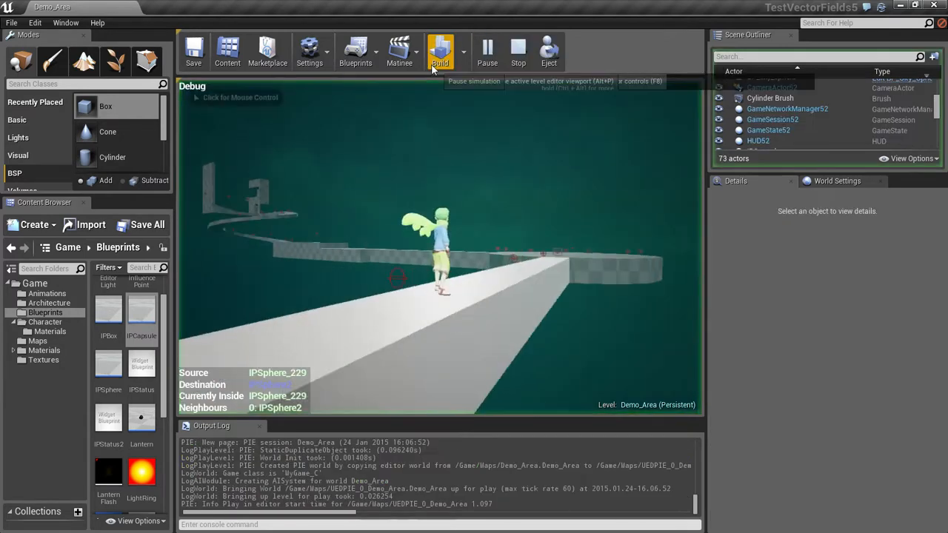
click(518, 49)
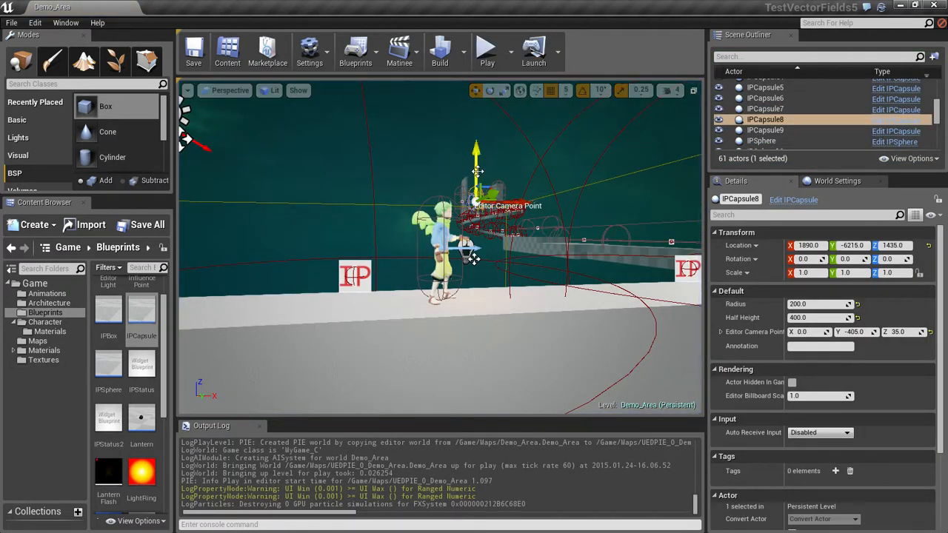
Add an additive box brush beside the upper alcove's floor and set its Z size to 60.
key(g)
key(g)
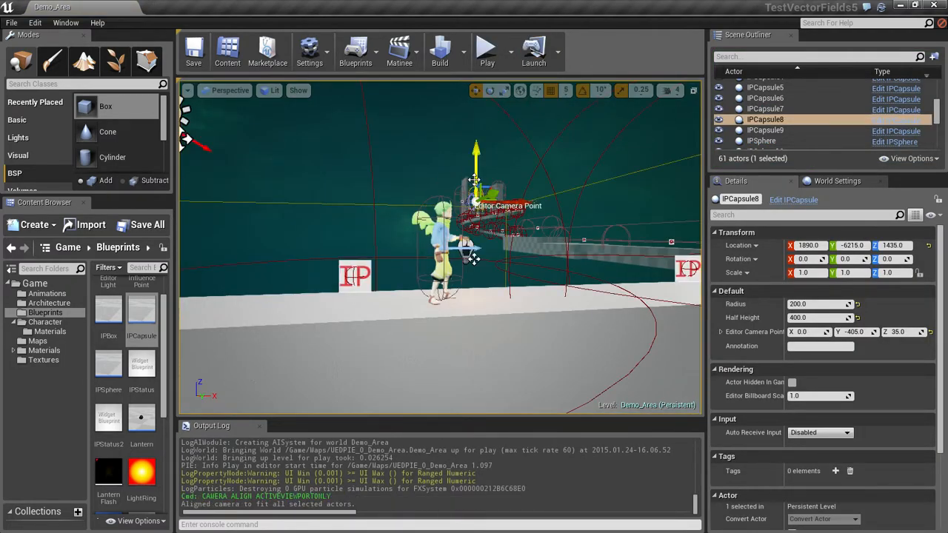
key(f)
alt+right_drag(486, 198, 396, 231)
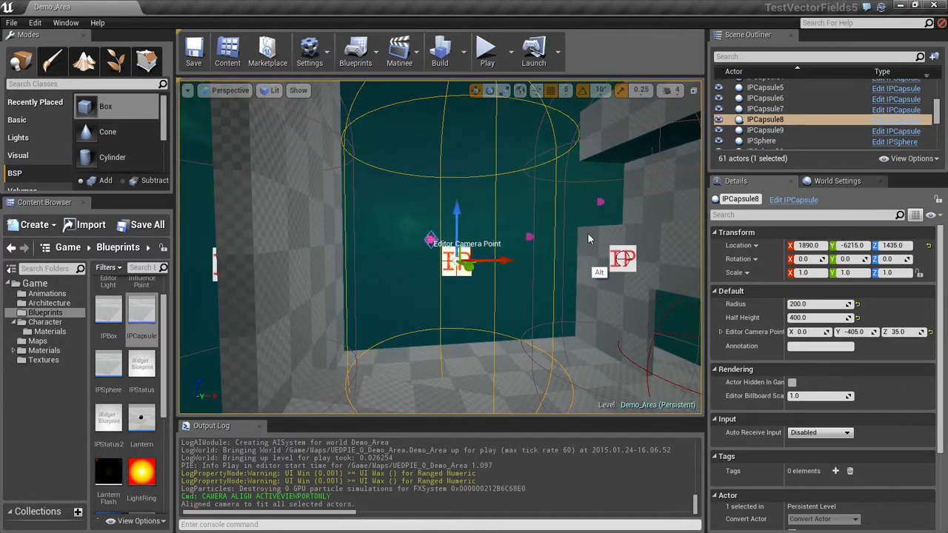
alt+drag(588, 238, 428, 212)
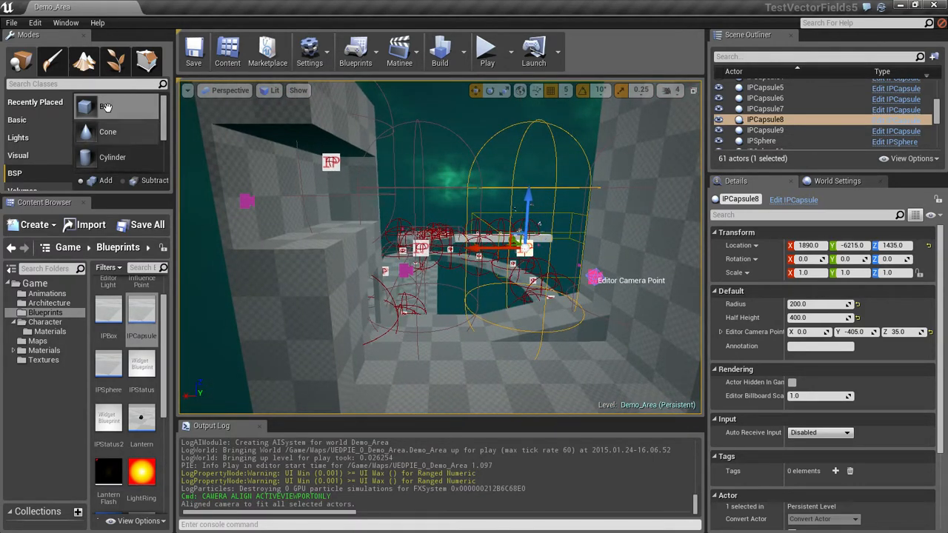
mouse_move(105, 106)
mouse_down()
mouse_move(359, 218)
mouse_move(396, 246)
mouse_move(388, 248)
mouse_up()
click(820, 303)
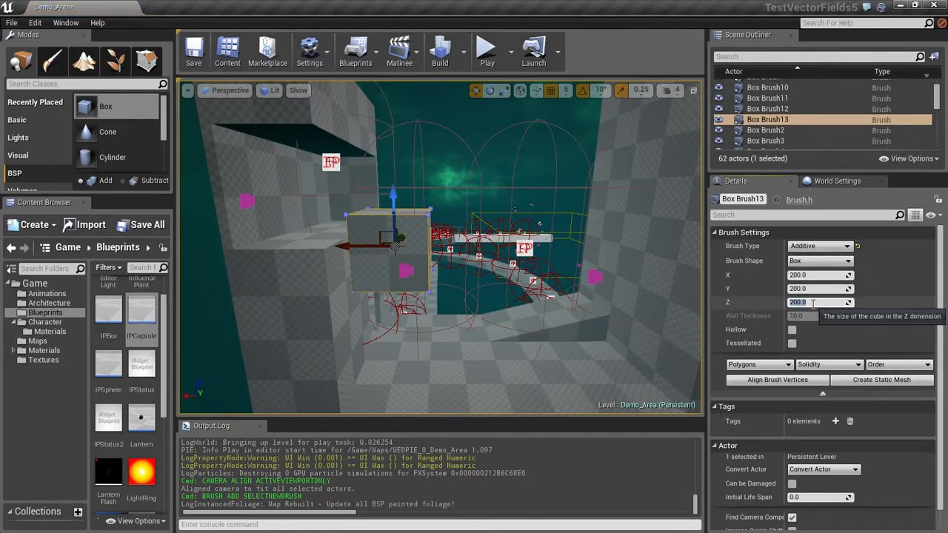
text(60)
key(Return)
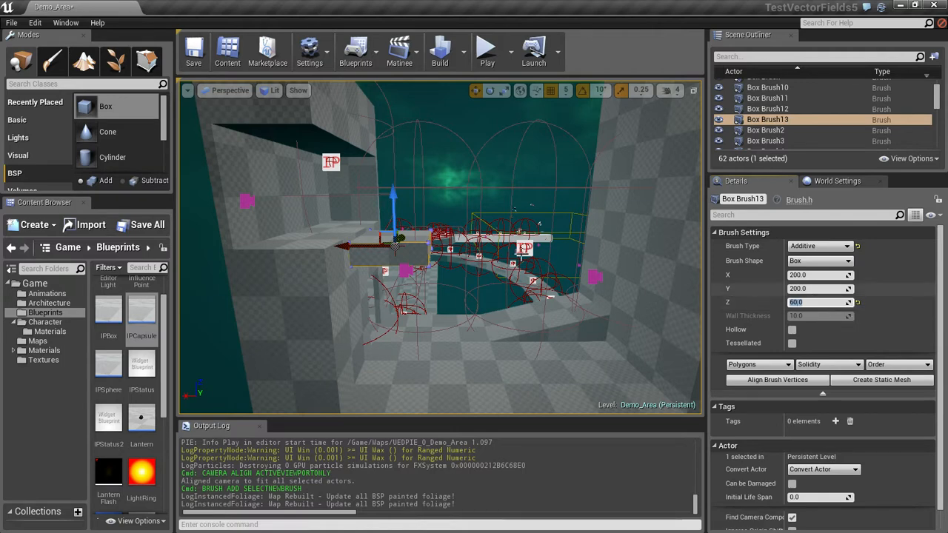
Move the thin box brush along its axes to line it up as a ledge against the tall block.
mouse_move(492, 253)
alt+right_down()
mouse_move(470, 279)
mouse_move(494, 275)
alt+right_up()
mouse_move(522, 244)
alt+mouse_down()
mouse_move(437, 196)
mouse_move(527, 183)
alt+mouse_up()
drag(472, 160, 475, 157)
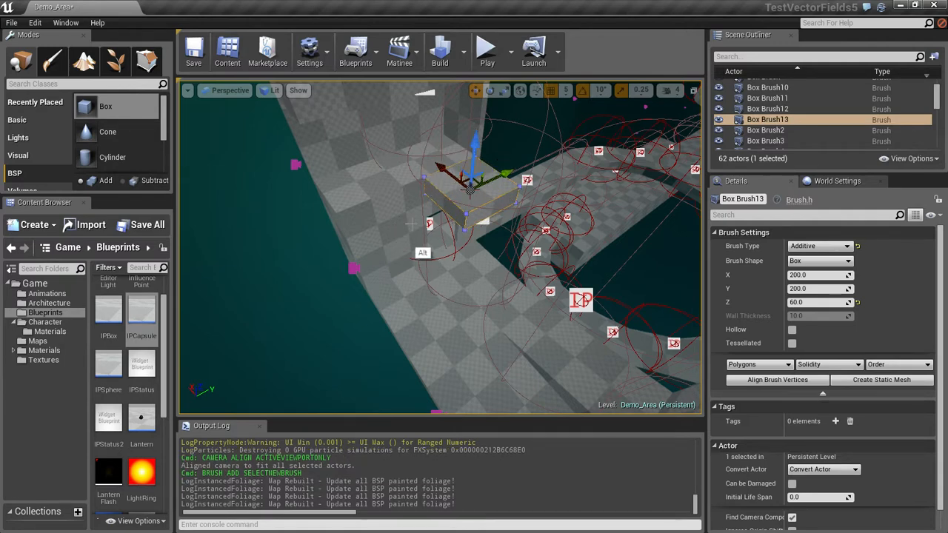
mouse_move(394, 237)
alt+mouse_down()
mouse_move(508, 241)
mouse_move(512, 162)
mouse_move(536, 157)
mouse_move(444, 155)
mouse_move(379, 183)
alt+mouse_up()
alt+drag(351, 151, 426, 105)
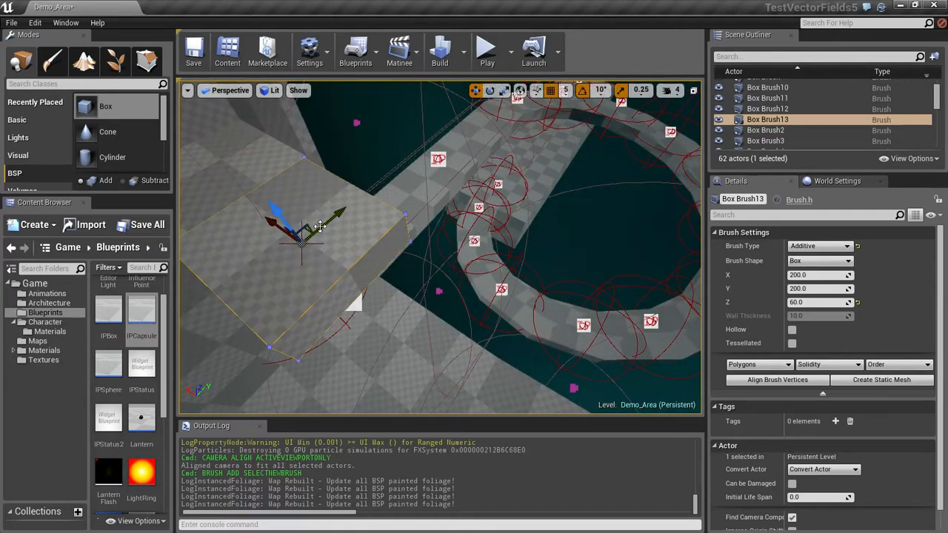
click(361, 204)
click(362, 204)
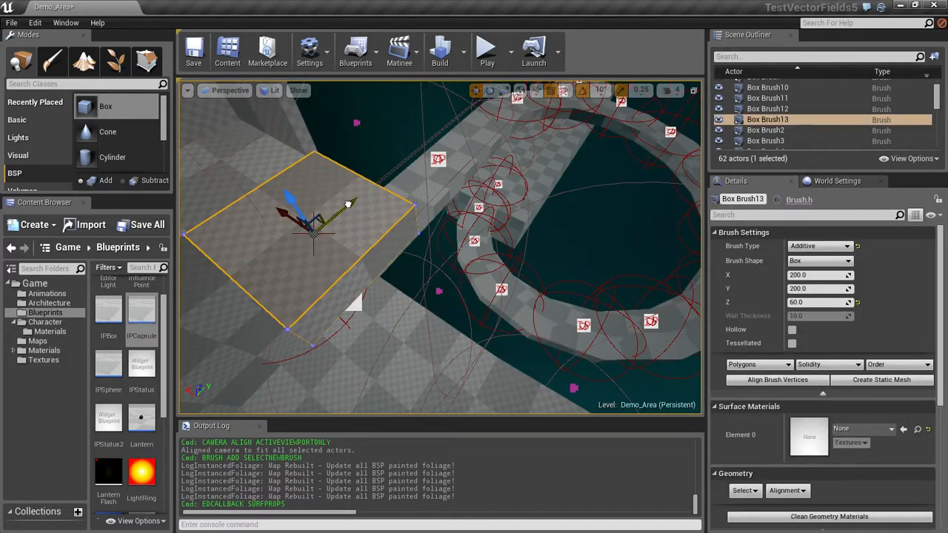
drag(347, 204, 362, 199)
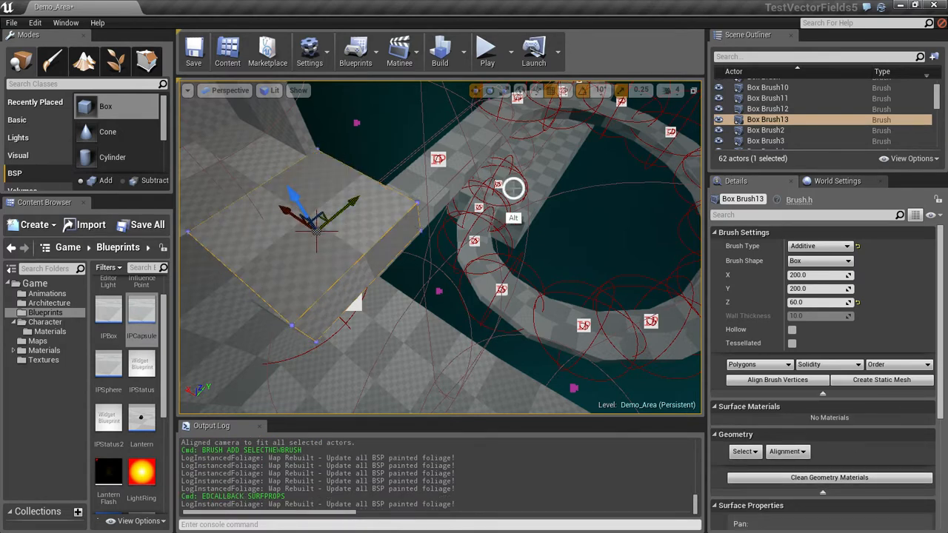
Lengthen the thin ledge brush in geometry editing mode by pulling its open-side end face outward over the gap.
mouse_move(513, 188)
alt+mouse_down()
mouse_move(495, 195)
mouse_move(492, 223)
alt+mouse_up()
click(147, 62)
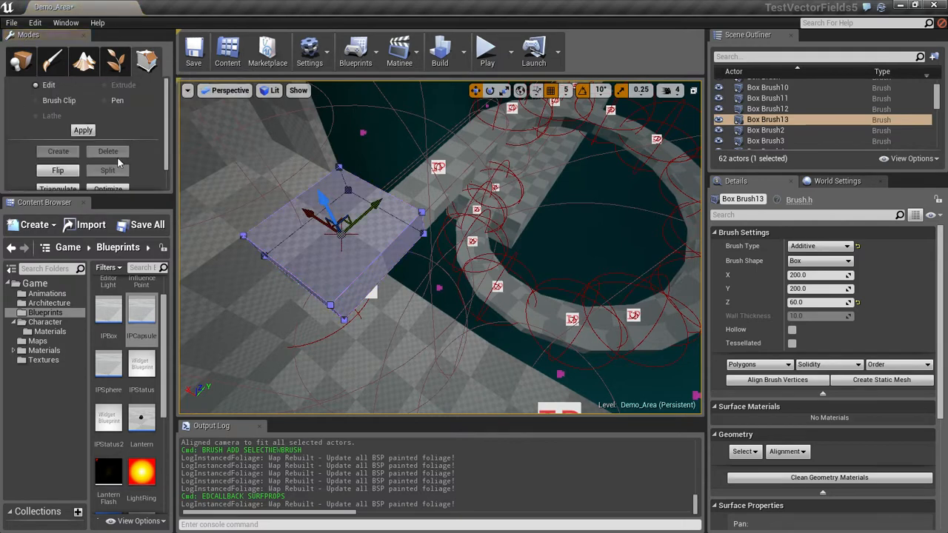
click(386, 261)
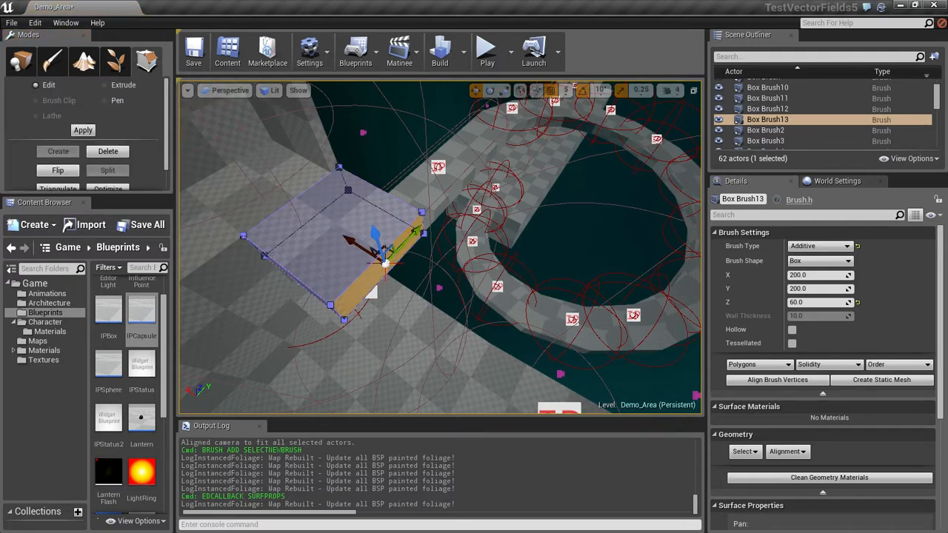
mouse_move(338, 311)
alt+mouse_down()
mouse_move(321, 269)
mouse_move(354, 303)
alt+mouse_up()
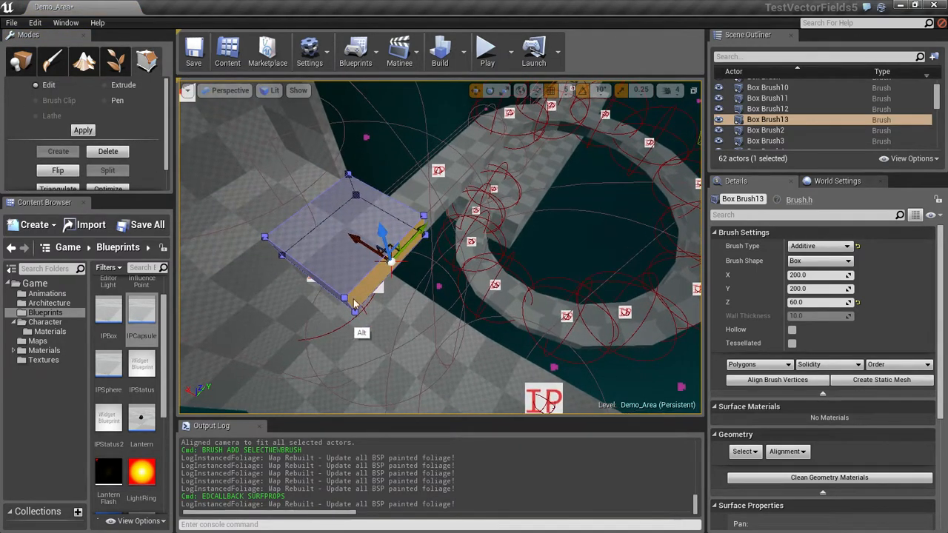
mouse_move(415, 322)
alt+mouse_down()
mouse_move(473, 260)
mouse_move(534, 259)
alt+mouse_up()
mouse_move(449, 271)
alt+mouse_down()
mouse_move(398, 263)
mouse_move(396, 328)
alt+mouse_up()
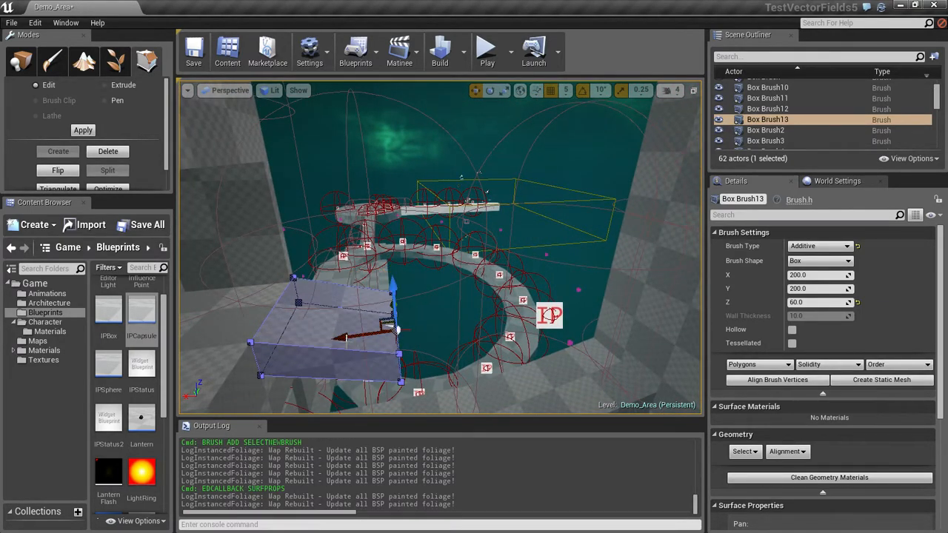
mouse_move(397, 328)
right_down()
mouse_move(437, 328)
mouse_move(407, 327)
right_up()
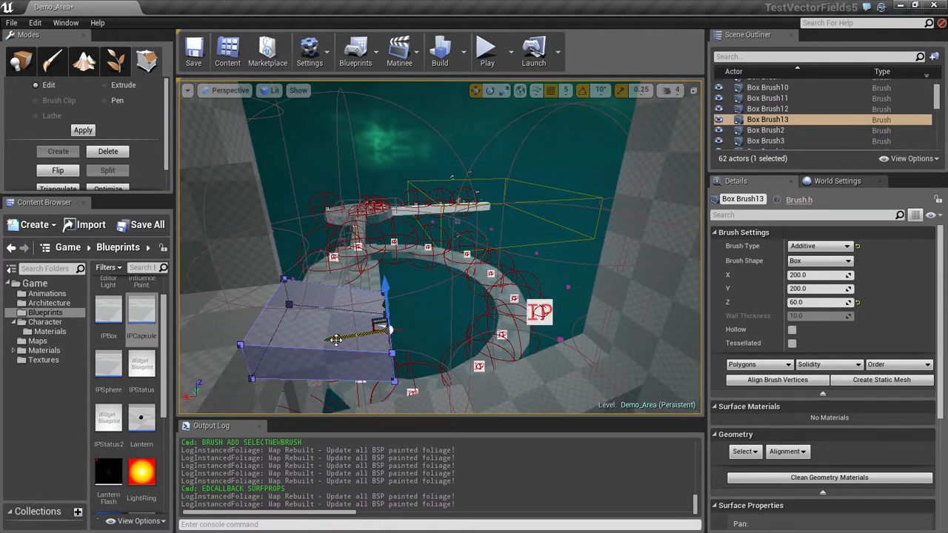
drag(336, 339, 418, 343)
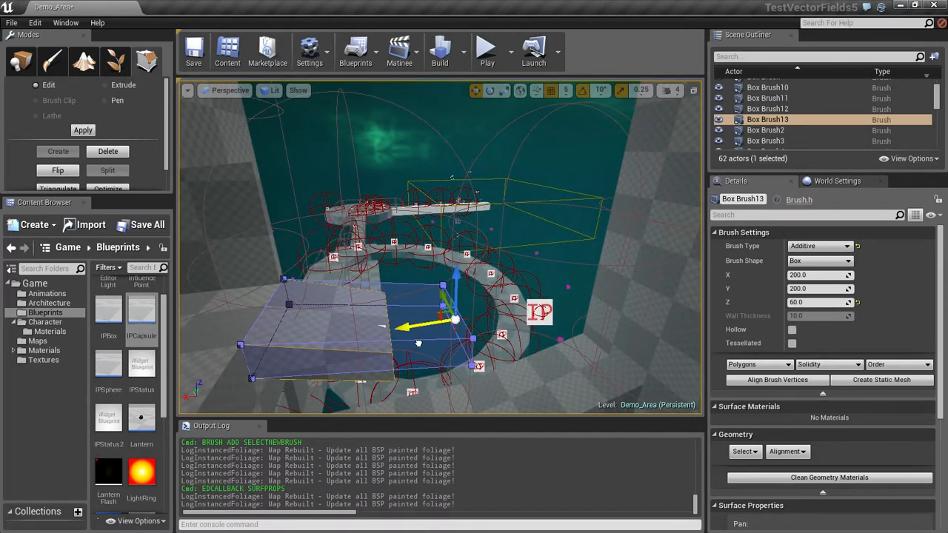
Fine-tune the position of the ledge brush's end face along its length and save the Demo_Area map.
mouse_move(456, 281)
mouse_down()
mouse_move(485, 331)
mouse_move(520, 314)
mouse_move(505, 300)
mouse_move(500, 316)
mouse_move(490, 286)
mouse_up()
drag(440, 210, 459, 171)
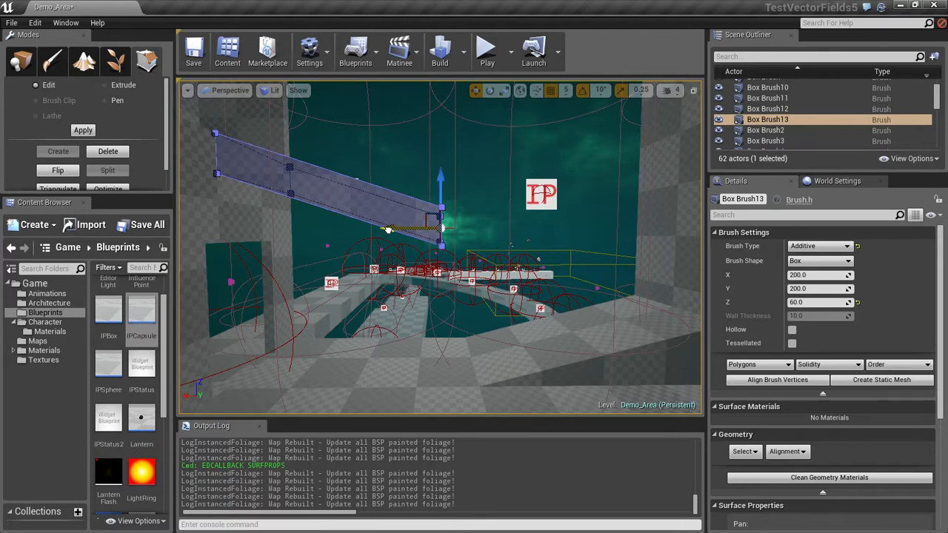
drag(396, 229, 399, 230)
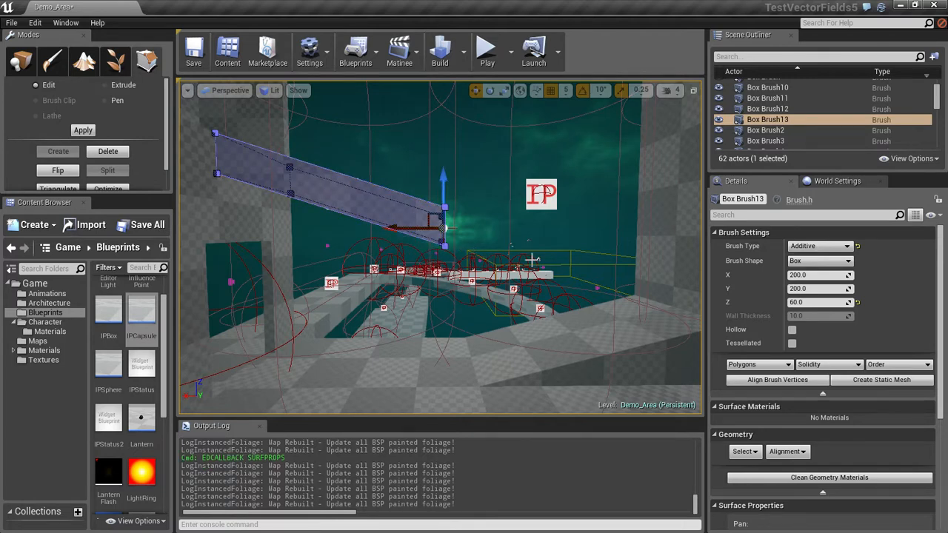
click(194, 53)
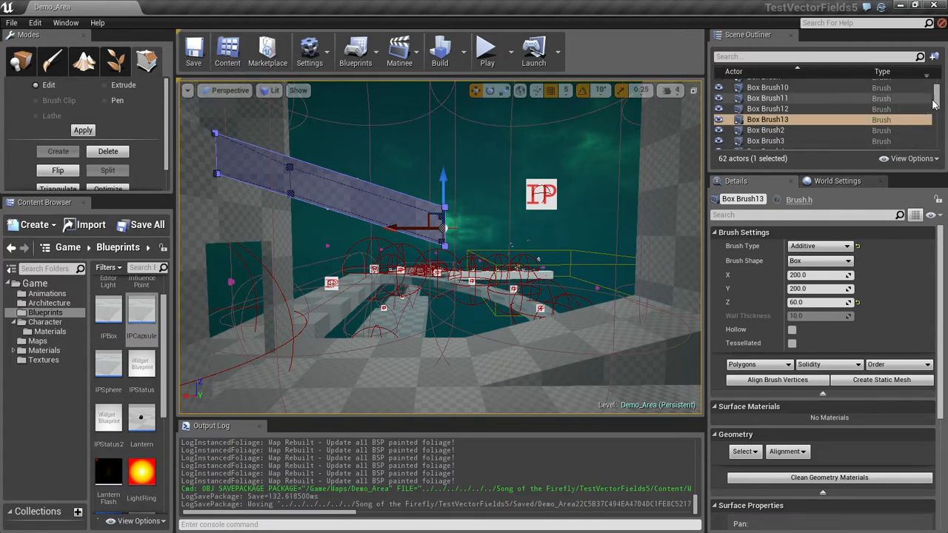
Select TestCharacter2 and set its Character Movement Jump Z Velocity to 4200.
drag(938, 102, 941, 143)
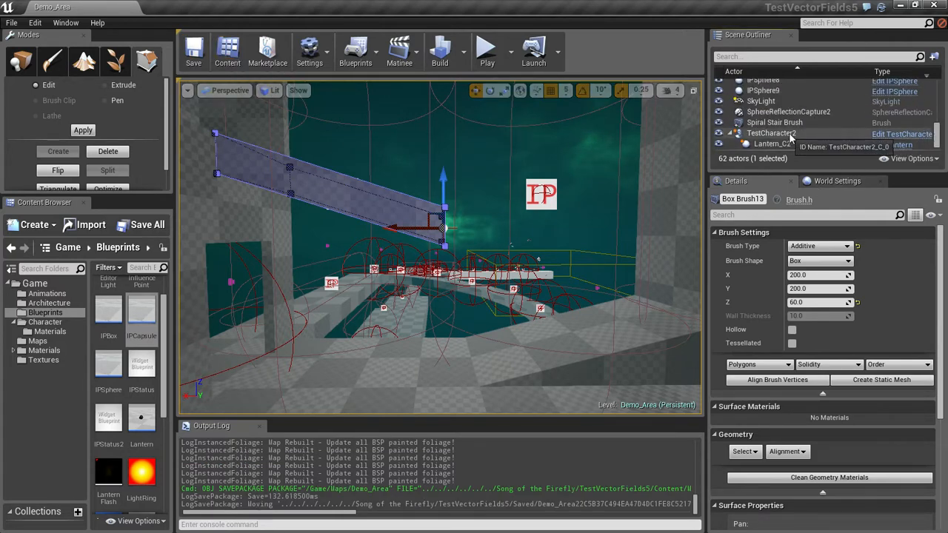
click(844, 134)
scroll(938, 279, down, 3)
scroll(937, 287, down, 5)
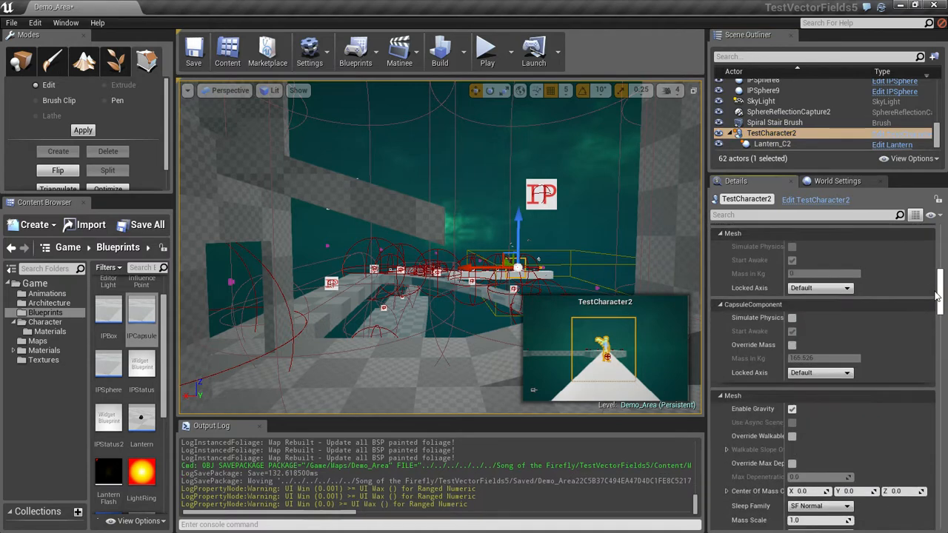
drag(938, 295, 943, 325)
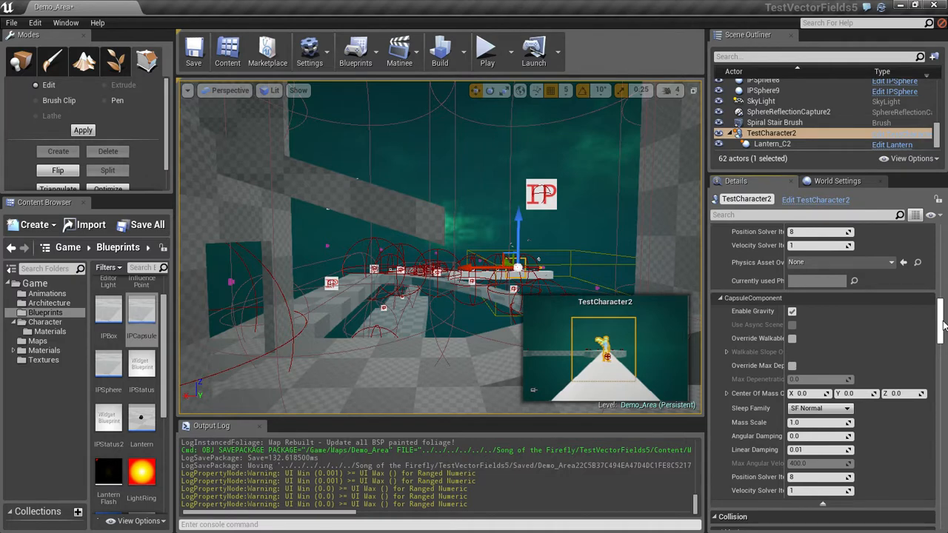
scroll(933, 302, up, 5)
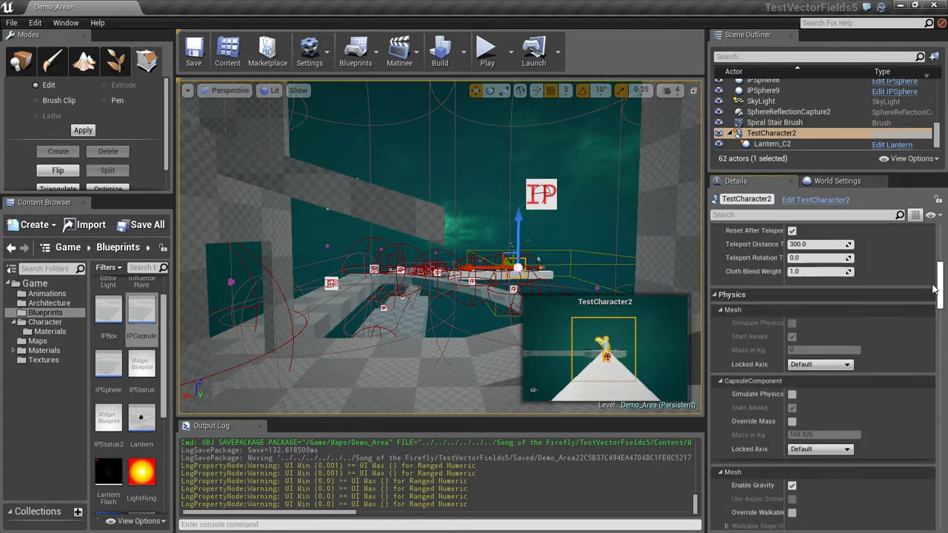
scroll(932, 300, down, 5)
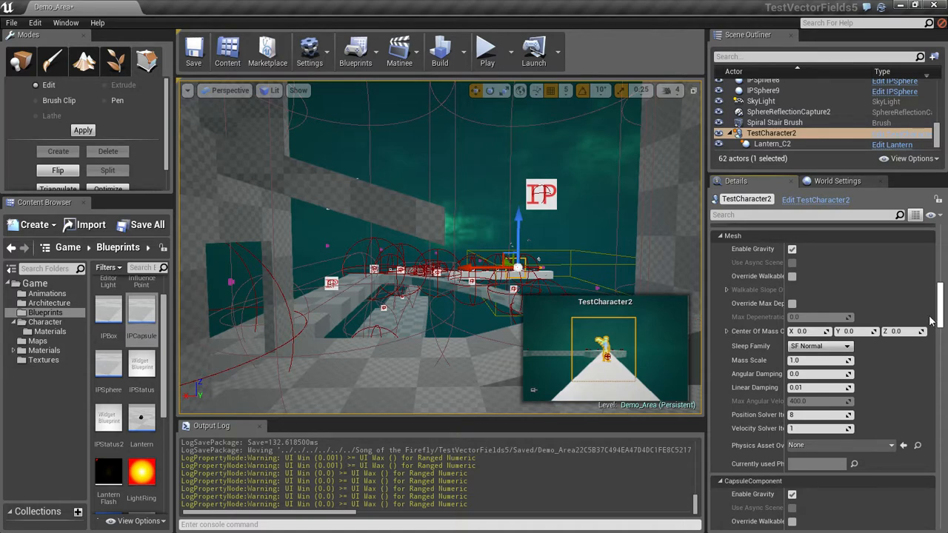
scroll(931, 319, down, 6)
drag(938, 349, 927, 309)
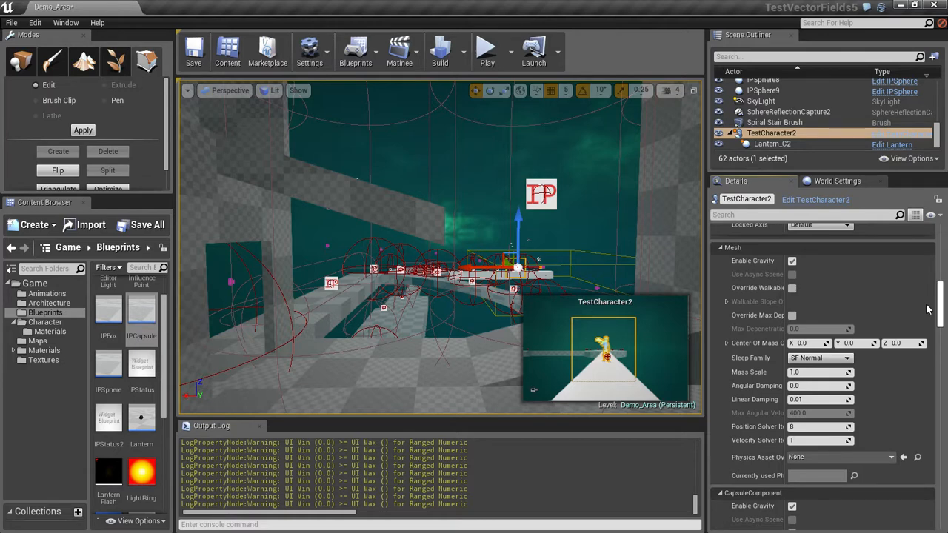
drag(928, 311, 935, 381)
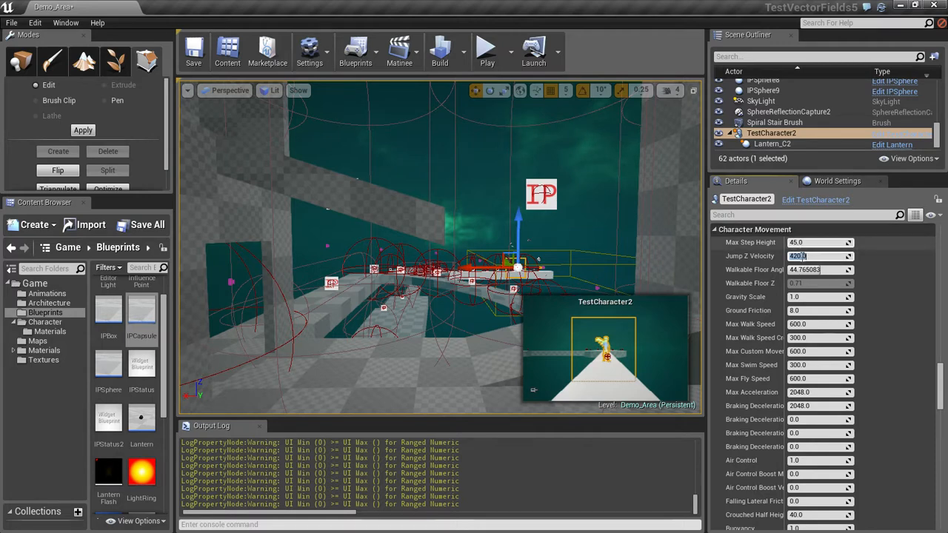
text(4200)
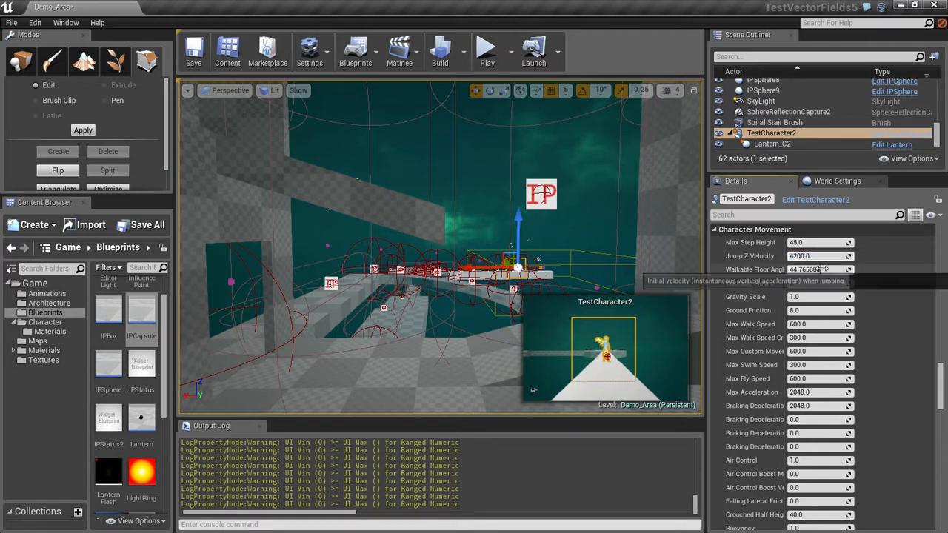
key(Return)
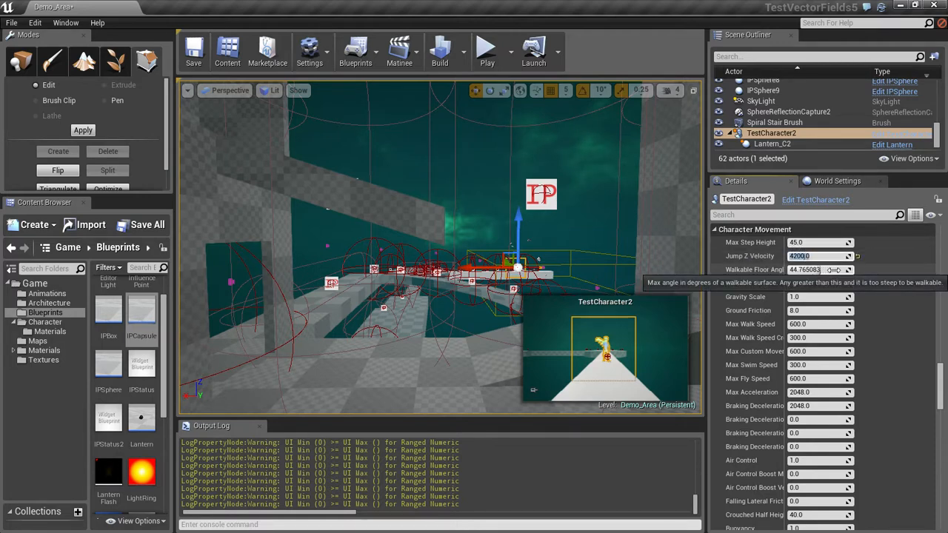
Test the character's jump in a brief play session and stop it.
click(488, 69)
key(space)
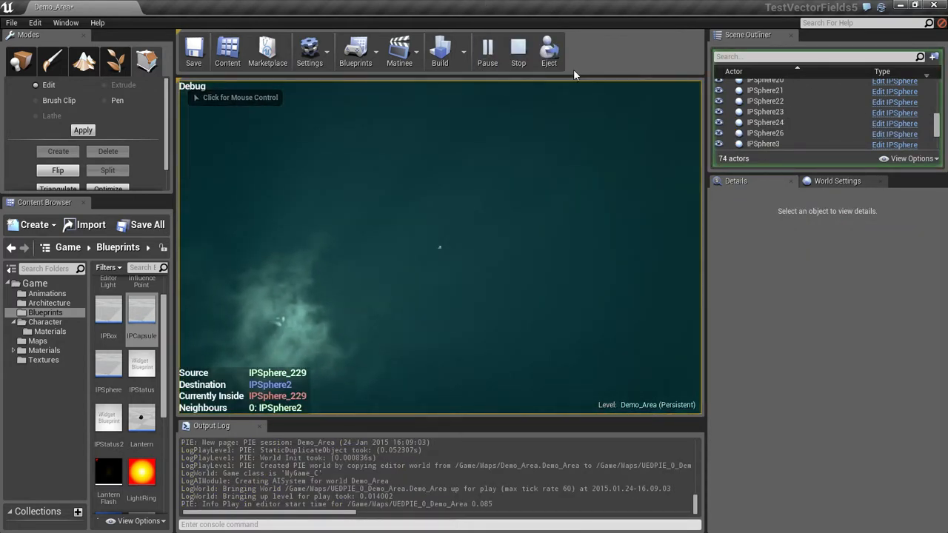
click(511, 65)
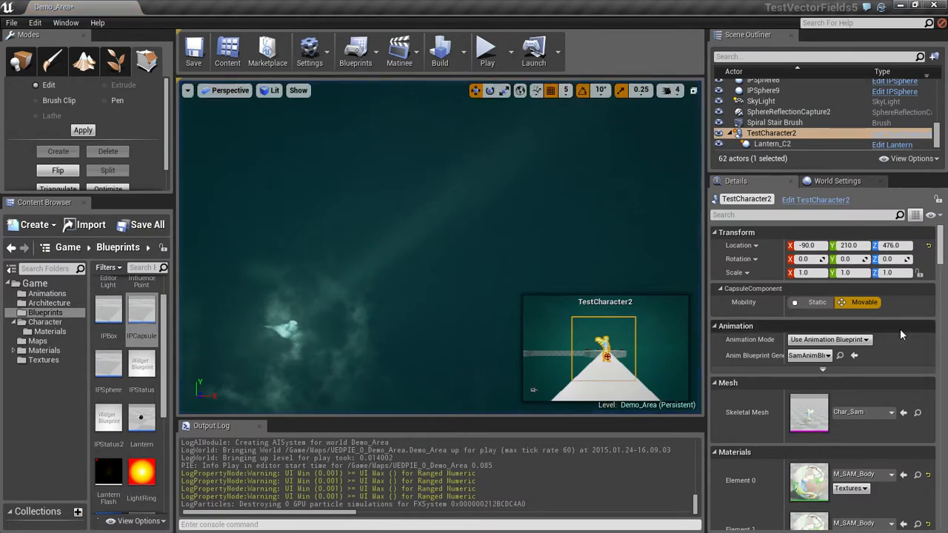
Reduce TestCharacter2's Jump Z Velocity to 840.
drag(939, 252, 937, 371)
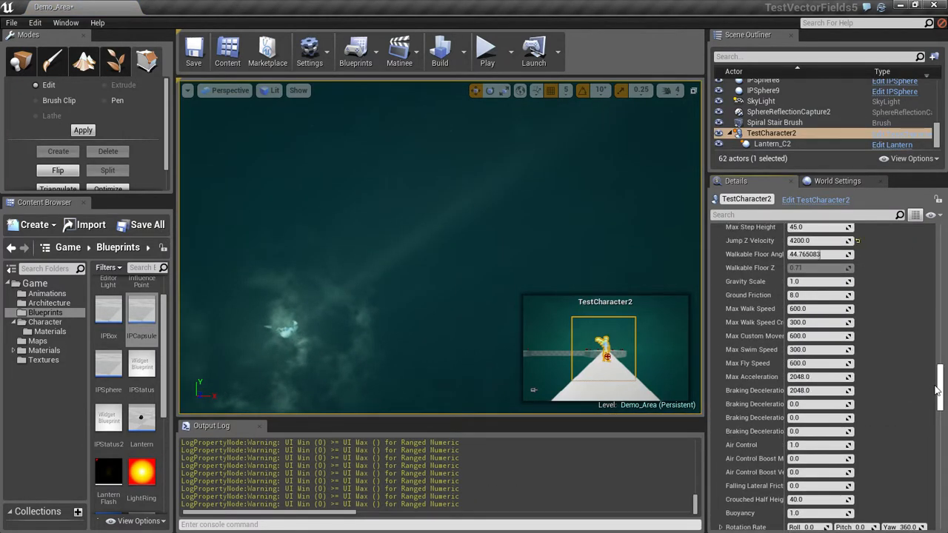
click(805, 241)
key(Tab)
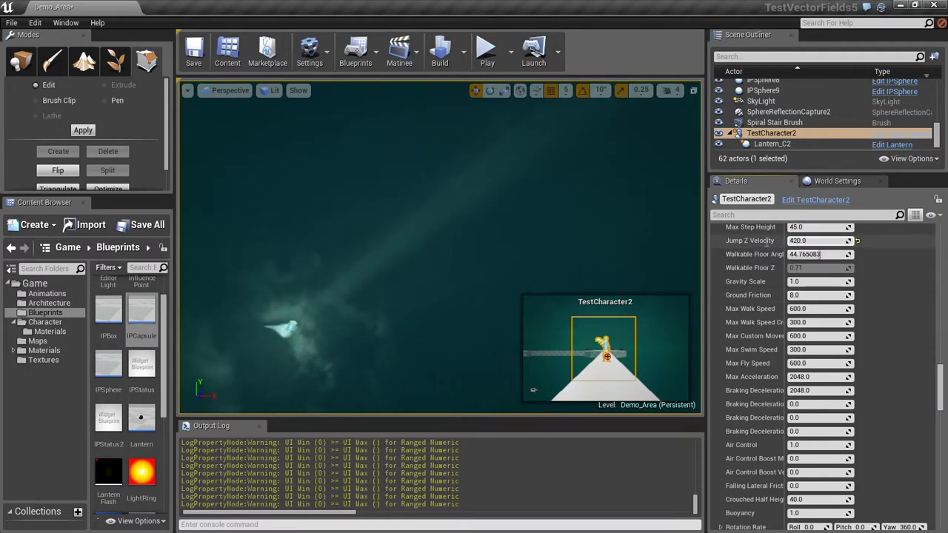
text(84)
key(Tab)
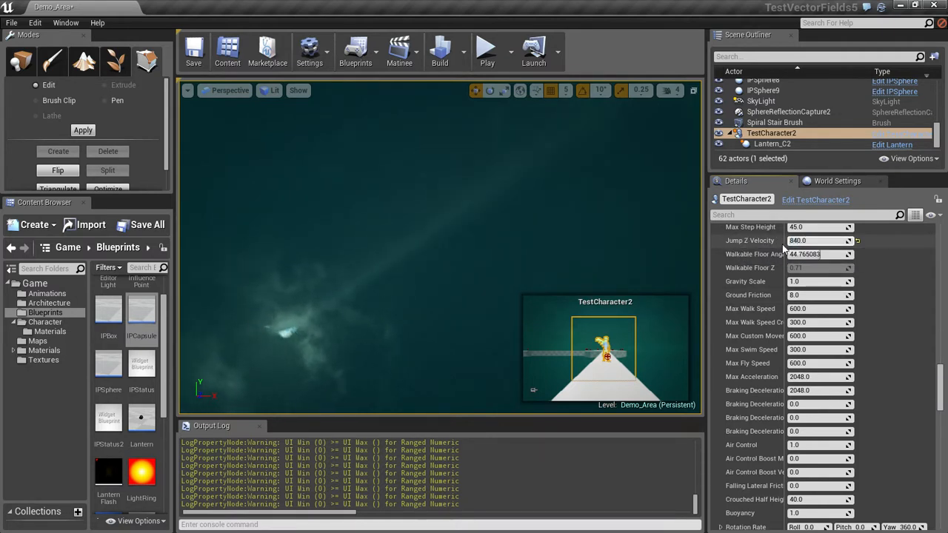
Start a play session and run the character along the straight walkways, testing jumps on the way to the curved ramp.
click(487, 52)
key(d)
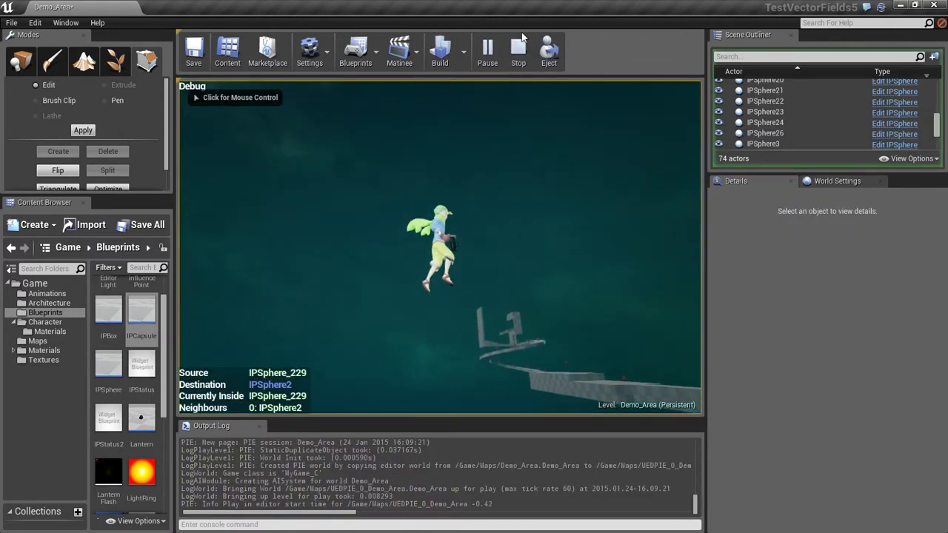
key(space)
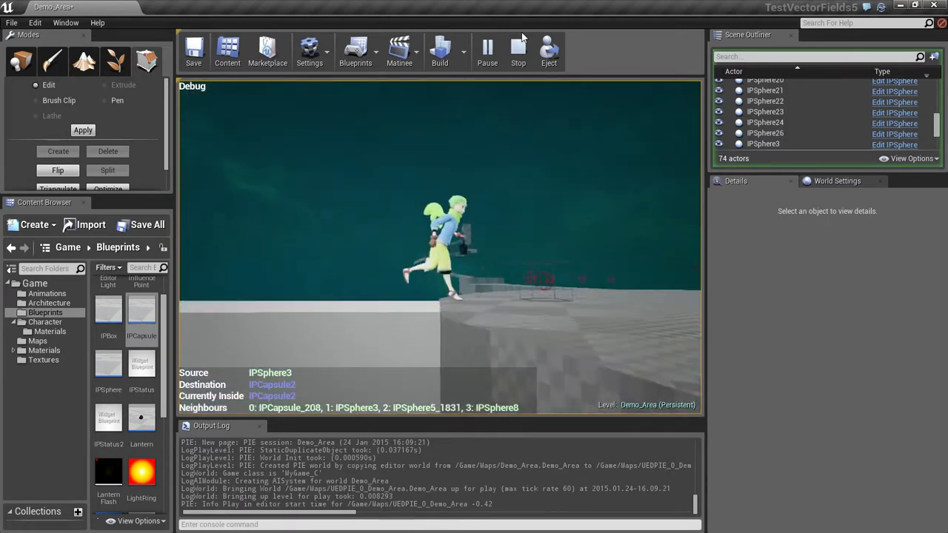
key(space)
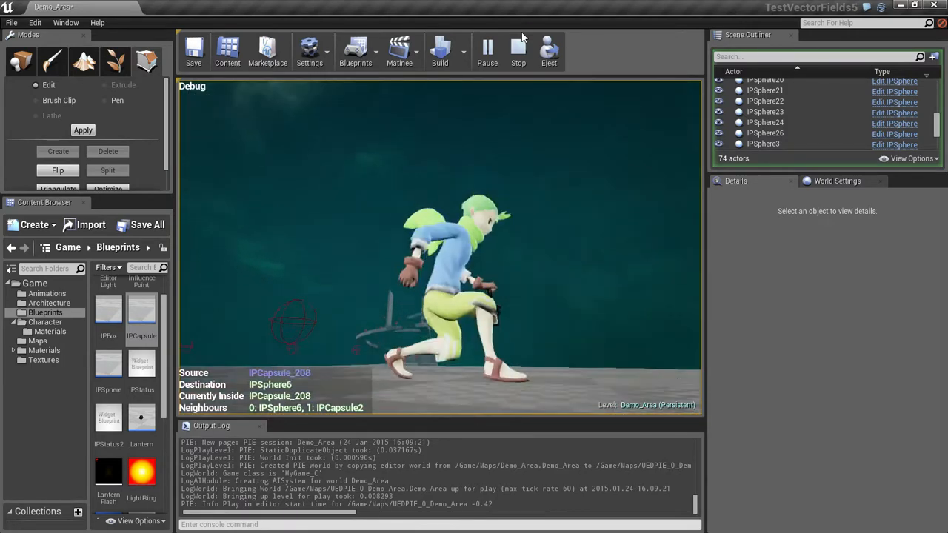
key(a)
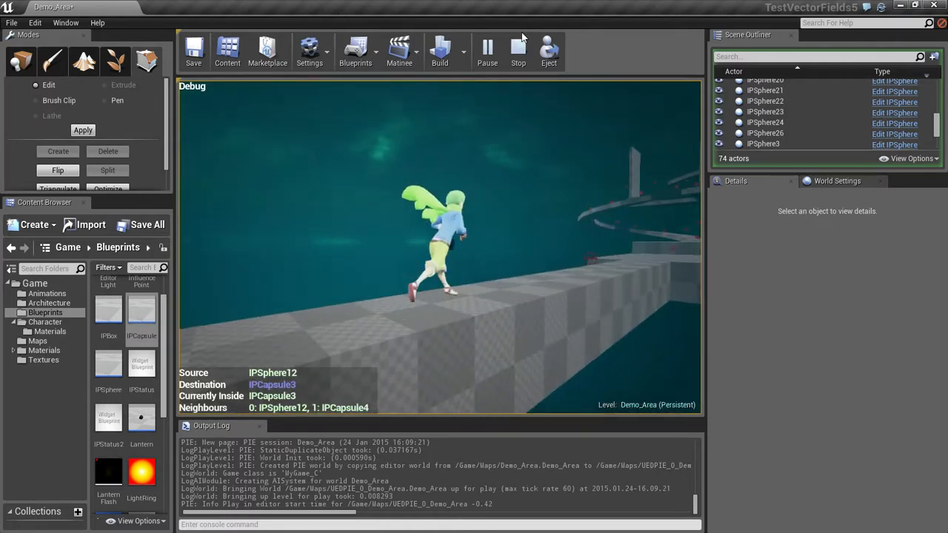
key(space)
key(d)
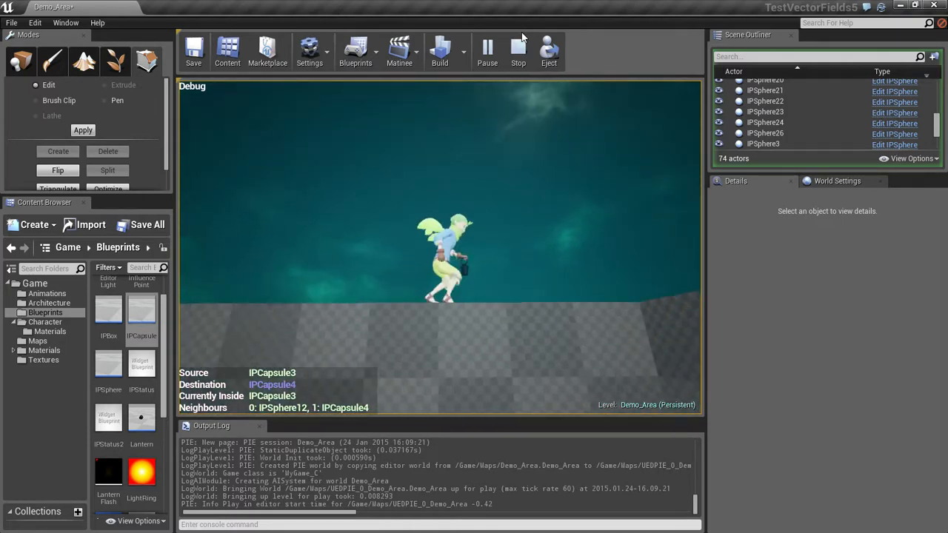
key(space)
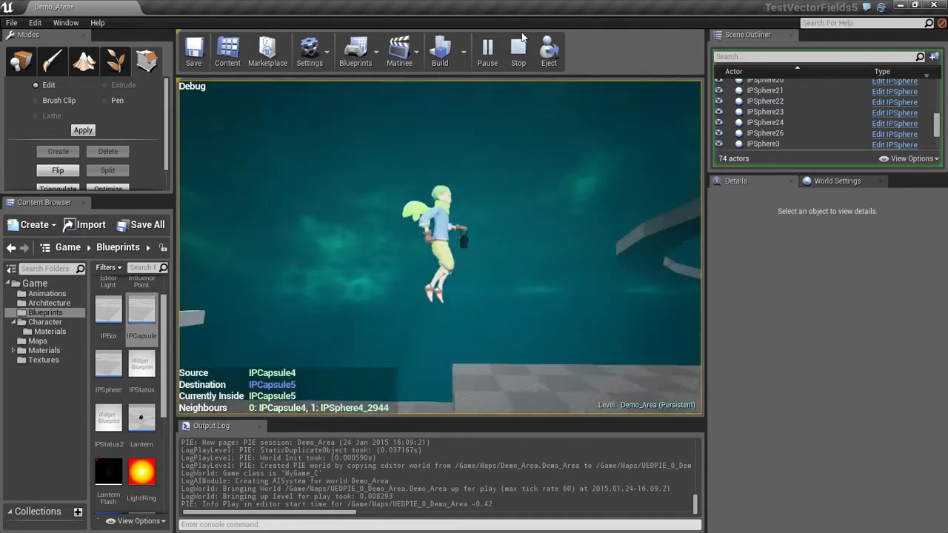
Run the character up the curved ramp and across the straight walkway into the walled area, jumping along the route.
key(d)
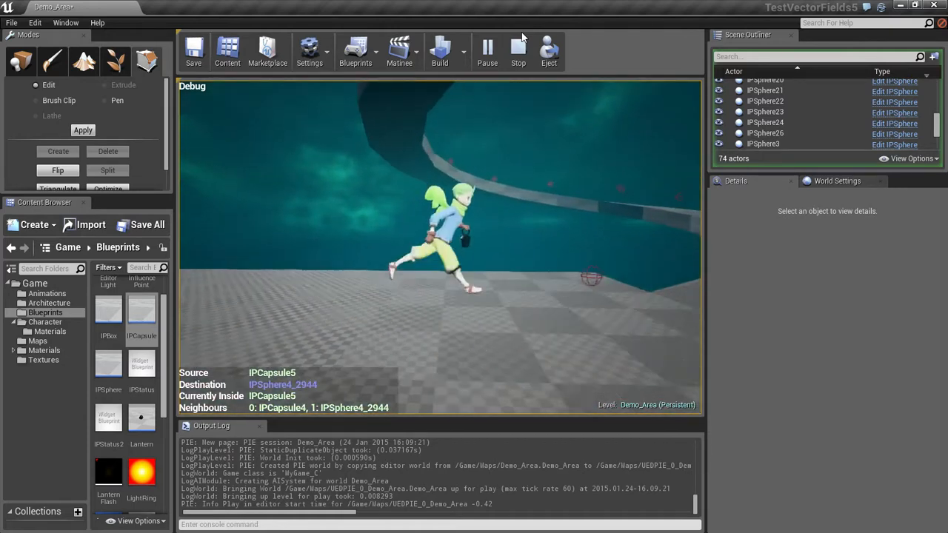
key(d)
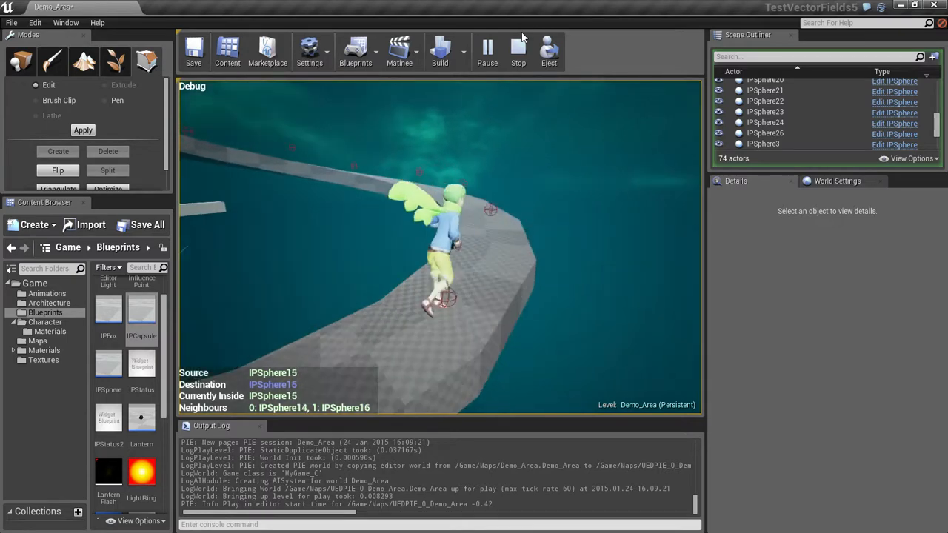
key(d)
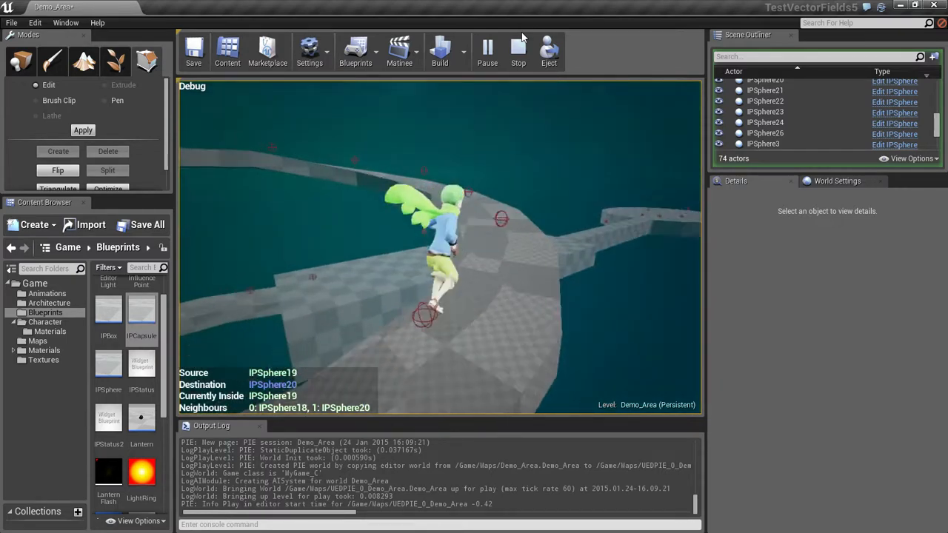
key(d)
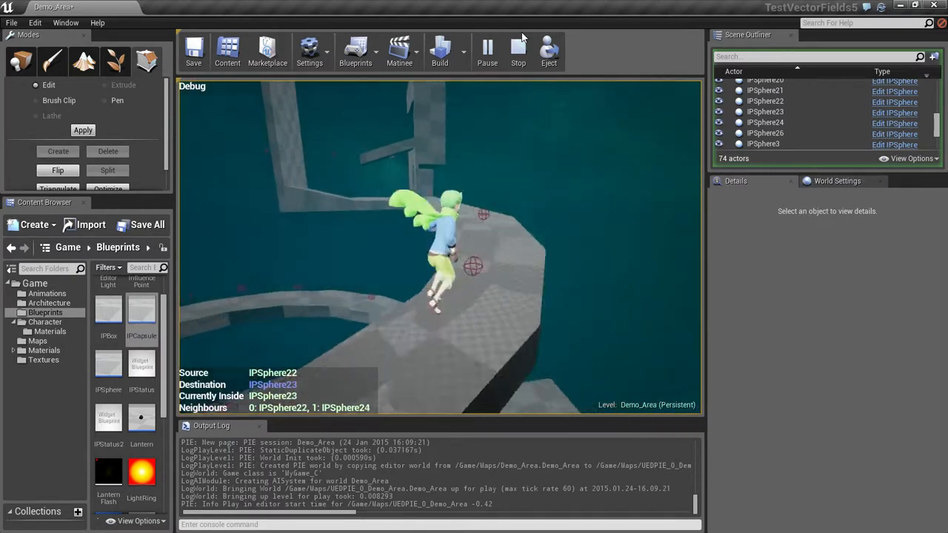
key(d)
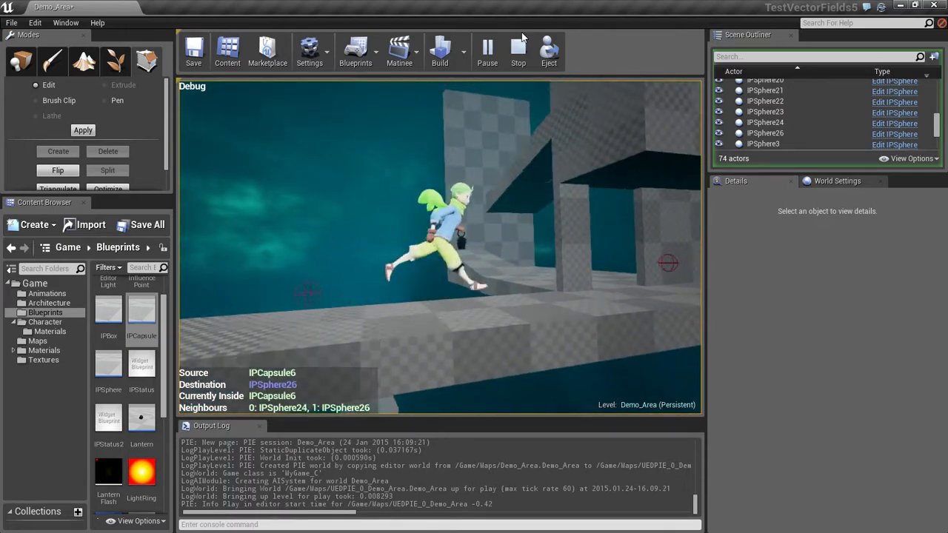
key(d)
key(space)
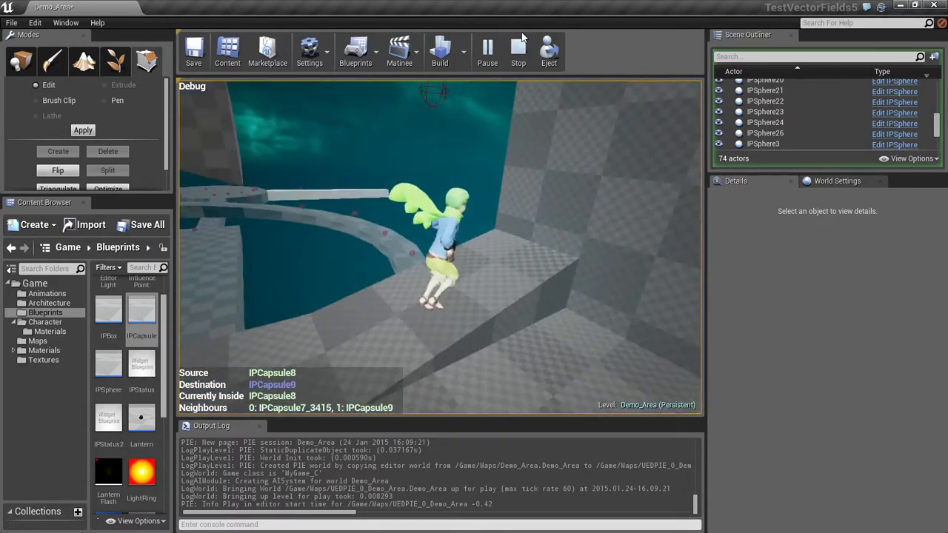
Test jumps from the walled floor up to the ledge and alcove, and stop the play session.
key(a)
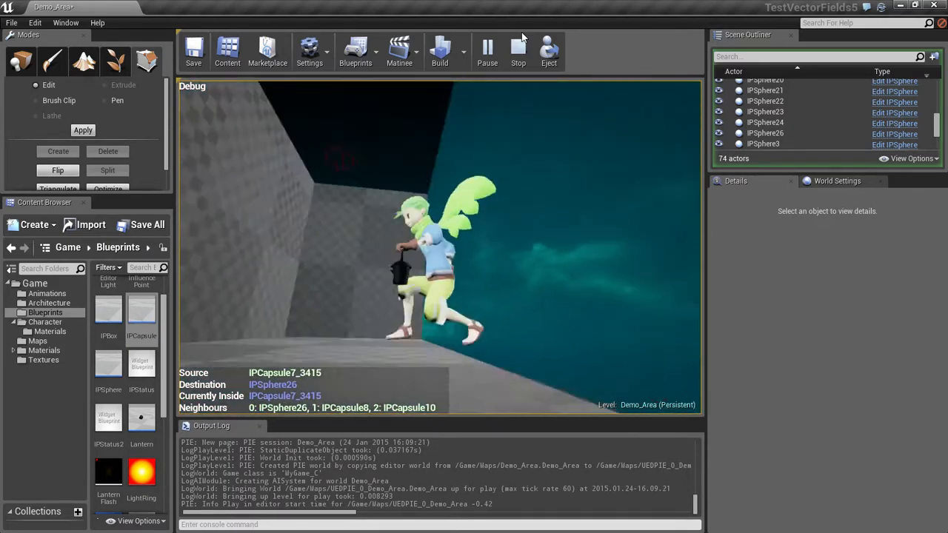
key(space)
key(a)
key(d)
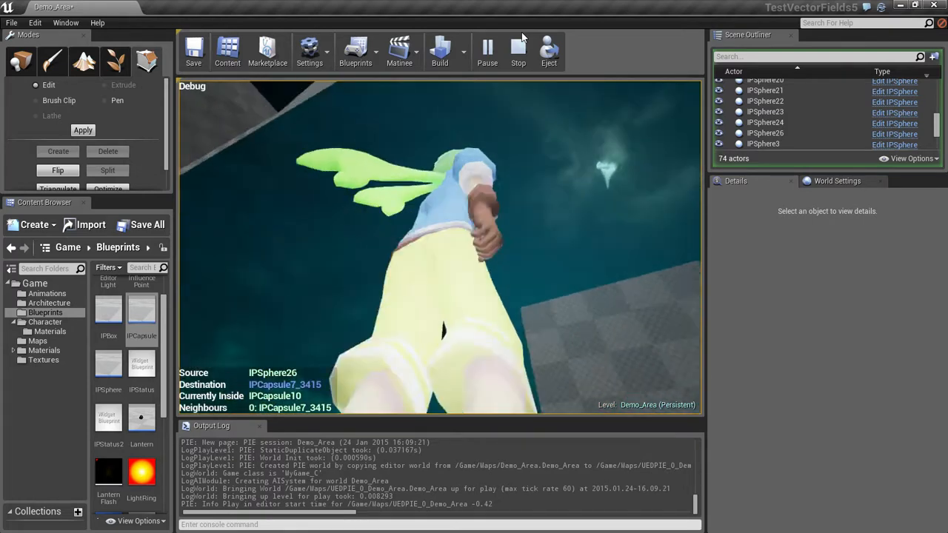
key(a)
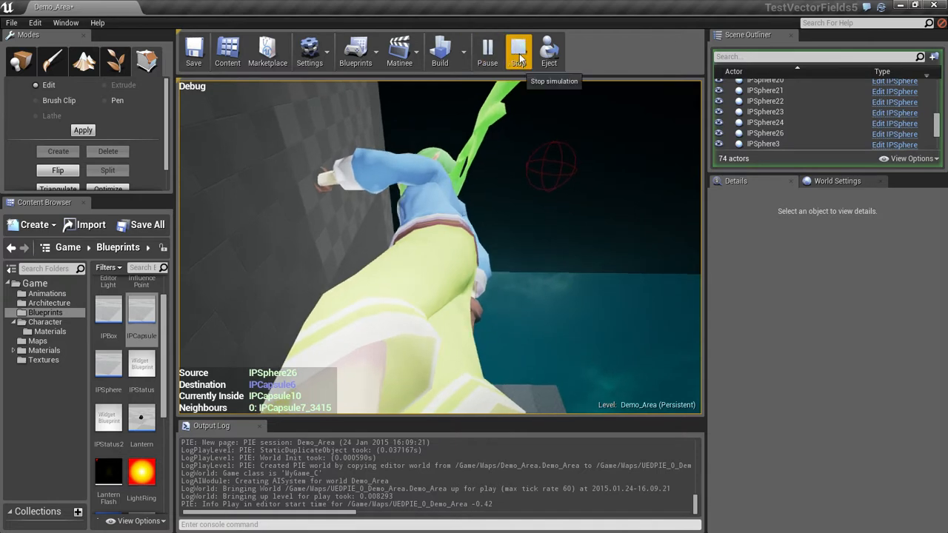
click(518, 49)
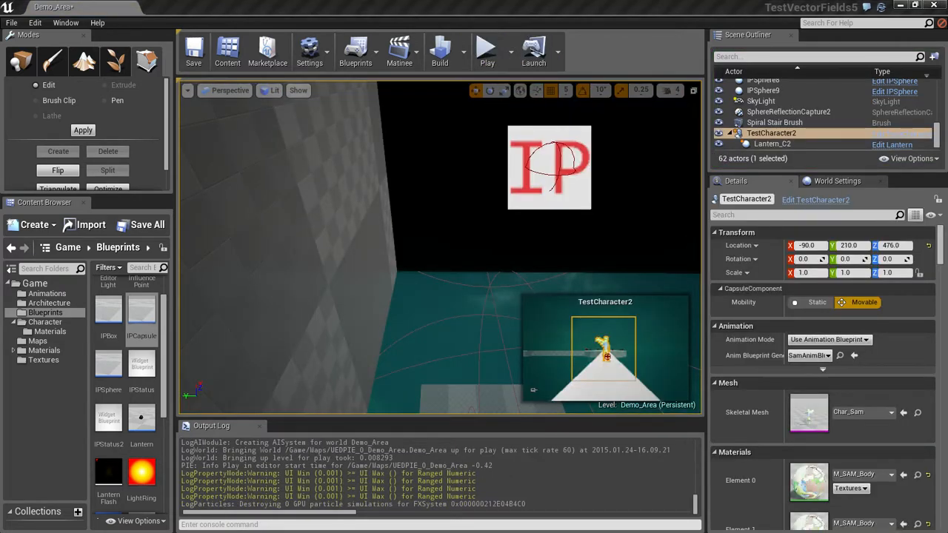
Select the alcove's IPCapsule10, save Demo_Area, and play-test the alcove in another session before stopping it.
right_drag(413, 215, 388, 265)
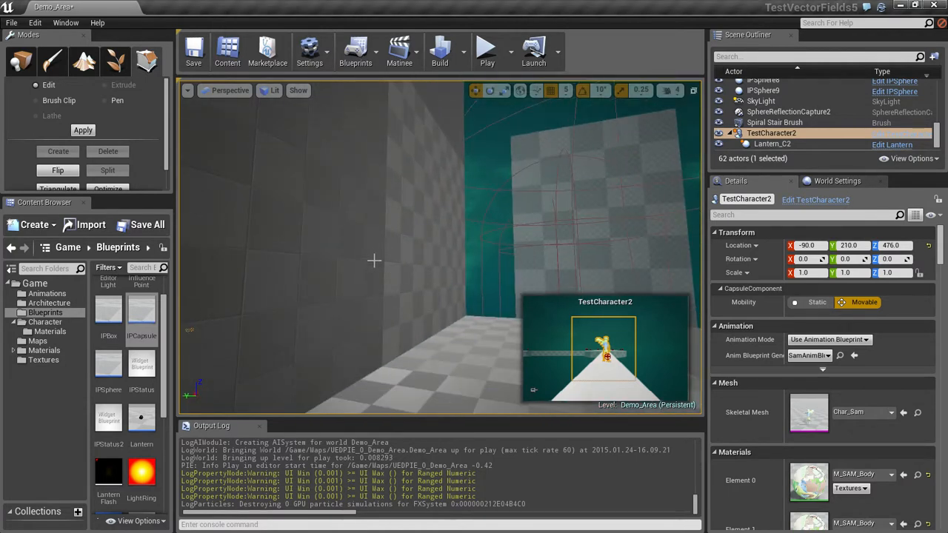
alt+drag(411, 261, 524, 355)
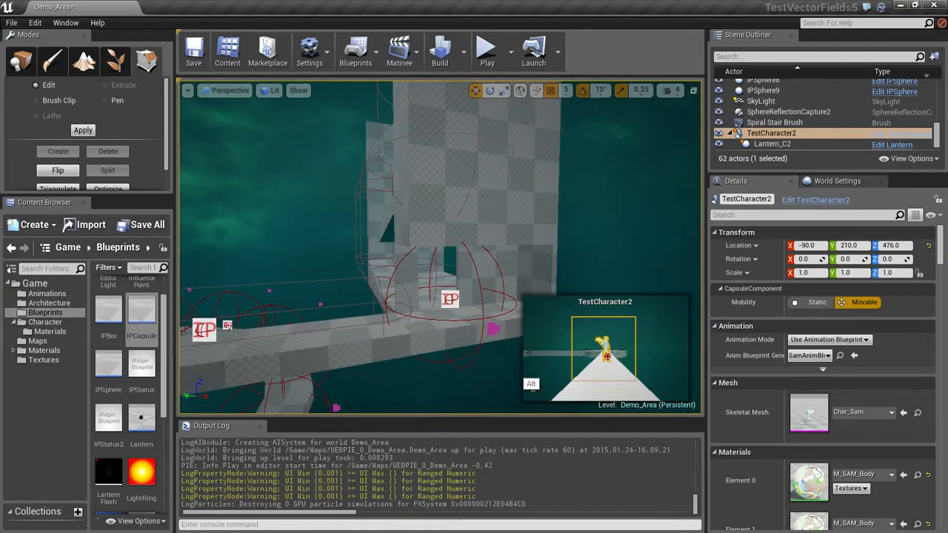
alt+drag(465, 331, 337, 283)
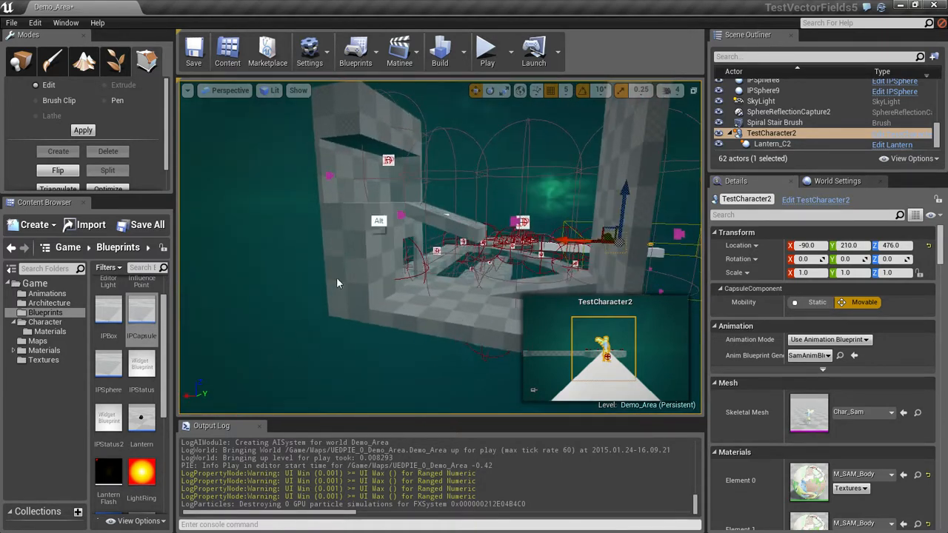
click(388, 159)
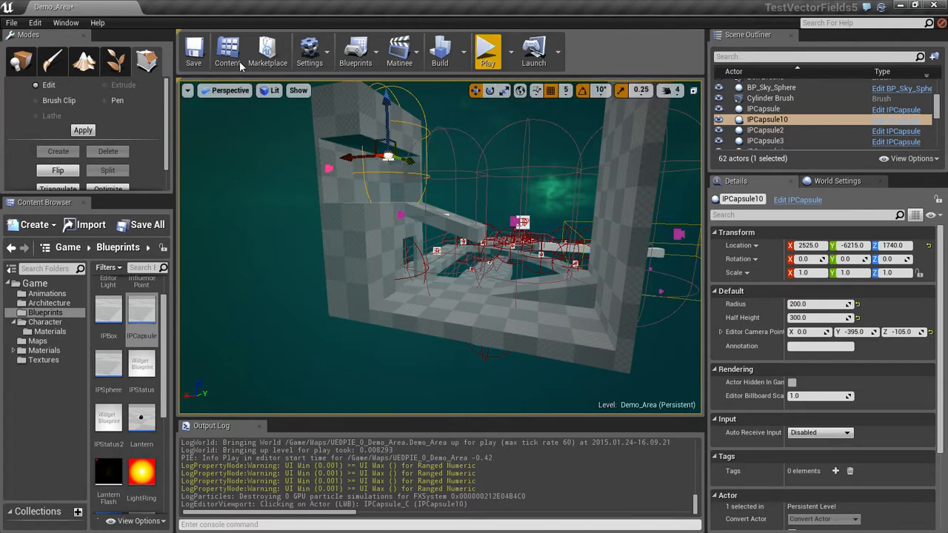
click(194, 50)
click(487, 50)
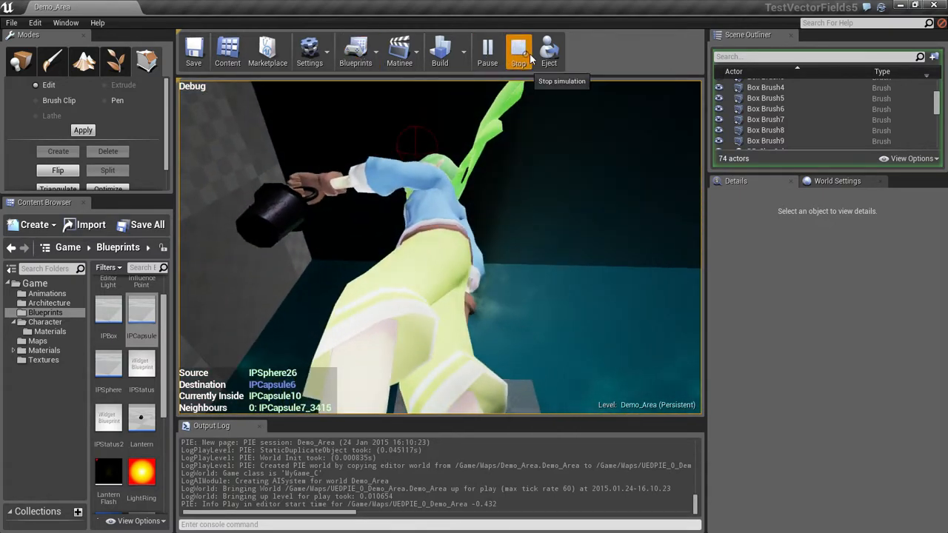
click(522, 52)
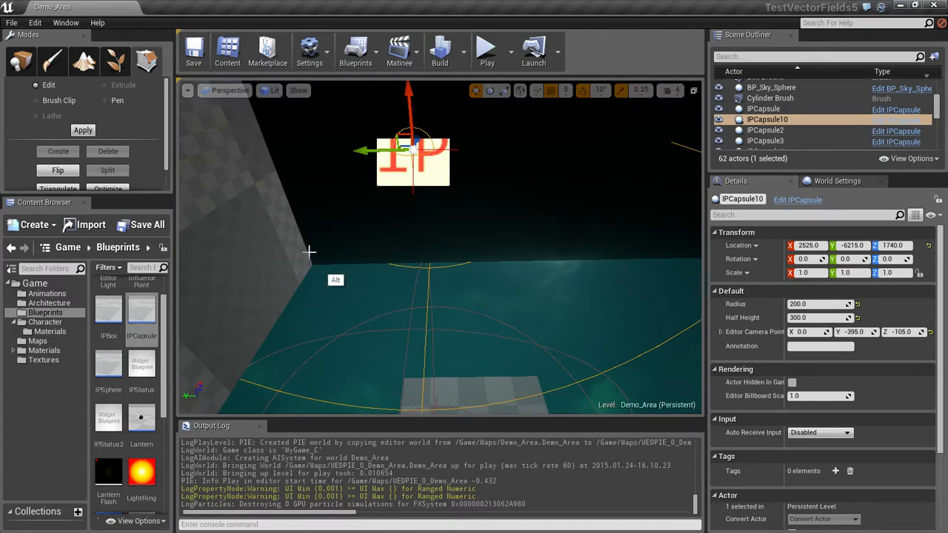
Move IPCapsule10 along X to 2565 and set its Radius to 250.
alt+drag(309, 254, 277, 323)
alt+drag(331, 262, 330, 229)
alt+drag(482, 181, 396, 259)
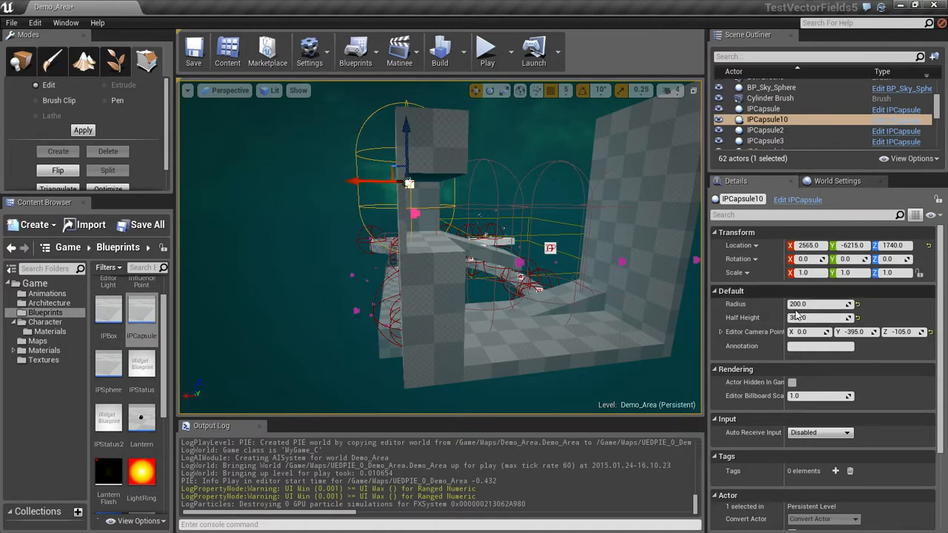
click(817, 304)
text(25)
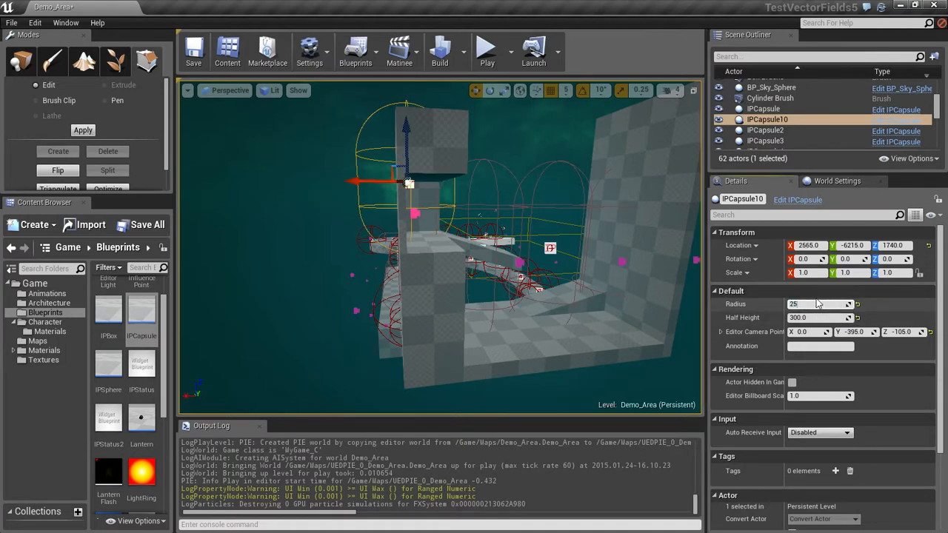
text(0)
key(Return)
Shift IPCapsule10 outward to X 2645, lower it to Z 1680, and save the level.
mouse_move(379, 181)
mouse_down()
mouse_move(357, 182)
mouse_move(381, 185)
mouse_up()
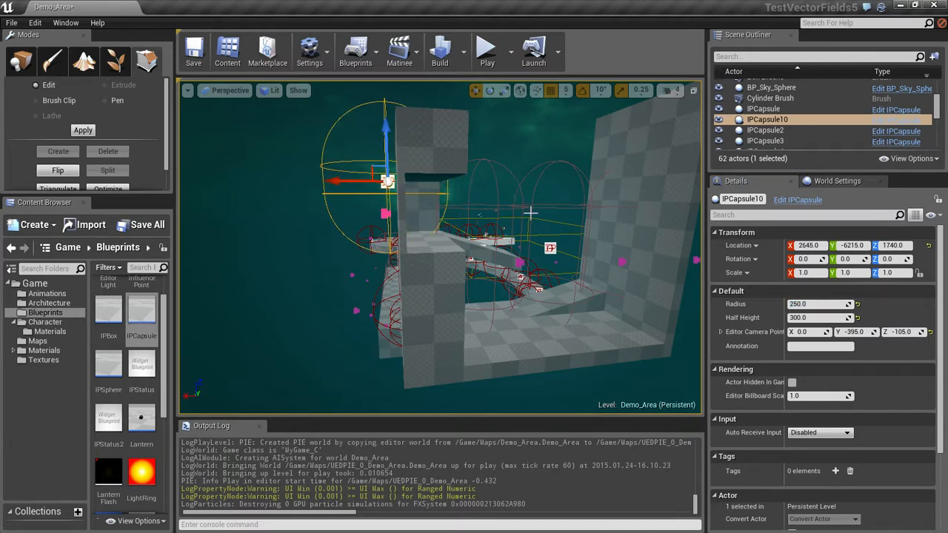
alt+drag(523, 243, 382, 152)
alt+drag(297, 256, 463, 209)
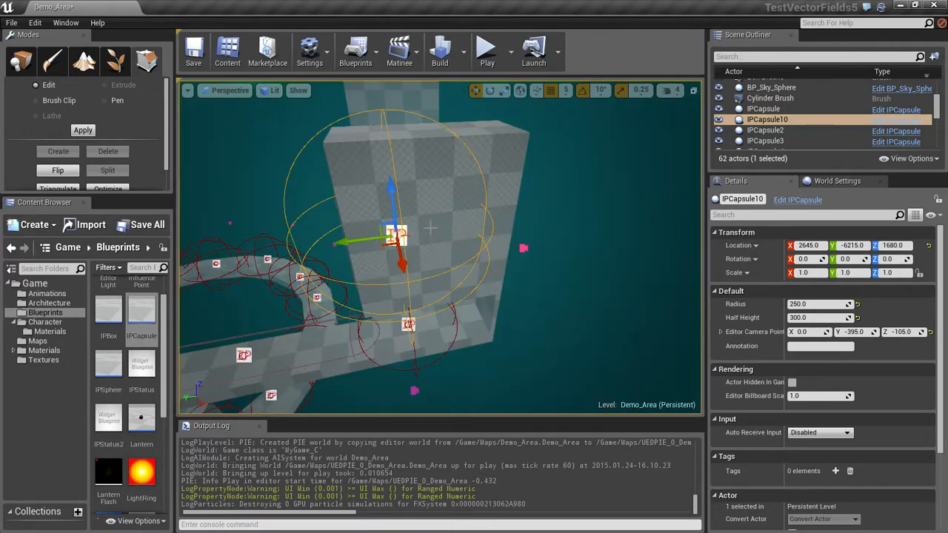
key(ctrl+s)
Examine the walled area and the reference sketches 001.png and waterfront floodgates.png in Windows Photo Viewer, and return to the Unreal editor.
alt+drag(537, 205, 348, 216)
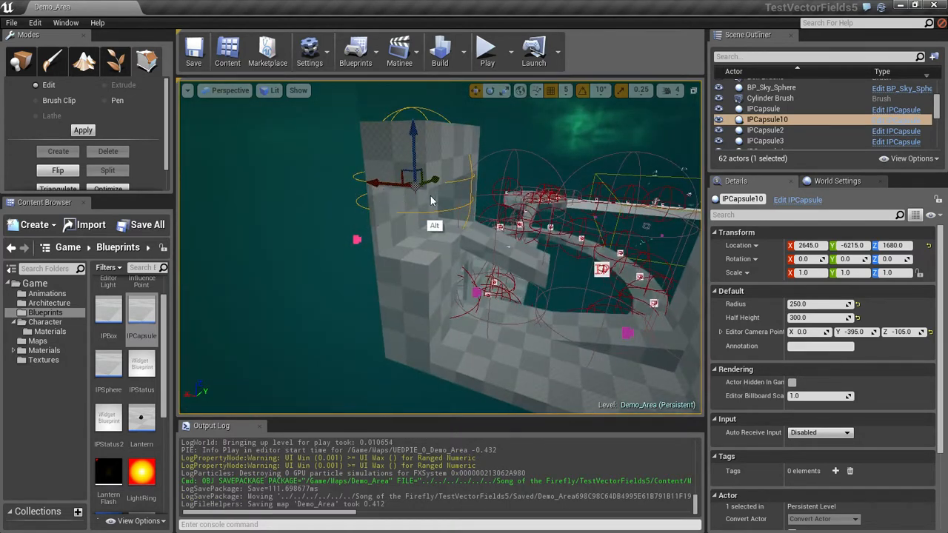
alt+right_drag(607, 190, 413, 211)
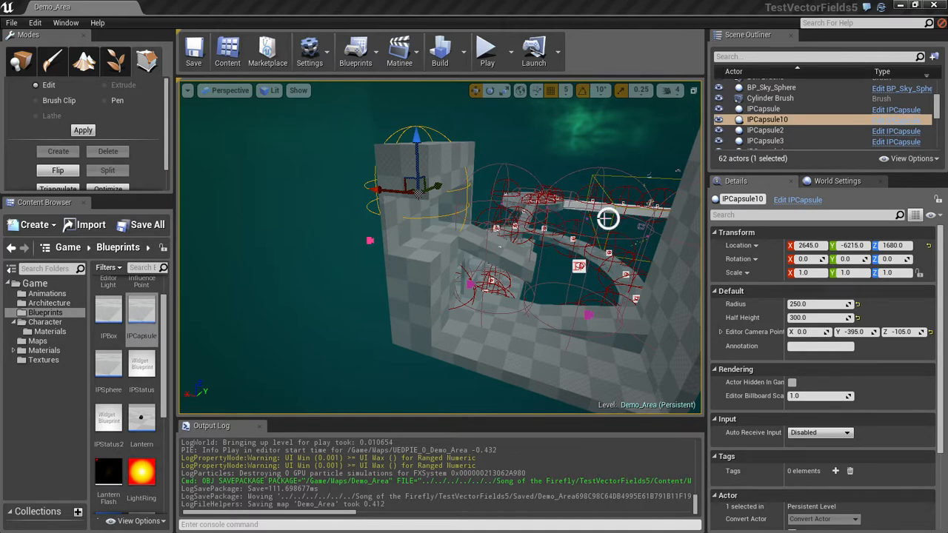
right_drag(607, 218, 648, 224)
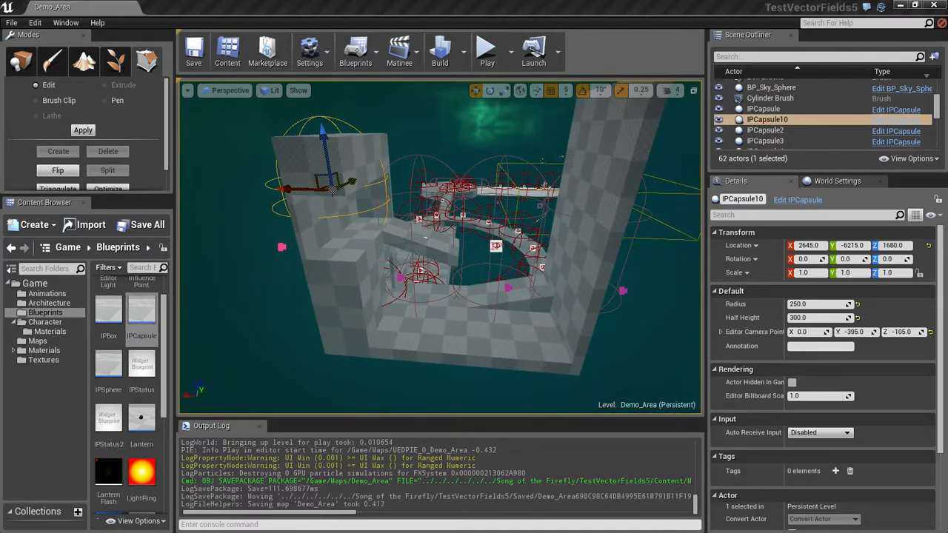
key(alt+Tab)
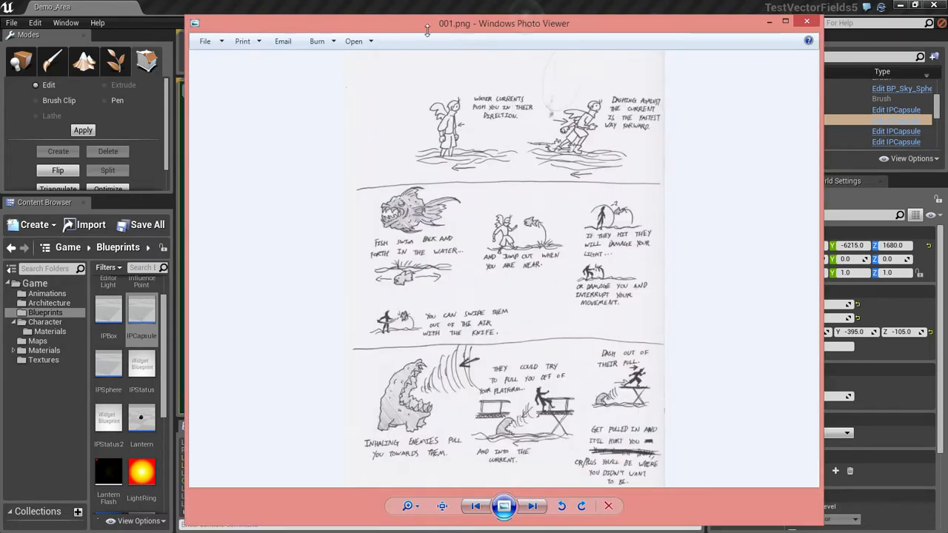
drag(456, 27, 308, 65)
key(alt+Tab)
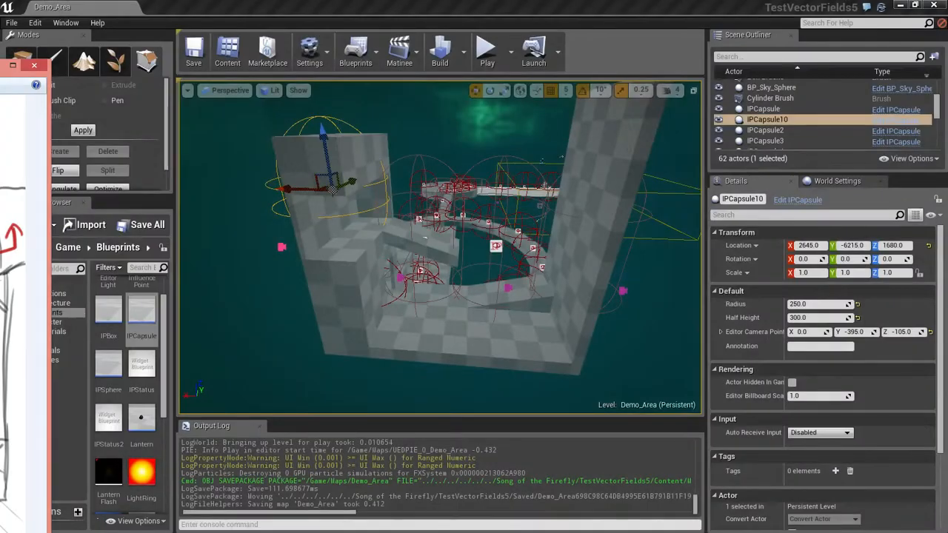
drag(0, 73, 115, 56)
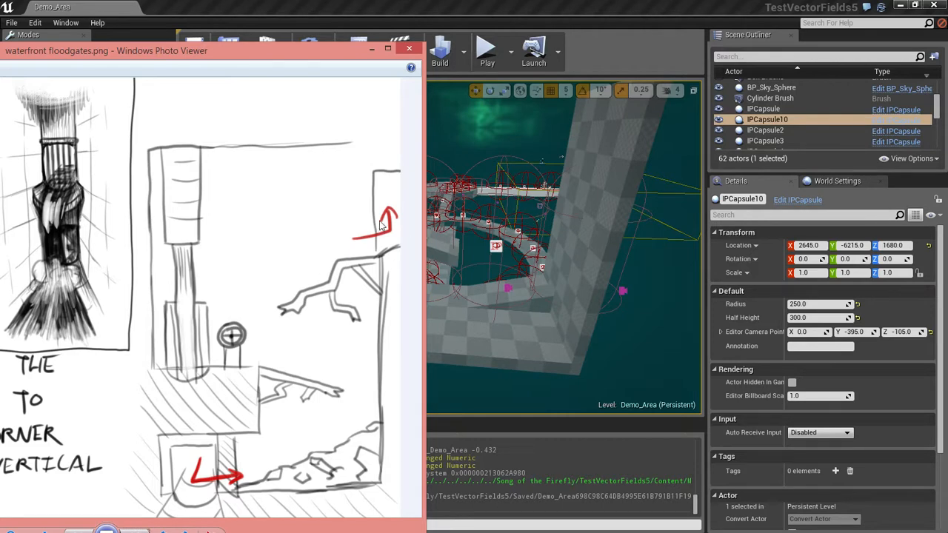
drag(250, 52, 0, 65)
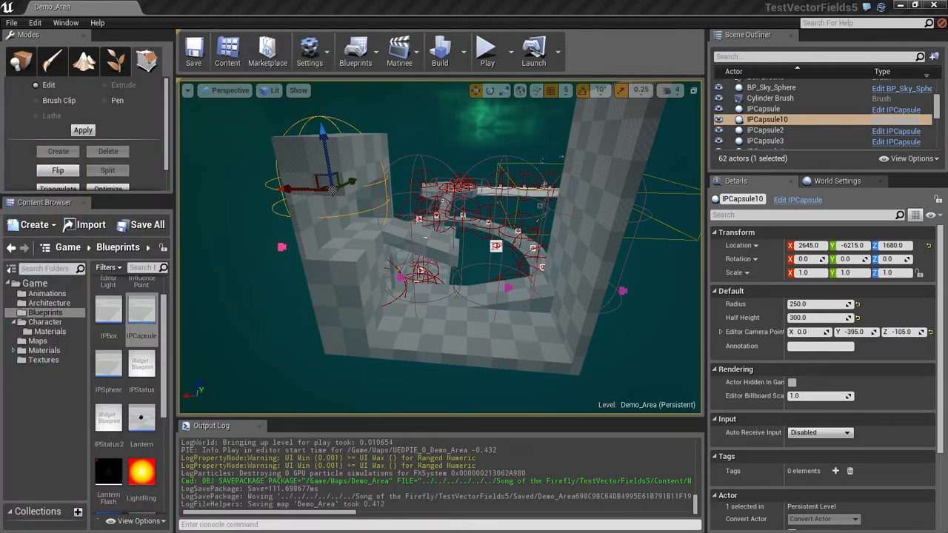
Set the Z size of the tall wall opposite the alcove to 800 and raise the wall slightly.
click(598, 196)
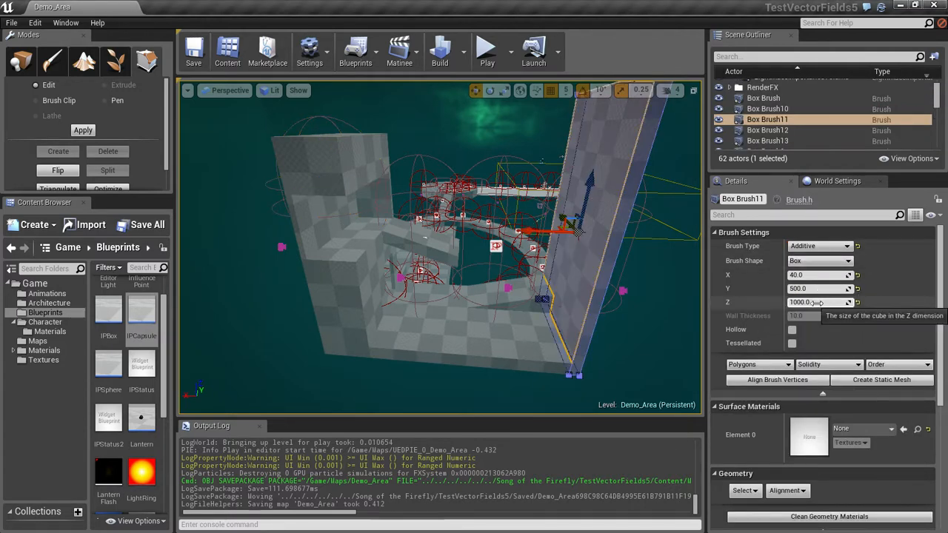
click(796, 302)
text(800)
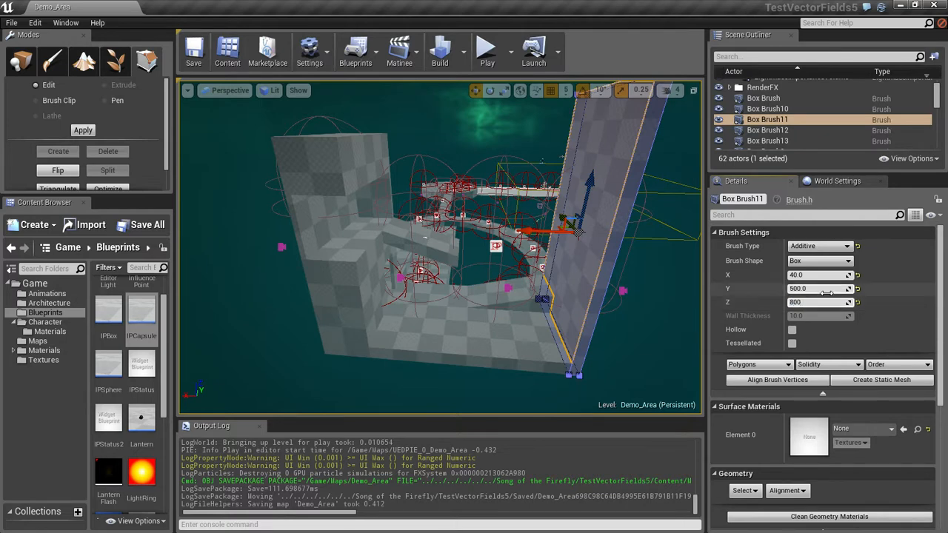
key(Return)
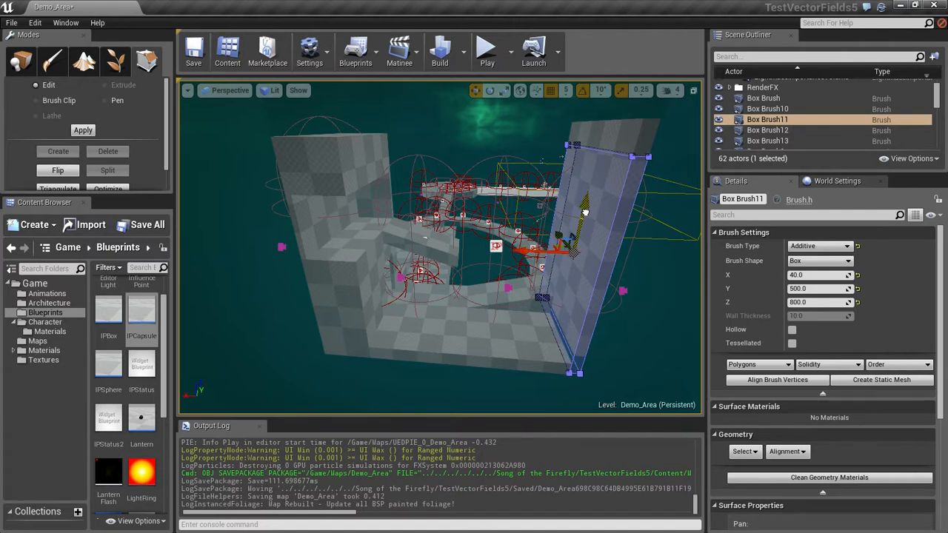
drag(585, 213, 602, 199)
click(676, 260)
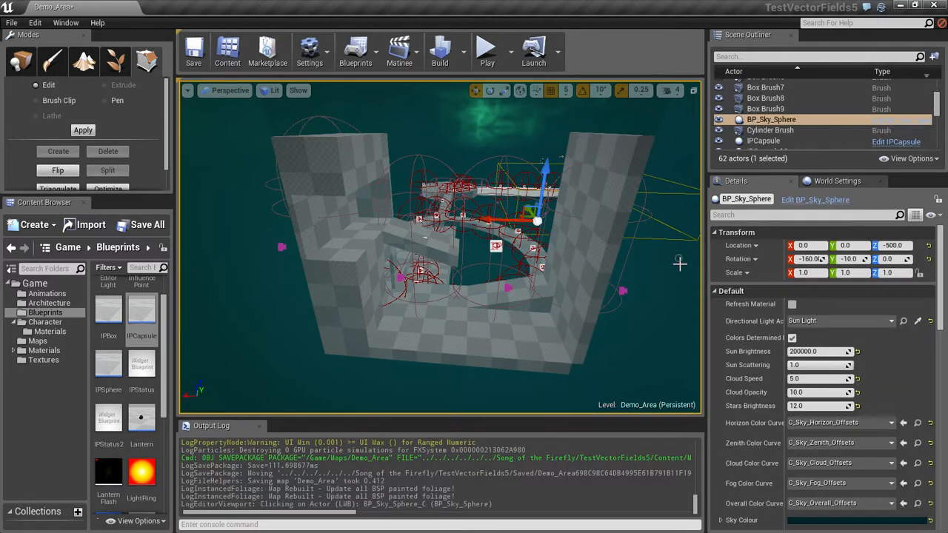
Duplicate the 800-high wall Box Brush11 and offset the copy along the Y axis.
alt+drag(651, 262, 432, 245)
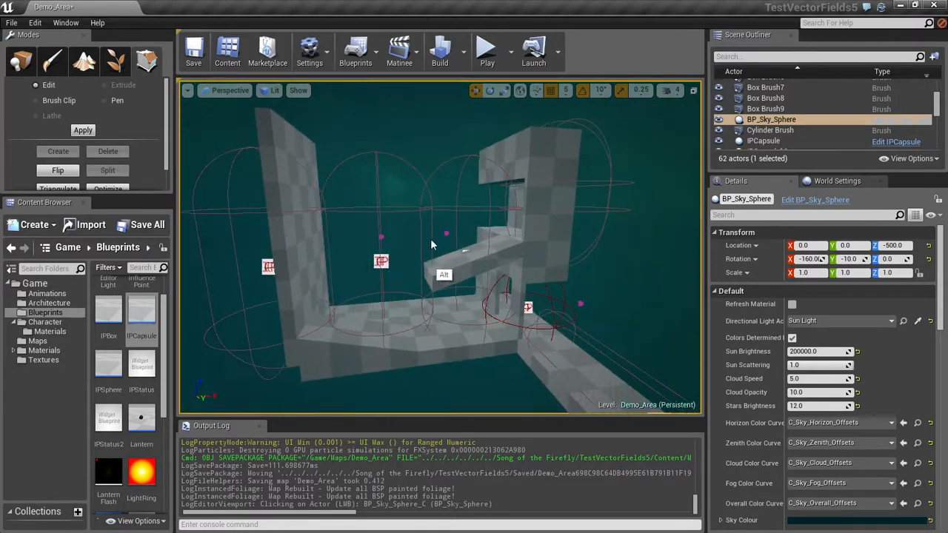
alt+drag(470, 268, 475, 275)
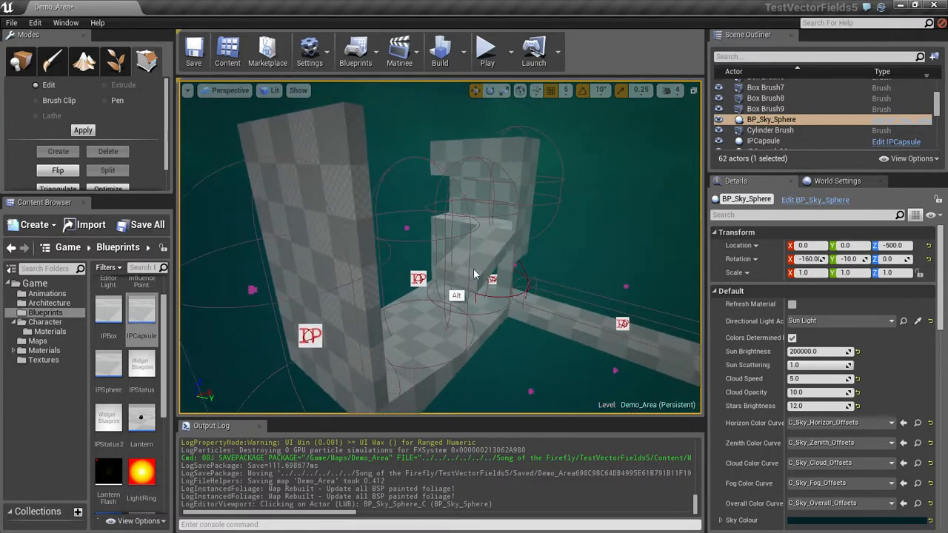
click(346, 231)
alt+drag(627, 292, 493, 306)
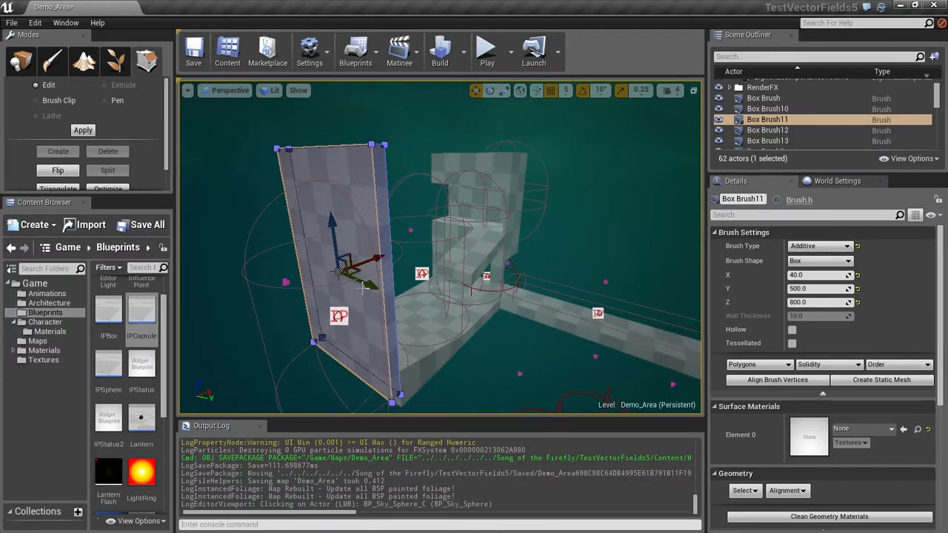
mouse_move(369, 286)
alt+mouse_down()
mouse_move(463, 320)
mouse_move(517, 316)
alt+mouse_up()
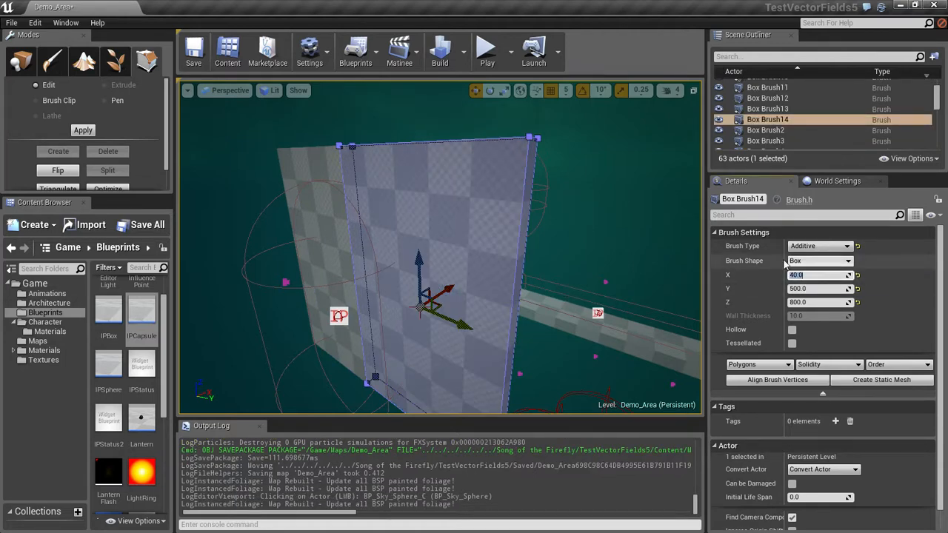
Try X sizes of 1000, 800 and 600 on the duplicated wall.
text(1000)
key(Return)
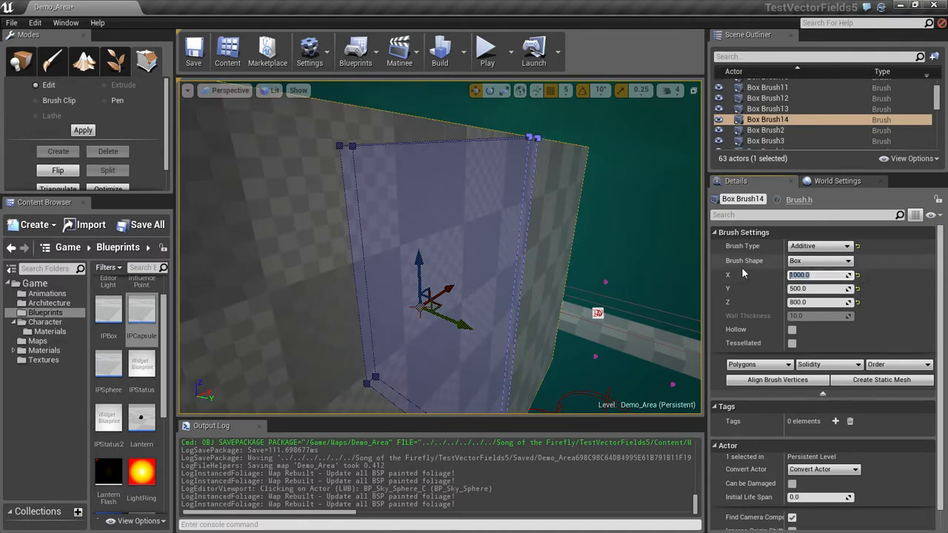
text(800)
key(Return)
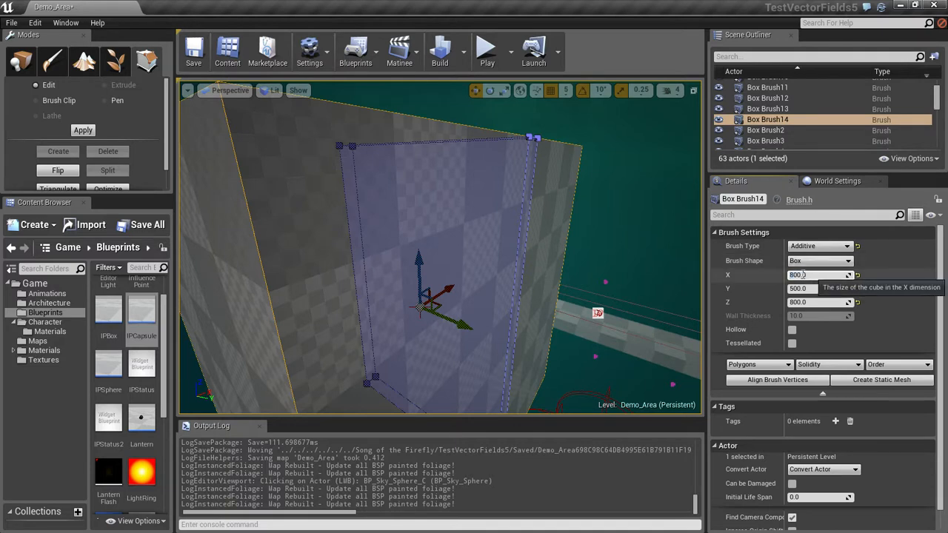
key(BackSpace)
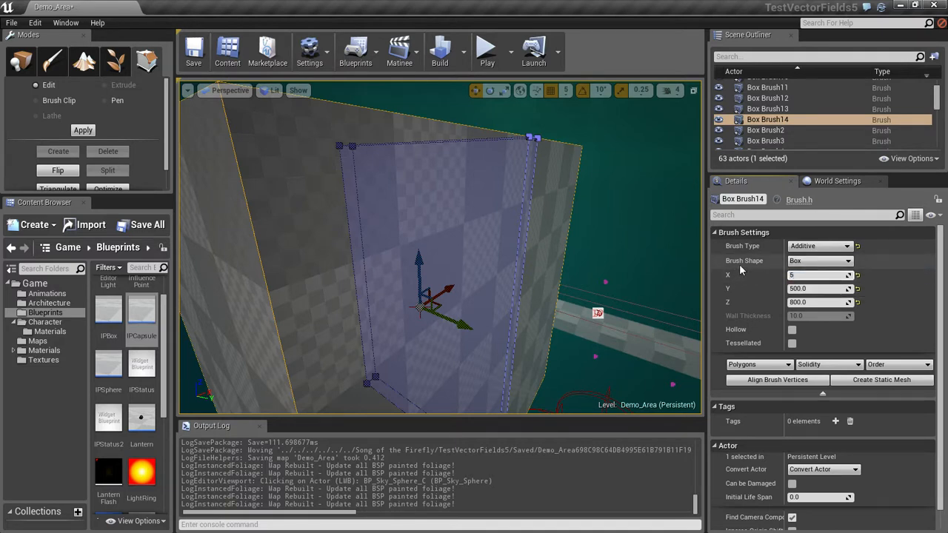
text(600)
key(Return)
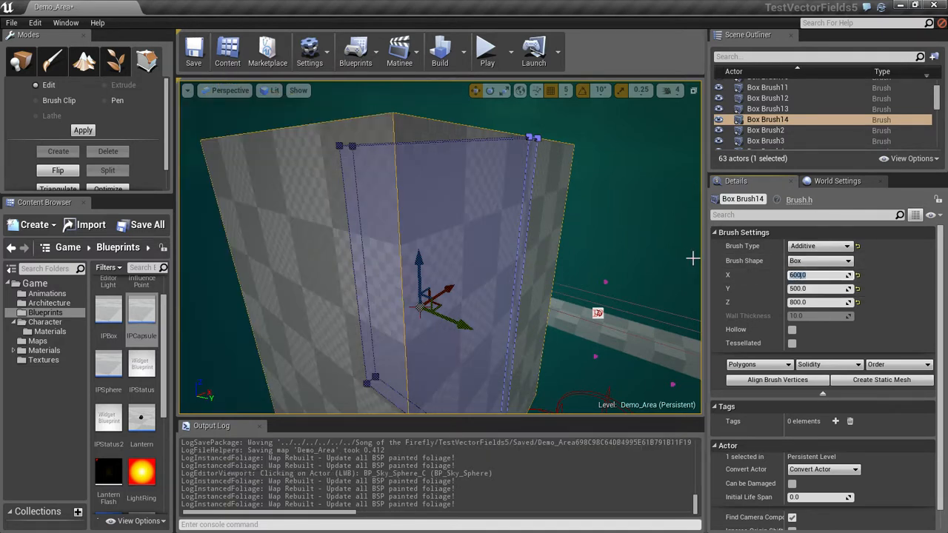
Select the duplicated wall brush and set its Y size to 40.
mouse_move(599, 259)
alt+mouse_down()
mouse_move(611, 296)
mouse_move(630, 255)
mouse_move(502, 298)
alt+mouse_up()
click(571, 262)
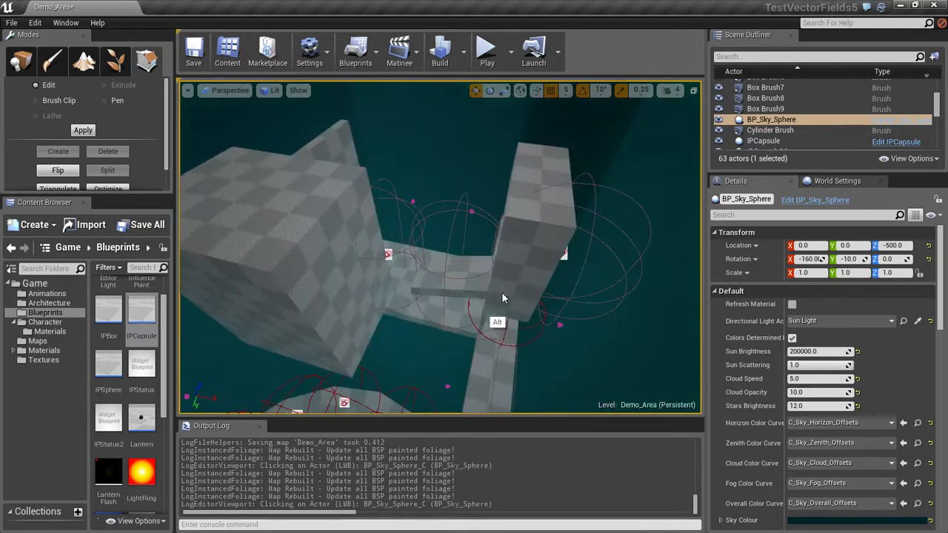
click(301, 268)
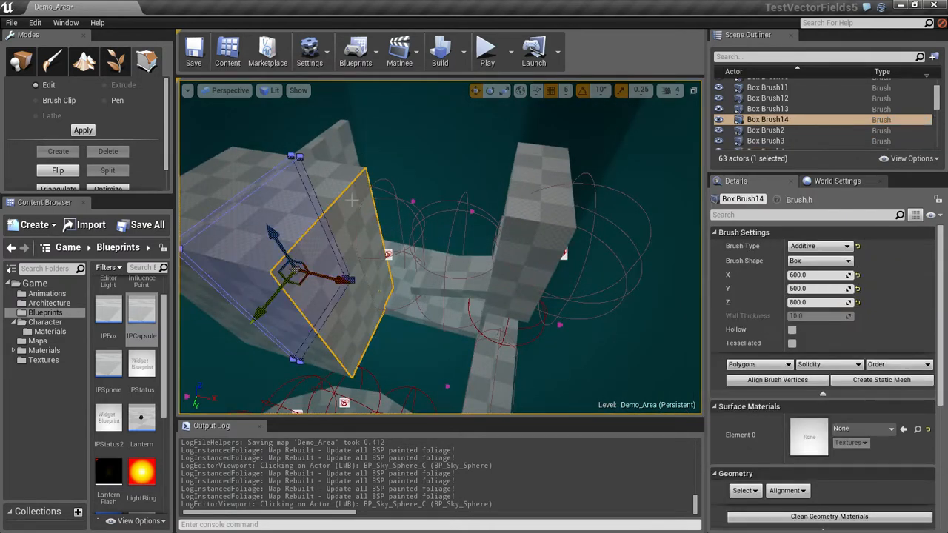
click(242, 173)
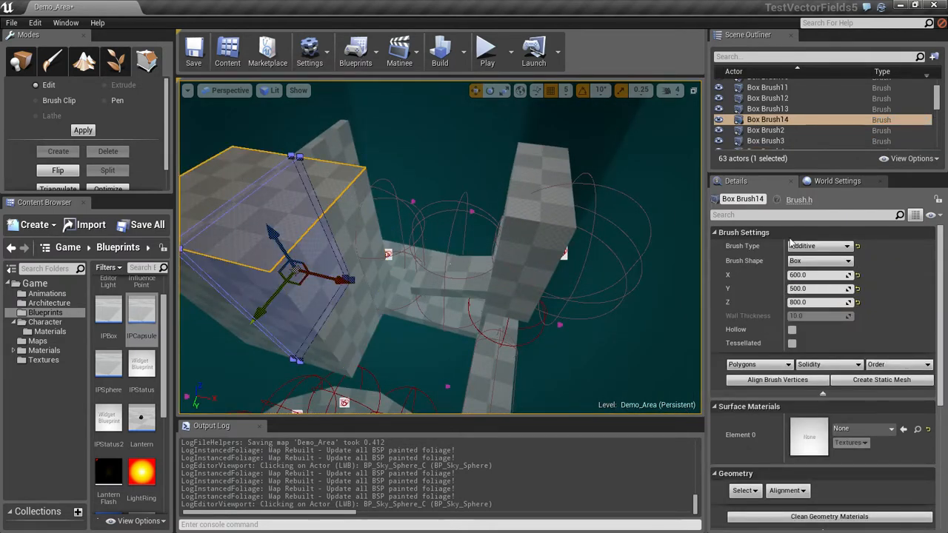
click(813, 288)
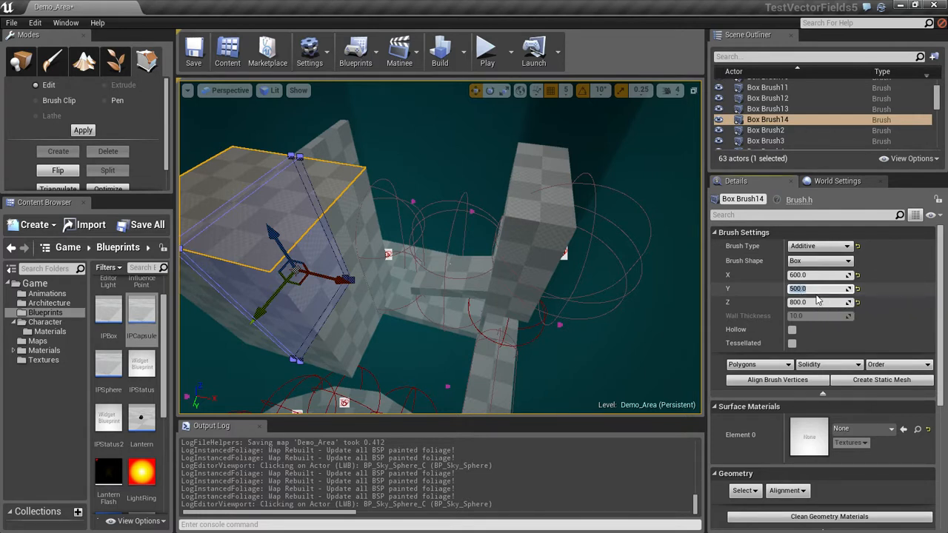
text(40)
key(Return)
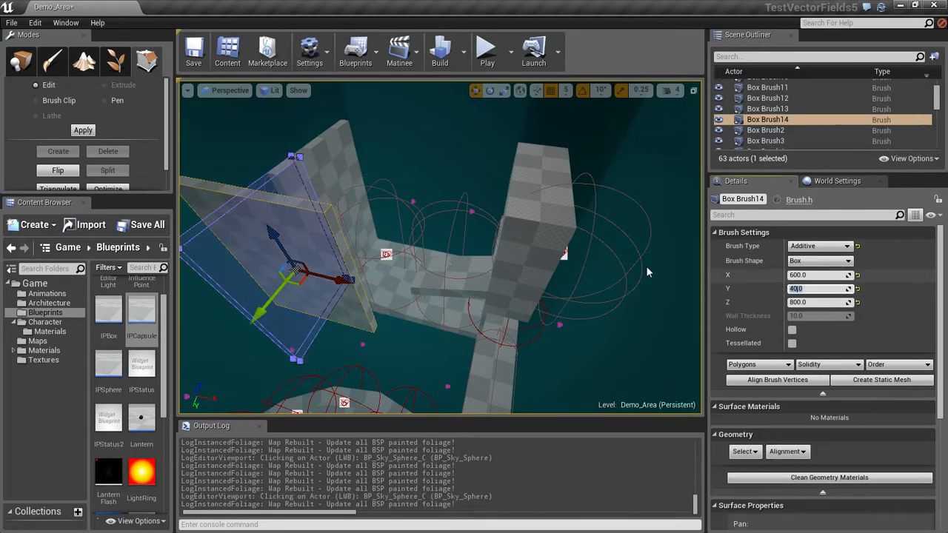
Leave geometry editing for Place mode and shift the duplicated wall along the X axis.
click(344, 279)
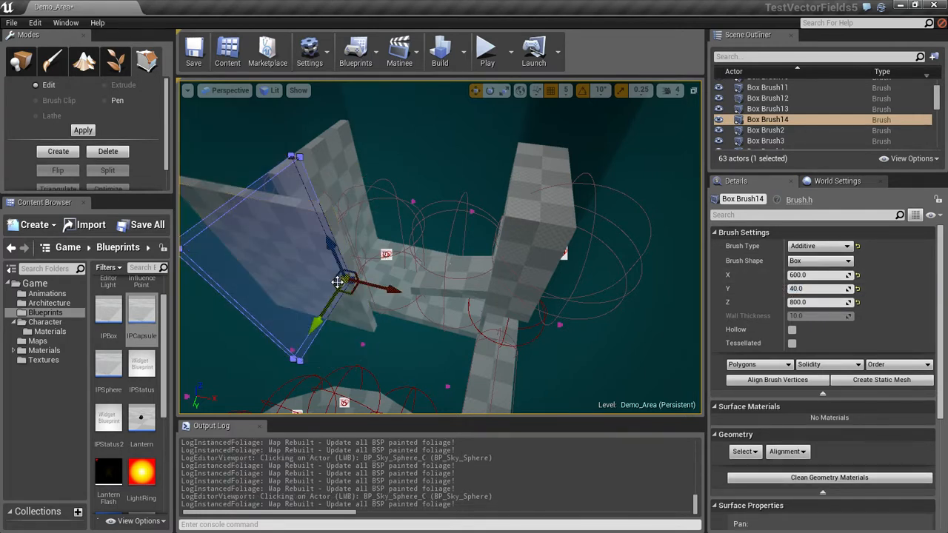
click(205, 192)
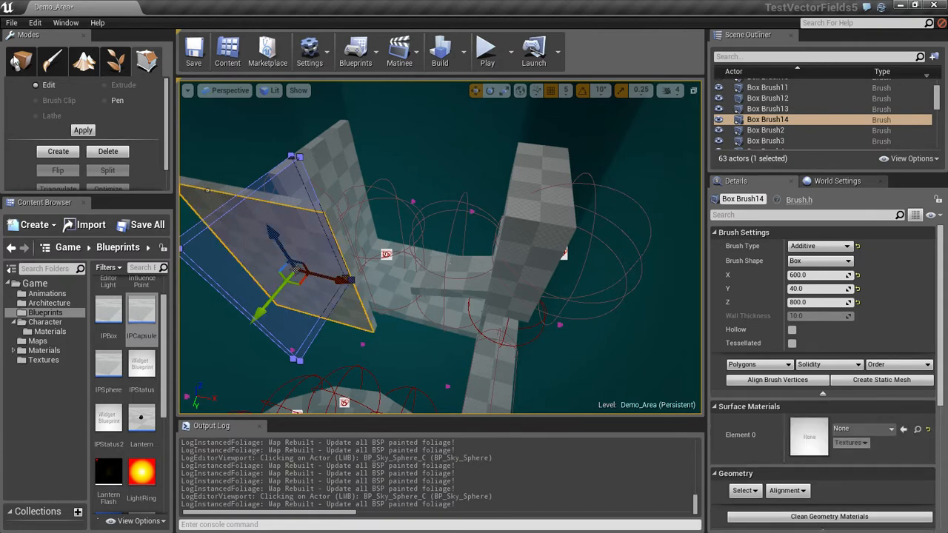
click(21, 61)
drag(346, 284, 426, 303)
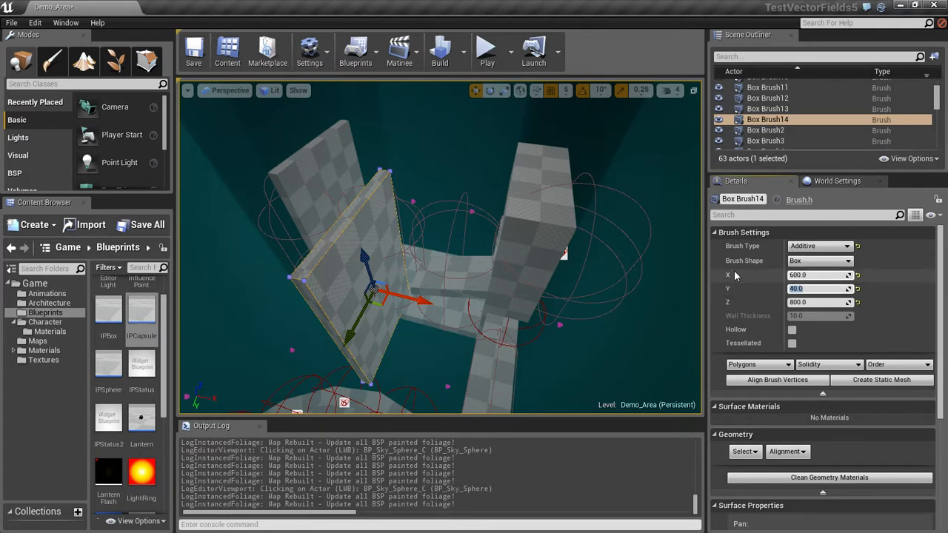
Re-enter the duplicated wall's X size as 600 and its Y size as 40.
click(807, 276)
text(600)
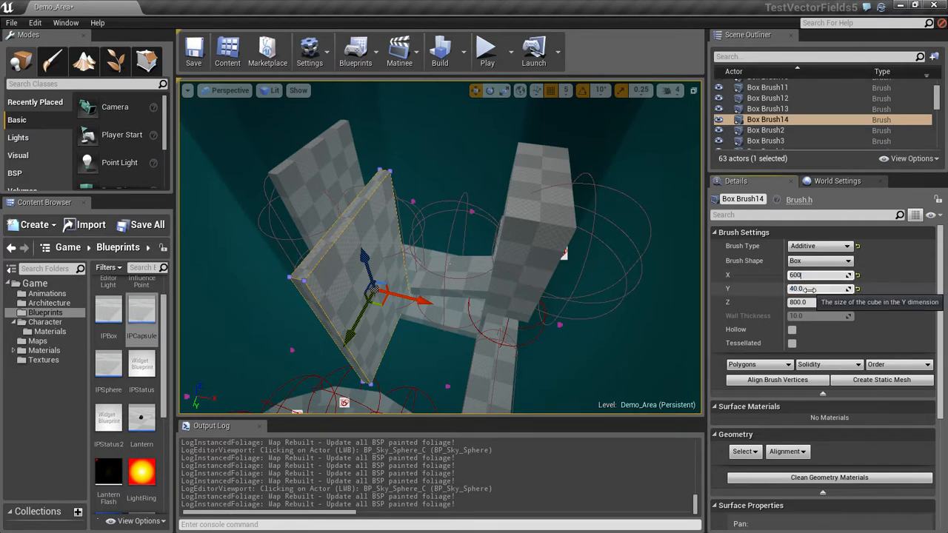
click(814, 289)
text(4)
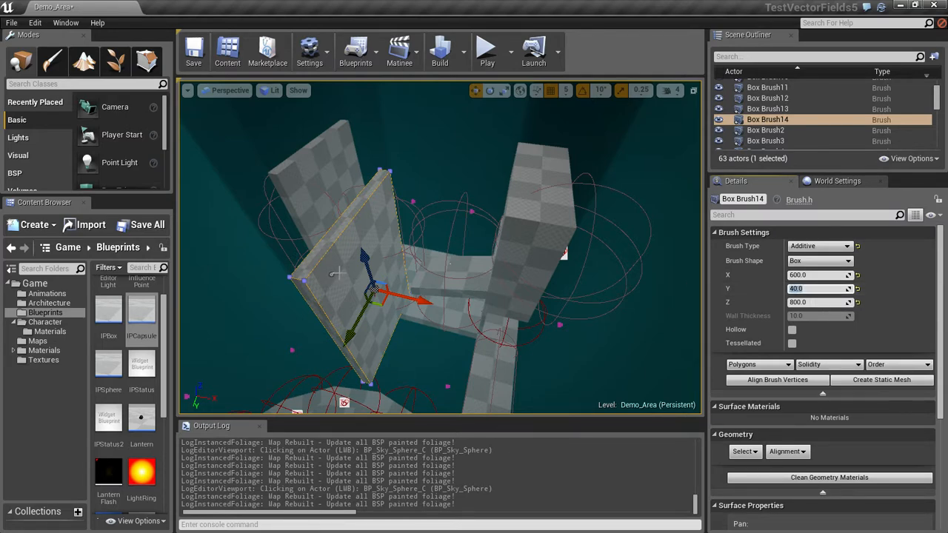
Delete the duplicated wall and place a new additive BSP box on the open side of the walled area.
key(Delete)
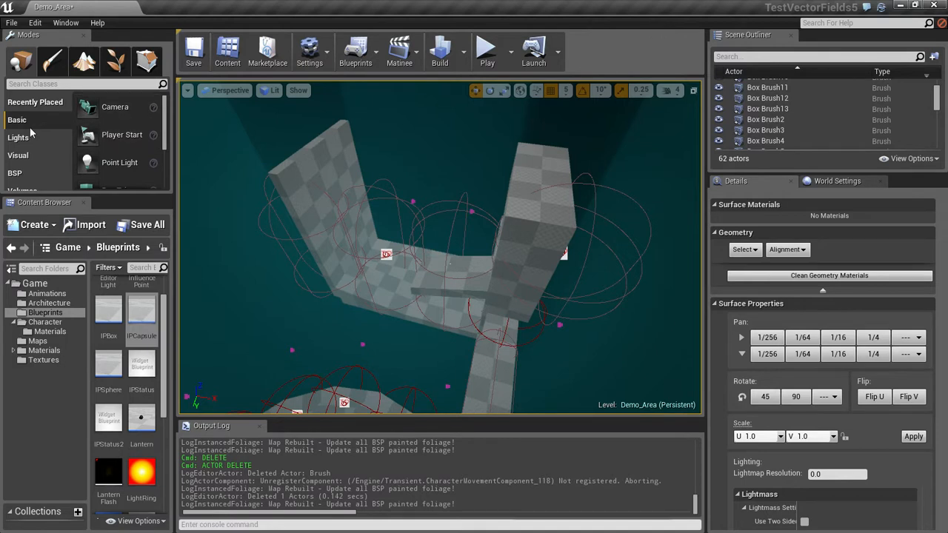
click(15, 173)
mouse_move(104, 106)
mouse_down()
mouse_move(304, 169)
mouse_move(374, 313)
mouse_move(367, 311)
mouse_up()
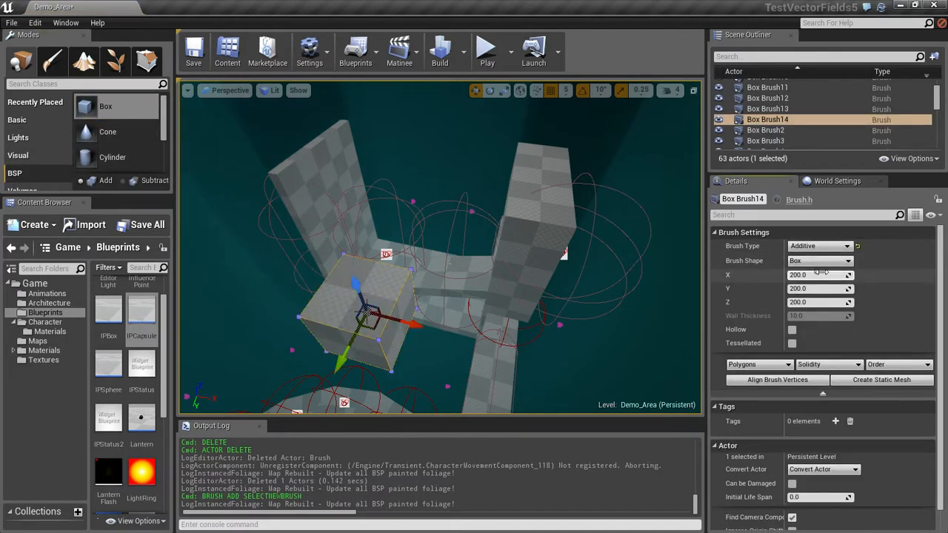
Size the new box brush to X 600, Y 40 and Z 800 to form a tall thin wall.
click(814, 274)
text(600)
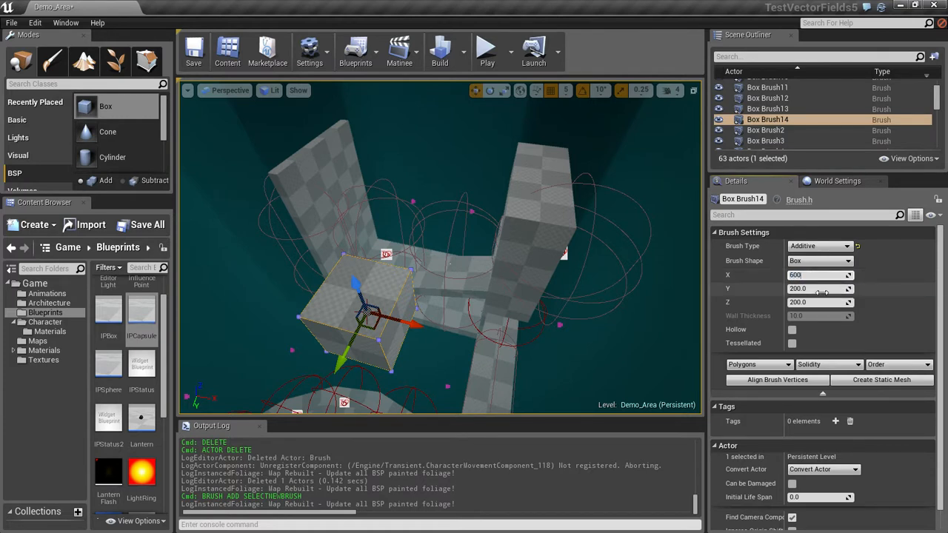
click(818, 289)
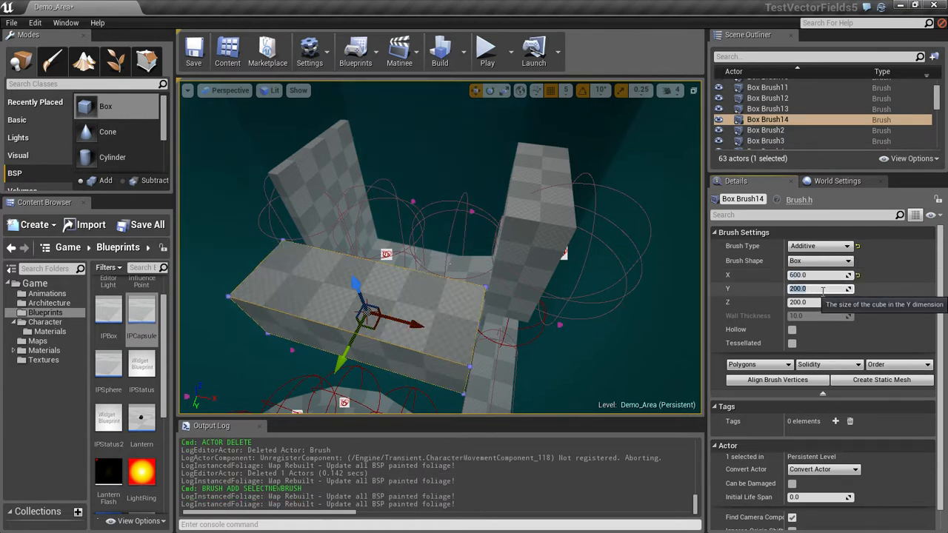
text(40)
key(Return)
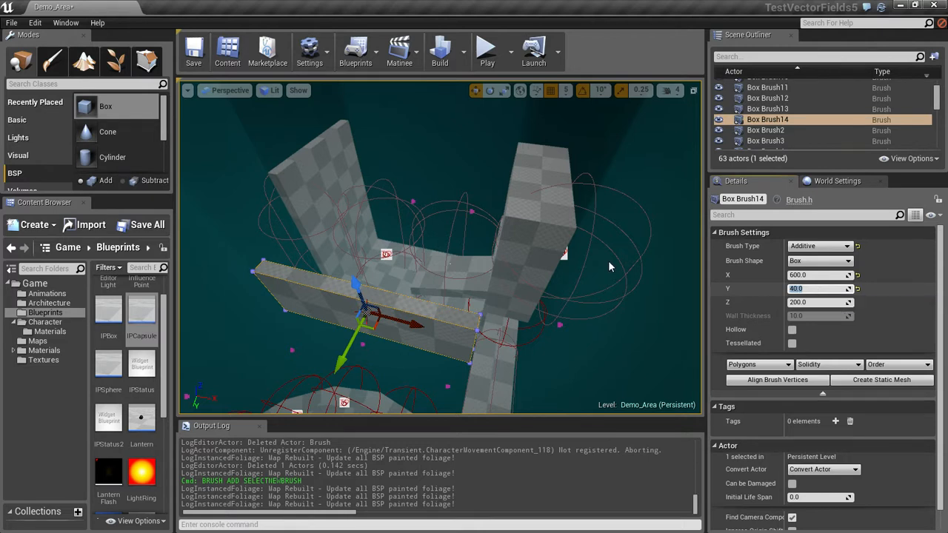
click(339, 209)
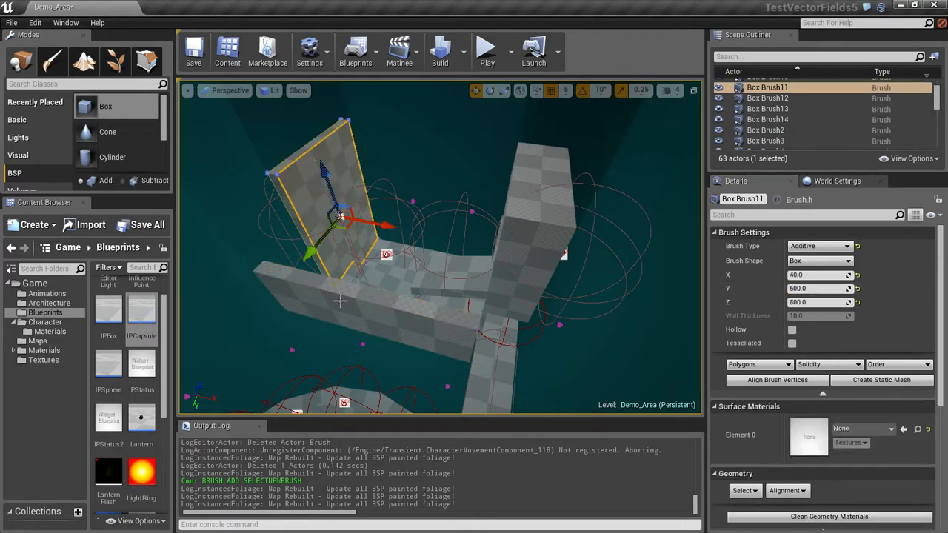
click(343, 301)
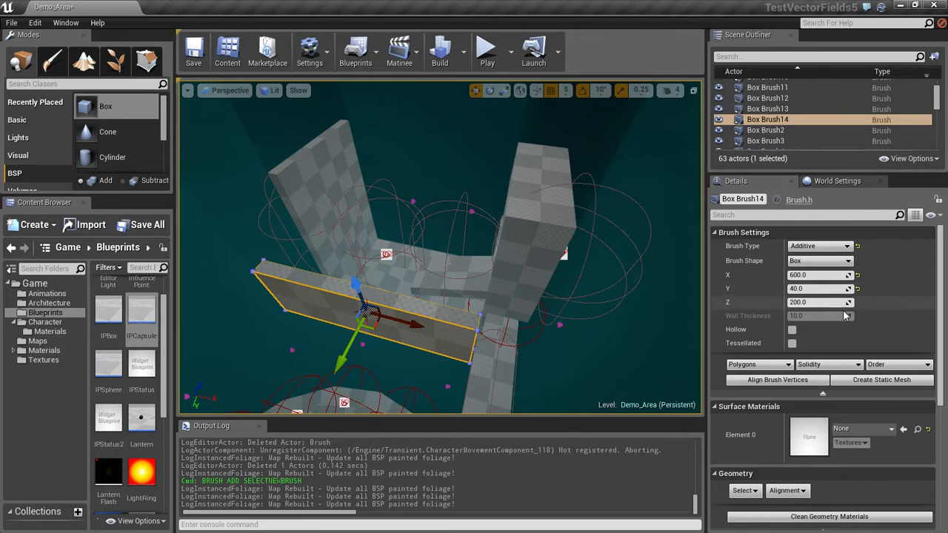
click(818, 302)
text(8)
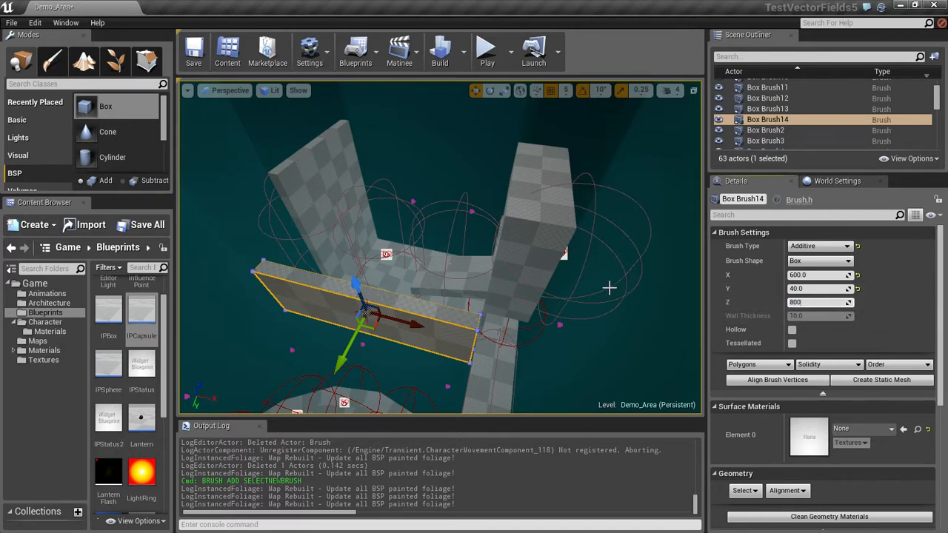
text(00)
key(Return)
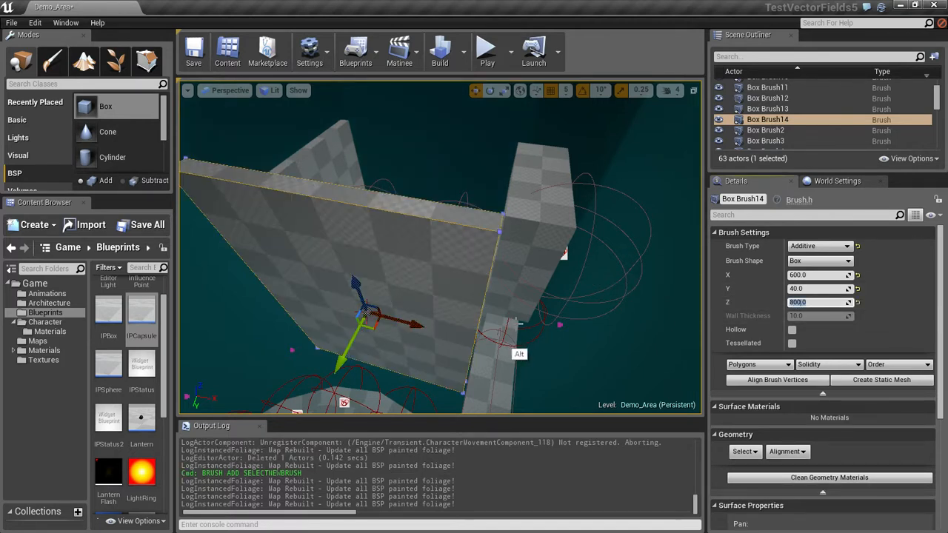
Lower the new wall and move it horizontally until its edge meets the end of the neighbouring 800-high wall.
mouse_move(566, 296)
alt+mouse_down()
mouse_move(586, 289)
mouse_move(372, 310)
mouse_move(420, 297)
mouse_move(359, 317)
alt+mouse_up()
mouse_move(599, 297)
mouse_down()
mouse_move(585, 285)
mouse_move(440, 263)
mouse_up()
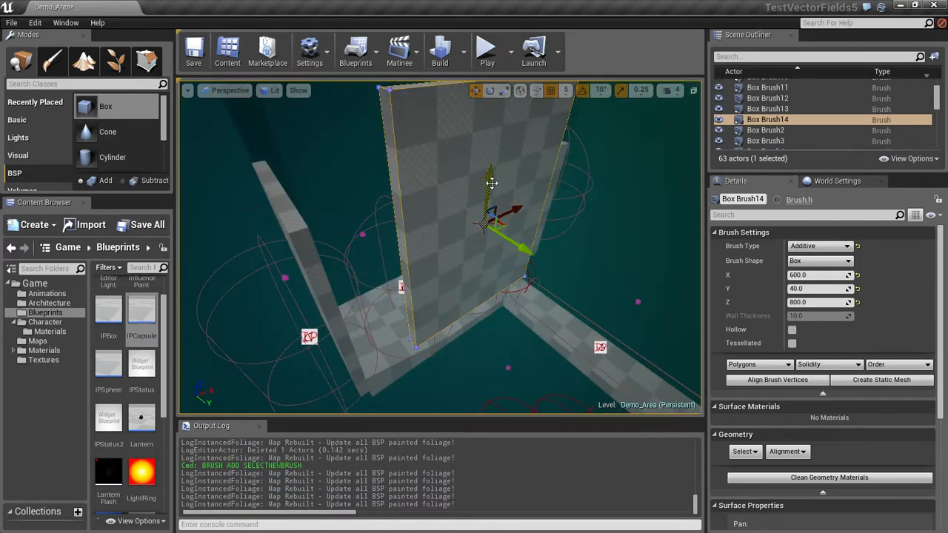
drag(489, 180, 486, 224)
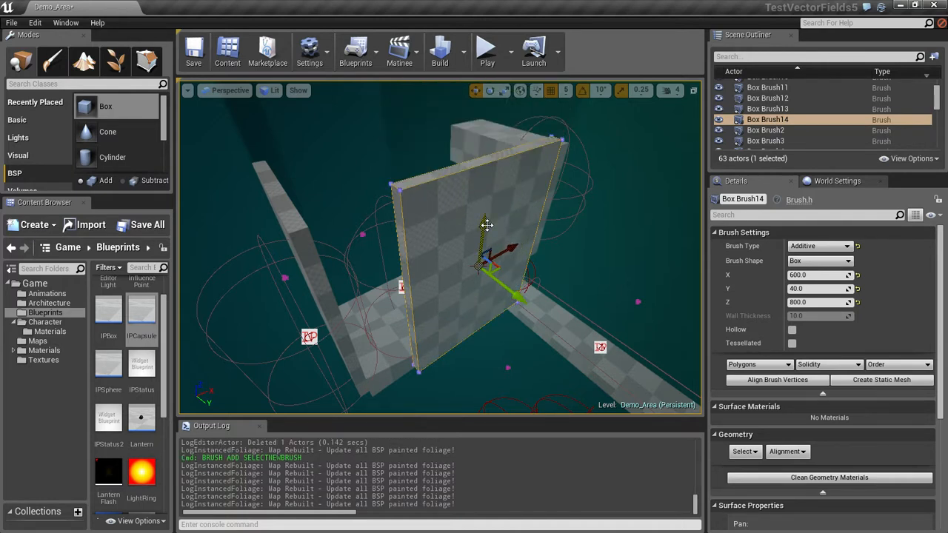
alt+drag(356, 271, 422, 293)
mouse_move(508, 207)
mouse_down()
mouse_move(508, 224)
mouse_move(555, 258)
mouse_move(549, 281)
mouse_move(537, 278)
mouse_up()
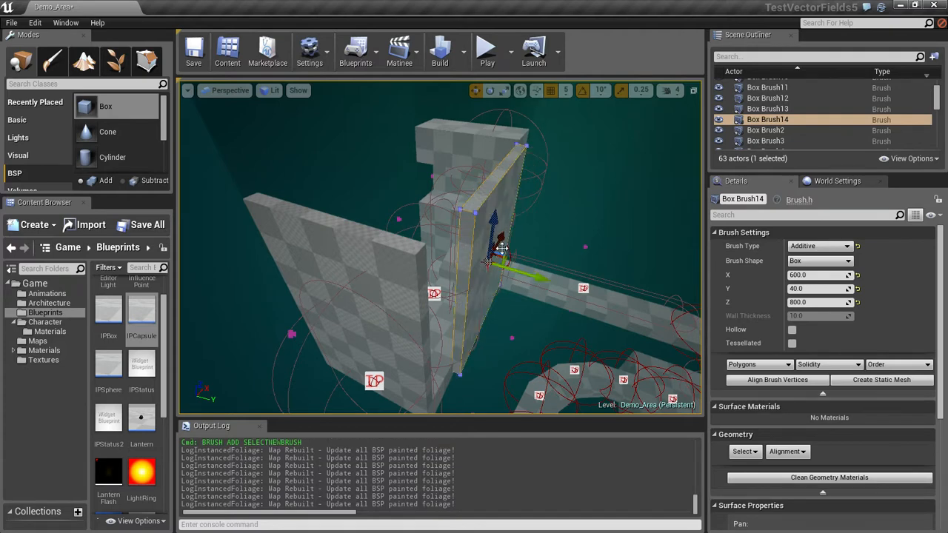
drag(501, 236, 483, 263)
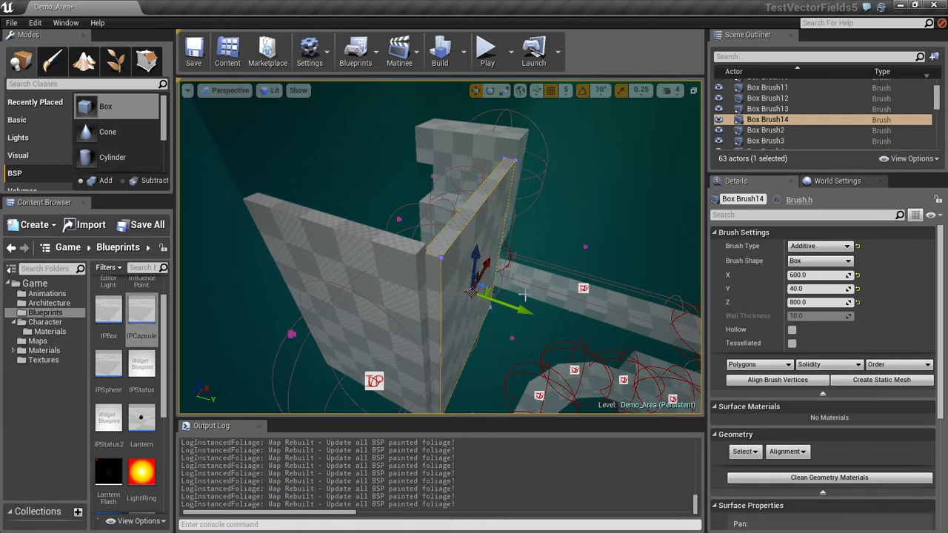
drag(516, 309, 516, 310)
drag(477, 260, 478, 253)
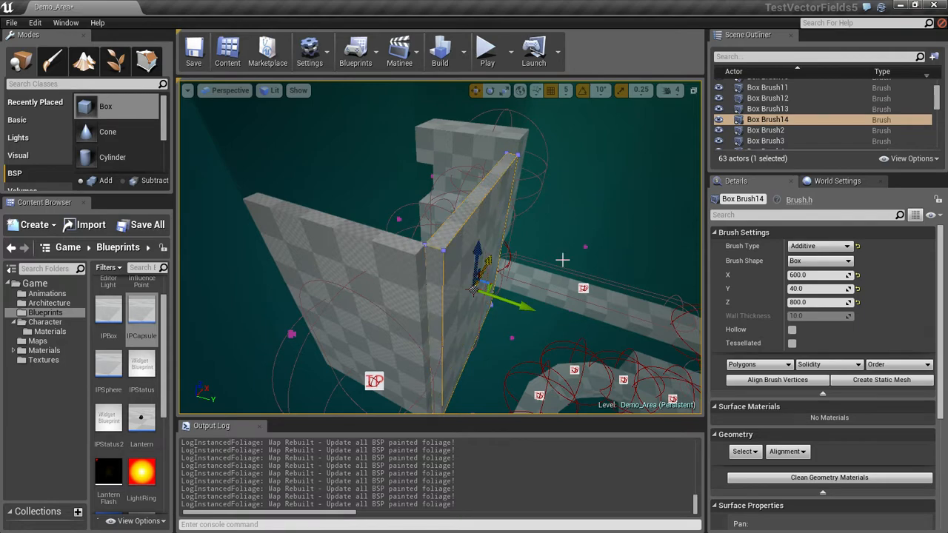
Widen the new wall to X 800 and shift it along the X axis to line up with the neighbouring wall's corner.
alt+drag(593, 248, 508, 274)
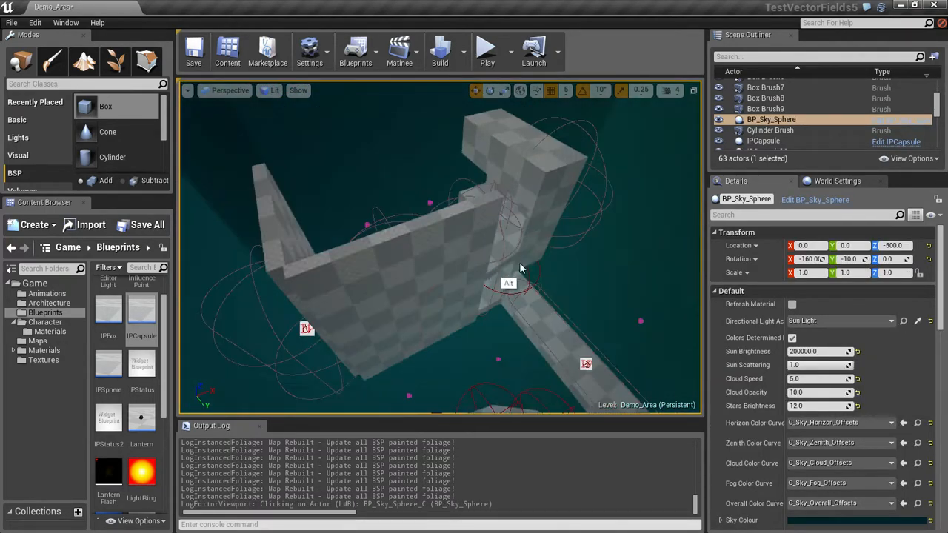
click(460, 233)
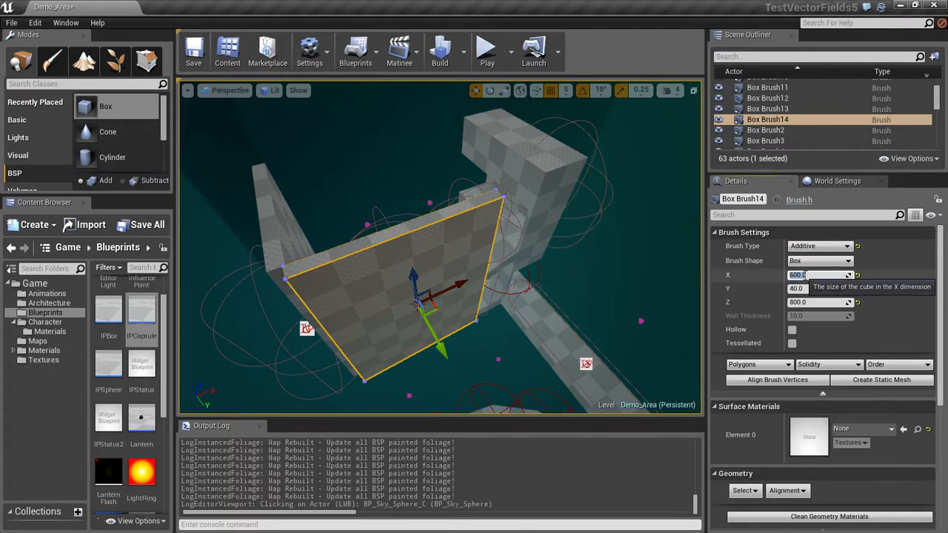
click(815, 275)
text(800)
key(Return)
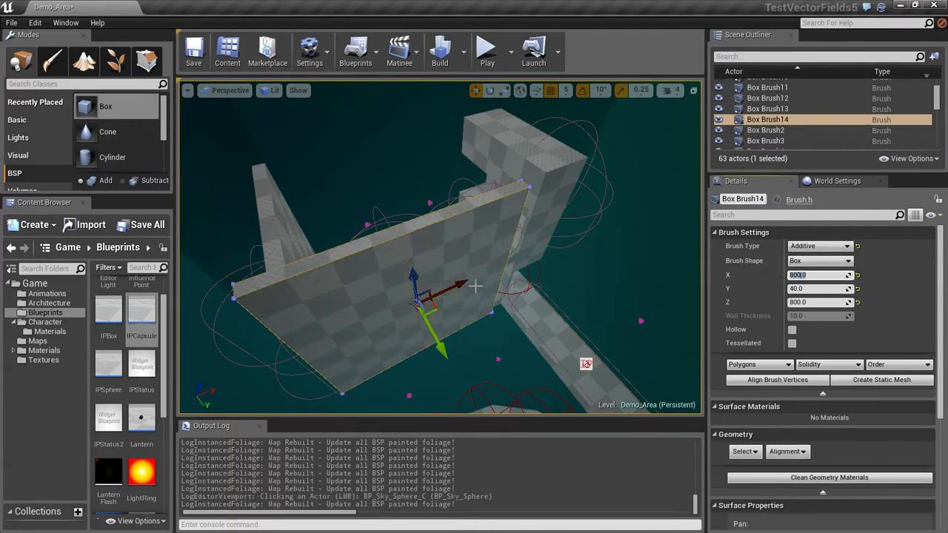
drag(453, 289, 479, 282)
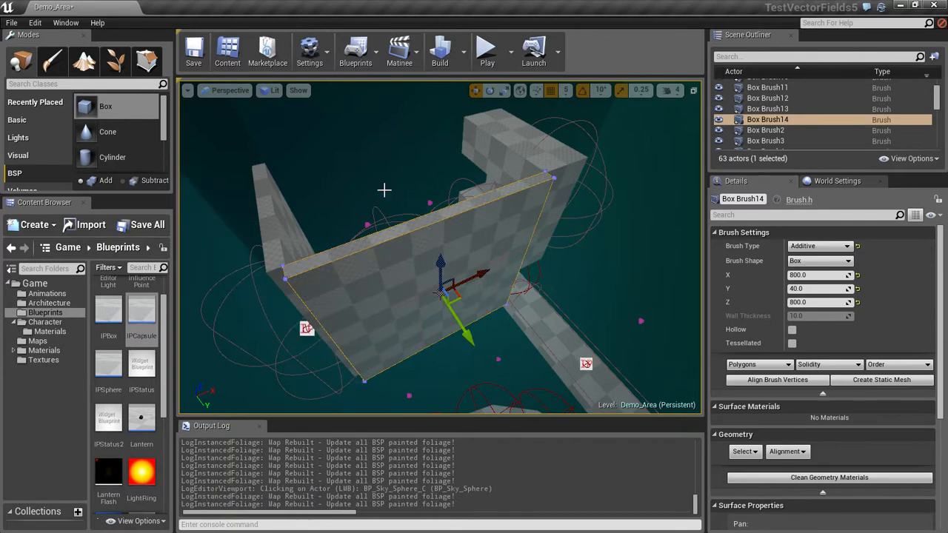
click(383, 185)
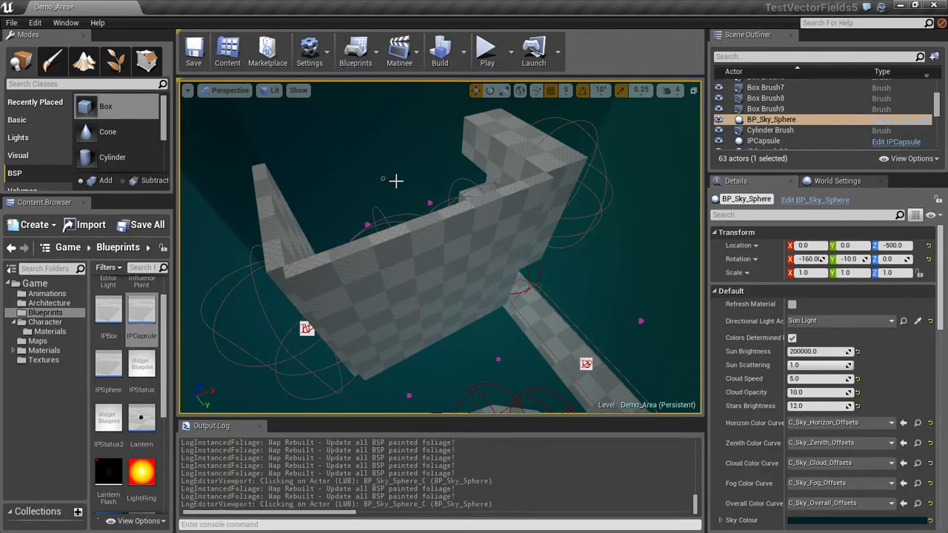
click(438, 269)
mouse_move(586, 202)
alt+mouse_down()
mouse_move(555, 260)
mouse_move(314, 256)
mouse_move(305, 228)
alt+mouse_up()
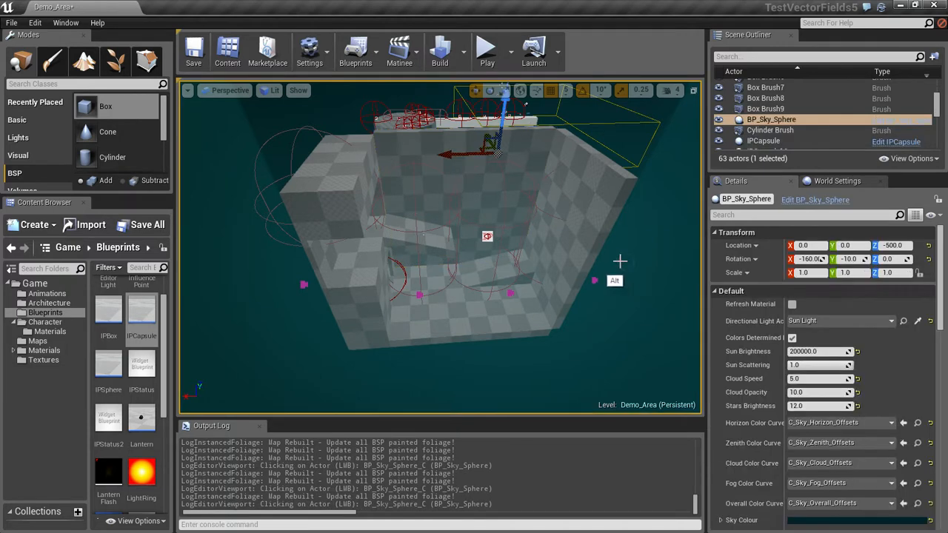
alt+drag(619, 261, 459, 302)
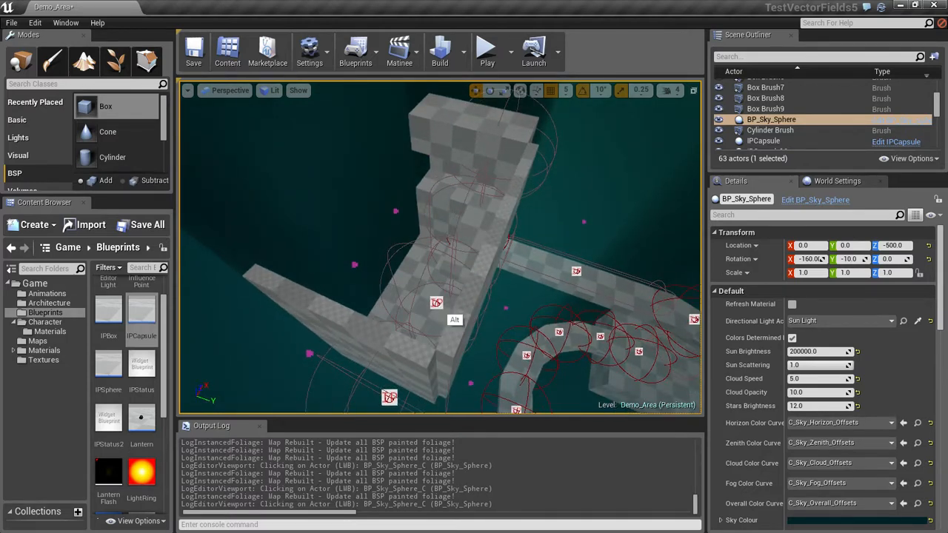
Duplicate the sloping ledge beside the alcove along the back wall and rotate the copy to slope the opposite way.
alt+drag(454, 319, 482, 210)
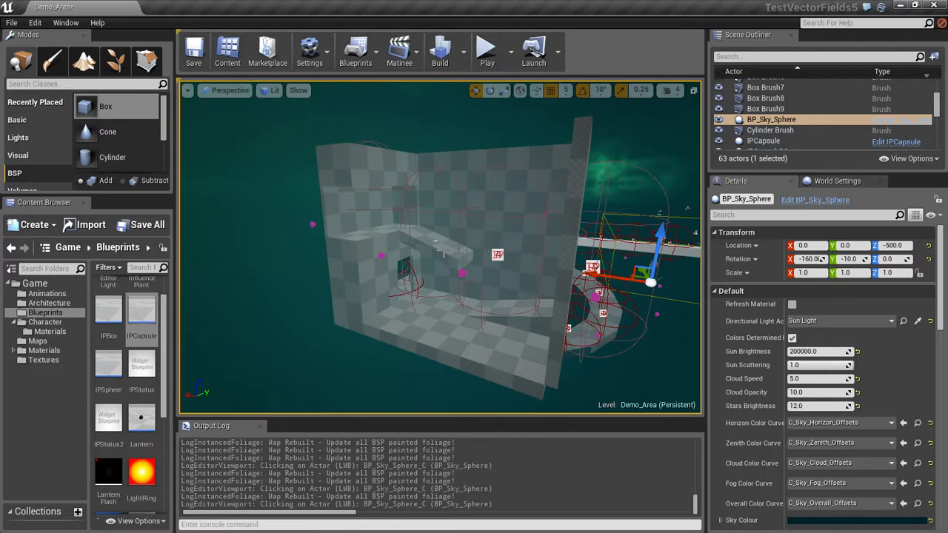
click(424, 241)
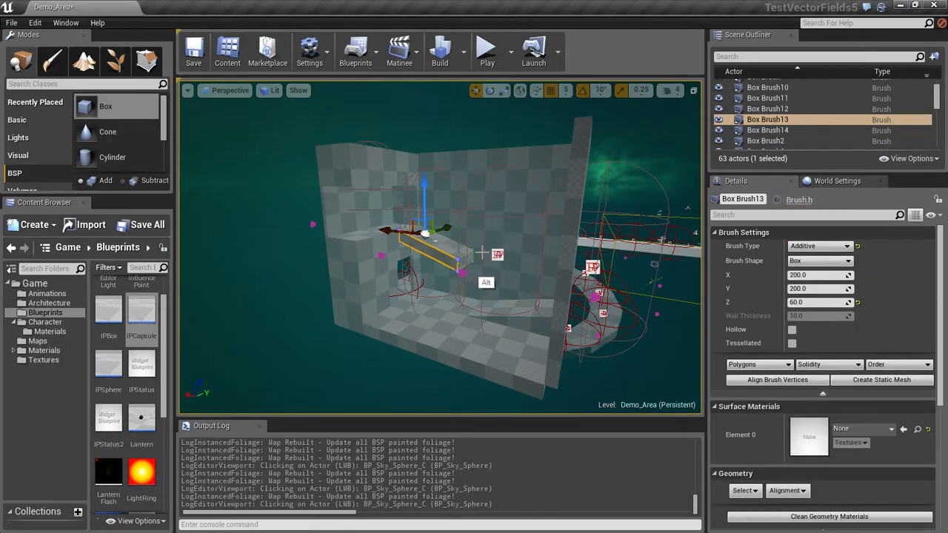
mouse_move(412, 236)
alt+mouse_down()
mouse_move(385, 237)
mouse_move(438, 239)
alt+mouse_up()
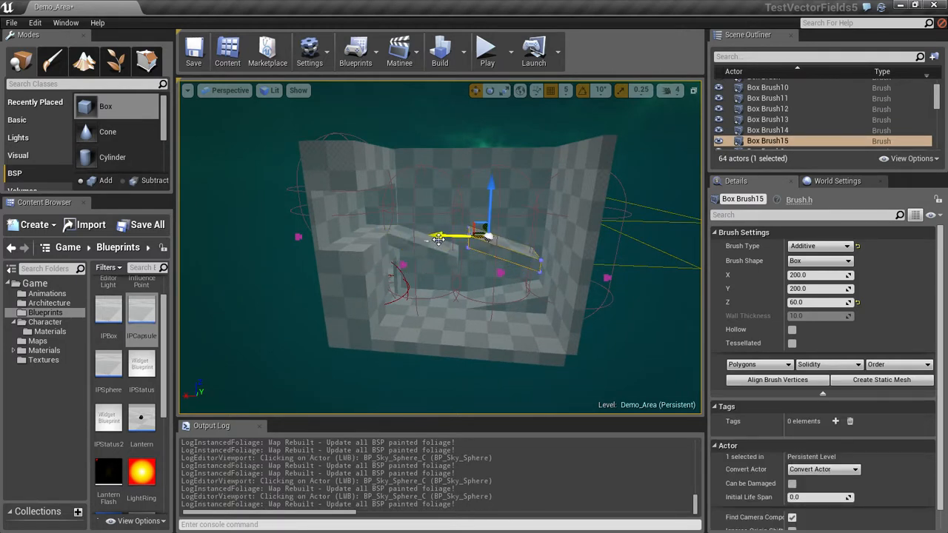
click(489, 89)
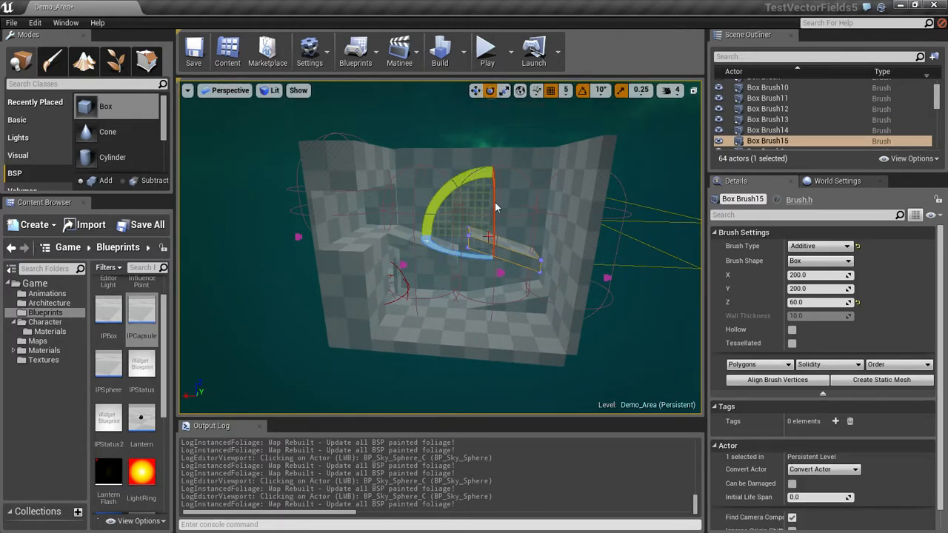
mouse_move(487, 265)
mouse_down()
mouse_move(544, 265)
mouse_move(460, 257)
mouse_move(421, 234)
mouse_up()
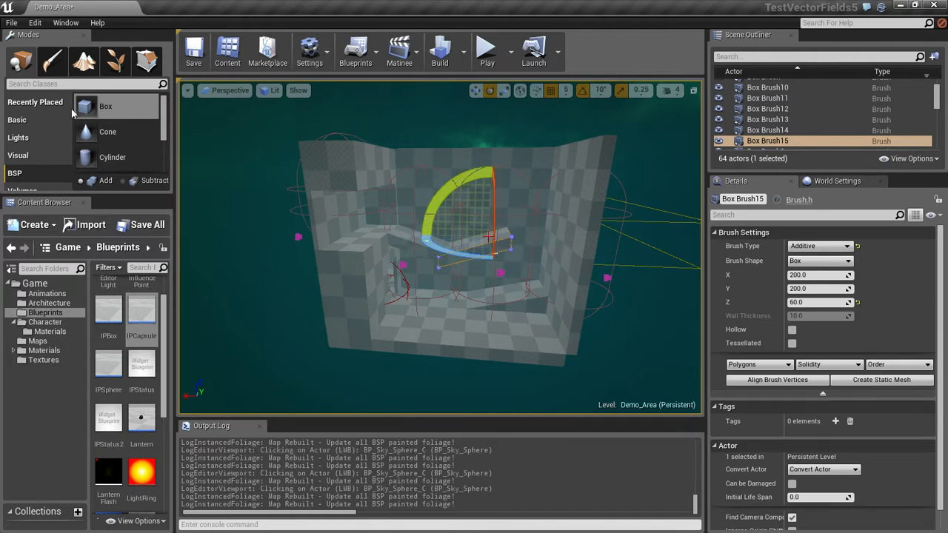
click(475, 91)
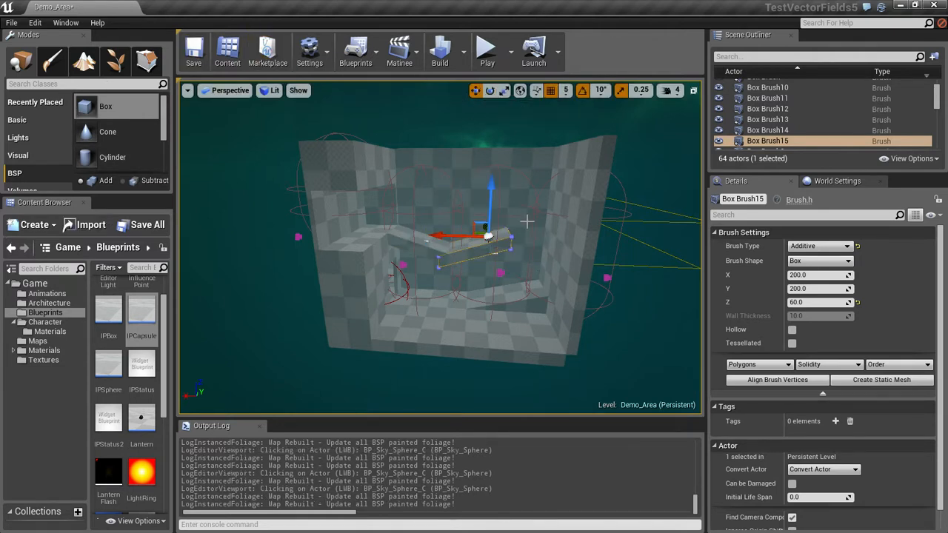
Raise the duplicated ledge above the original and shift it along the X axis against the far side wall.
drag(491, 205, 492, 171)
drag(437, 204, 478, 207)
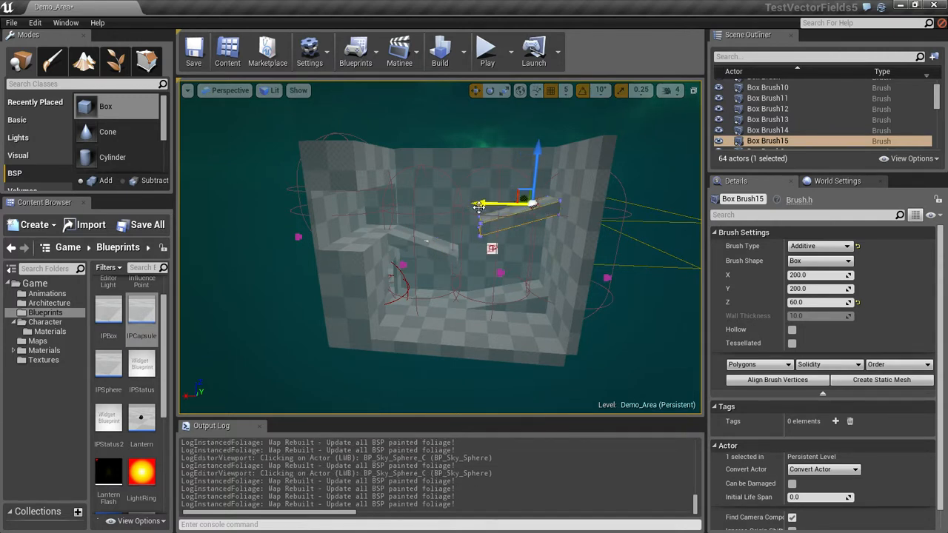
click(672, 185)
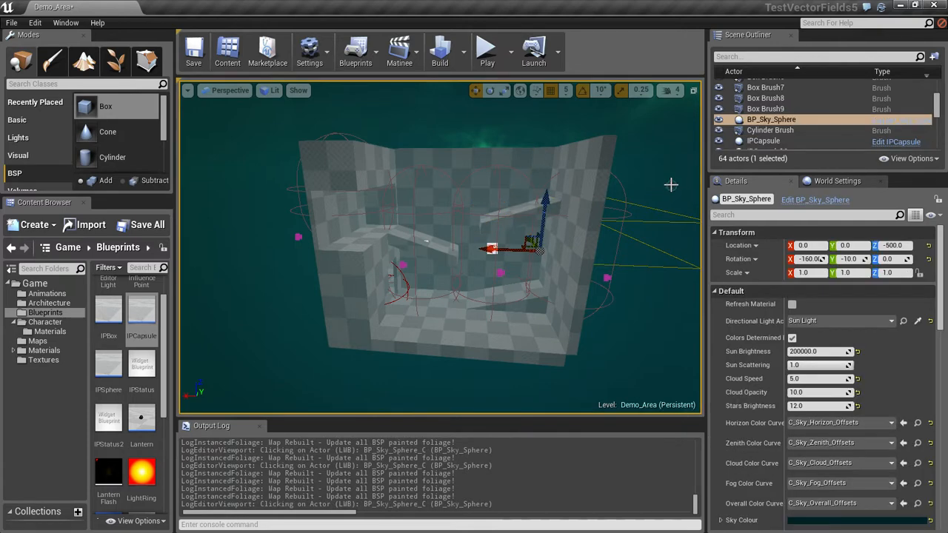
Set the Half Height of the middle influence capsule, IPCapsule8, to 500.
mouse_move(664, 217)
alt+mouse_down()
mouse_move(634, 253)
mouse_move(592, 234)
alt+mouse_up()
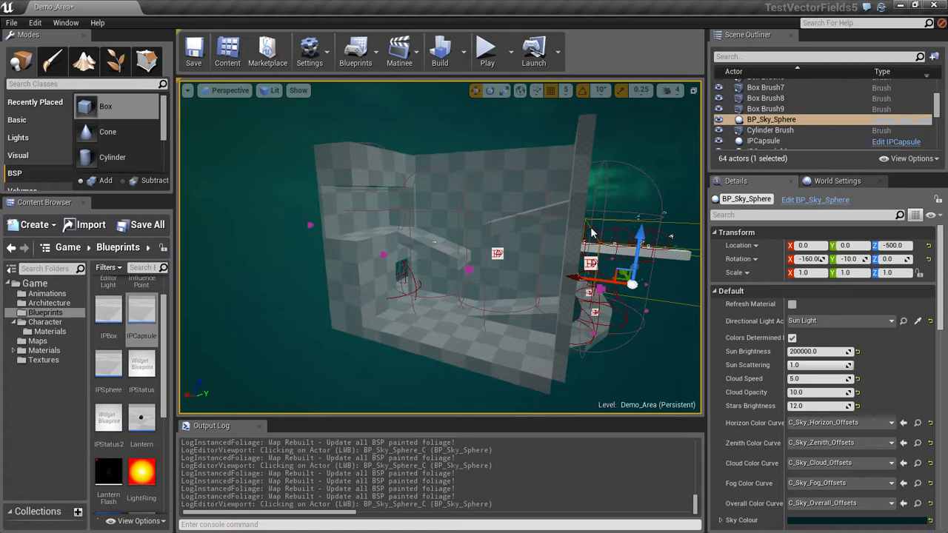
click(499, 254)
click(823, 317)
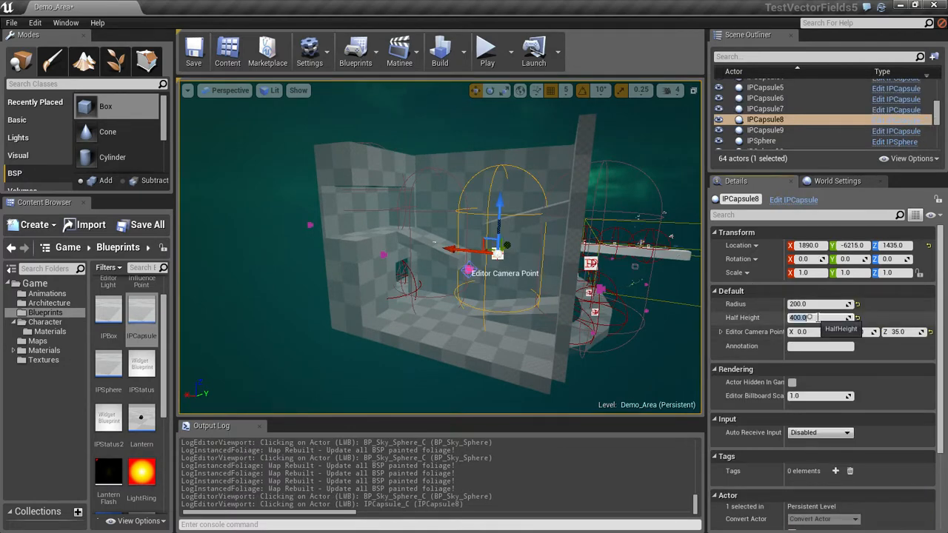
text(500)
key(Return)
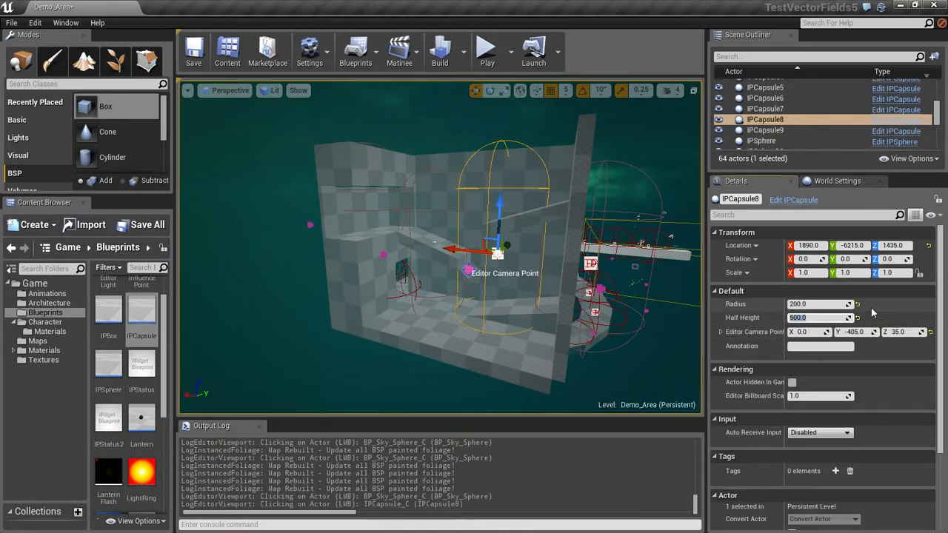
Set the Half Height of the two neighbouring influence capsules, IPCapsule7 and IPCapsule9, to 500.
click(433, 252)
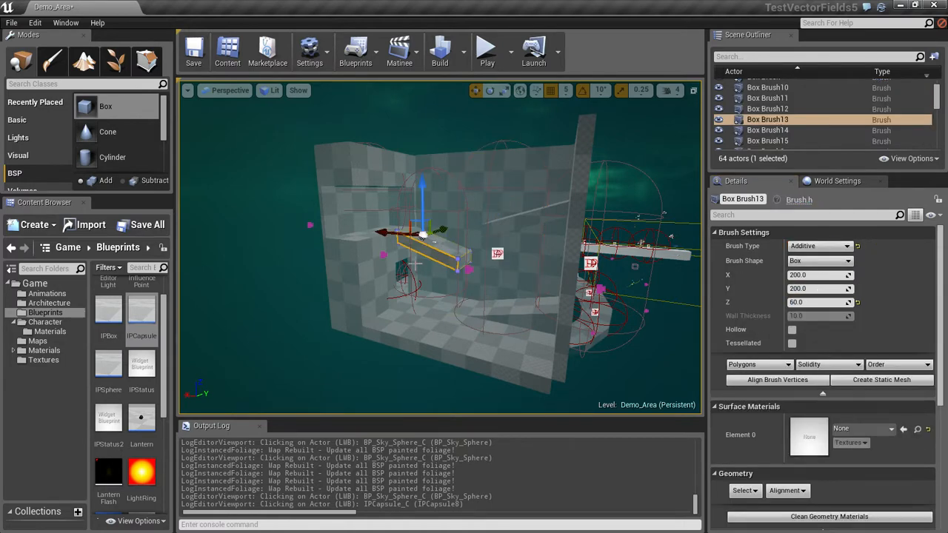
click(383, 255)
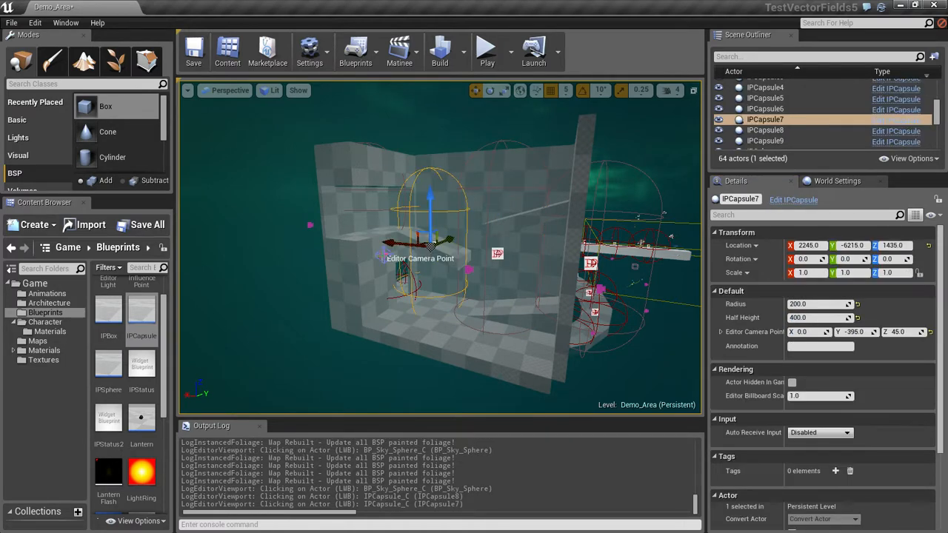
click(810, 318)
text(500)
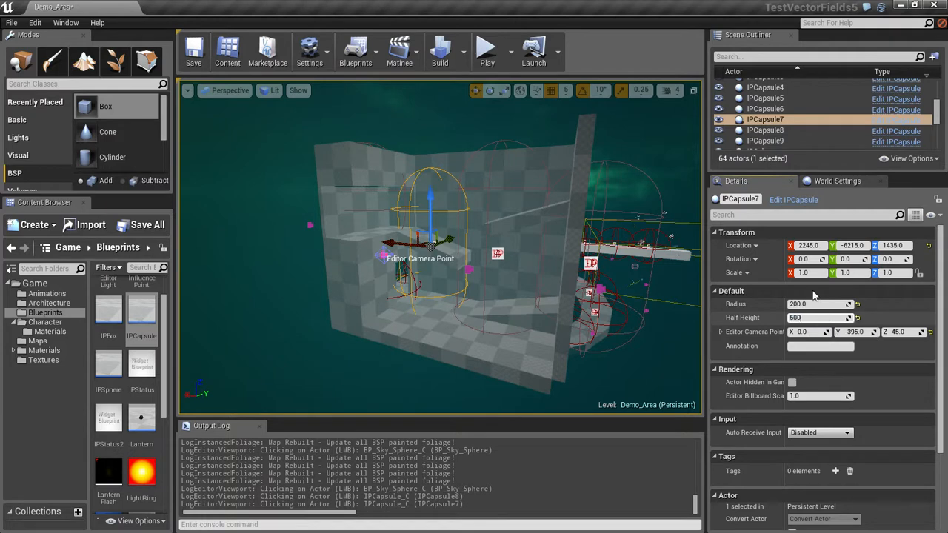
key(Return)
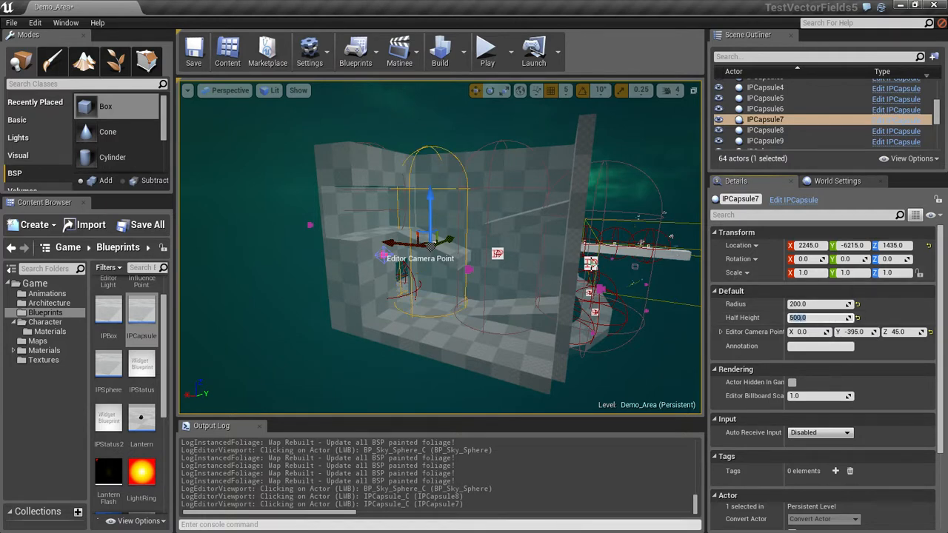
click(590, 261)
click(796, 318)
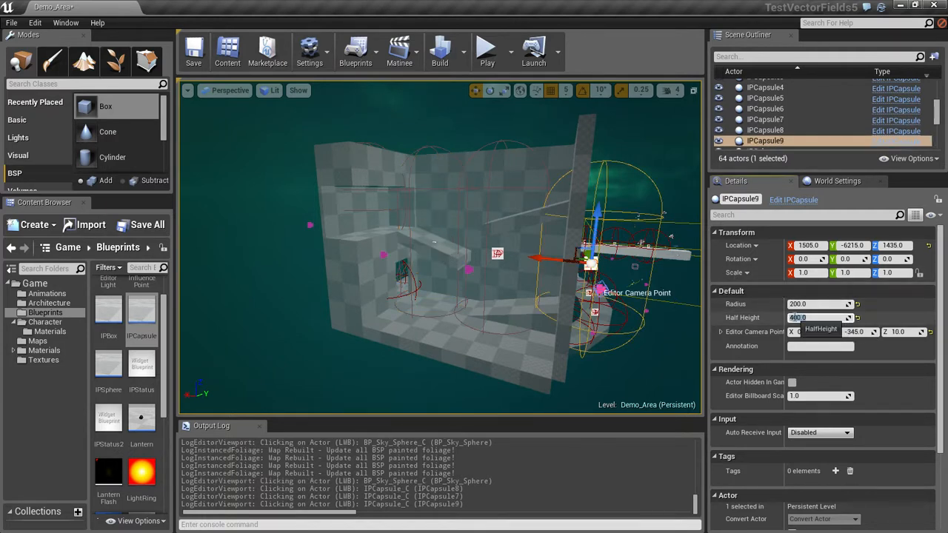
text(500)
key(Return)
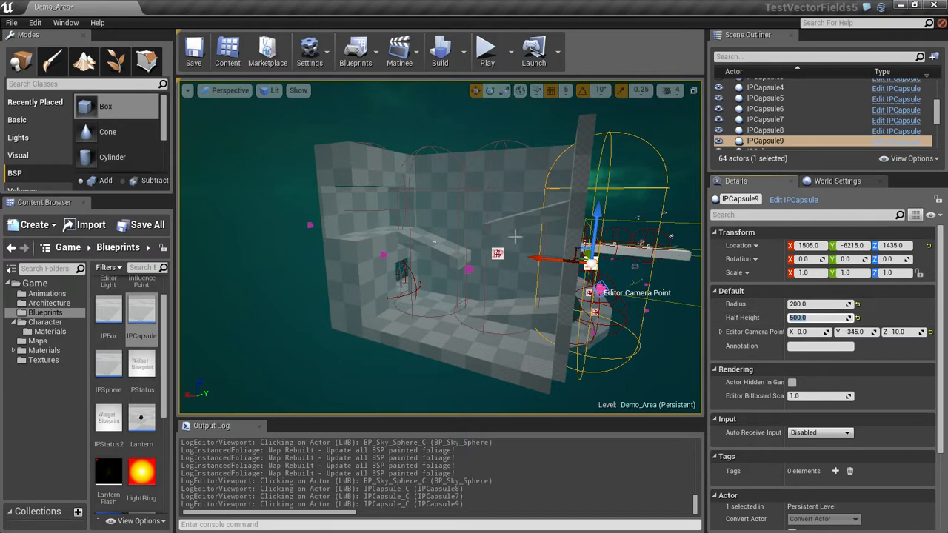
Duplicate the subtractive doorway brush at the tunnel and raise the copy to the upper part of the back wall.
click(368, 222)
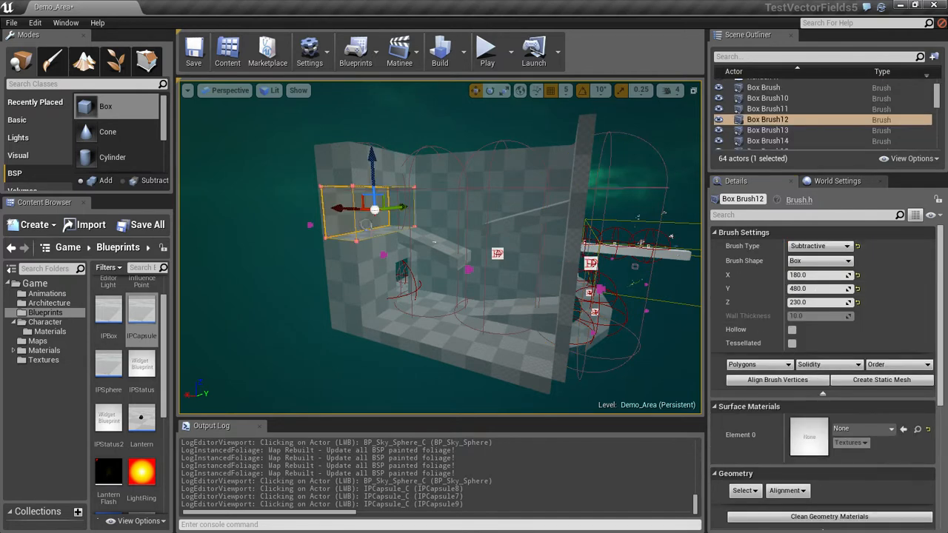
click(402, 274)
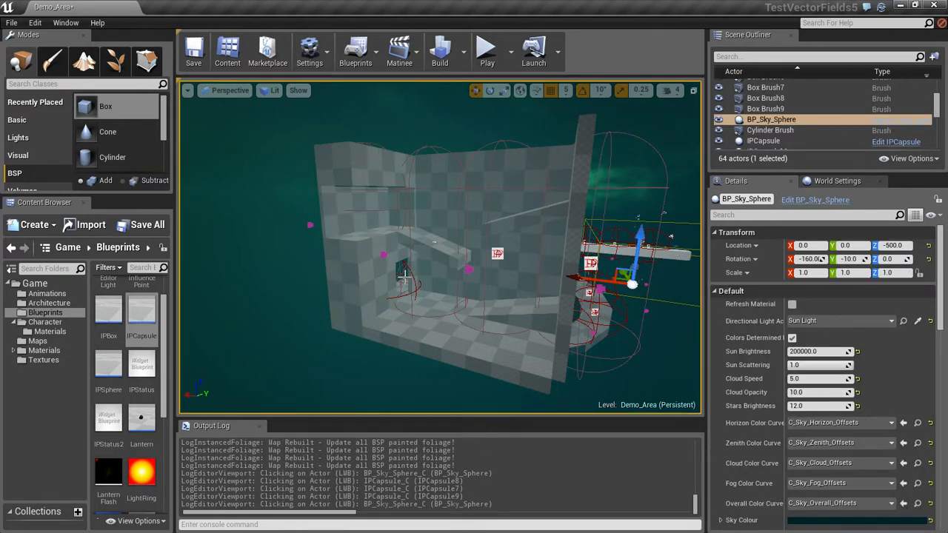
click(404, 277)
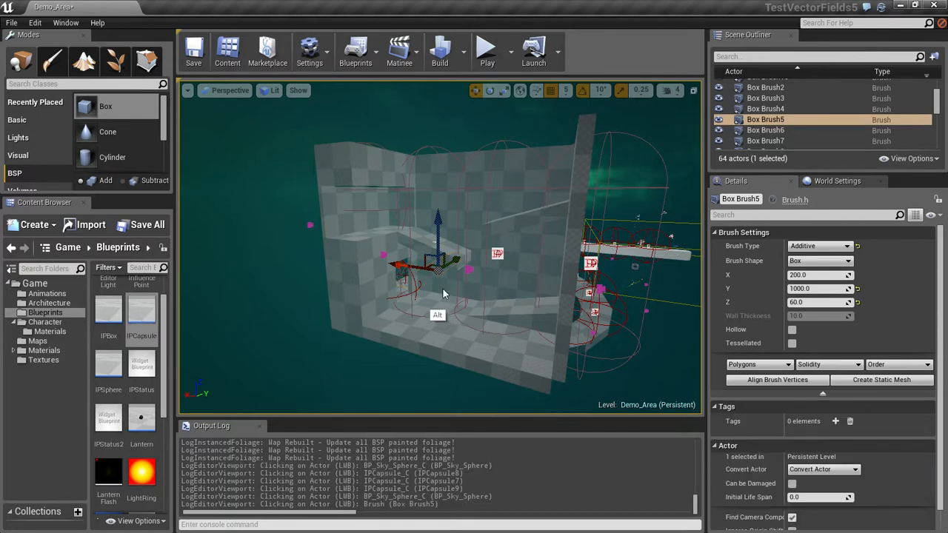
mouse_move(439, 316)
alt+mouse_down()
mouse_move(422, 309)
mouse_move(415, 283)
alt+mouse_up()
click(416, 277)
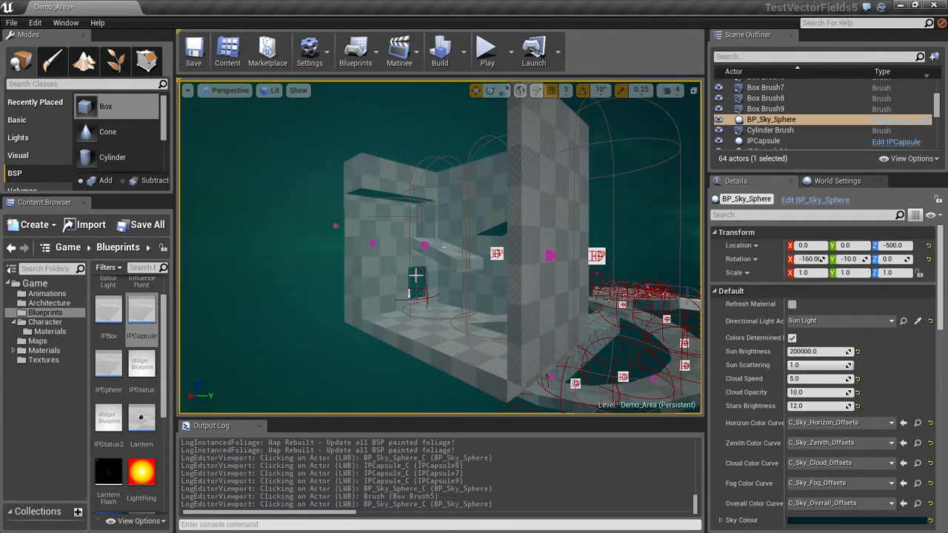
click(416, 276)
click(425, 273)
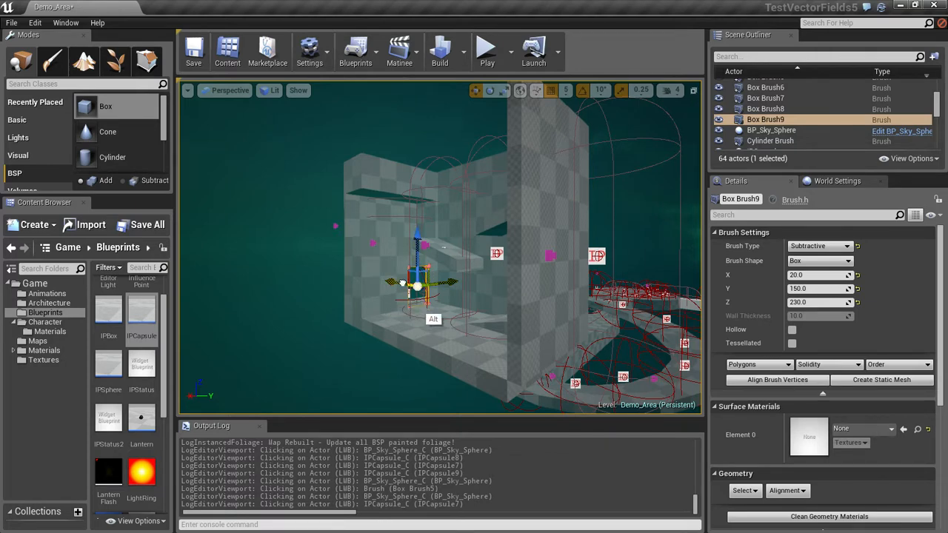
alt+drag(393, 283, 457, 294)
drag(482, 259, 482, 147)
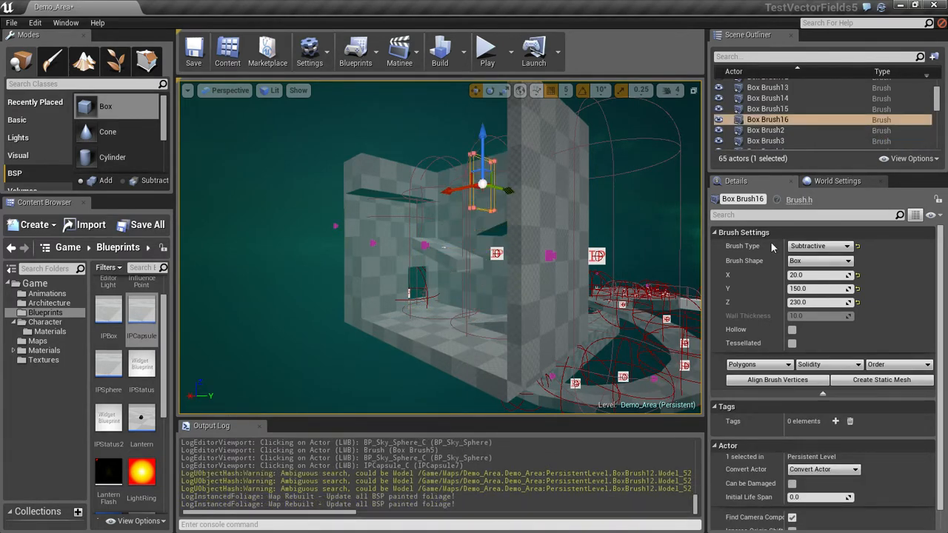
Resize the copied doorway brush to Y 40 and X 150, keeping it subtractive.
click(818, 289)
text(40)
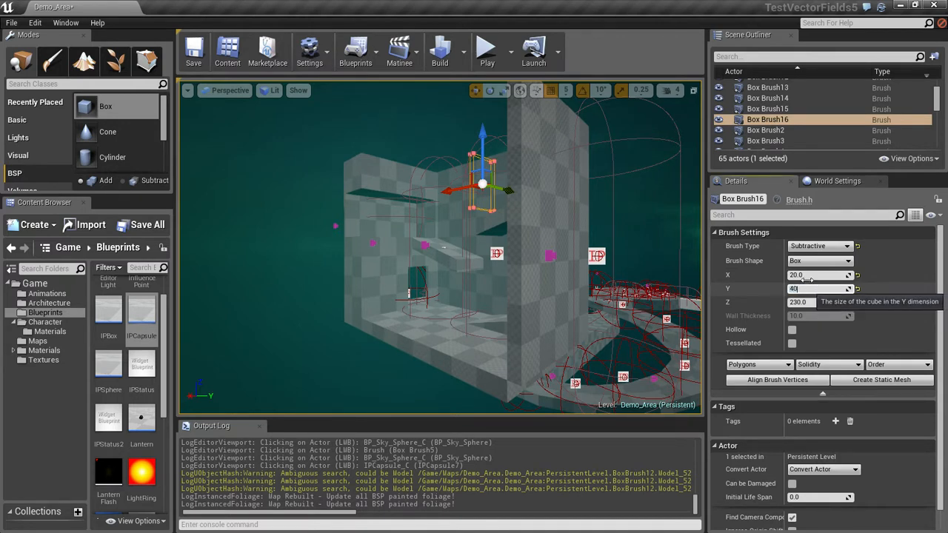
key(Return)
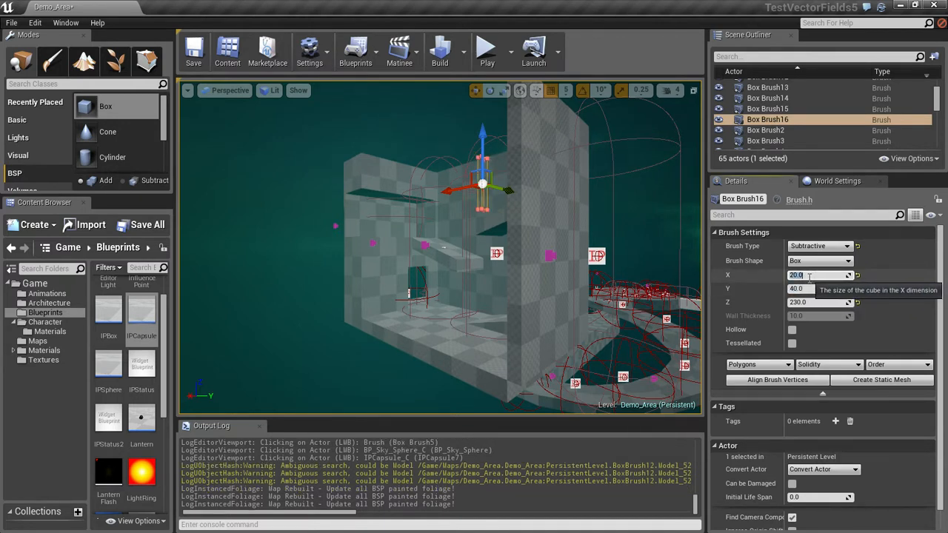
click(811, 275)
text(150)
key(Return)
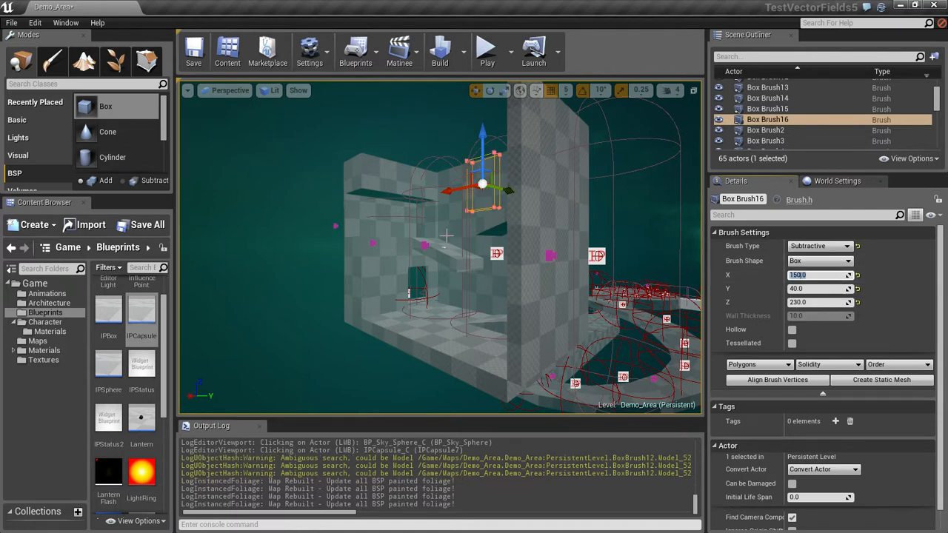
Move the doorway brush above the upper ledge and into the back wall to cut an opening through it.
mouse_move(471, 236)
alt+mouse_down()
mouse_move(553, 271)
mouse_move(508, 220)
alt+mouse_up()
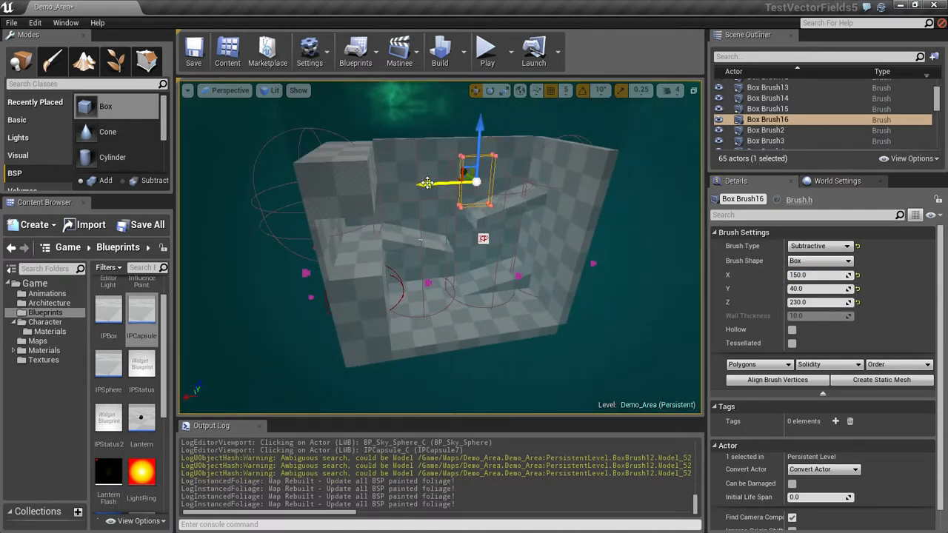
mouse_move(426, 183)
mouse_down()
mouse_move(495, 185)
mouse_move(491, 168)
mouse_move(477, 165)
mouse_move(488, 164)
mouse_up()
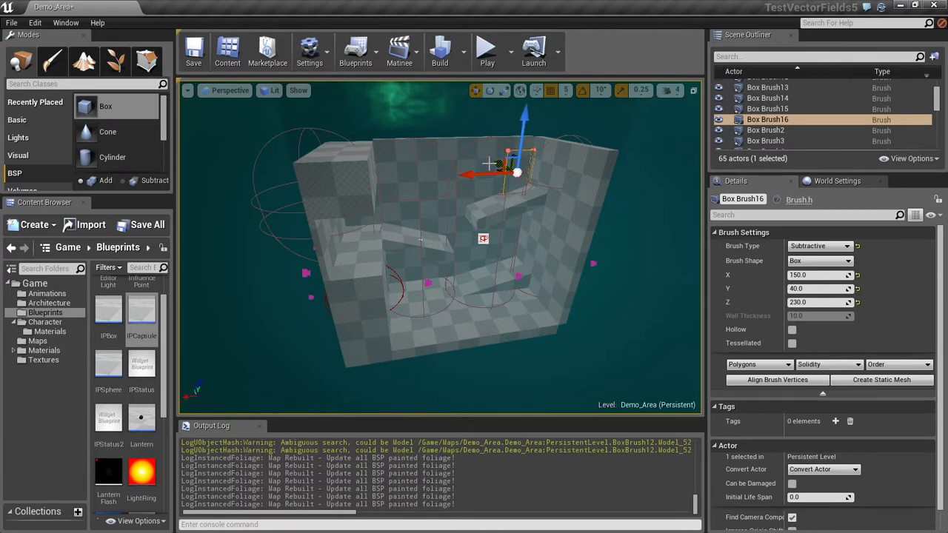
mouse_move(656, 203)
alt+mouse_down()
mouse_move(595, 177)
mouse_move(560, 199)
mouse_move(442, 211)
mouse_move(490, 194)
alt+mouse_up()
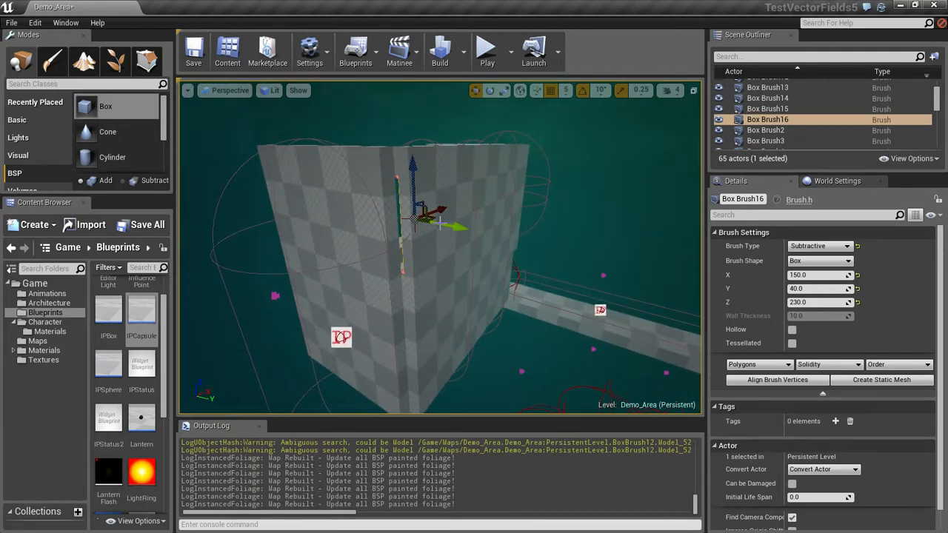
drag(449, 226, 468, 228)
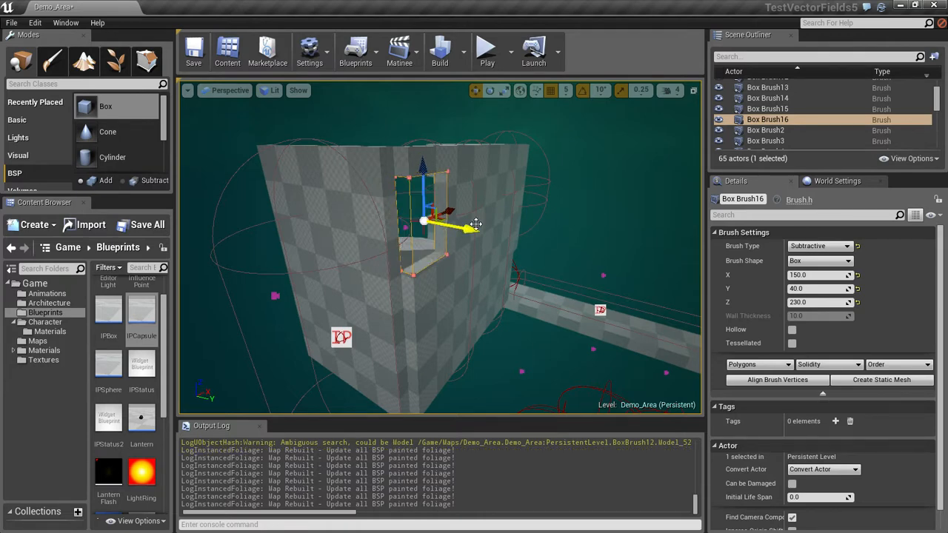
Switch the upper ledge brush beside the back-wall doorway into geometry editing.
mouse_move(544, 225)
alt+mouse_down()
mouse_move(486, 220)
mouse_move(516, 219)
mouse_move(532, 205)
mouse_move(578, 232)
mouse_move(518, 185)
alt+mouse_up()
click(533, 214)
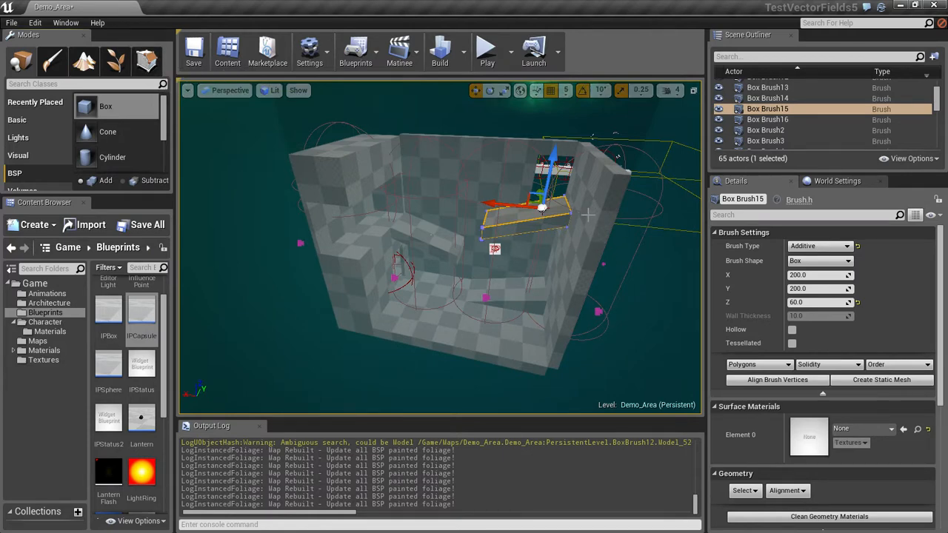
click(146, 61)
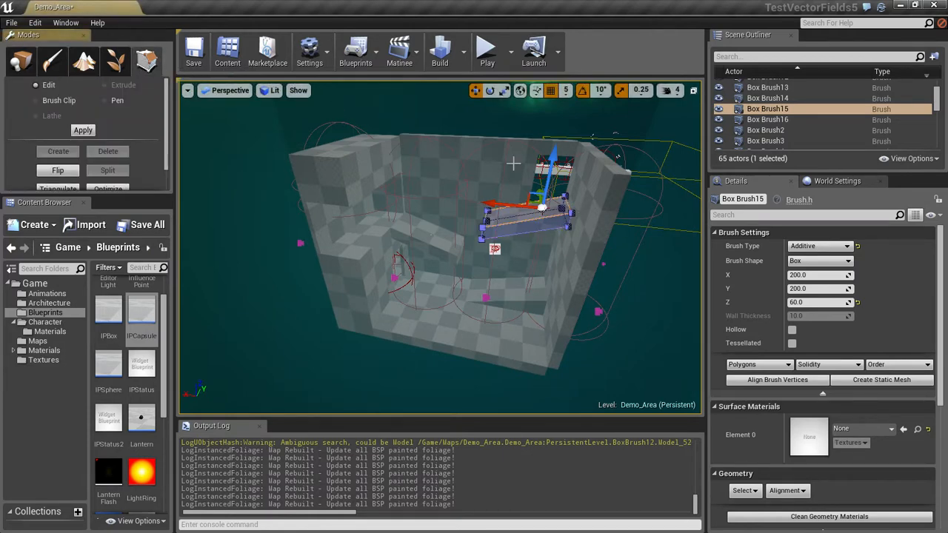
alt+drag(614, 220, 604, 225)
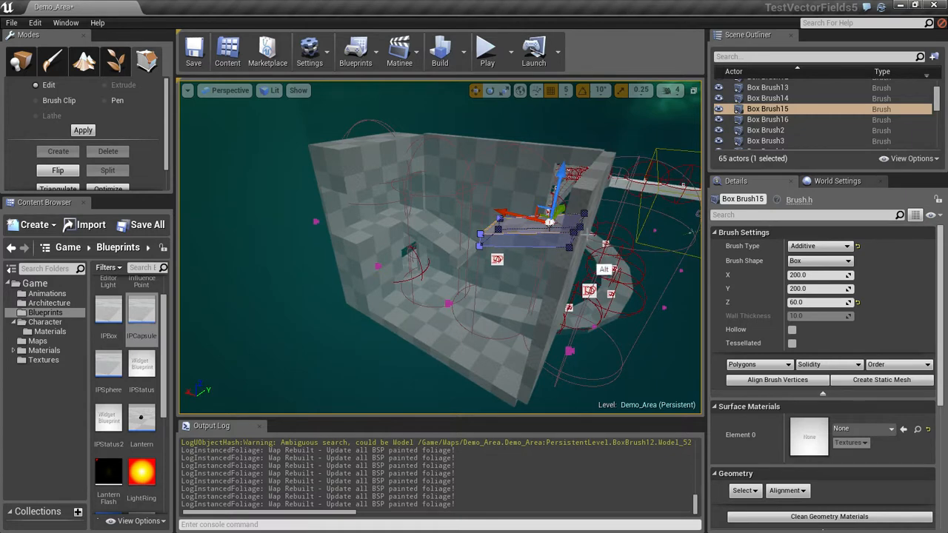
mouse_move(566, 262)
alt+mouse_down()
mouse_move(544, 227)
mouse_move(506, 216)
alt+mouse_up()
click(550, 230)
click(506, 214)
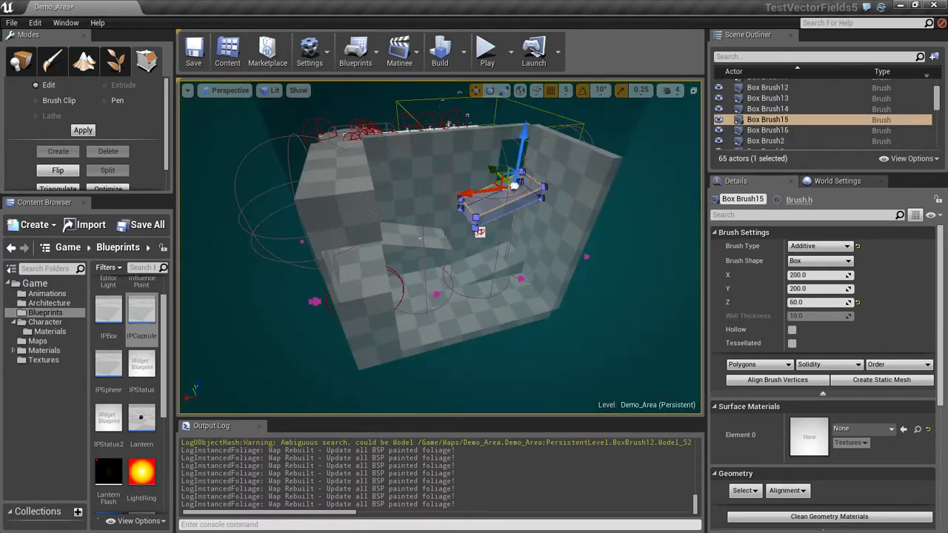
click(503, 194)
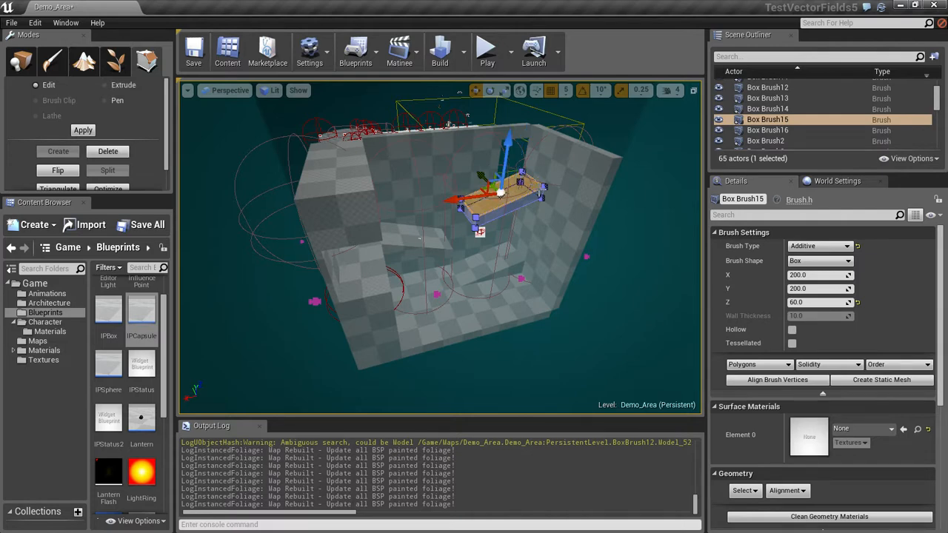
alt+drag(544, 182, 530, 167)
alt+right_drag(552, 163, 683, 190)
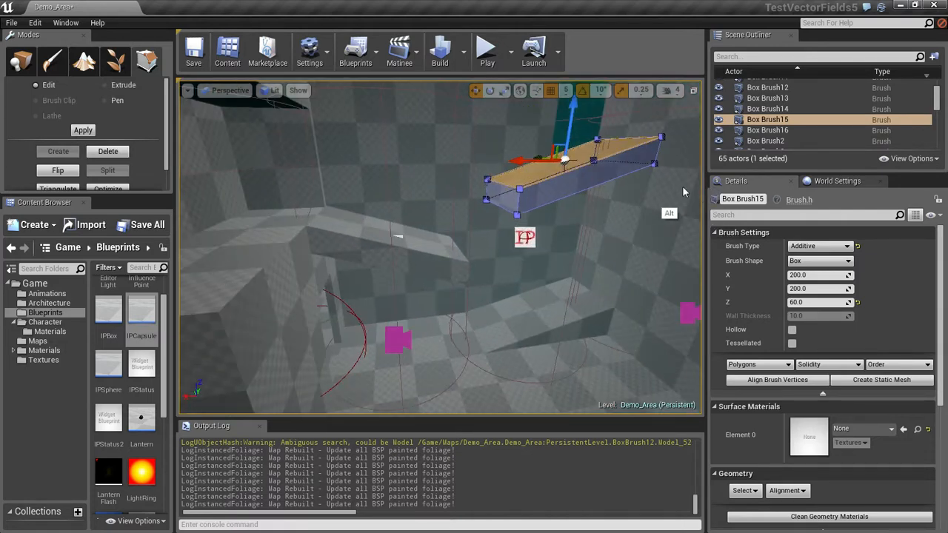
alt+drag(653, 183, 746, 174)
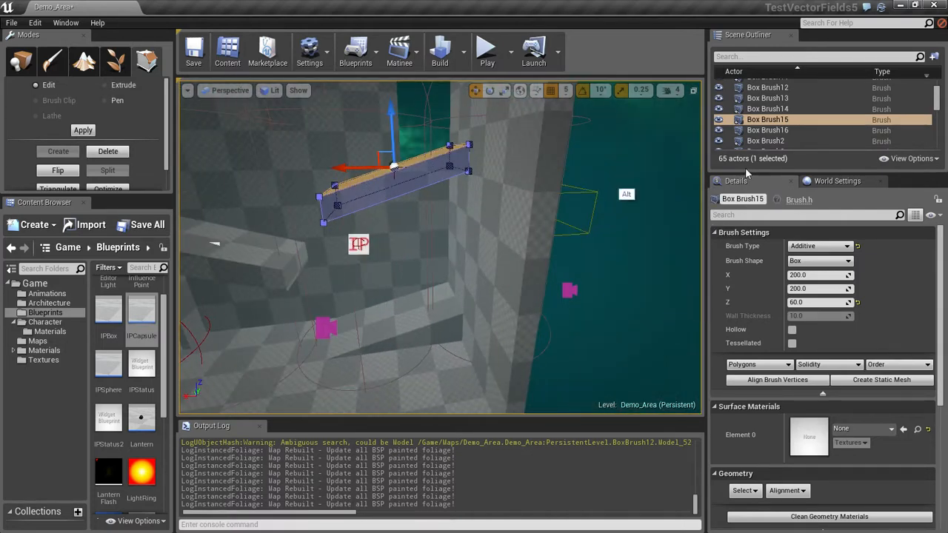
Select the four vertices at the upper ledge's side-wall end and pull them back to the doorway's near edge.
click(469, 158)
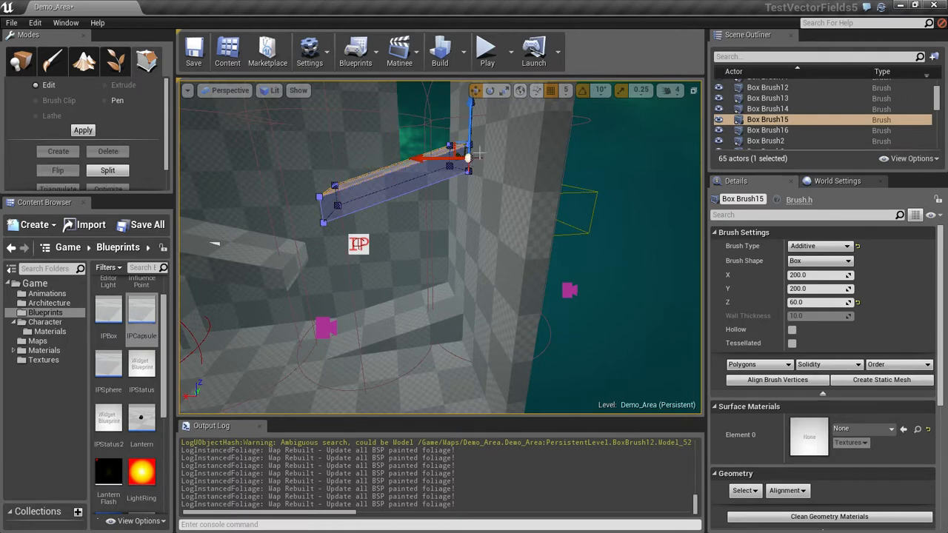
click(462, 151)
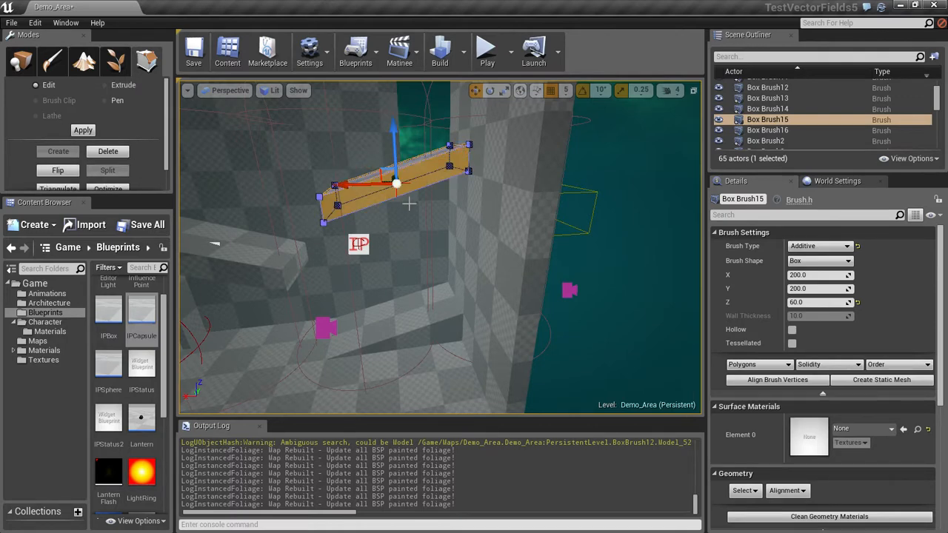
mouse_move(469, 145)
alt+mouse_down()
mouse_move(456, 146)
mouse_move(472, 145)
alt+mouse_up()
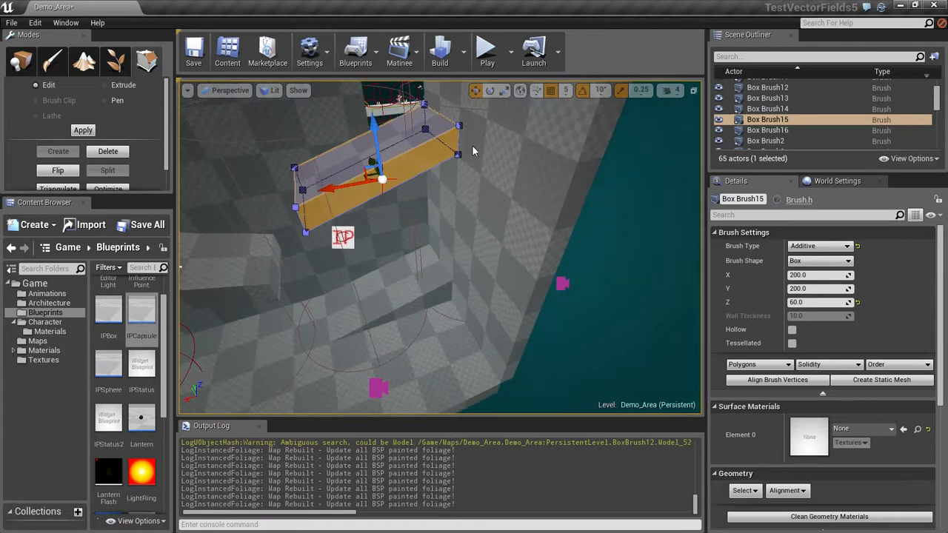
click(422, 119)
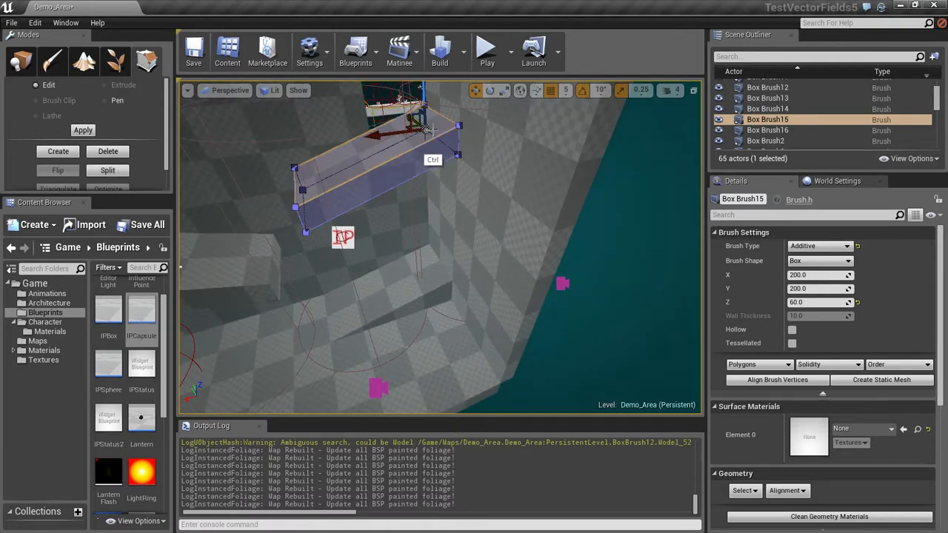
ctrl+click(459, 126)
ctrl+click(457, 154)
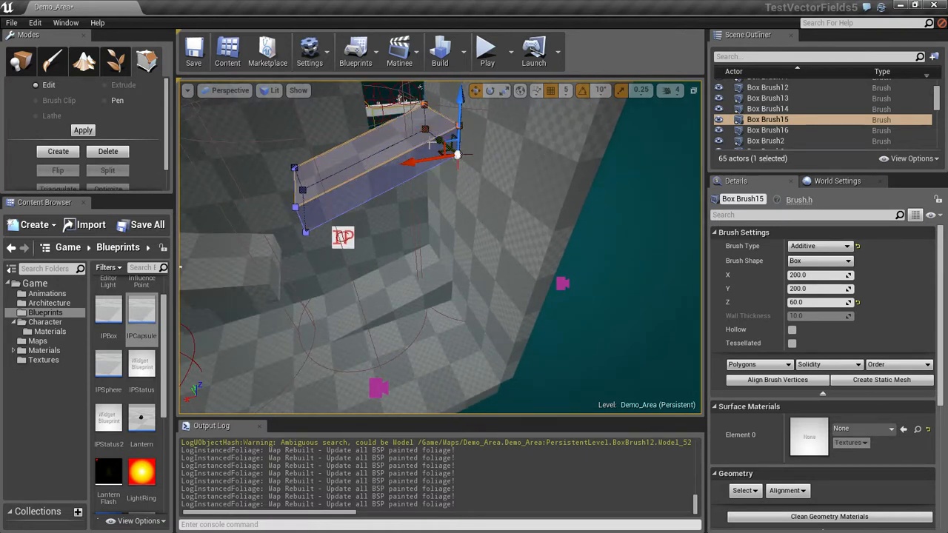
right_drag(457, 155, 442, 153)
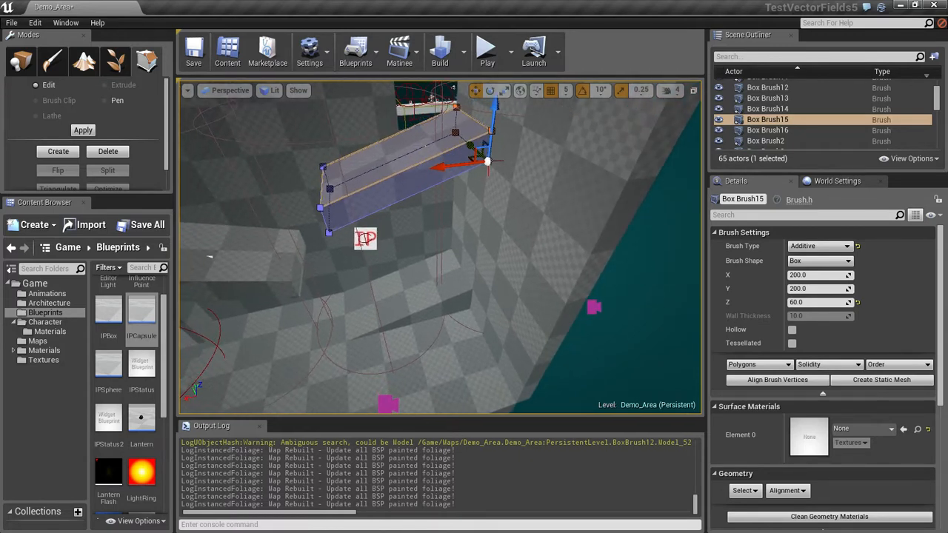
mouse_move(497, 165)
right_down()
mouse_move(460, 171)
mouse_move(495, 152)
right_up()
mouse_move(470, 199)
mouse_down()
mouse_move(481, 200)
mouse_move(365, 213)
mouse_up()
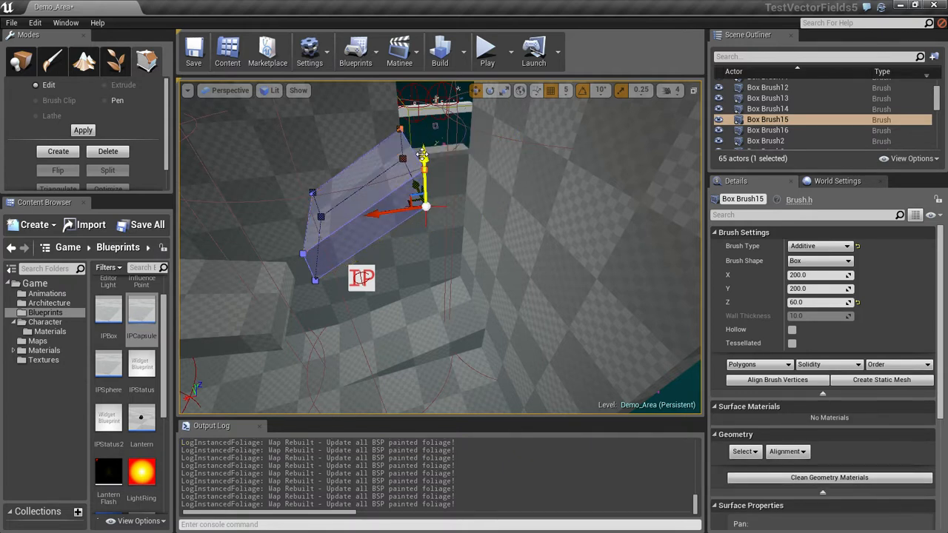
Adjust the height of the ledge's four end vertices to sit just below the doorway's sill.
mouse_move(423, 163)
mouse_down()
mouse_move(423, 202)
mouse_move(436, 157)
mouse_move(415, 156)
mouse_move(400, 170)
mouse_move(450, 157)
mouse_move(490, 95)
mouse_move(454, 114)
mouse_move(539, 145)
mouse_up()
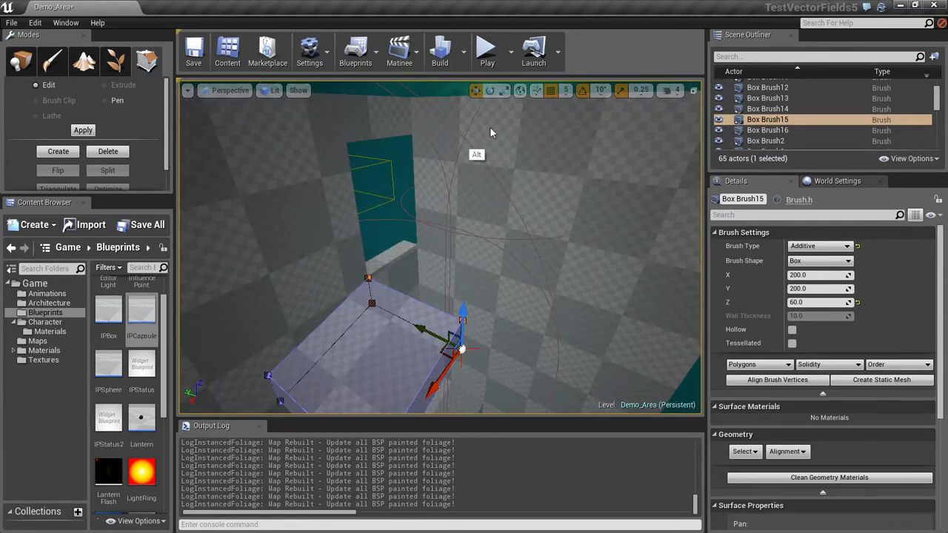
alt+drag(489, 127, 405, 133)
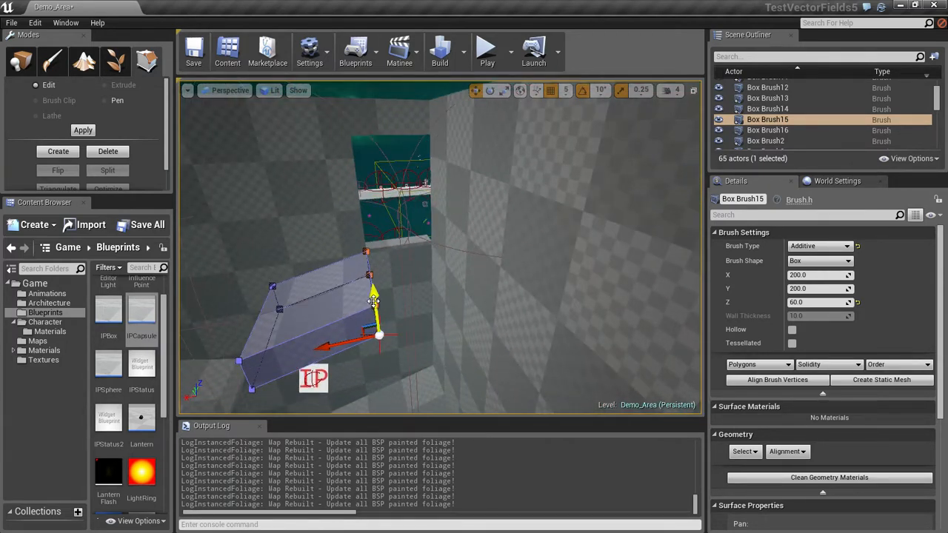
drag(372, 297, 371, 294)
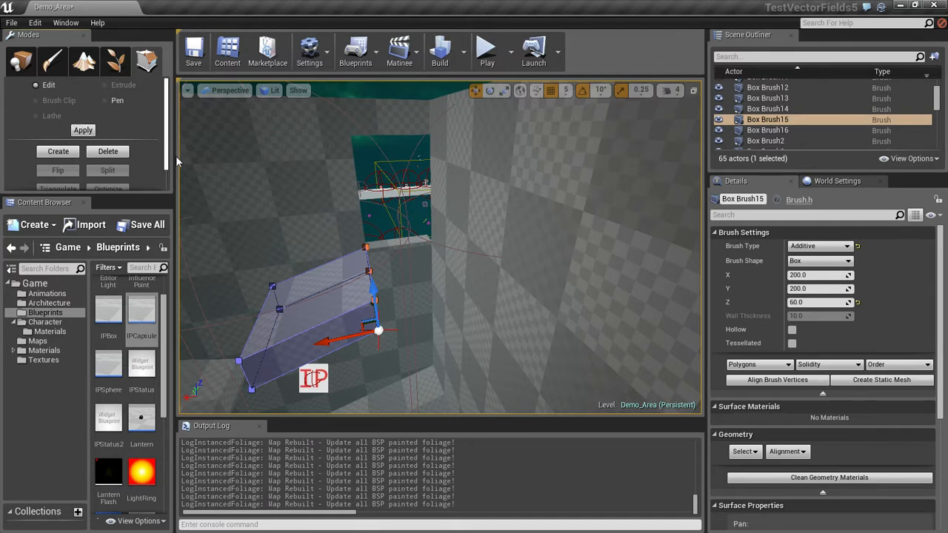
Extrude the ledge's end face to the side wall in local coordinates, forming a flat landing in front of the doorway.
alt+drag(408, 269, 389, 268)
click(363, 268)
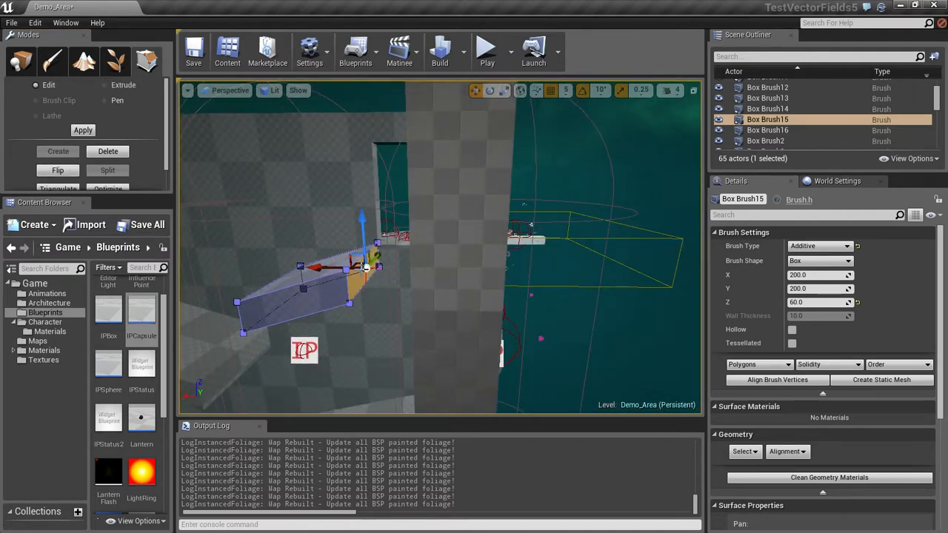
click(106, 85)
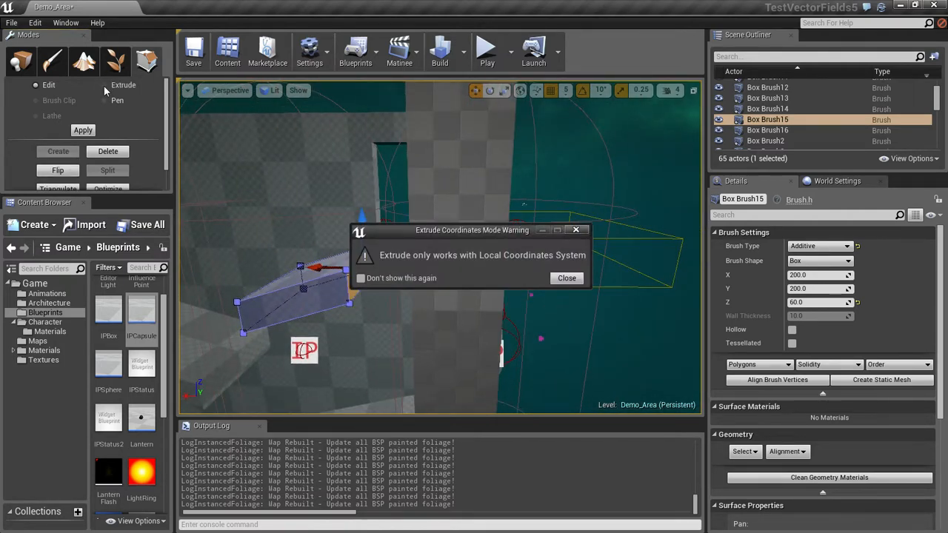
click(564, 278)
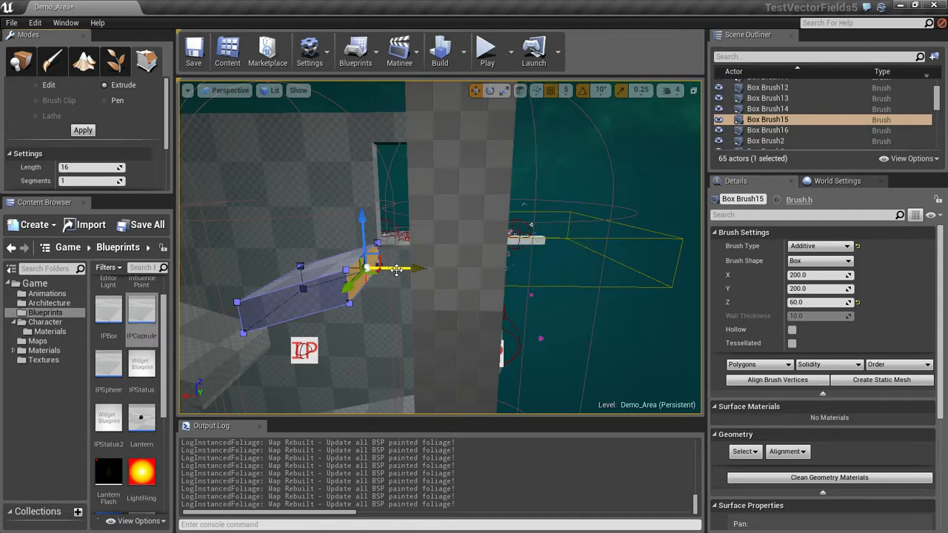
mouse_move(404, 249)
alt+mouse_down()
mouse_move(424, 274)
mouse_move(495, 278)
alt+mouse_up()
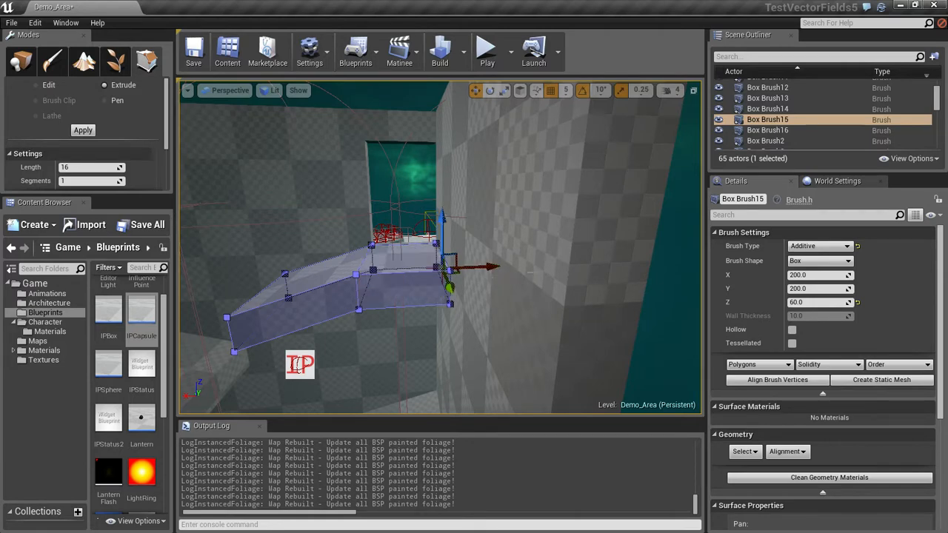
Leave geometry editing and raise the subtractive doorway brush slightly so its bottom edge meets the landing.
click(405, 164)
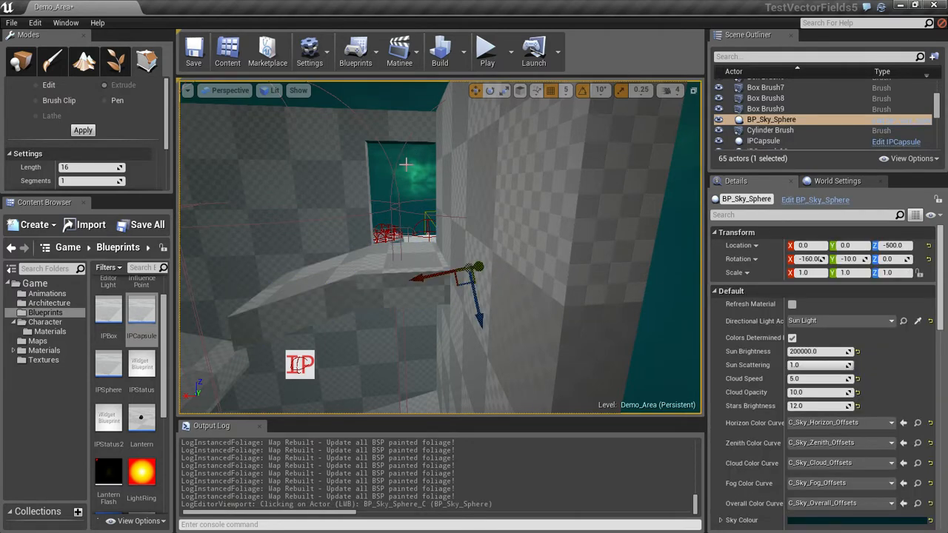
alt+drag(526, 217, 302, 241)
click(21, 61)
alt+drag(526, 255, 510, 249)
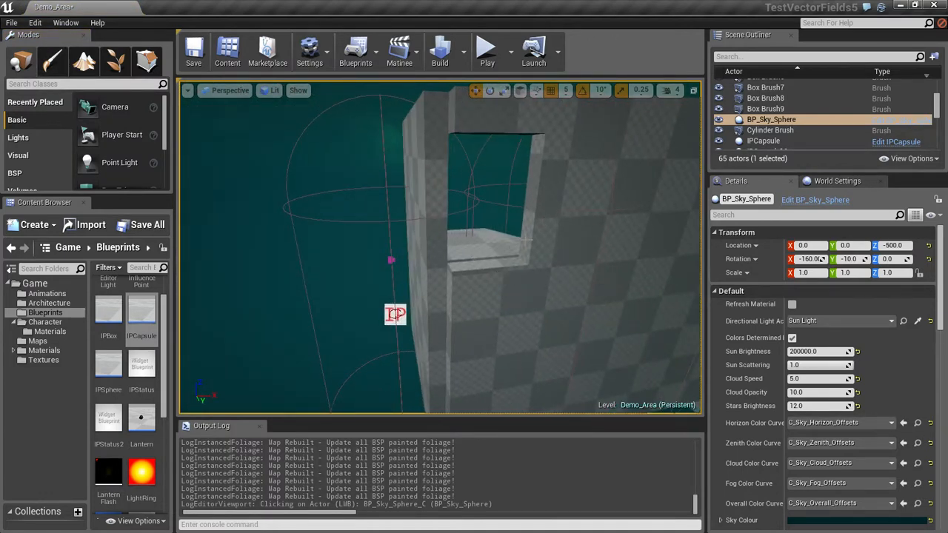
click(526, 240)
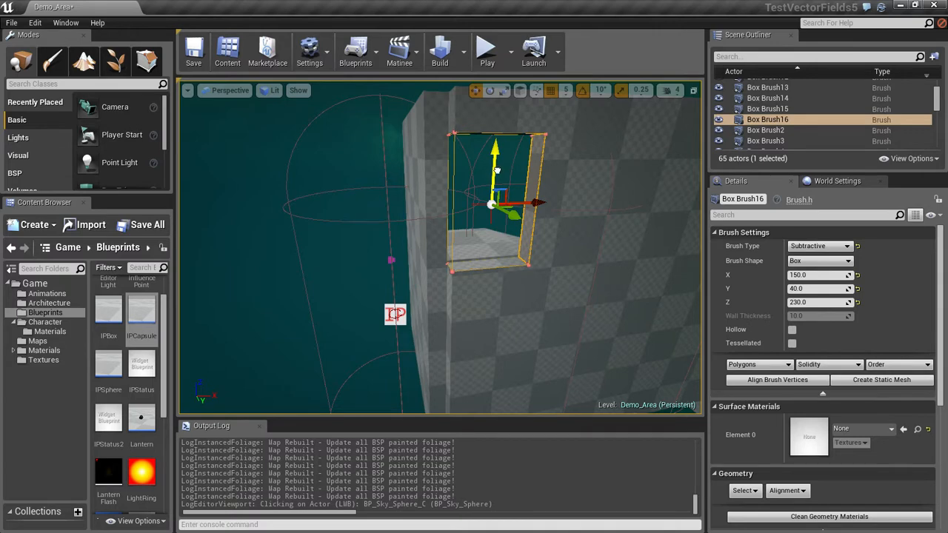
drag(496, 171, 497, 167)
click(321, 169)
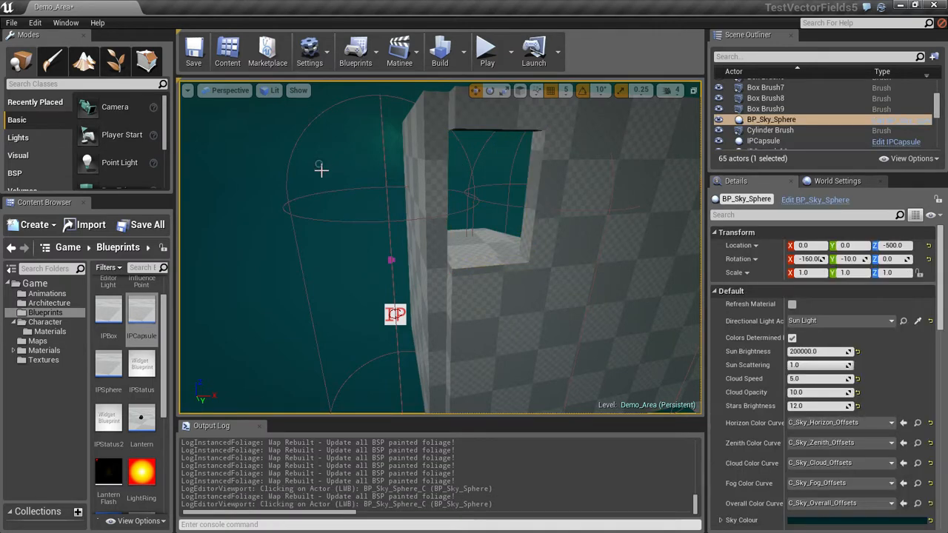
Add an additive box brush outside the back wall, below the upper doorway.
alt+drag(233, 203, 159, 230)
alt+drag(174, 263, 319, 223)
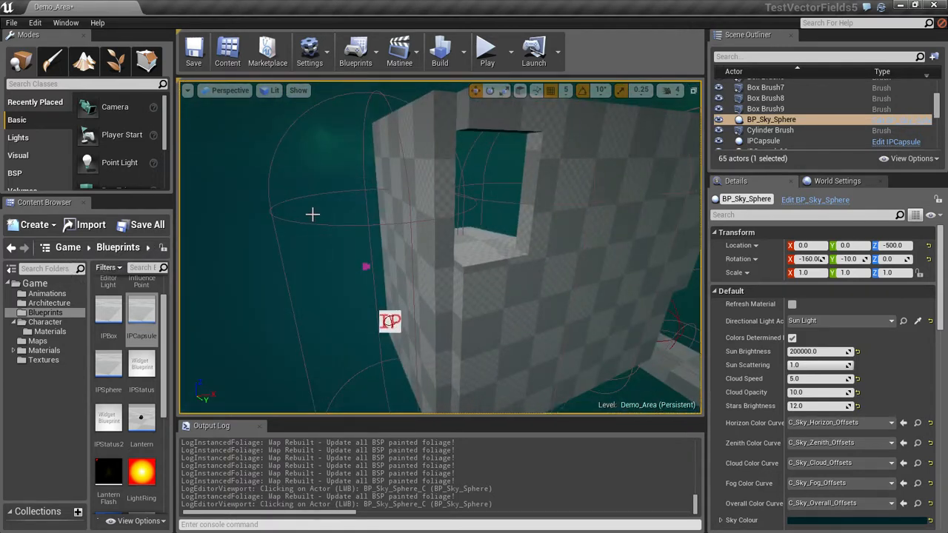
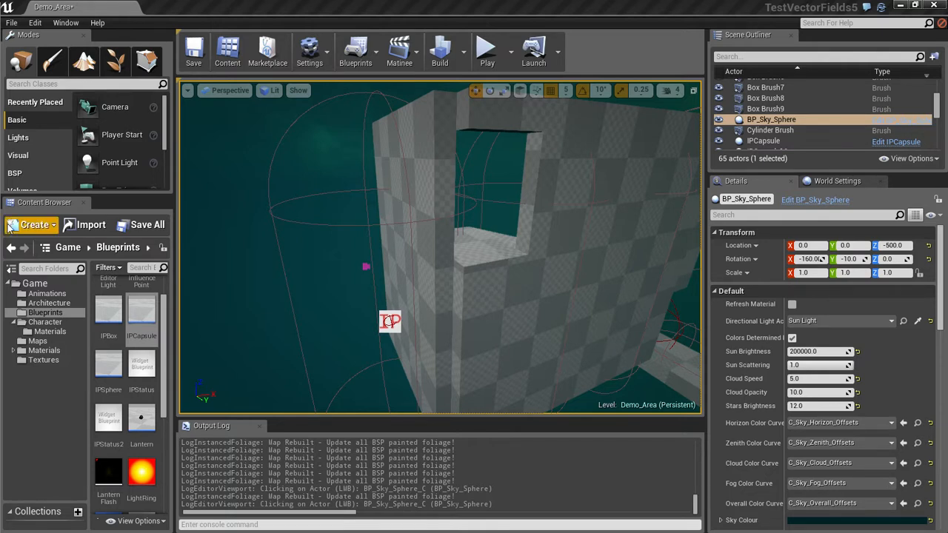
alt+drag(298, 289, 203, 316)
alt+drag(298, 291, 359, 293)
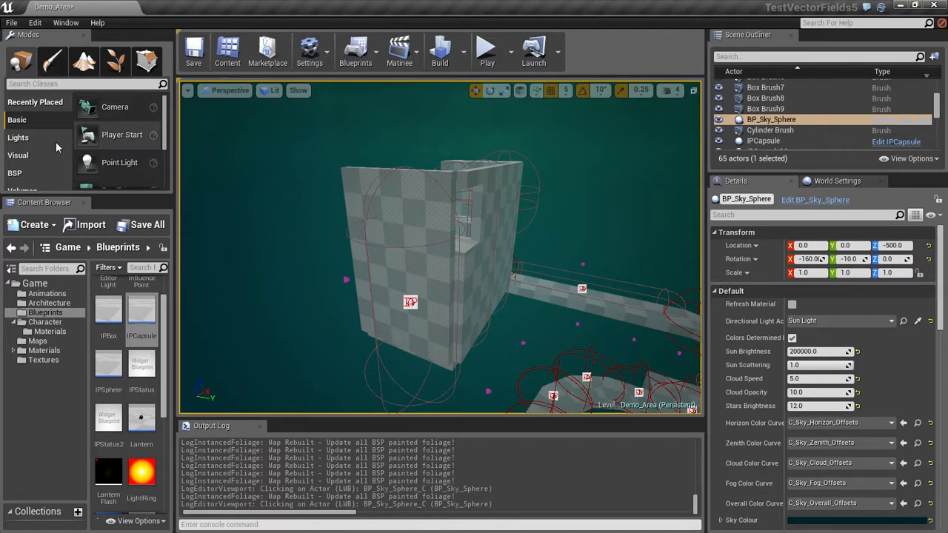
click(28, 174)
mouse_move(90, 106)
mouse_down()
mouse_move(534, 315)
mouse_move(474, 267)
mouse_up()
mouse_move(571, 287)
alt+mouse_down()
mouse_move(547, 282)
mouse_move(518, 300)
mouse_move(496, 267)
alt+mouse_up()
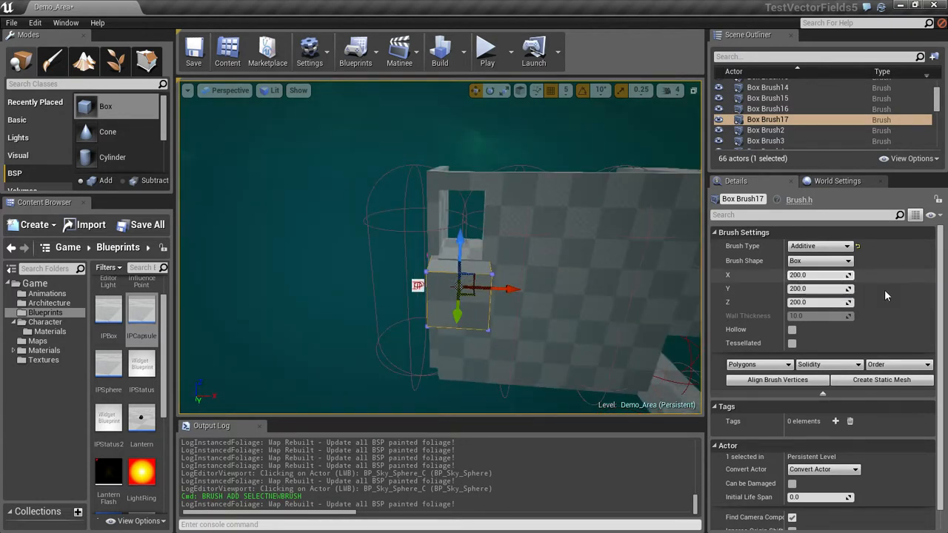
Resize the new box brush to X 150, Y 500 and Z 60.
click(812, 302)
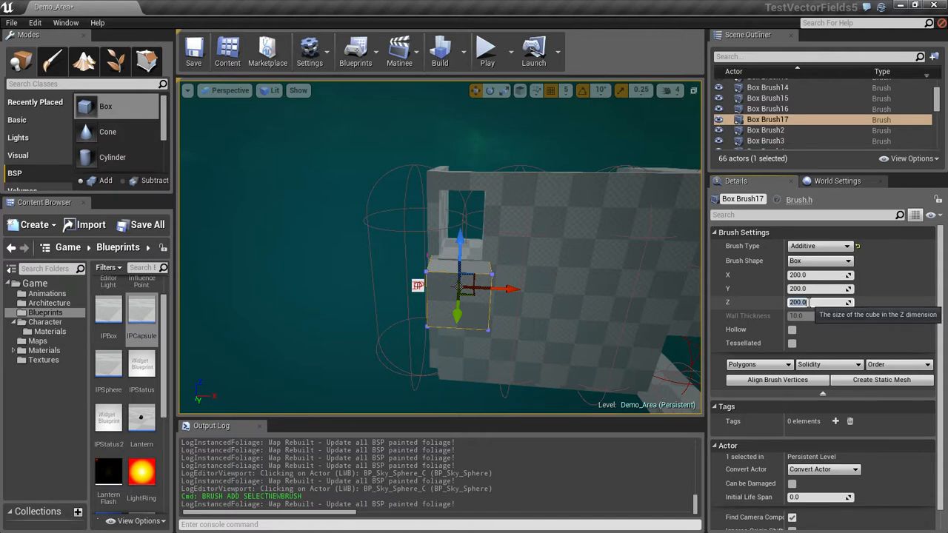
text(60)
key(Return)
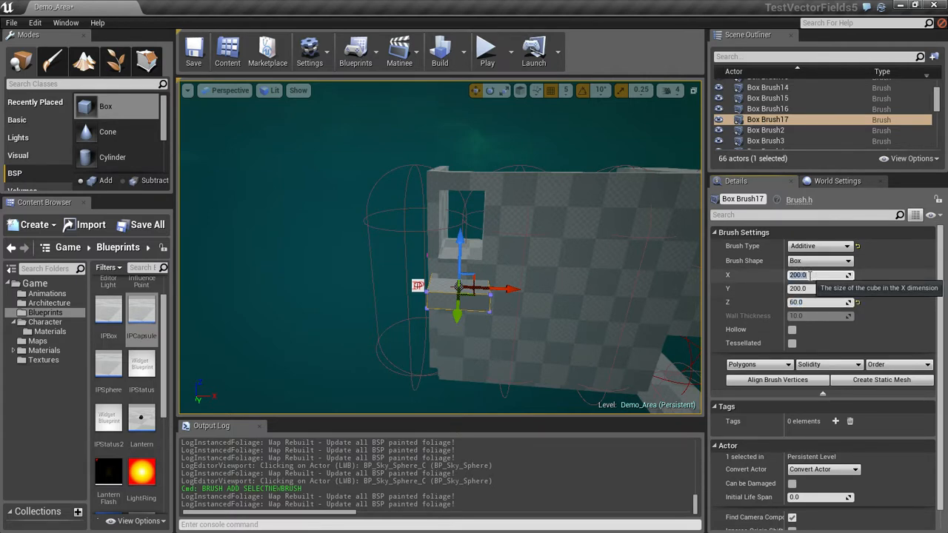
click(797, 275)
text(150)
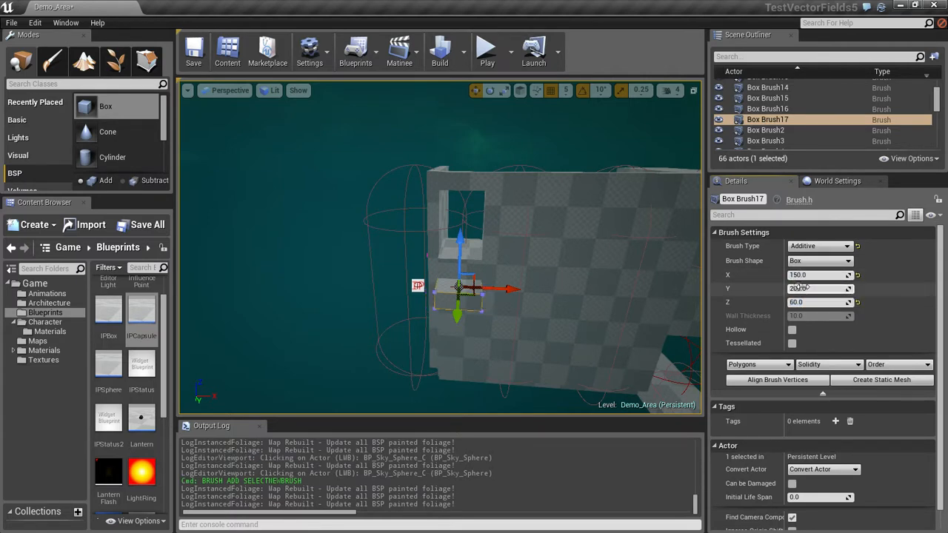
click(809, 288)
text(500)
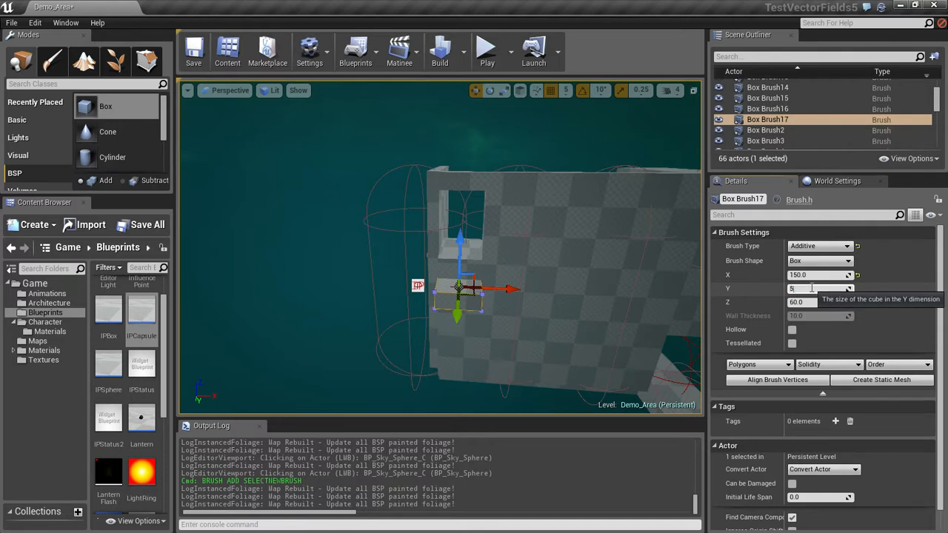
key(Return)
Raise the new walkway brush to doorway height, slide it flush against the outer wall below the opening, and deselect it.
drag(459, 250, 470, 224)
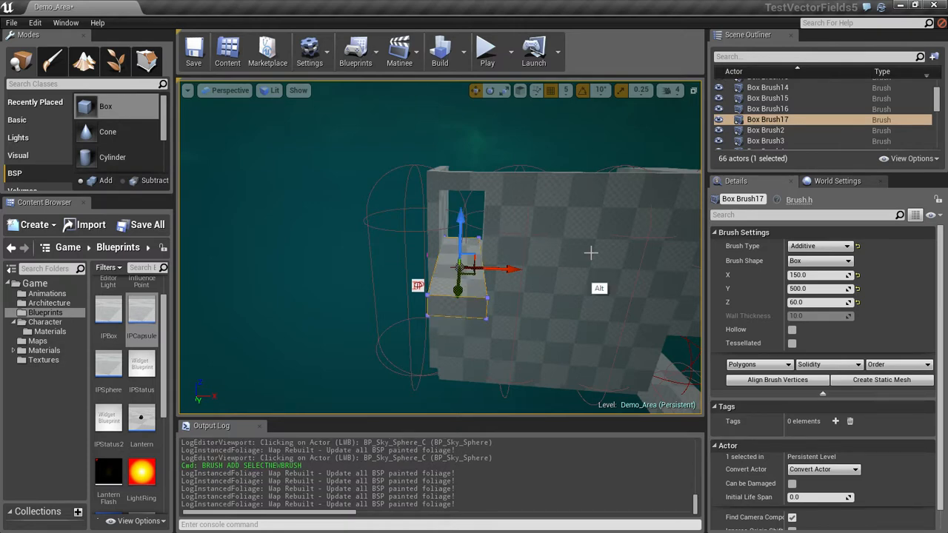
mouse_move(583, 261)
alt+mouse_down()
mouse_move(450, 309)
mouse_move(430, 273)
mouse_move(284, 280)
alt+mouse_up()
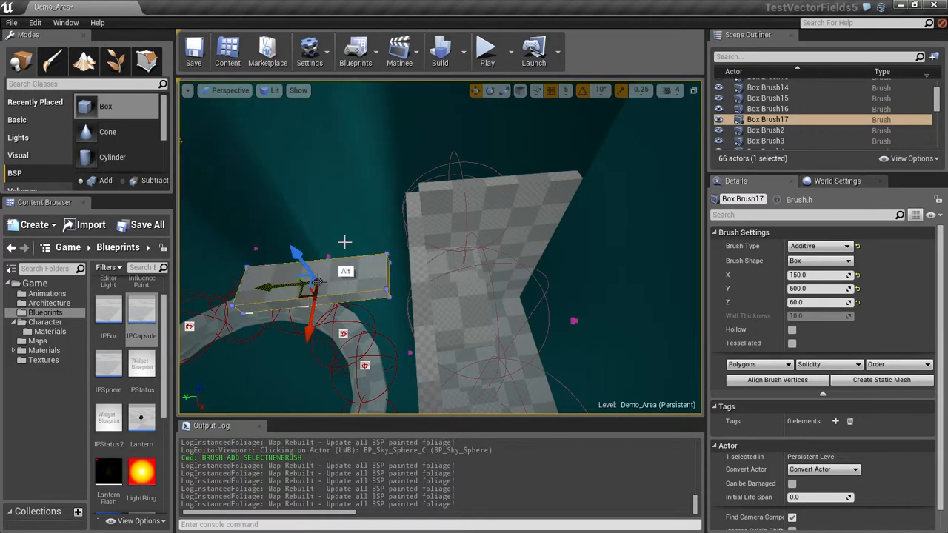
mouse_move(357, 233)
alt+mouse_down()
mouse_move(394, 215)
mouse_move(333, 248)
alt+mouse_up()
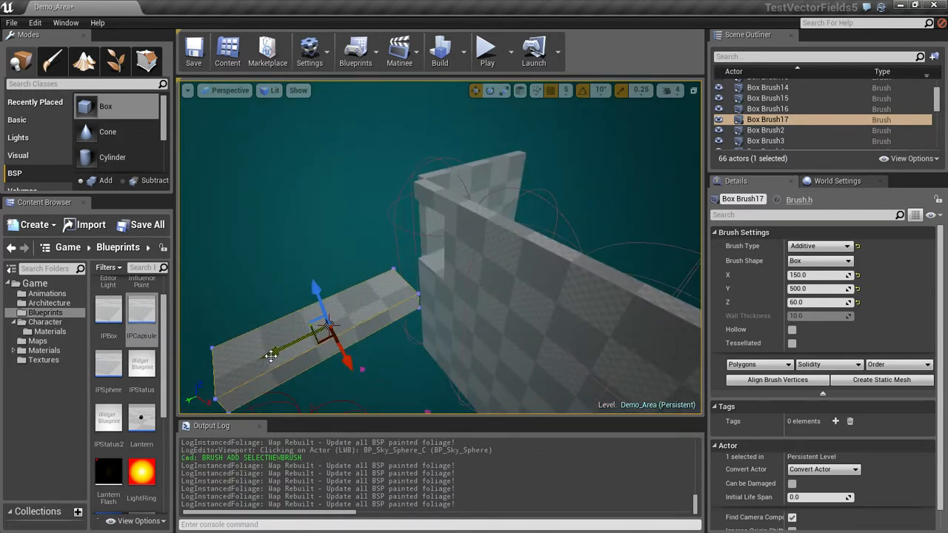
drag(271, 356, 323, 350)
click(314, 282)
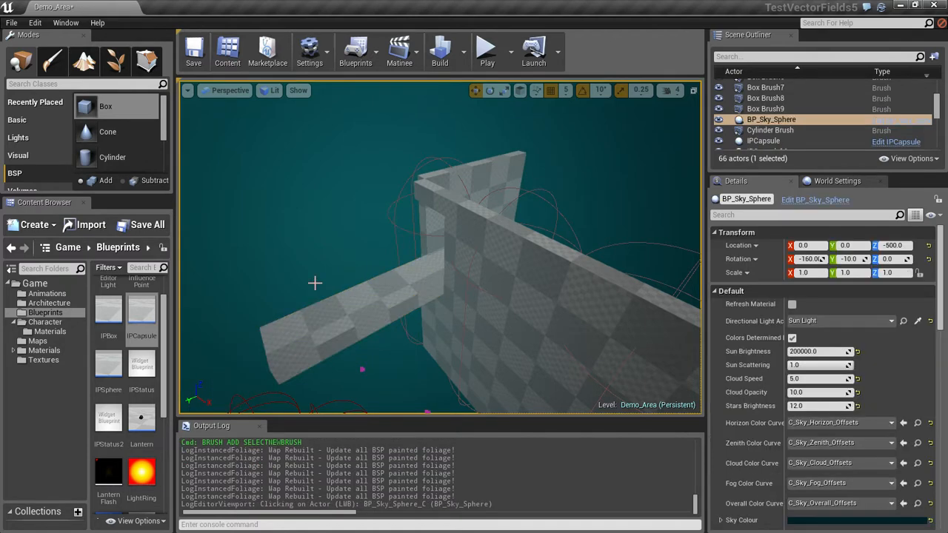
mouse_move(405, 269)
alt+mouse_down()
mouse_move(482, 253)
mouse_move(542, 276)
alt+mouse_up()
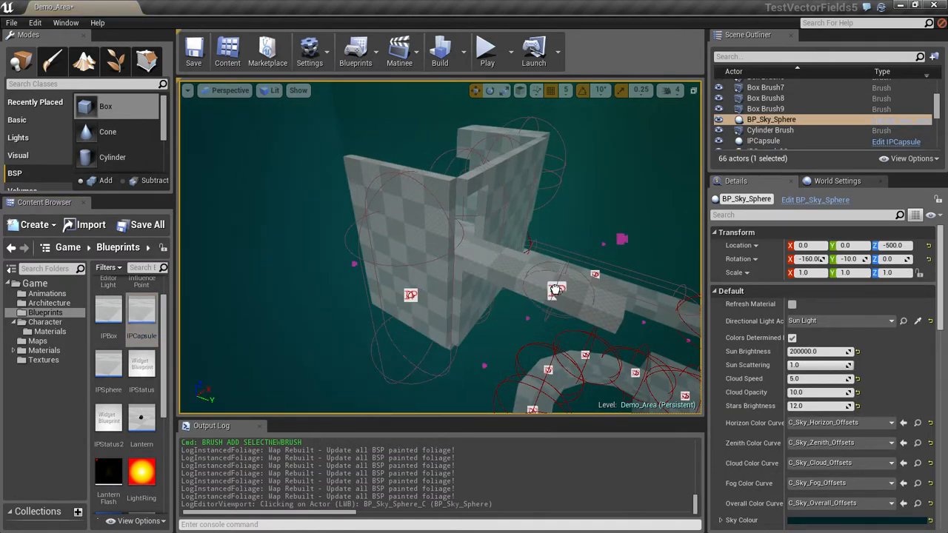
Place an IPCapsule on the walkway with half height 300 and an X rotation of 90.
drag(541, 268, 540, 268)
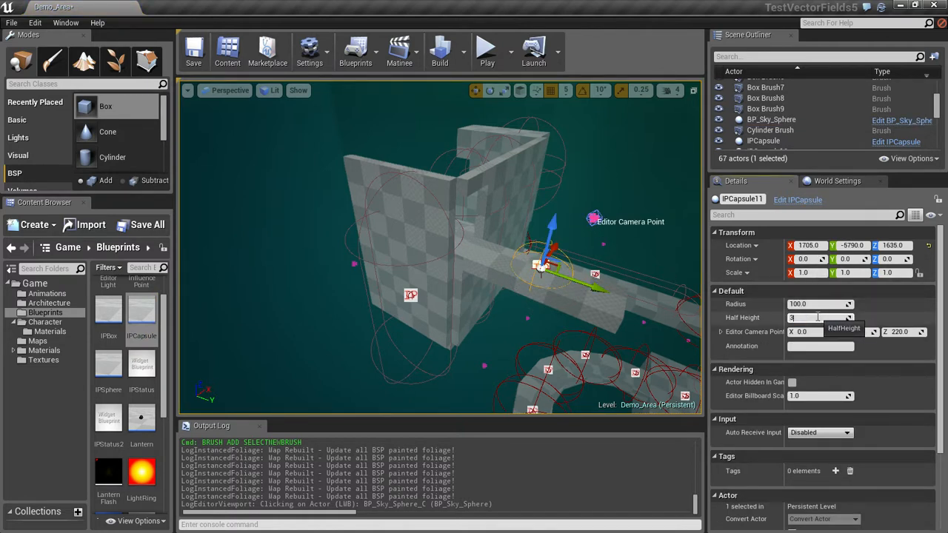
click(827, 317)
text(300)
key(Return)
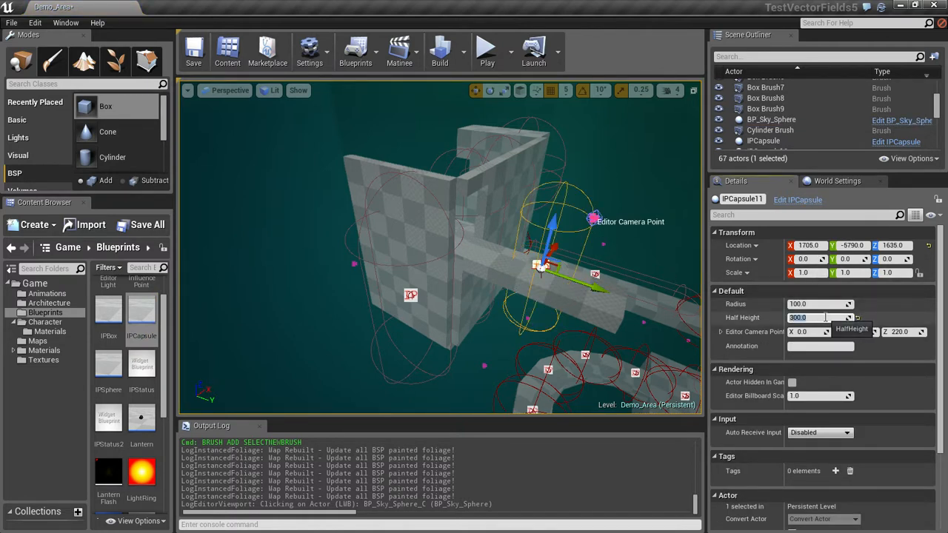
click(850, 260)
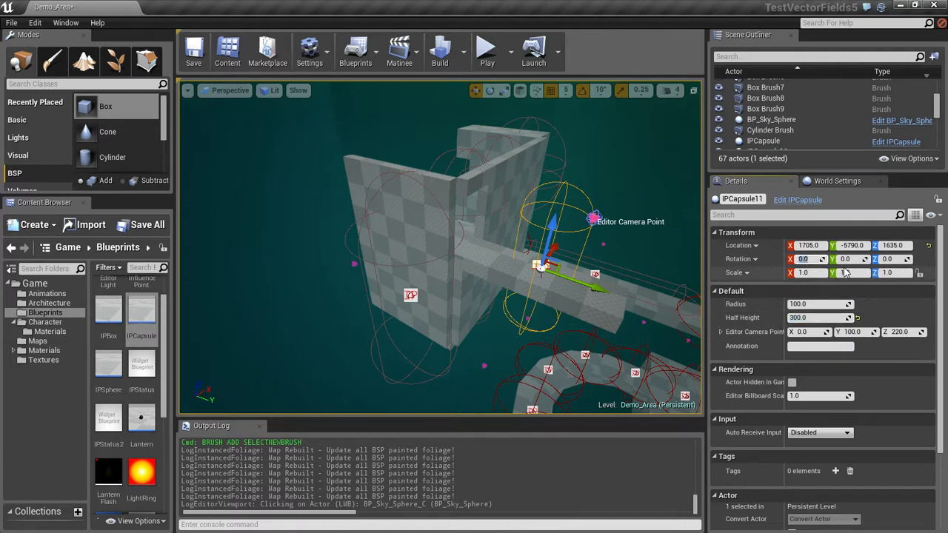
text(90)
key(Return)
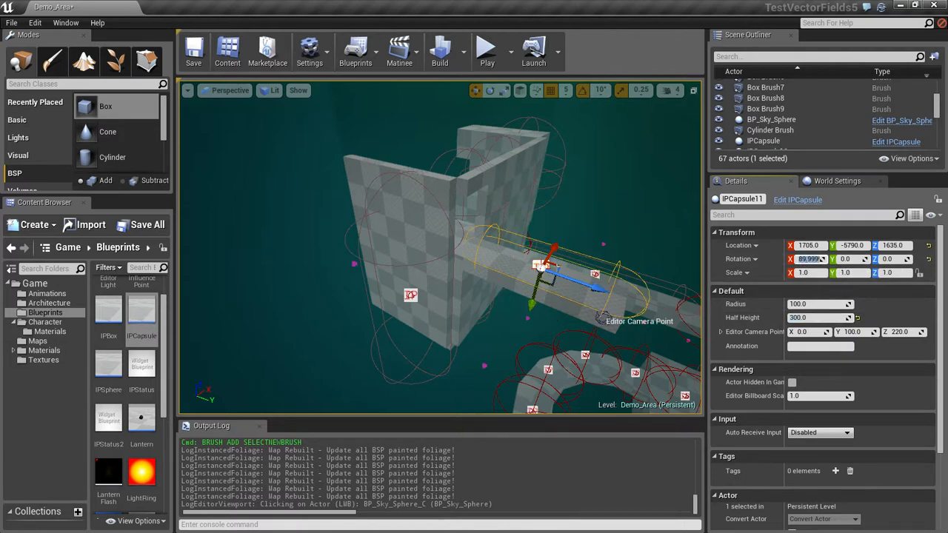
Try the capsule nearer the doorway with radius 200 and half height 400, and delete it.
drag(536, 303, 552, 267)
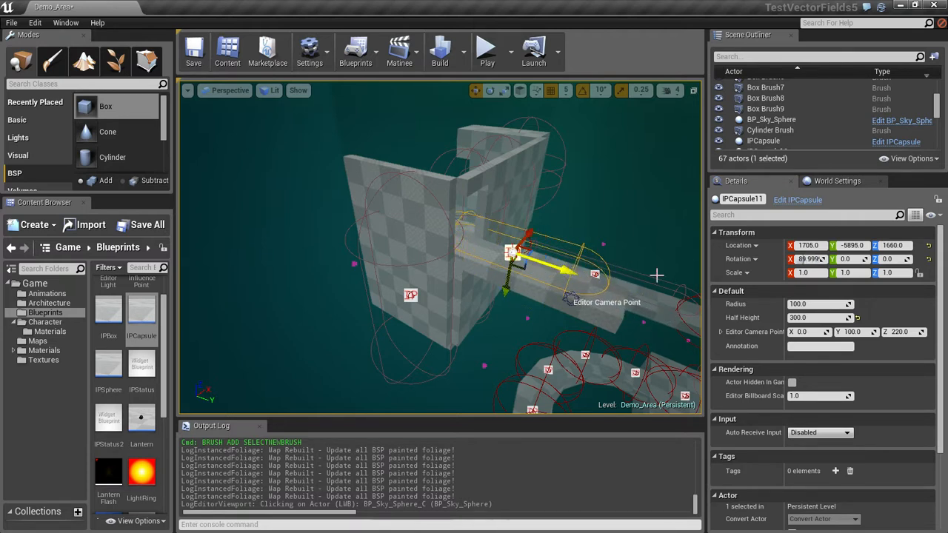
click(785, 303)
text(200)
key(Return)
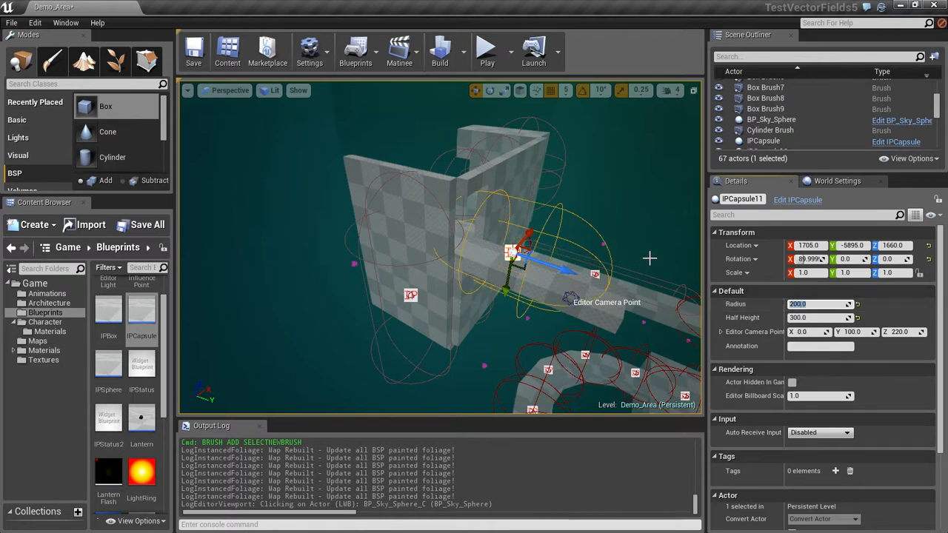
click(813, 317)
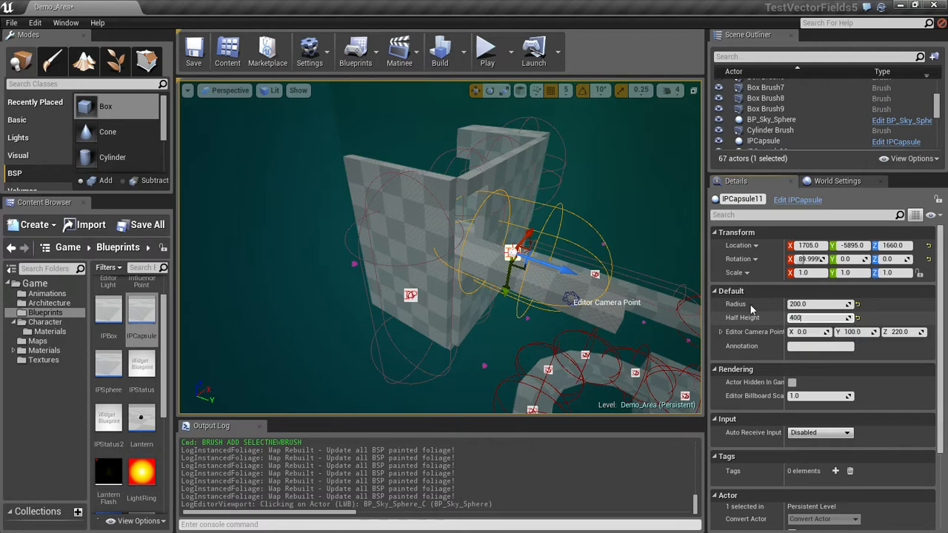
key(Return)
drag(566, 271, 582, 280)
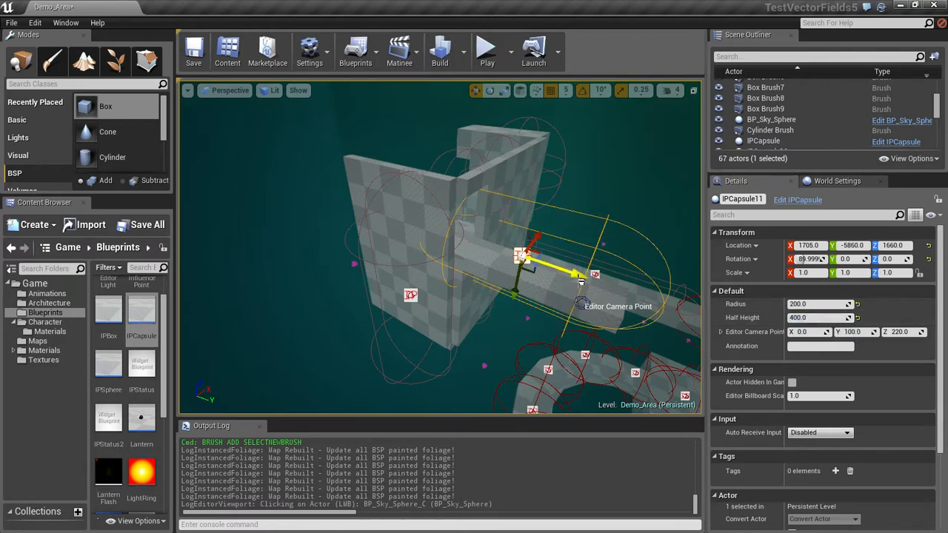
alt+drag(525, 213, 322, 246)
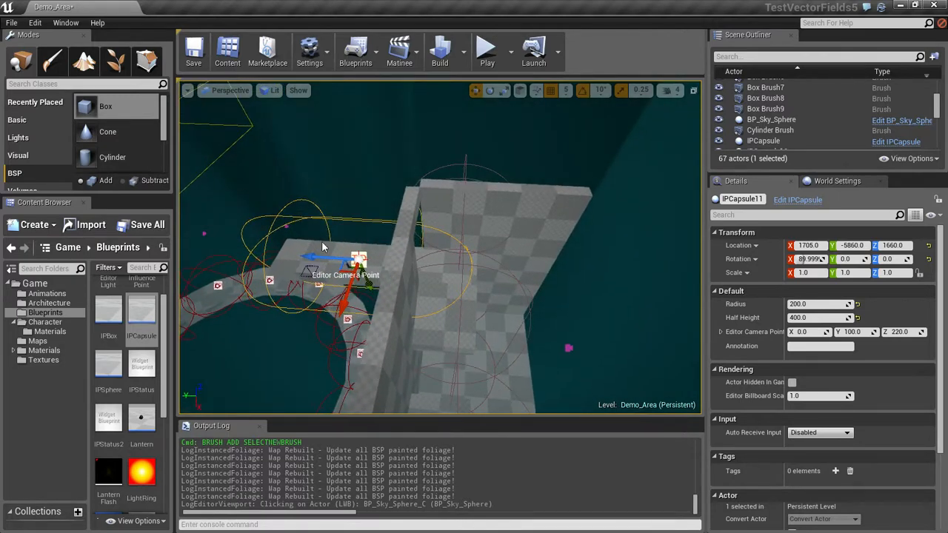
key(Delete)
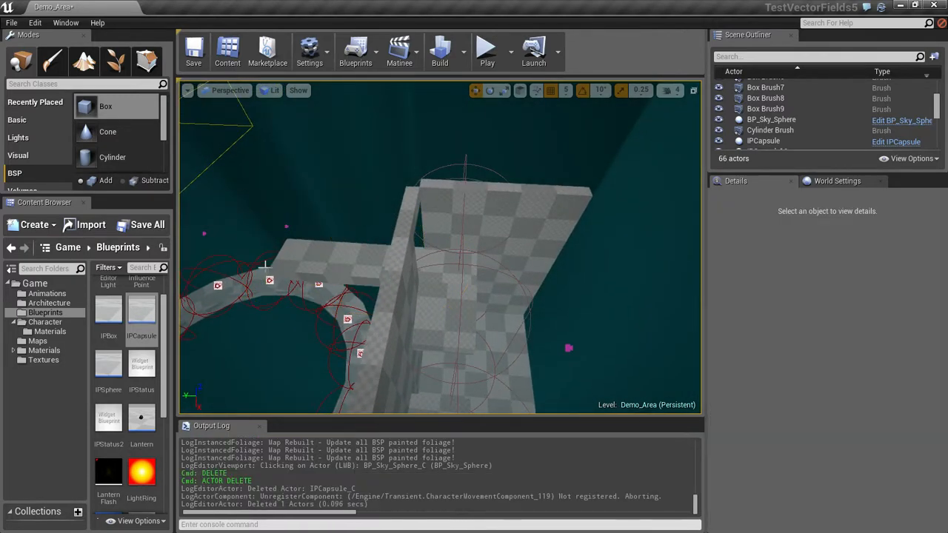
Place an IPSphere in the upper doorway and position it at X 1685, Y -6060, Z 1705.
drag(108, 362, 419, 254)
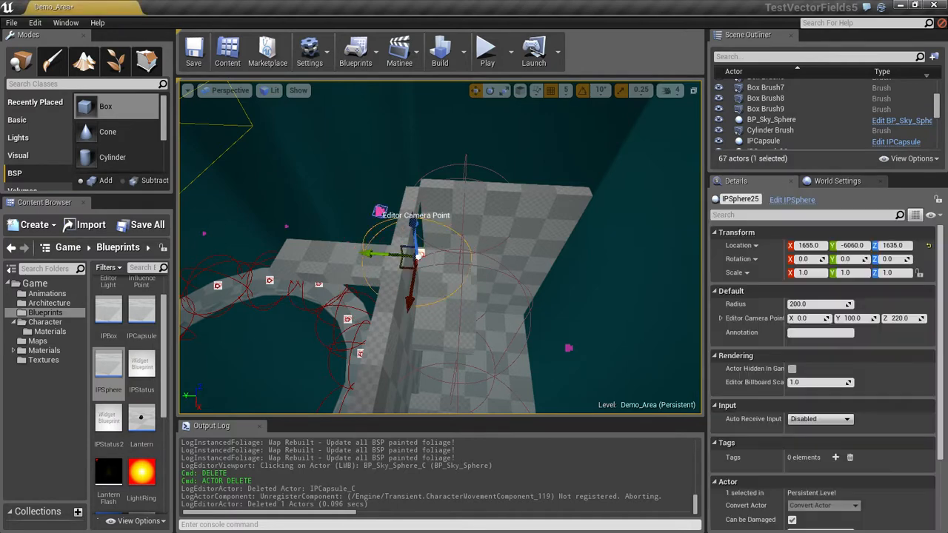
alt+drag(548, 274, 422, 174)
drag(392, 224, 376, 283)
alt+drag(474, 300, 441, 291)
alt+drag(457, 245, 458, 244)
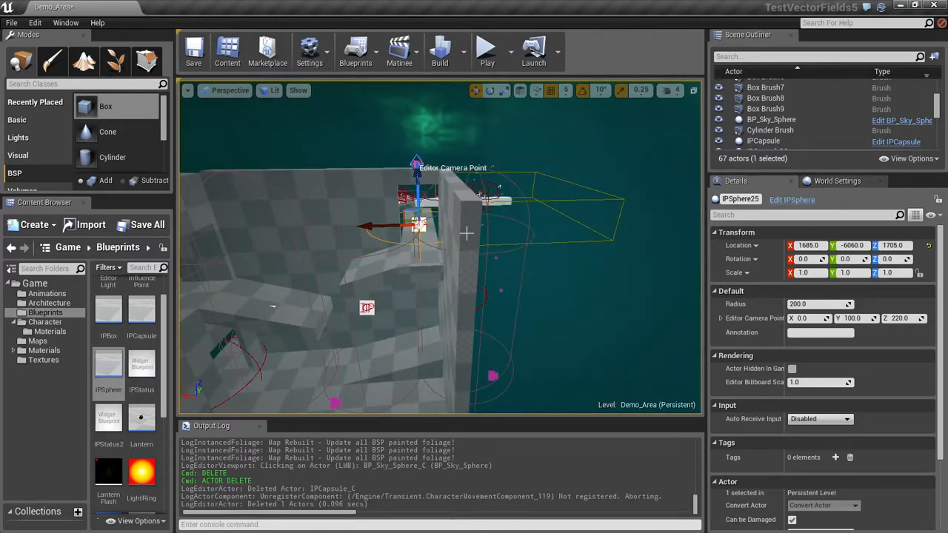
Move the doorway sphere's editor camera point to X -420, Y 100, Z 145.
alt+drag(488, 179, 346, 168)
click(374, 178)
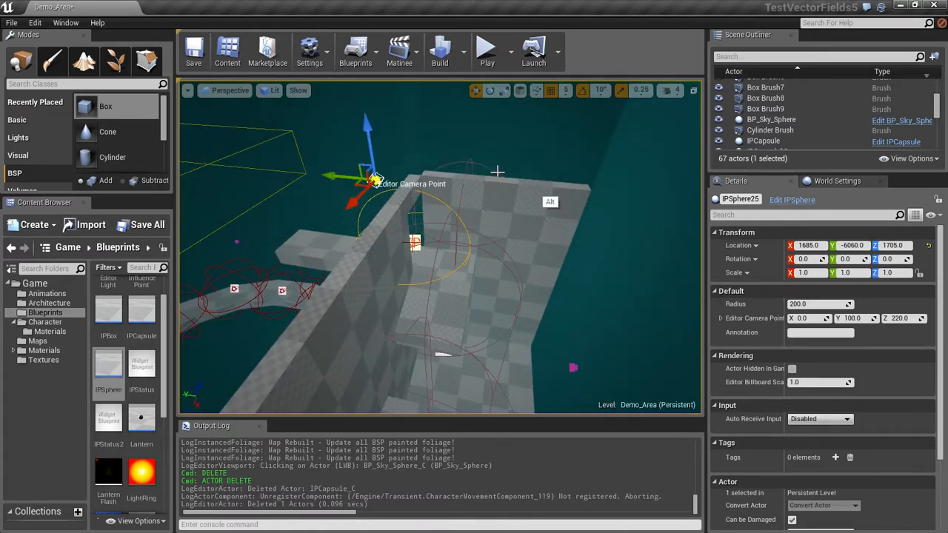
alt+drag(497, 172, 332, 176)
drag(408, 143, 475, 165)
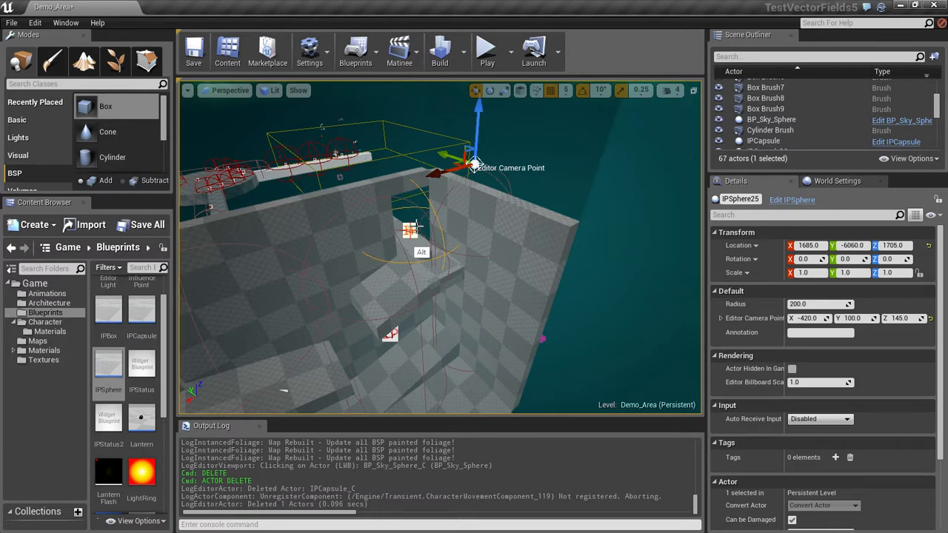
Save the level, play-test the character's movement in the walled room, and stop the simulation.
key(ctrl+s)
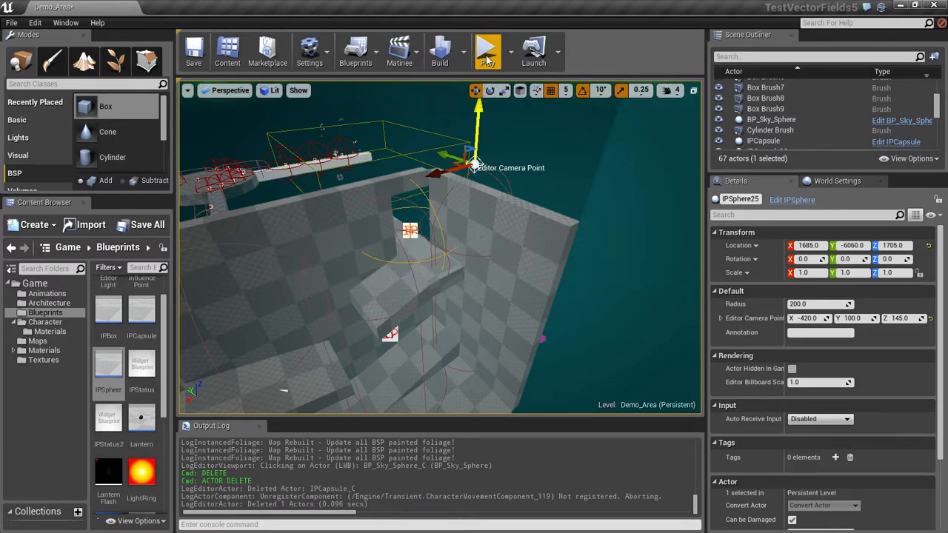
click(493, 55)
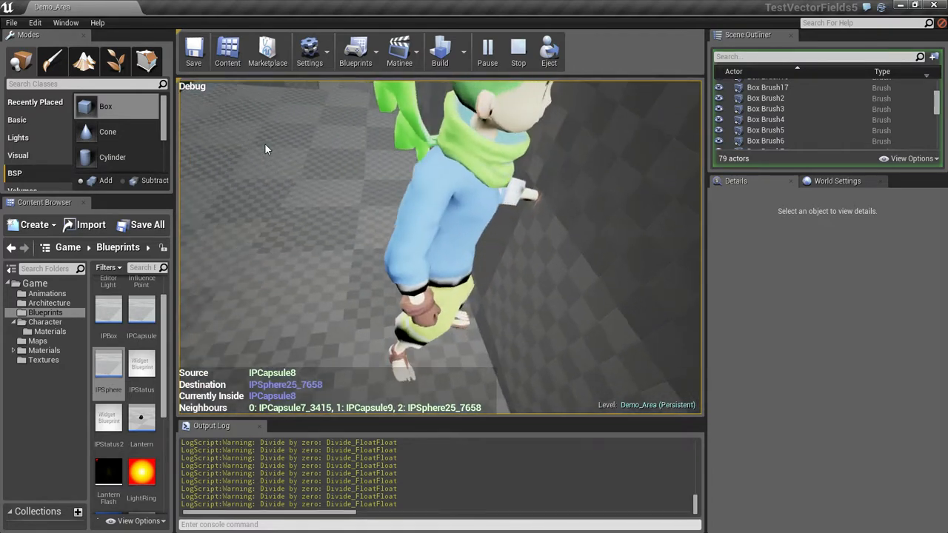
click(519, 52)
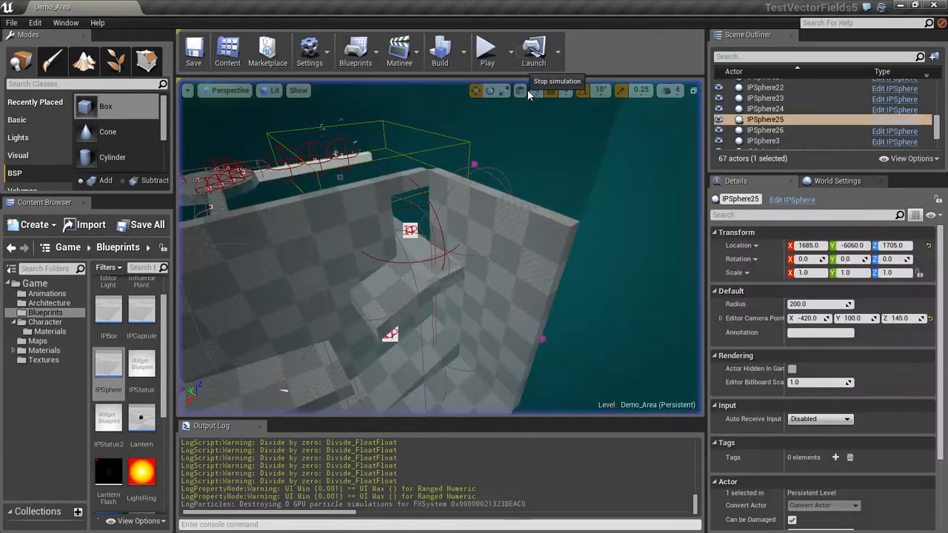
Add an IPCapsule on the walkway outside the doorway, with half height 300 and X rotation 90.
right_drag(493, 203, 526, 124)
key(w)
key(f)
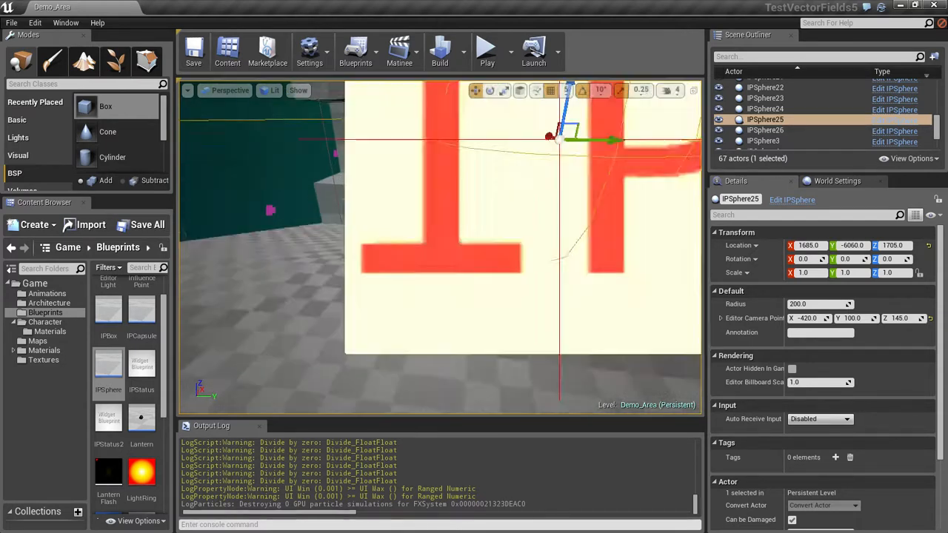
alt+drag(366, 215, 278, 243)
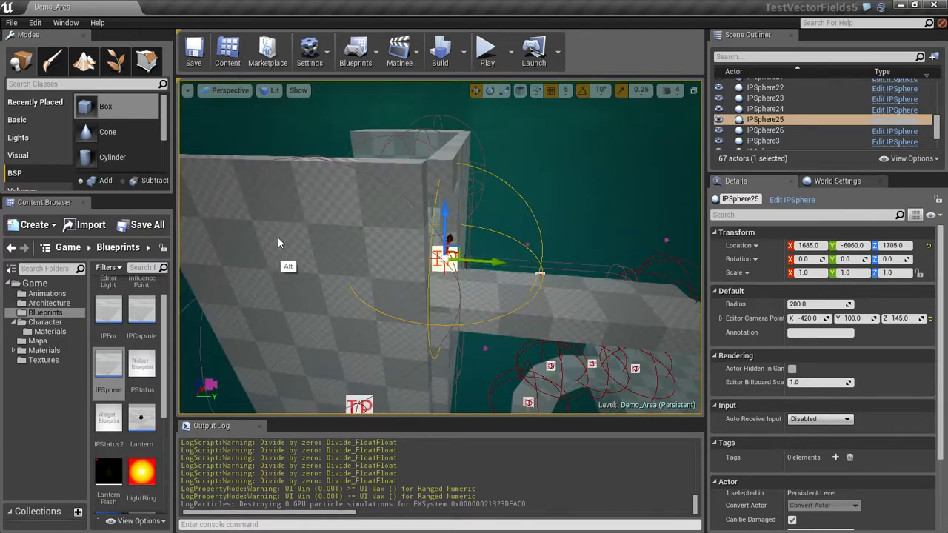
drag(141, 310, 629, 288)
click(817, 317)
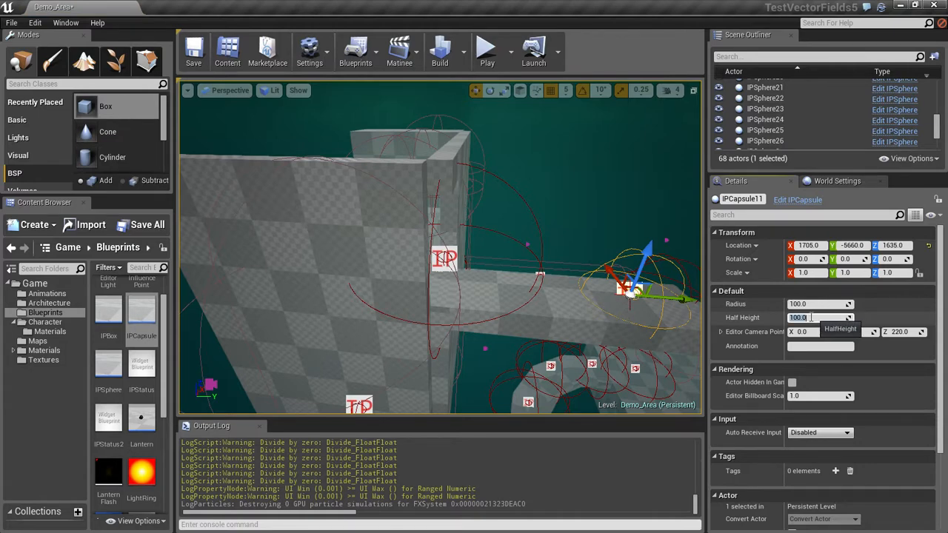
text(300)
key(Return)
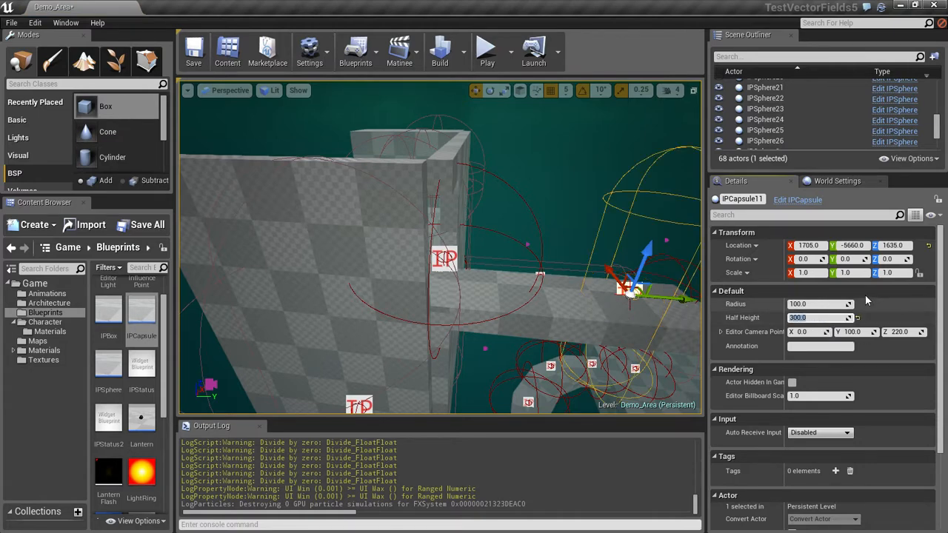
click(807, 260)
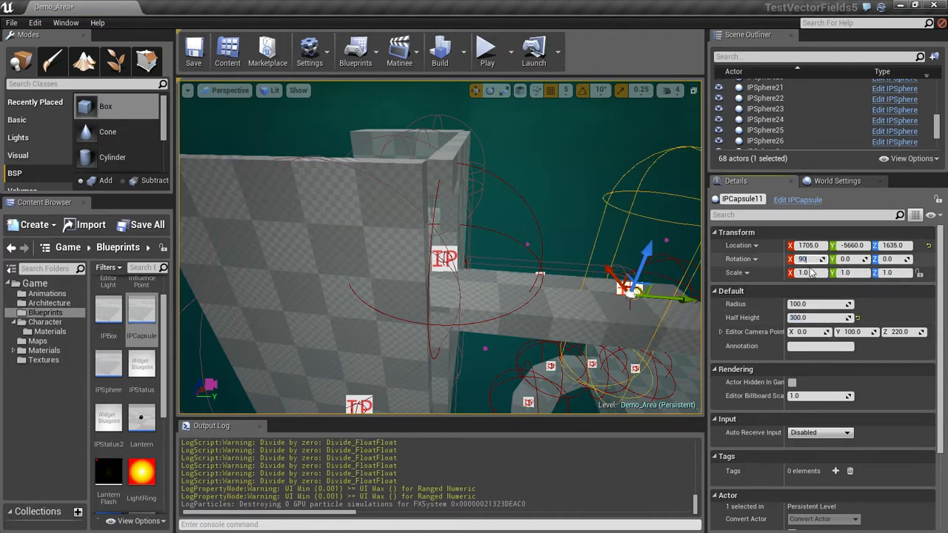
key(Return)
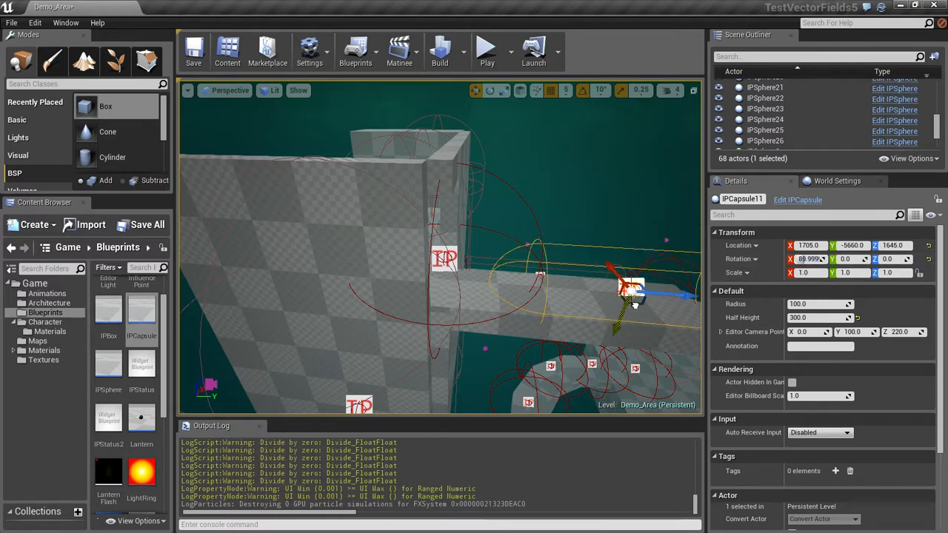
Raise and align the capsule along the walkway at X 1690, Y -5705, Z 1700.
drag(634, 304, 652, 258)
right_drag(698, 226, 803, 231)
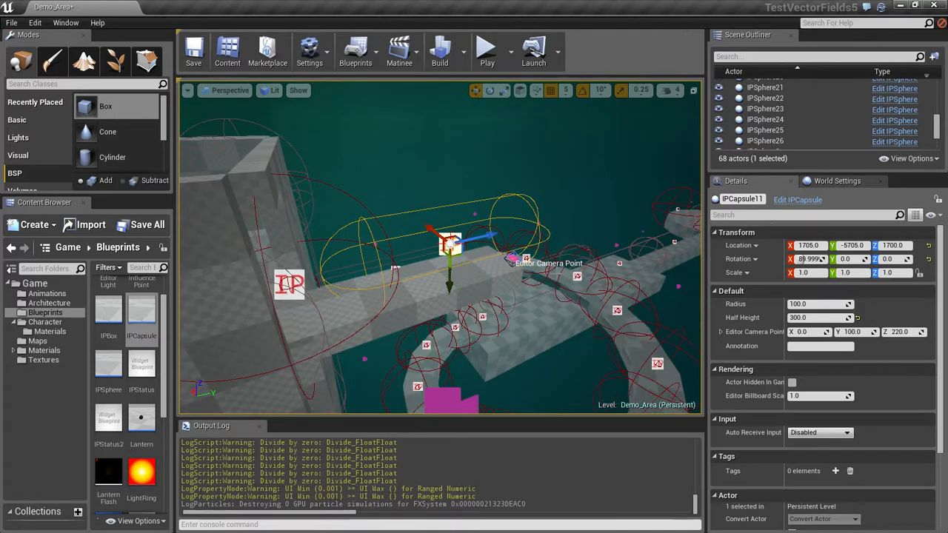
right_drag(551, 259, 587, 244)
key(e)
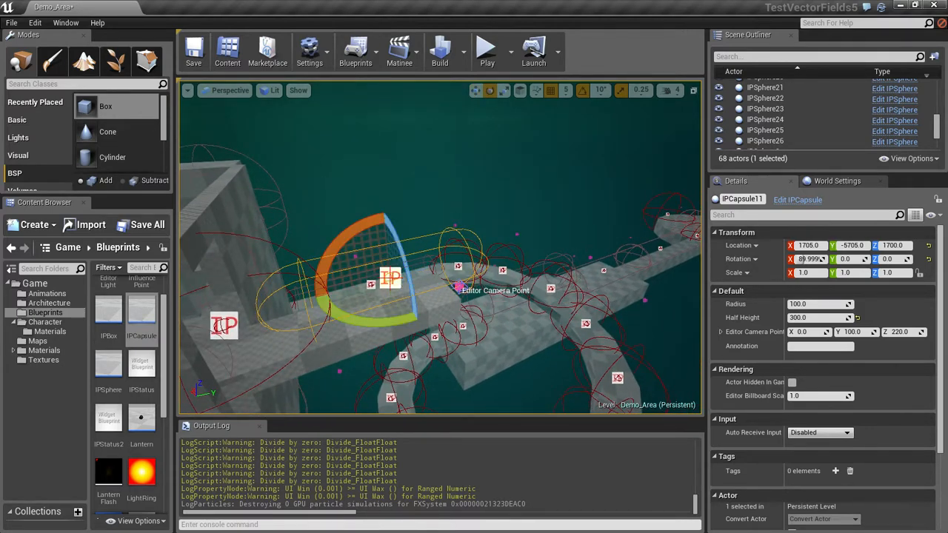
alt+drag(576, 264, 285, 328)
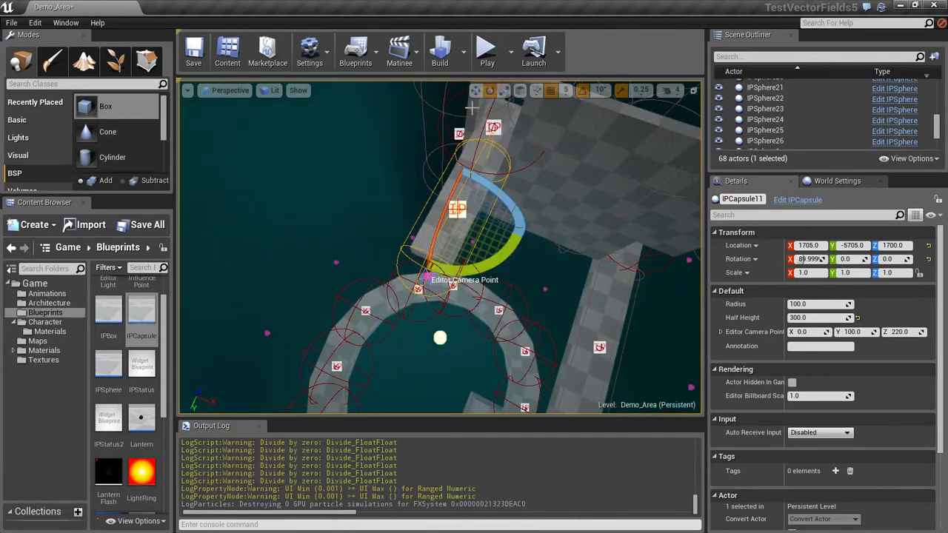
click(476, 90)
drag(500, 228, 486, 225)
Move the walkway capsule's editor camera point to about X -440, Y -50, Z -40 and save the level.
click(425, 274)
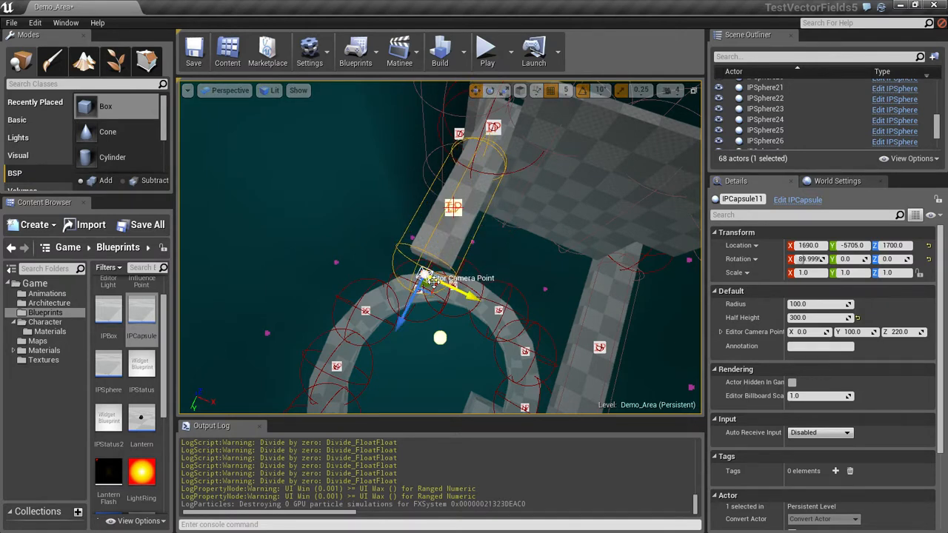
drag(449, 287, 379, 205)
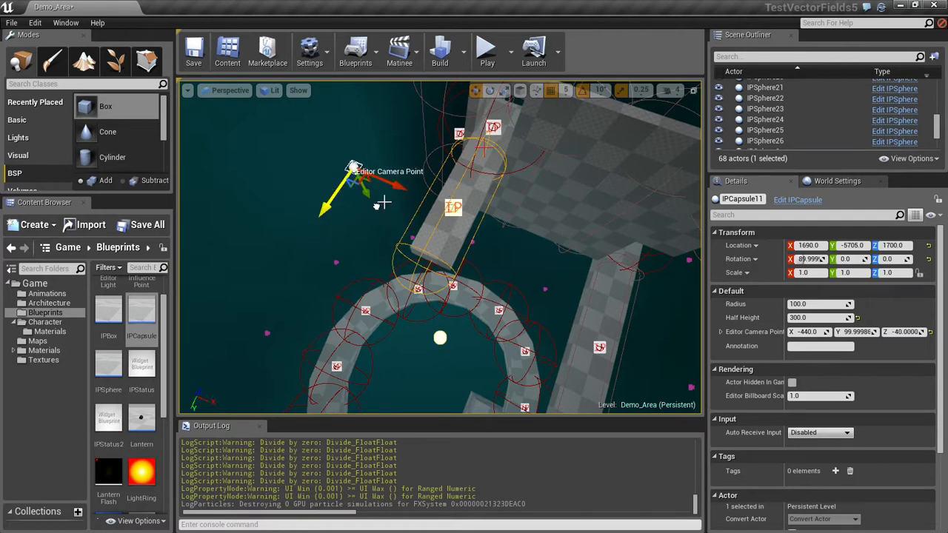
alt+drag(448, 249, 477, 194)
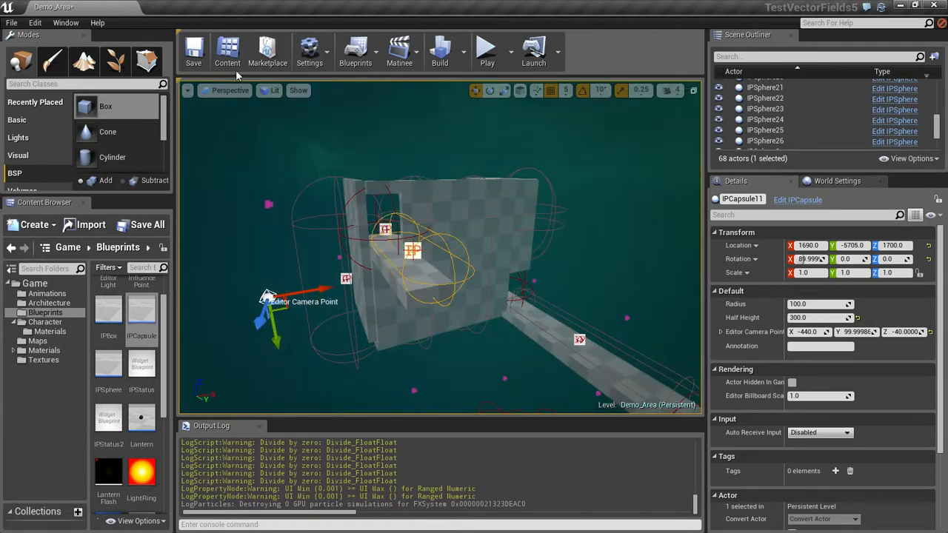
click(194, 51)
drag(272, 344, 265, 295)
click(194, 51)
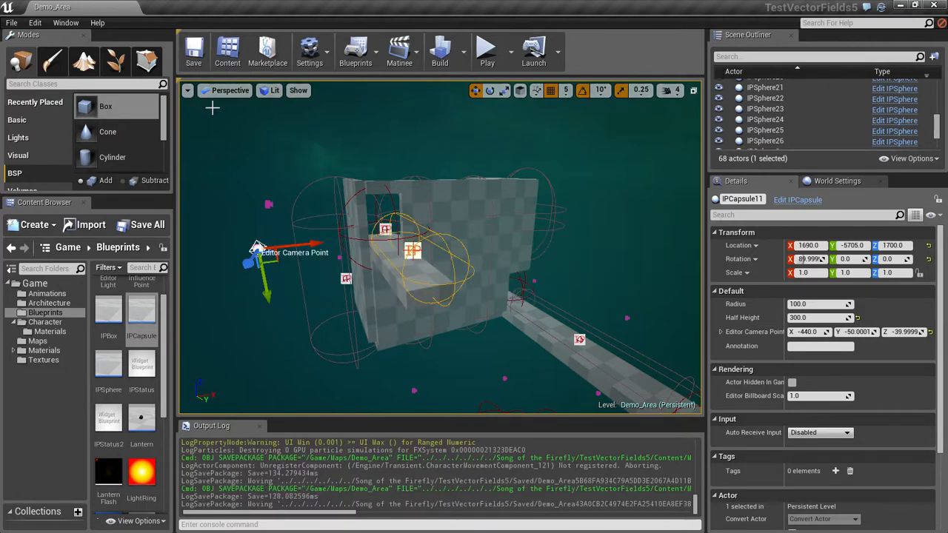
Play-test the character's movement through the walled room and its IP volumes, and stop the simulation.
click(490, 53)
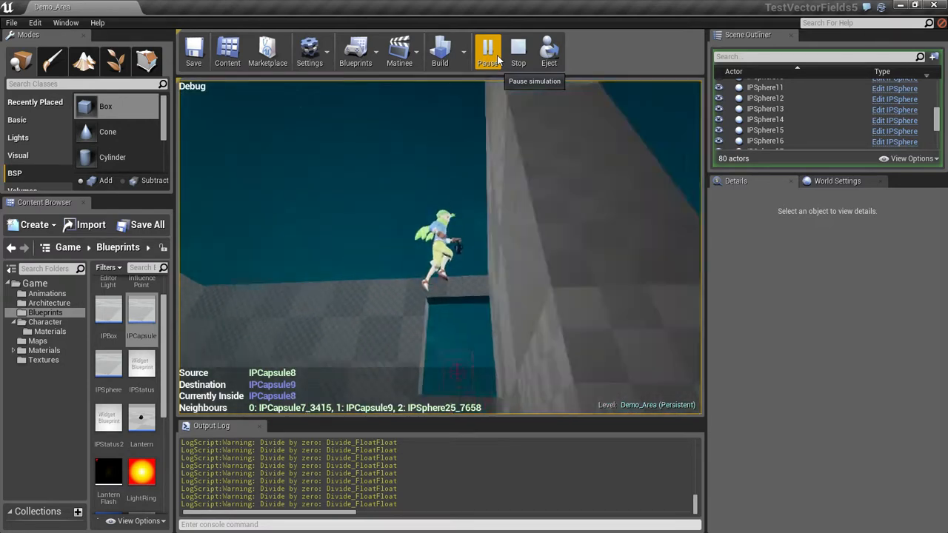
click(512, 56)
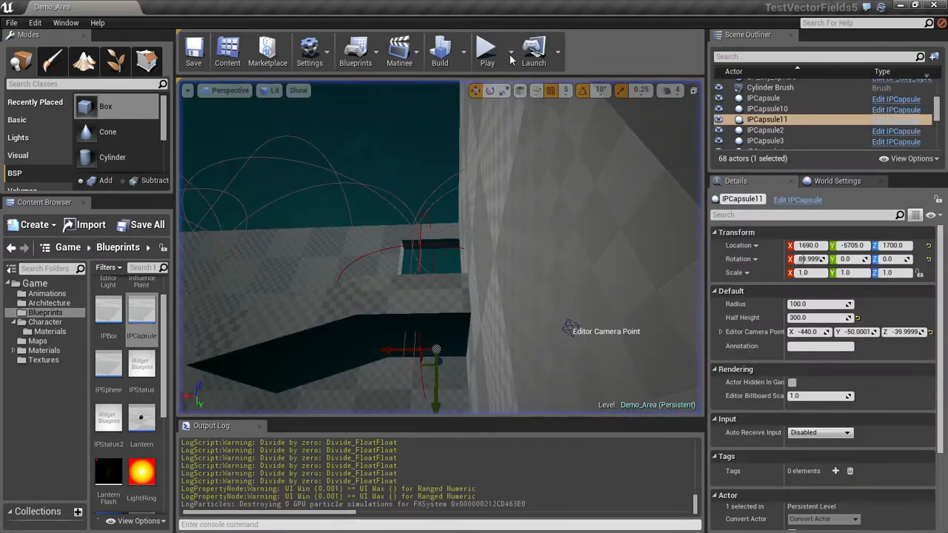
Shorten IPCapsule8 inside the walled room to half height 300 and lower it to Z 1260.
alt+drag(408, 202, 410, 210)
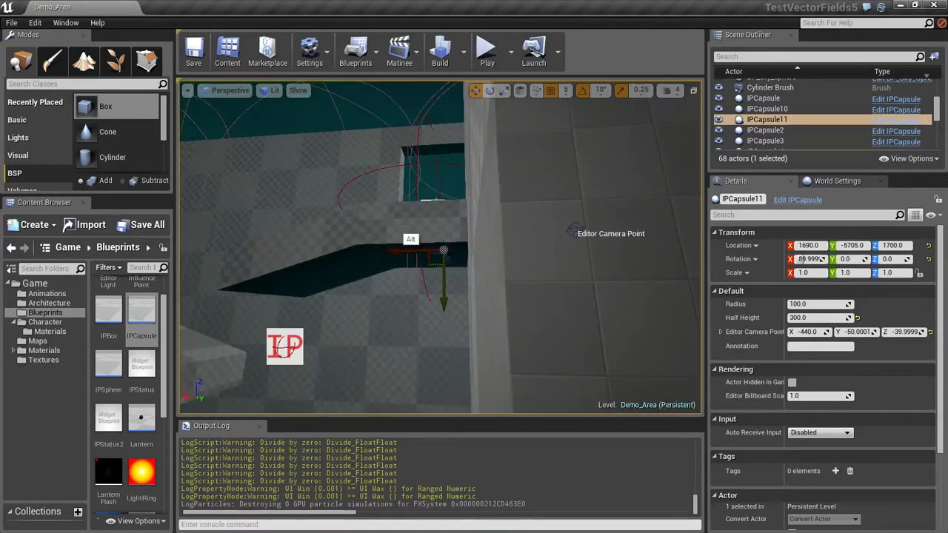
alt+right_drag(339, 216, 319, 220)
click(351, 305)
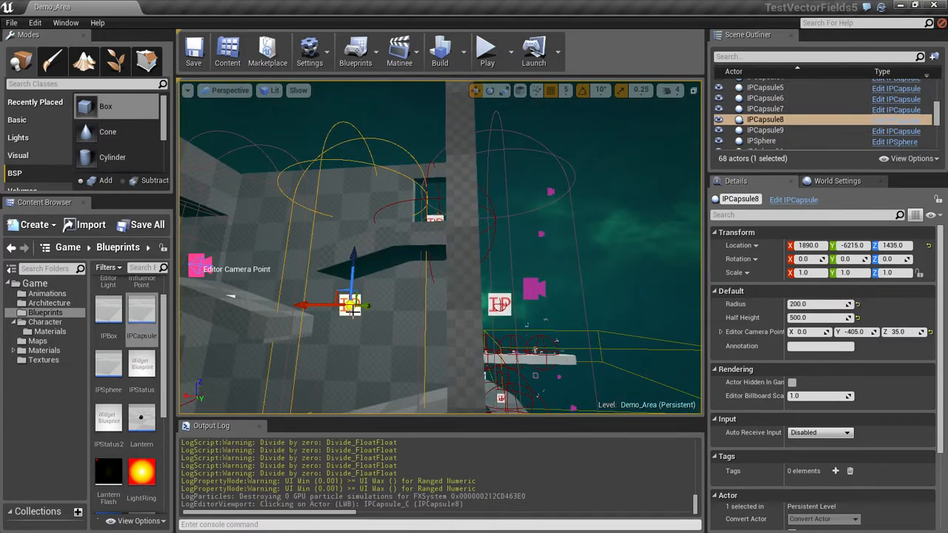
click(832, 320)
text(3)
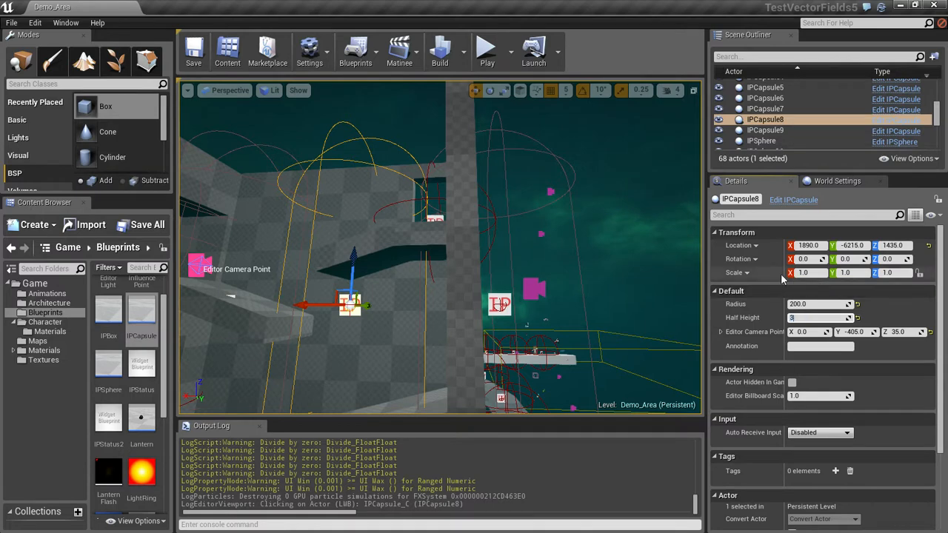
text(00)
key(Return)
drag(352, 260, 358, 321)
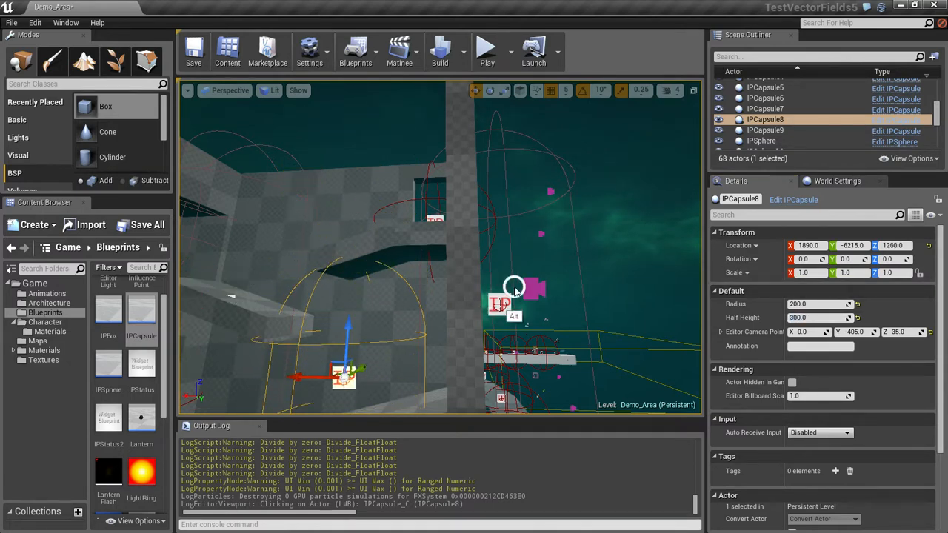
Select the tall neighbouring capsule IPCapsule9 for editing.
alt+drag(514, 285, 437, 311)
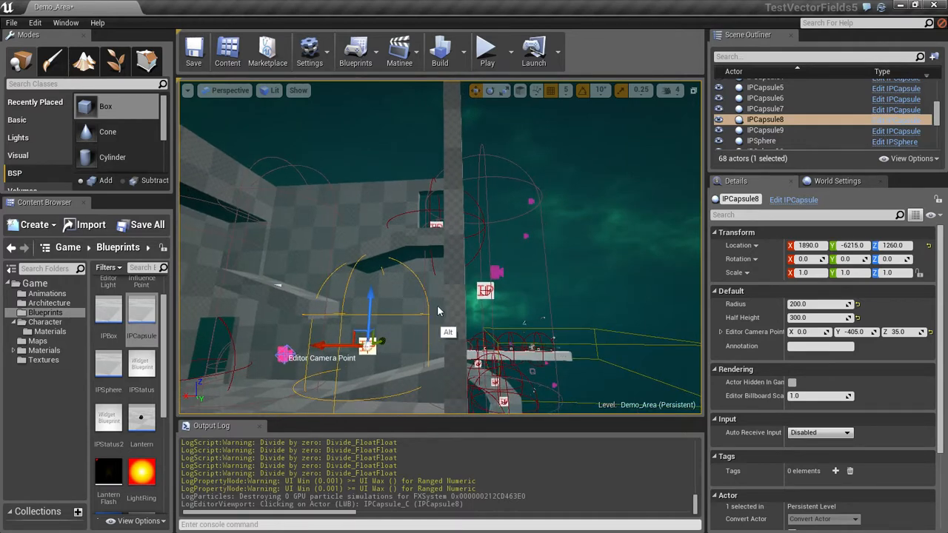
click(485, 291)
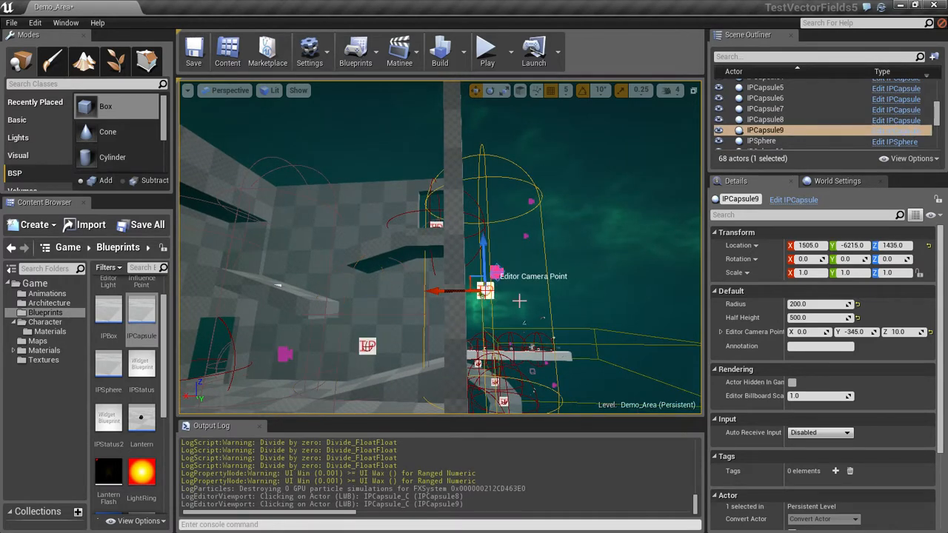
Set the selected capsule influence point's half height to 300 and move it to X 1570, Z 1320.
click(800, 317)
text(4)
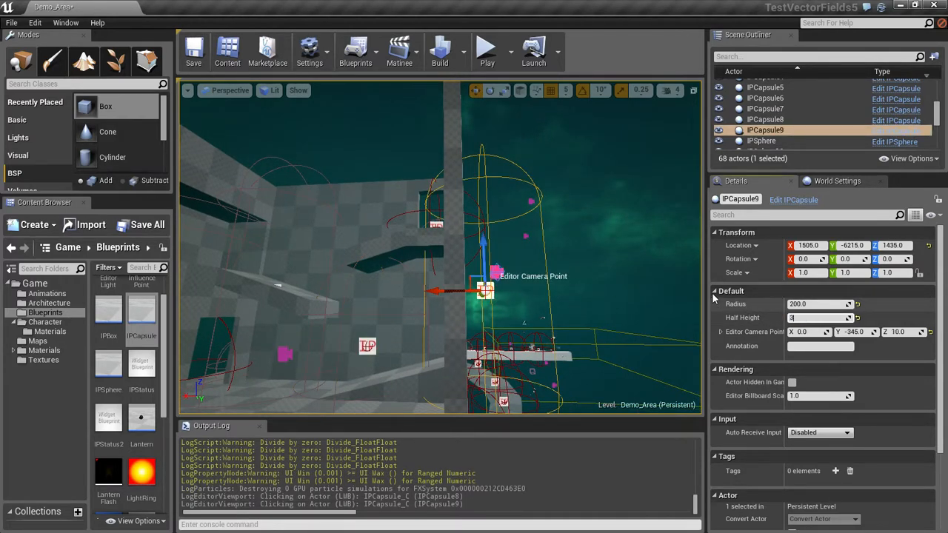
text(00)
key(Return)
drag(485, 257, 501, 274)
alt+drag(593, 279, 535, 293)
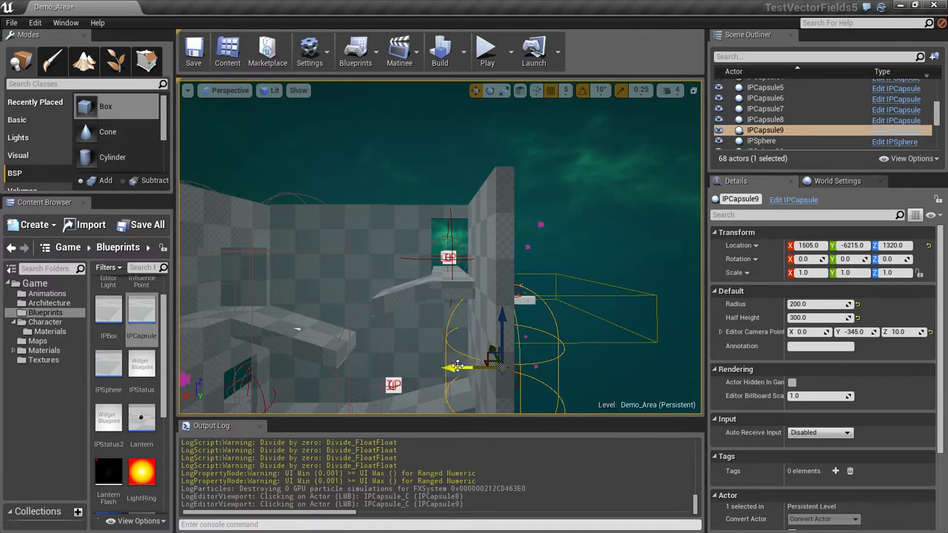
drag(456, 366, 438, 368)
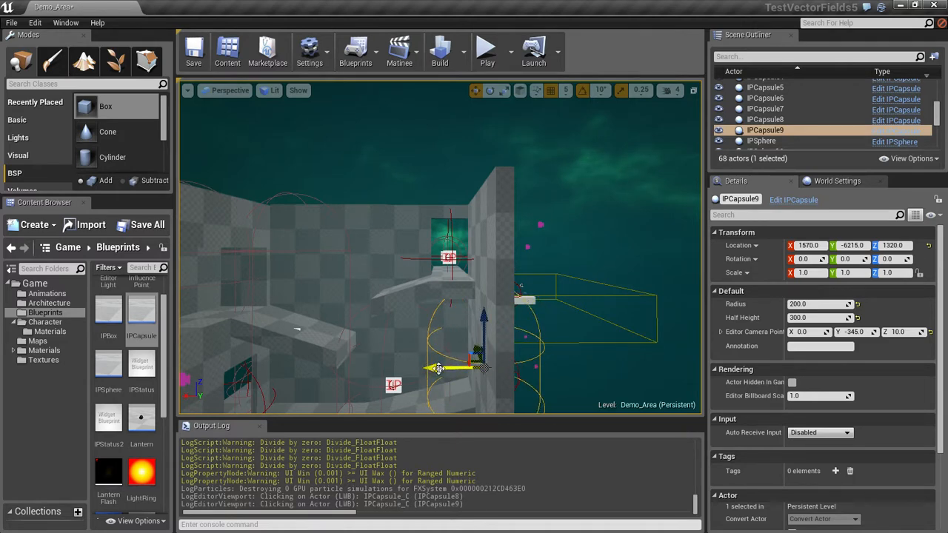
Set the radius of the sphere influence point at the upper doorway to 100.
click(449, 256)
alt+drag(520, 285, 474, 291)
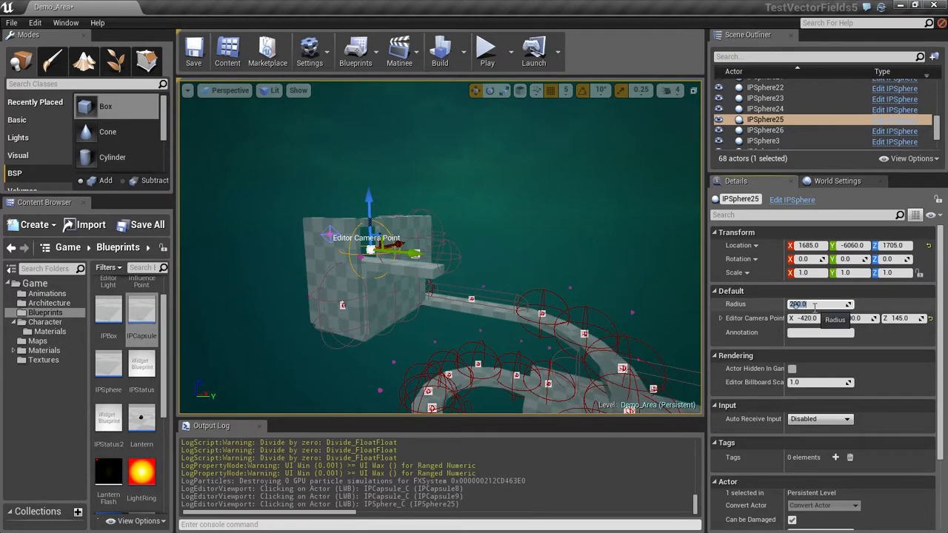
key(Return)
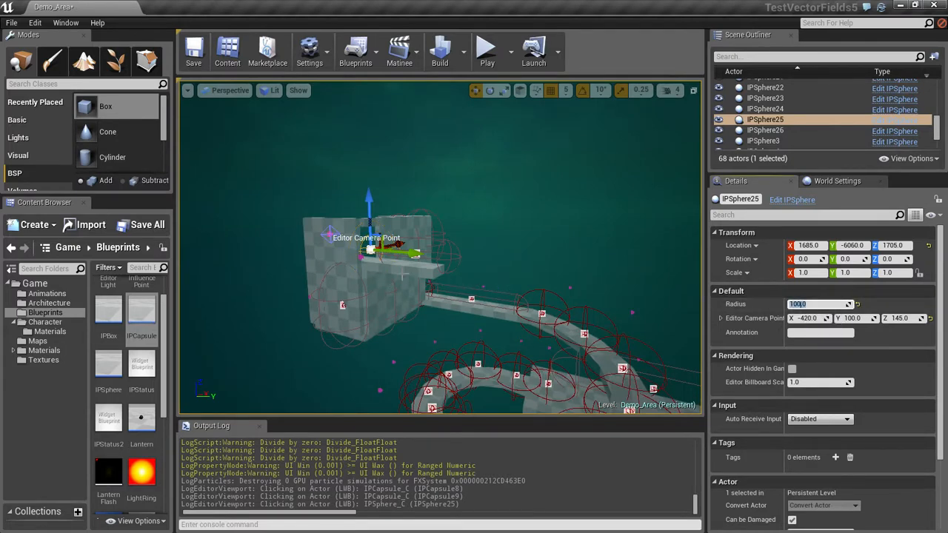
Shift the capsule influence point on the outside ledge slightly along Y toward the doorway.
alt+drag(403, 282, 477, 326)
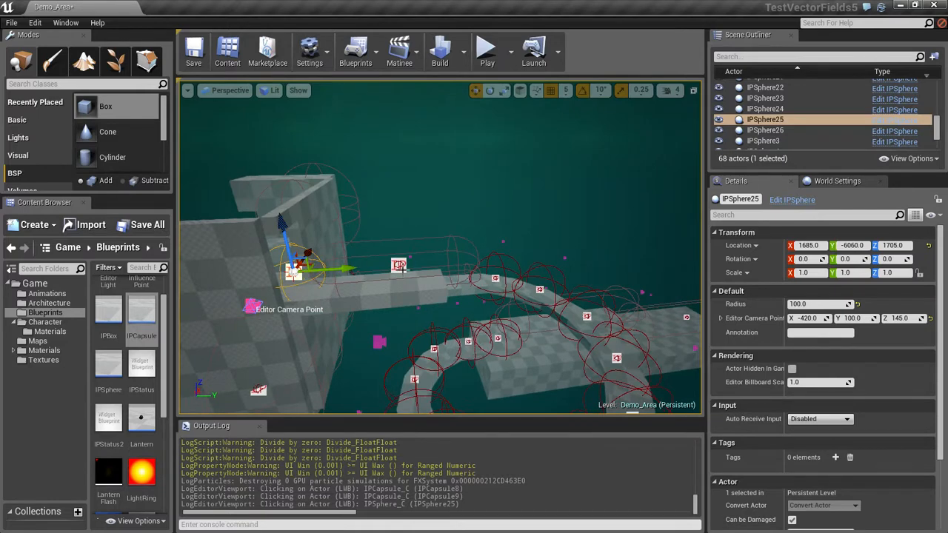
click(376, 267)
drag(428, 264, 414, 265)
Duplicate the capsule on the room's lower ramp up to X 1890, Z 1585 and set the copy's radius to 150.
alt+drag(344, 318, 405, 198)
click(406, 392)
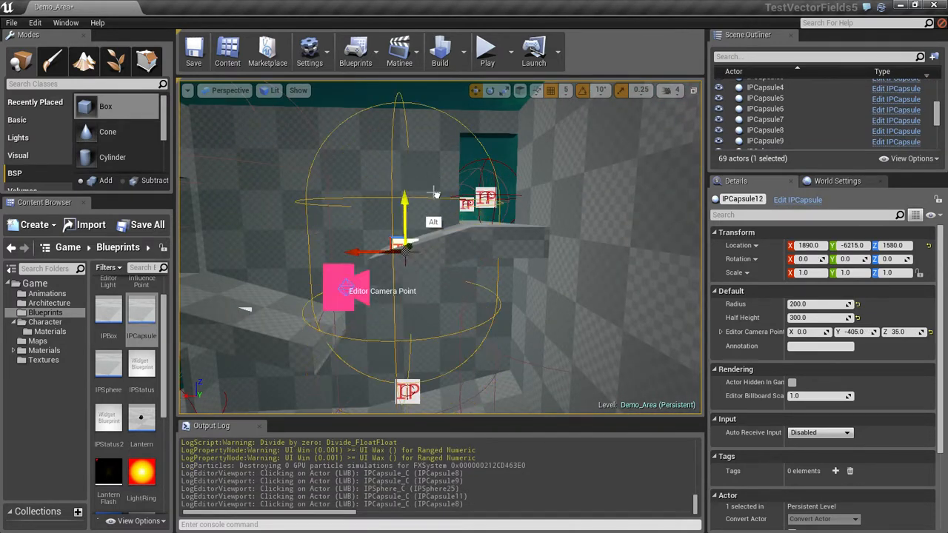
click(818, 303)
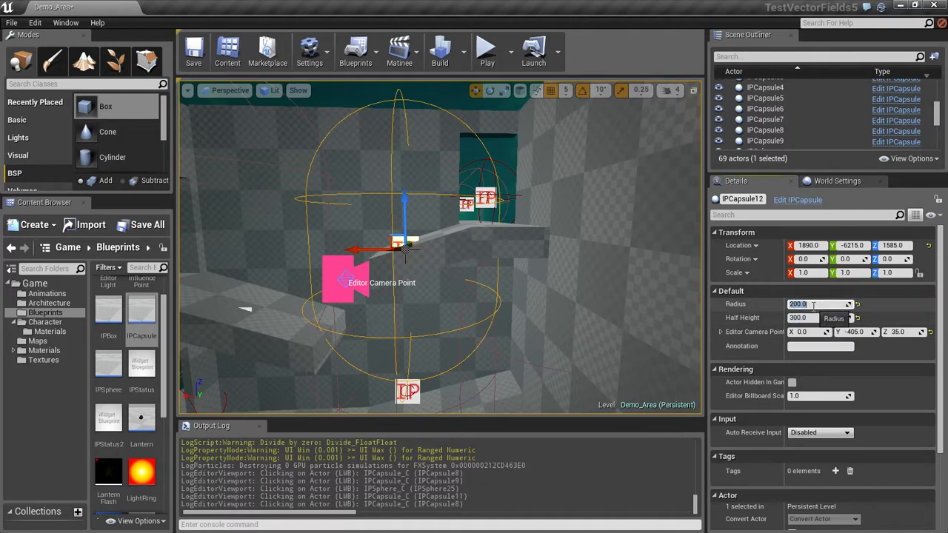
text(100)
key(Return)
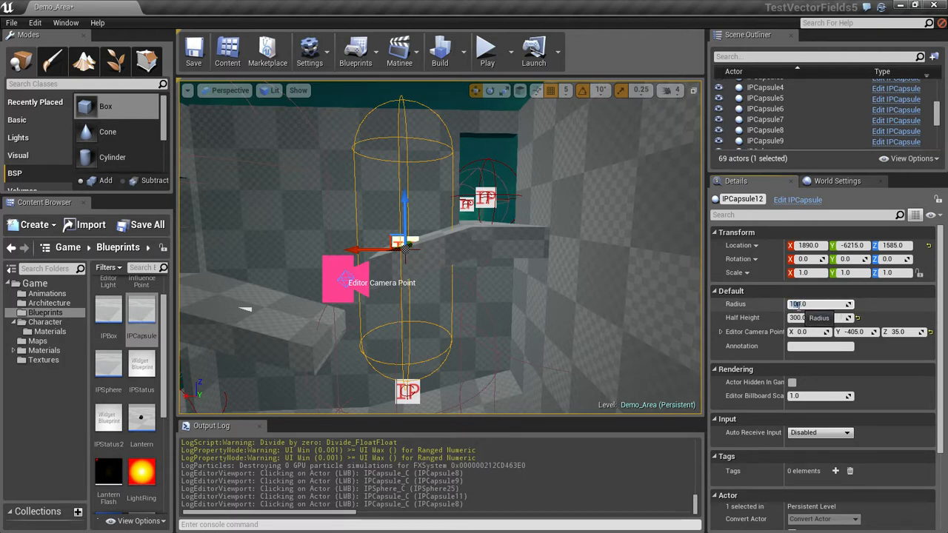
text(150)
key(Return)
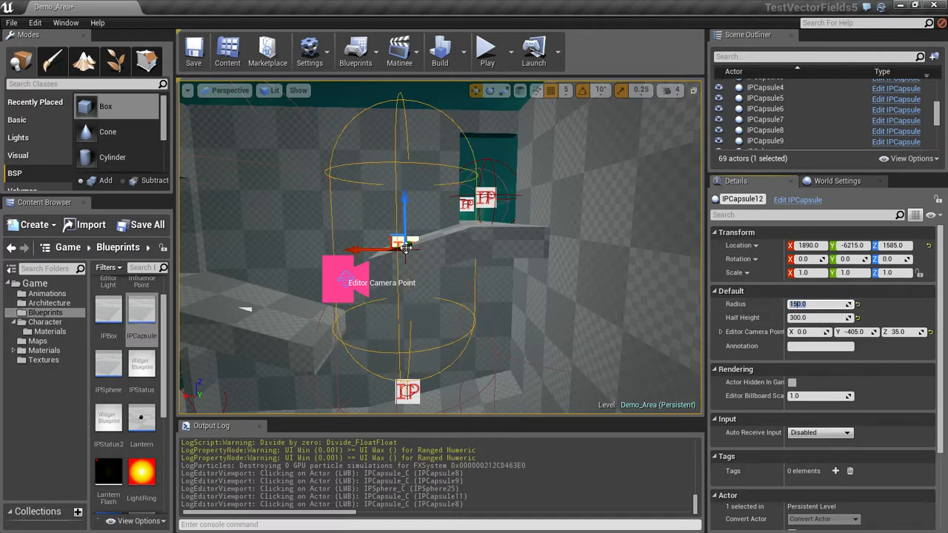
Move the new capsule away from the doorway to X 1950 and raise it to Z 1745.
drag(404, 218, 400, 181)
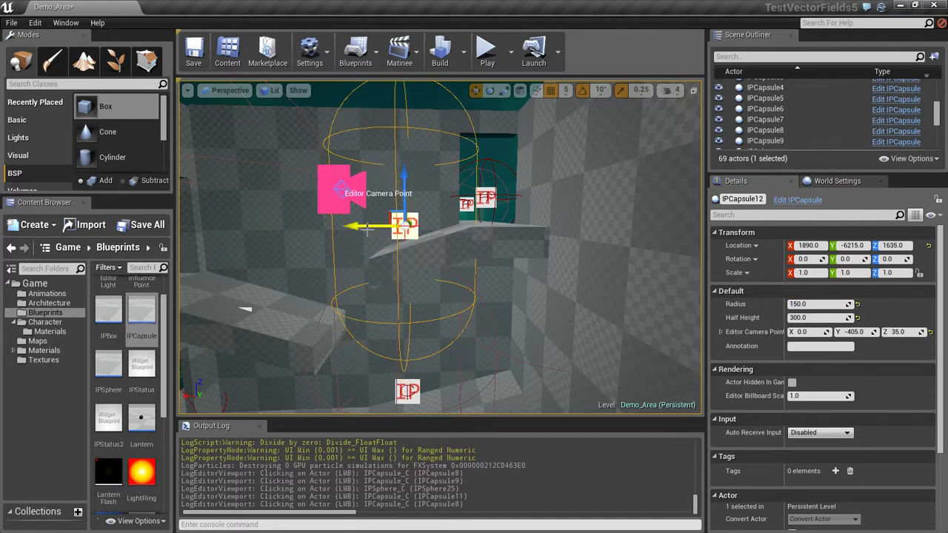
drag(369, 230, 339, 229)
alt+drag(551, 228, 453, 291)
key(f)
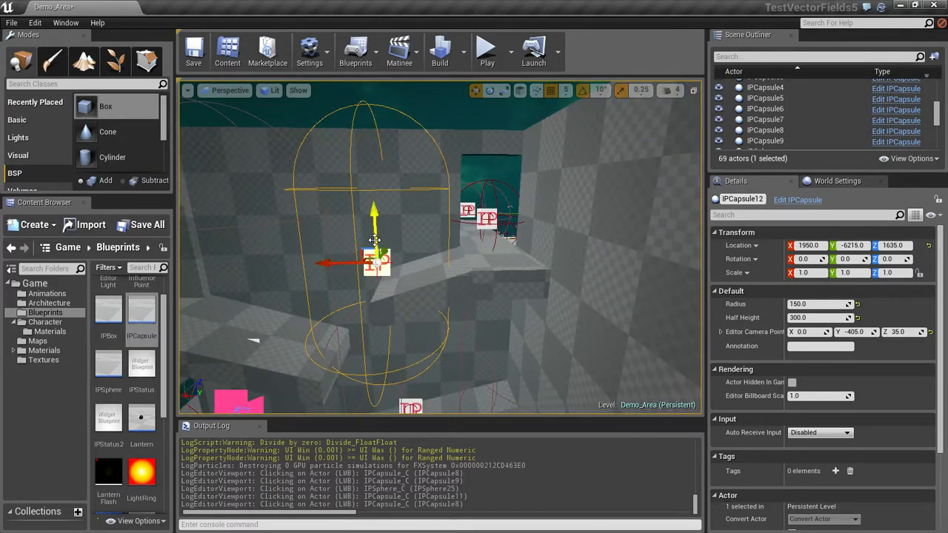
drag(375, 231, 381, 178)
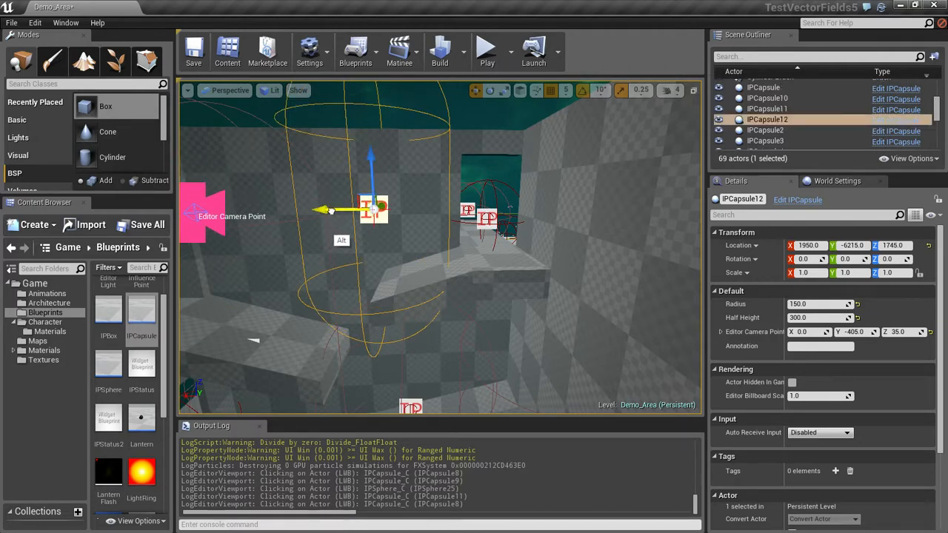
drag(331, 211, 530, 229)
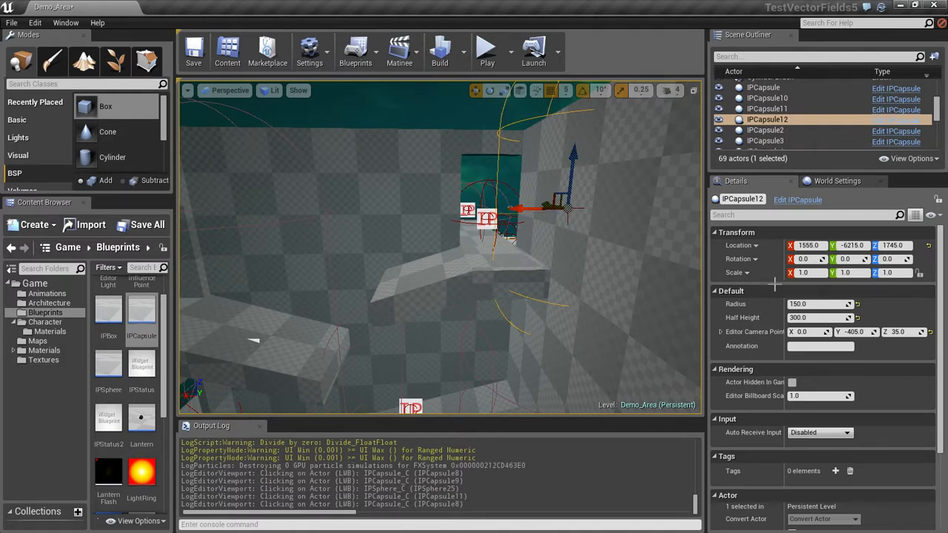
click(796, 304)
text(200)
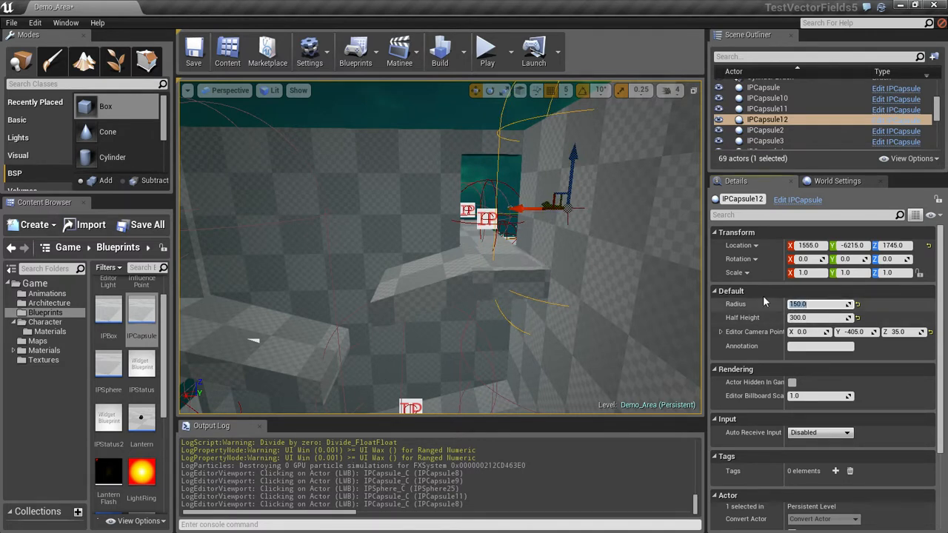
key(Return)
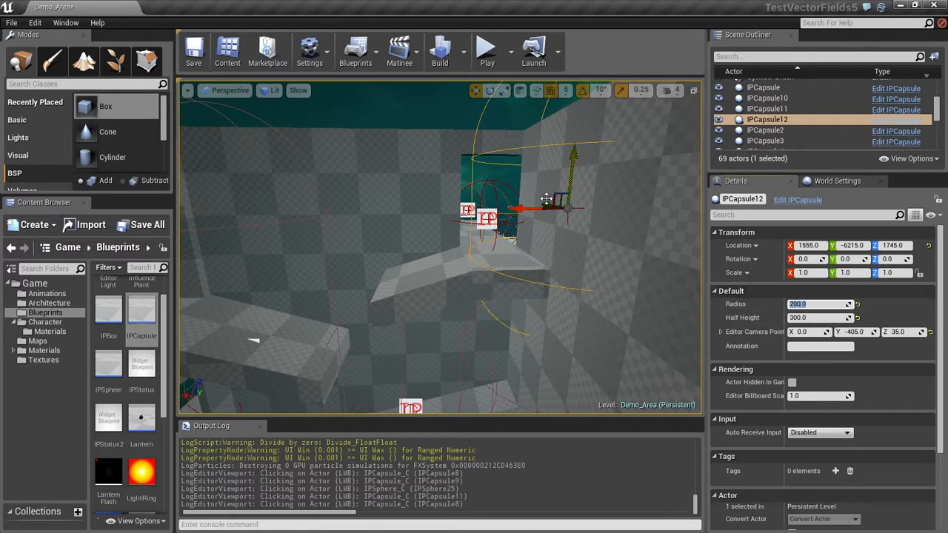
alt+right_drag(379, 274, 337, 291)
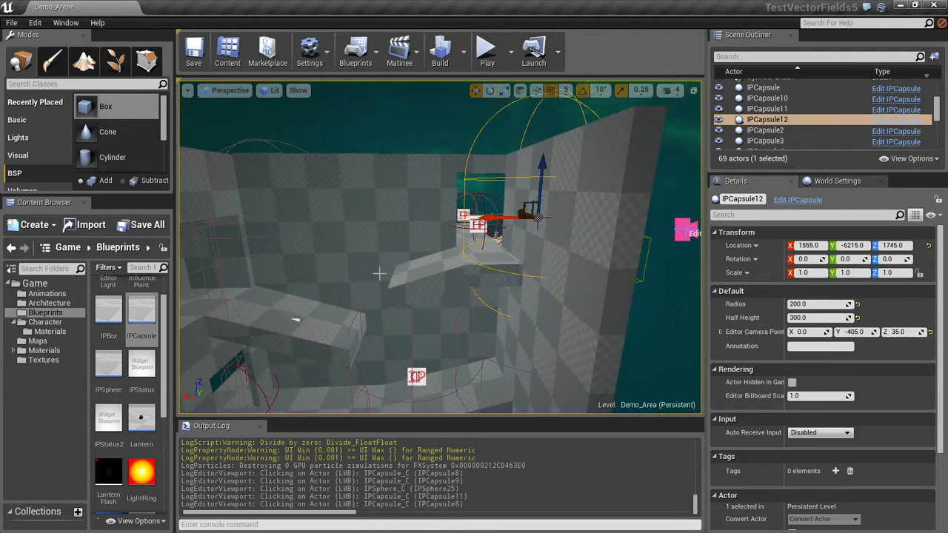
key(ctrl+z)
key(ctrl+z)
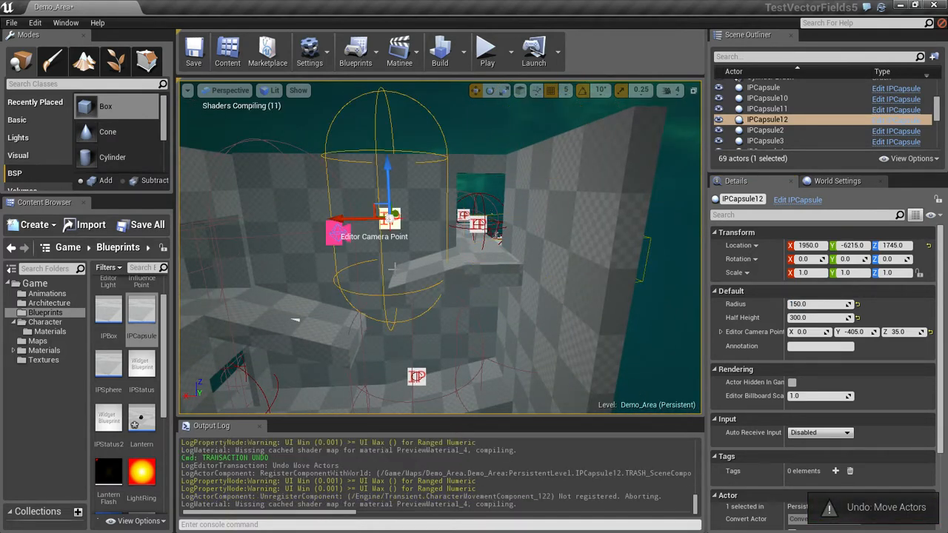
Duplicate the upper capsule along X to the side wall at X 1680 and set the copy's radius to 200.
alt+drag(356, 216, 504, 230)
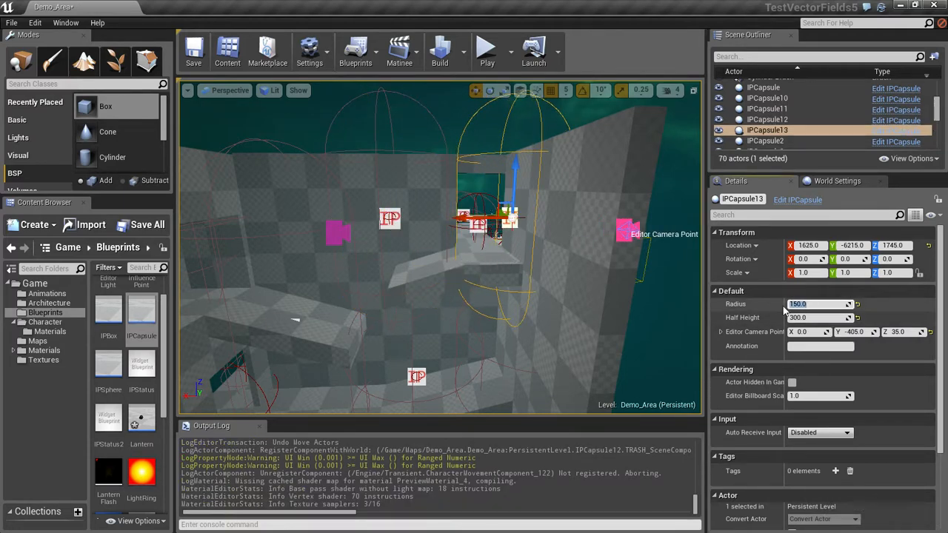
key(Return)
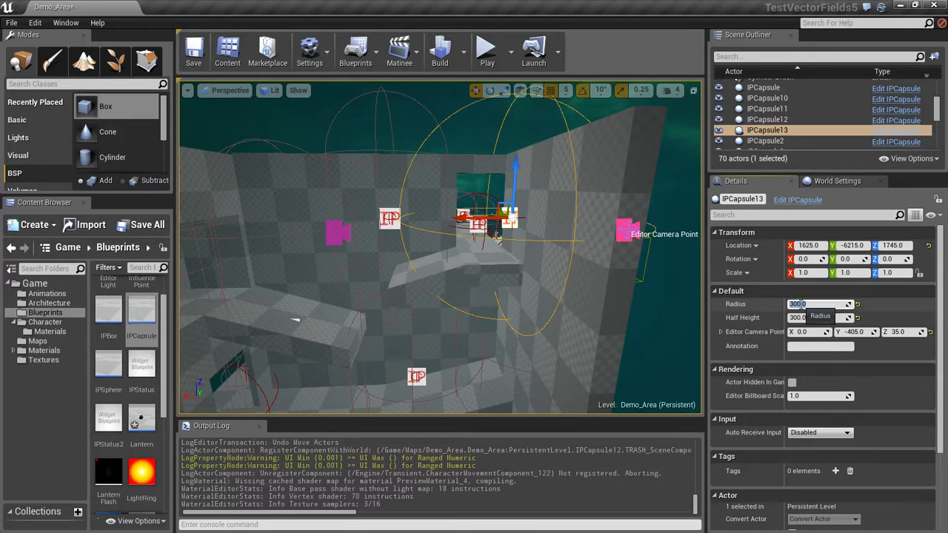
click(812, 304)
text(2)
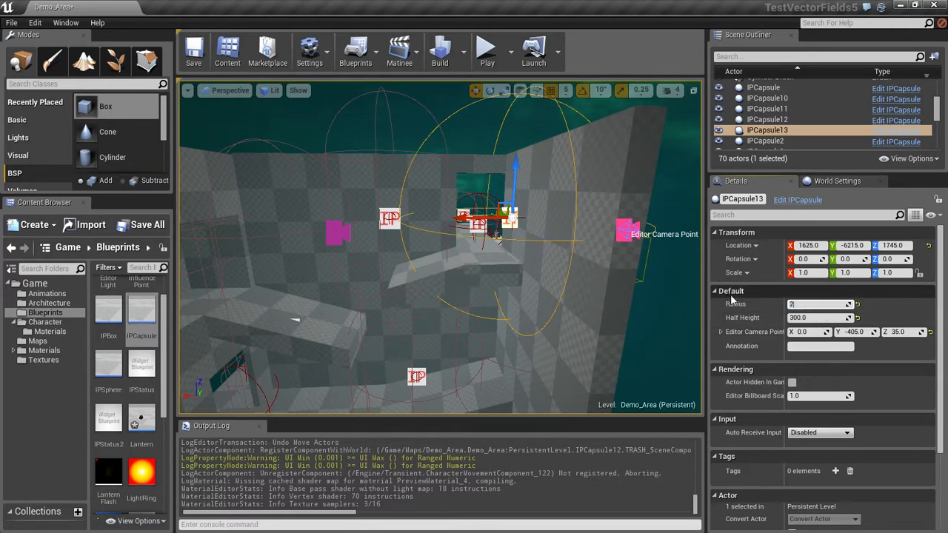
text(00)
key(Return)
drag(475, 220, 492, 222)
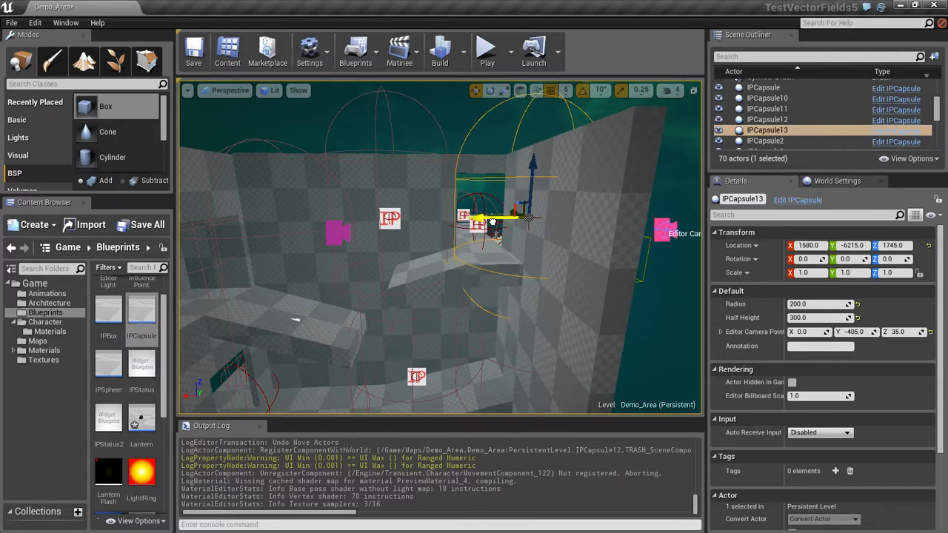
Increase the radius of the capsule copy at the side wall to 250.
alt+drag(567, 303, 566, 281)
click(812, 303)
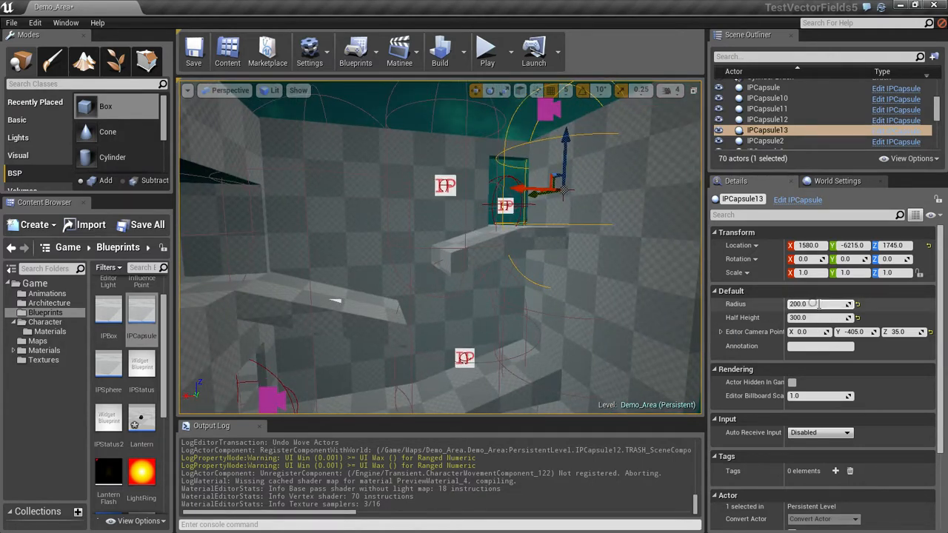
text(250)
key(Return)
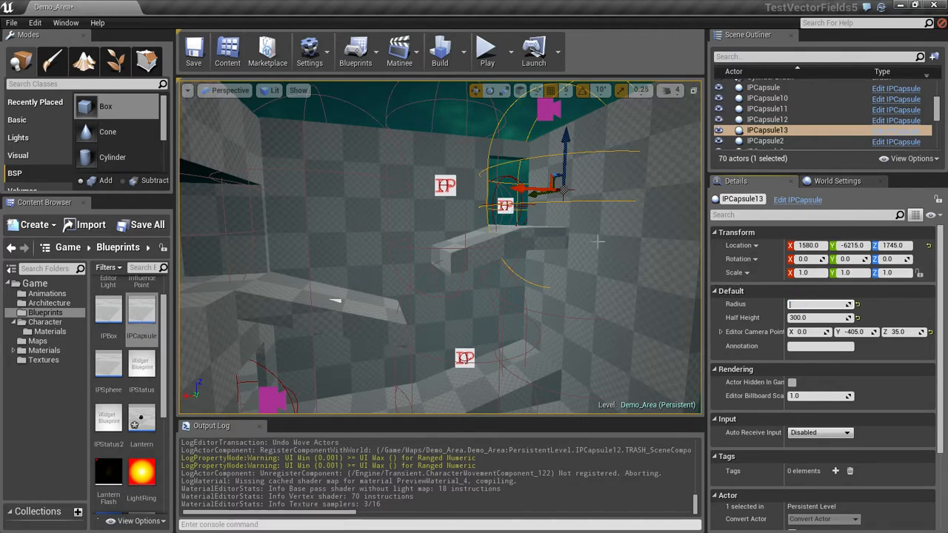
Delete the enlarged capsule copy near the side wall.
click(559, 196)
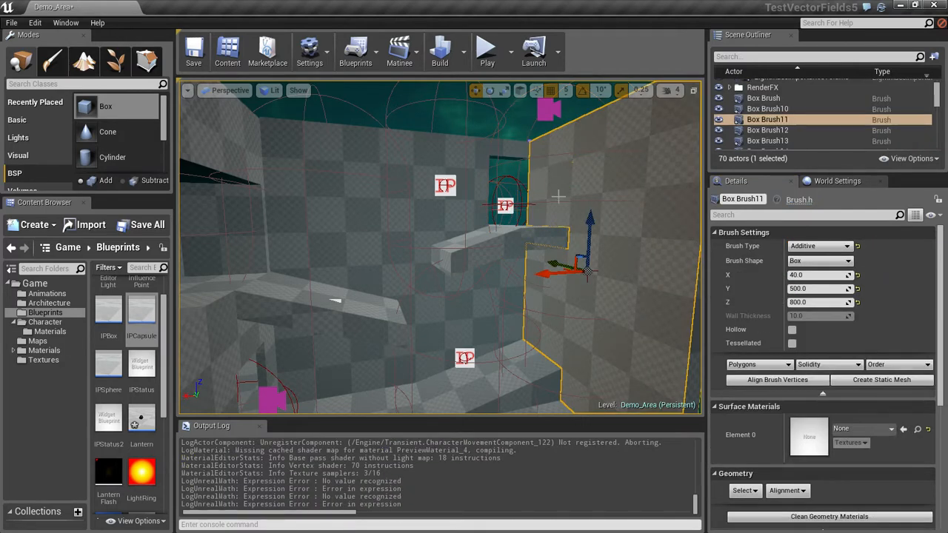
alt+drag(657, 224, 540, 228)
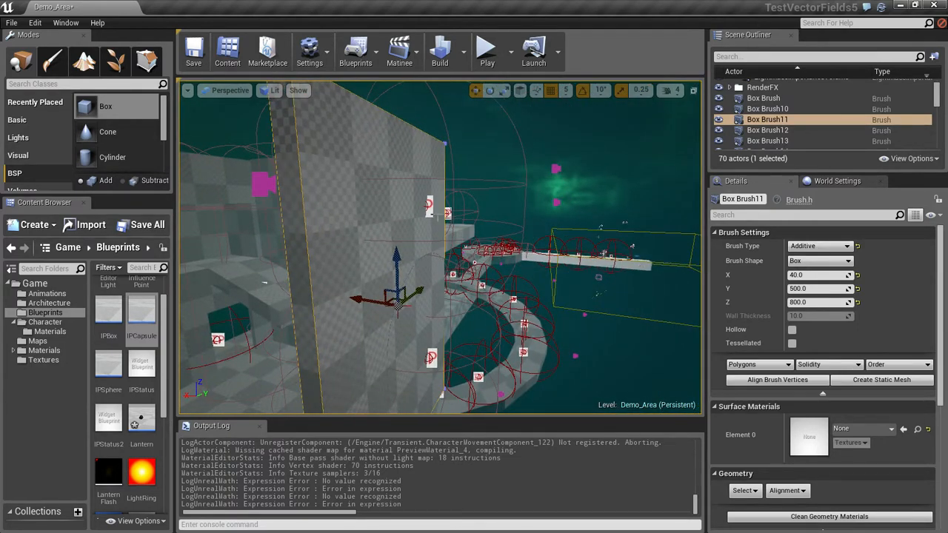
click(428, 207)
key(Delete)
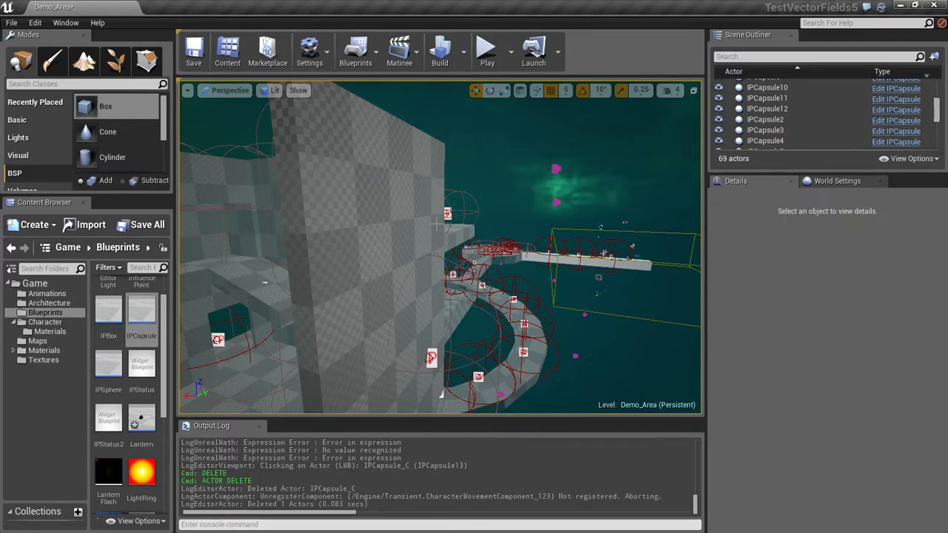
Duplicate the upper 150-radius capsule twice along X, placing the last copy at X 1410, and save the level.
alt+drag(370, 219, 506, 252)
click(459, 212)
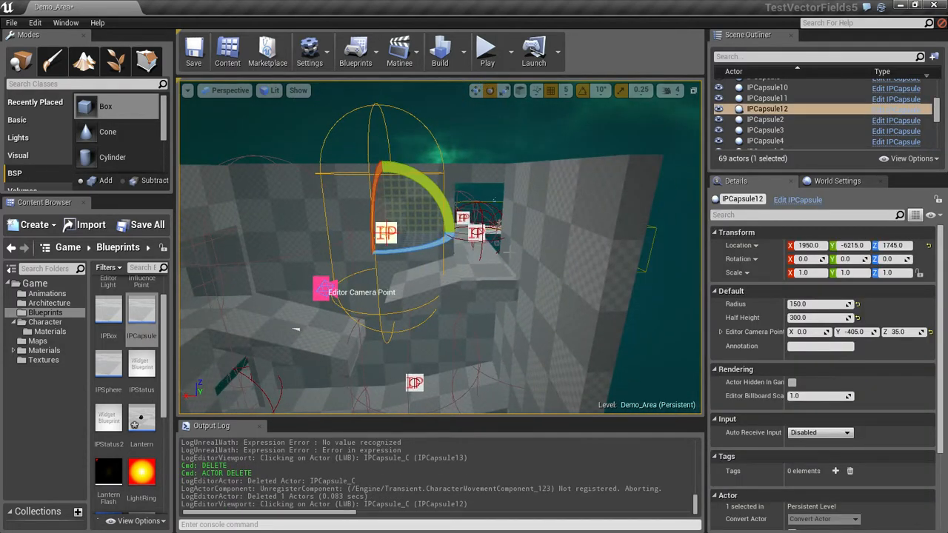
click(476, 91)
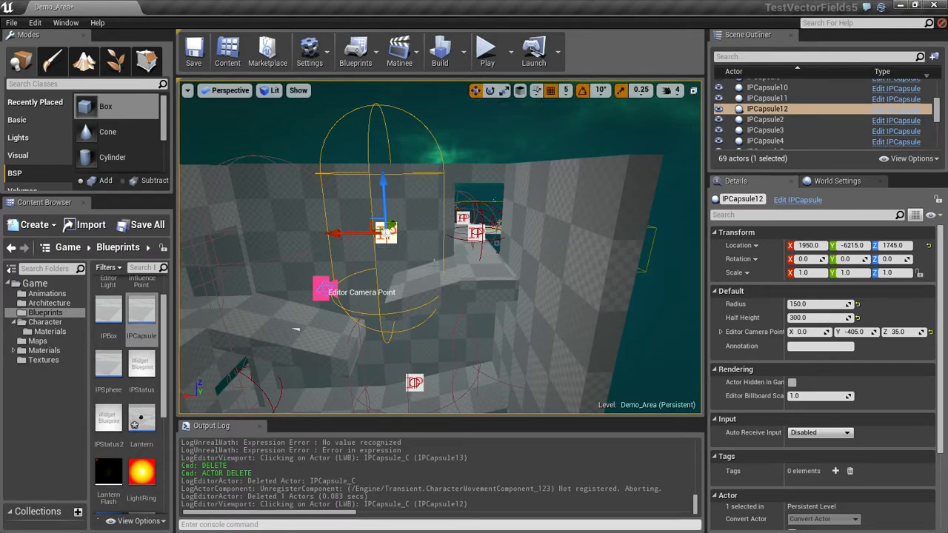
alt+drag(348, 241, 538, 245)
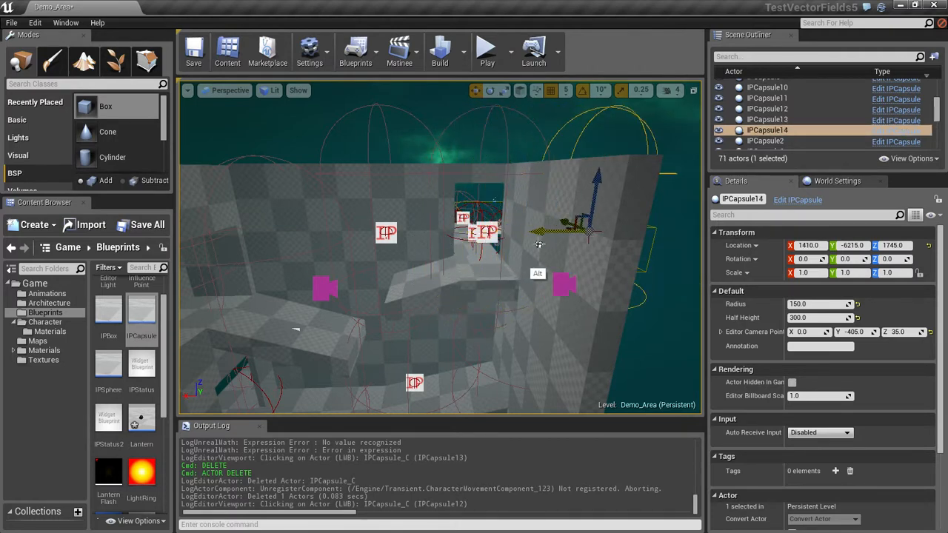
key(ctrl+s)
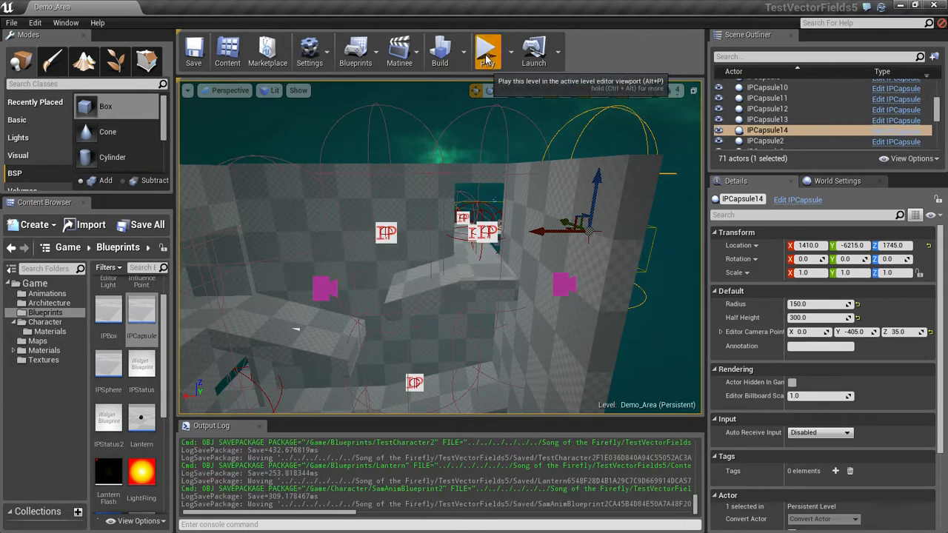
Play-test the level by taking the character out onto the outside ledge, and stop the simulation.
click(486, 60)
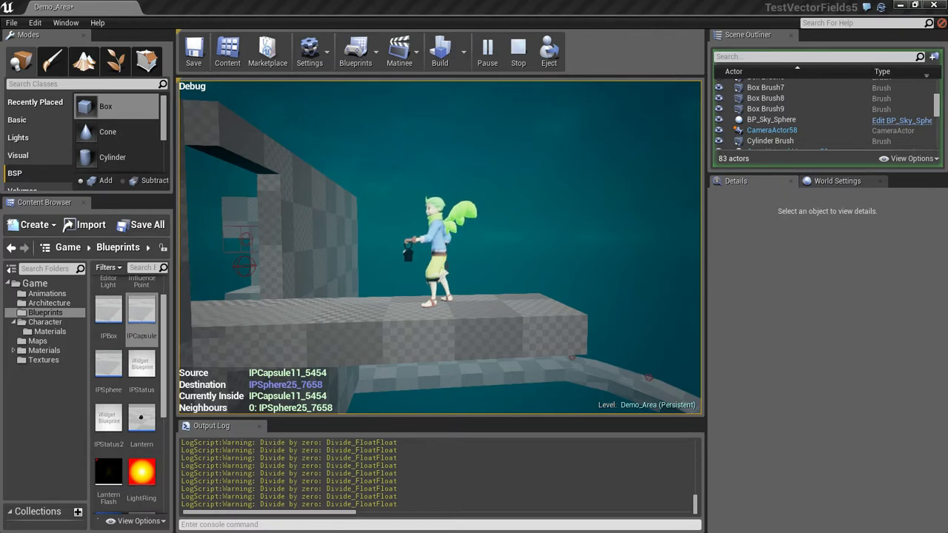
click(348, 191)
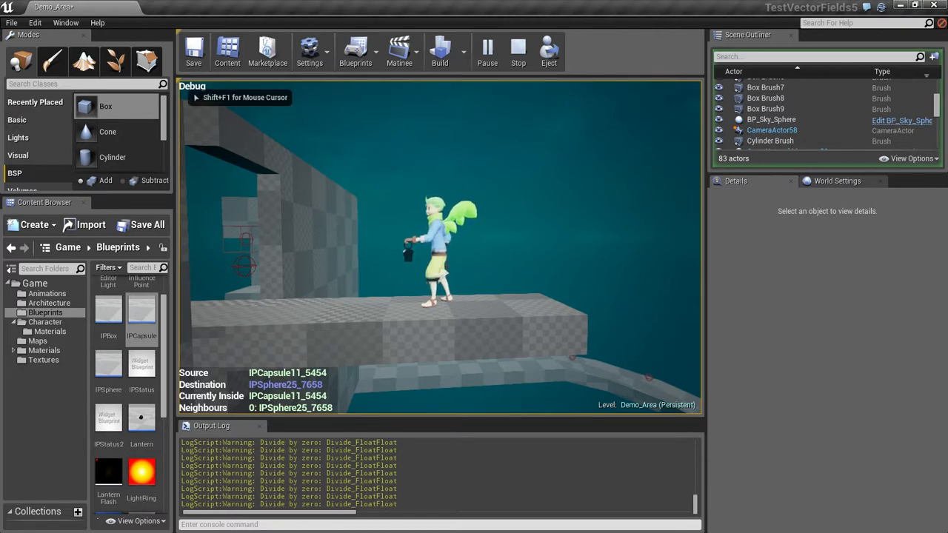
key(shift+F1)
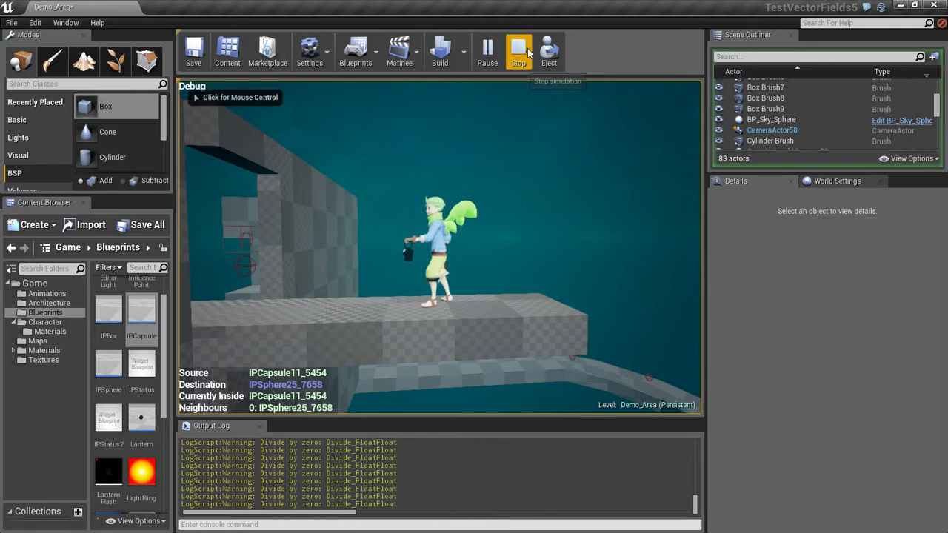
click(518, 52)
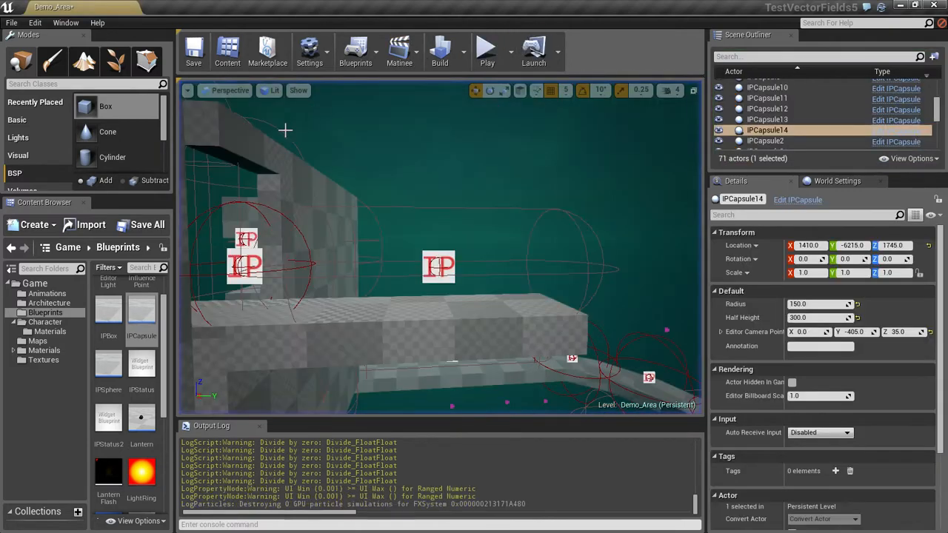
Delete the 150-radius capsule at X 1410 outside the room wall, and save the level.
right_drag(326, 273, 315, 153)
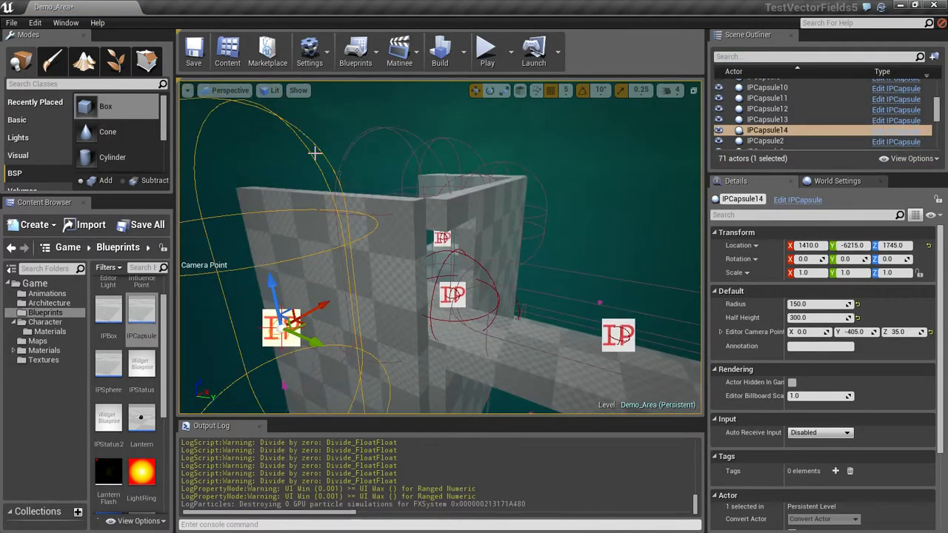
right_drag(355, 268, 207, 168)
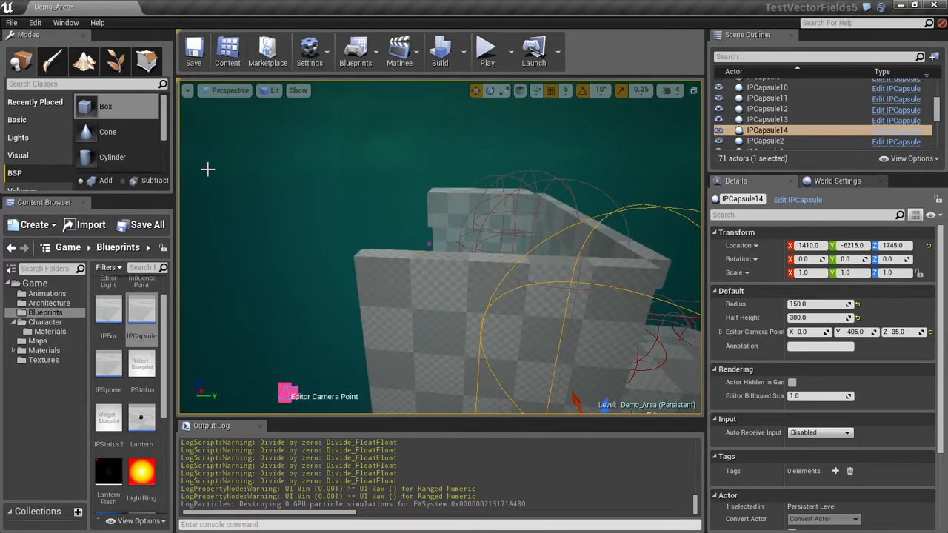
right_drag(328, 267, 323, 361)
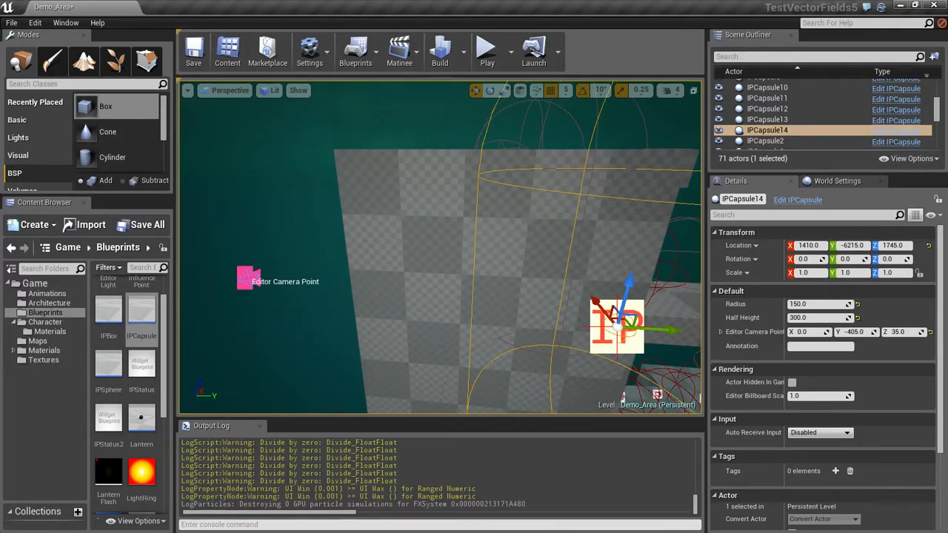
key(f)
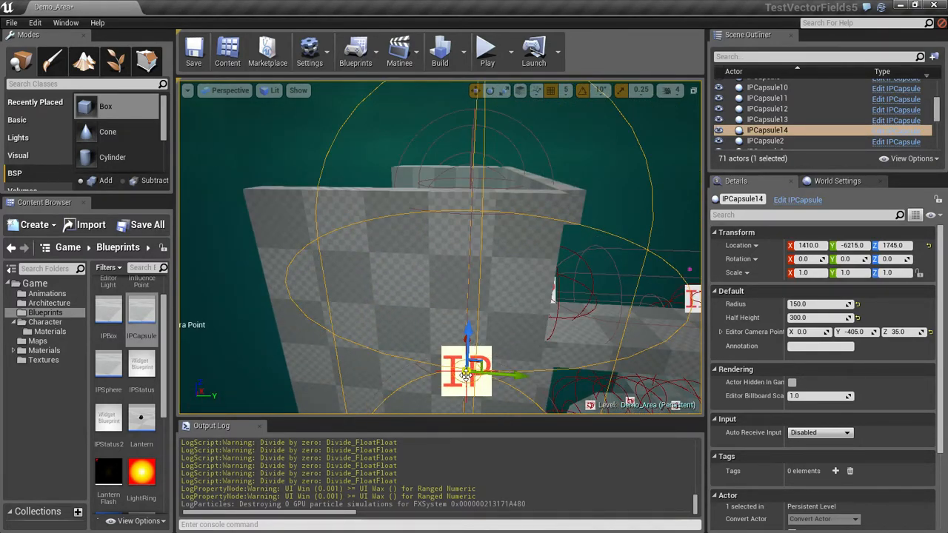
key(Delete)
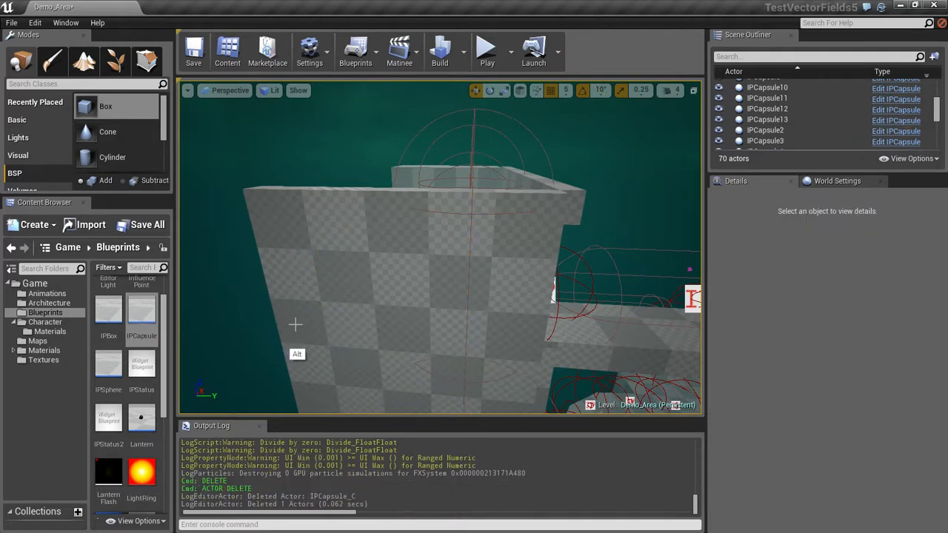
alt+drag(295, 323, 576, 345)
key(ctrl+s)
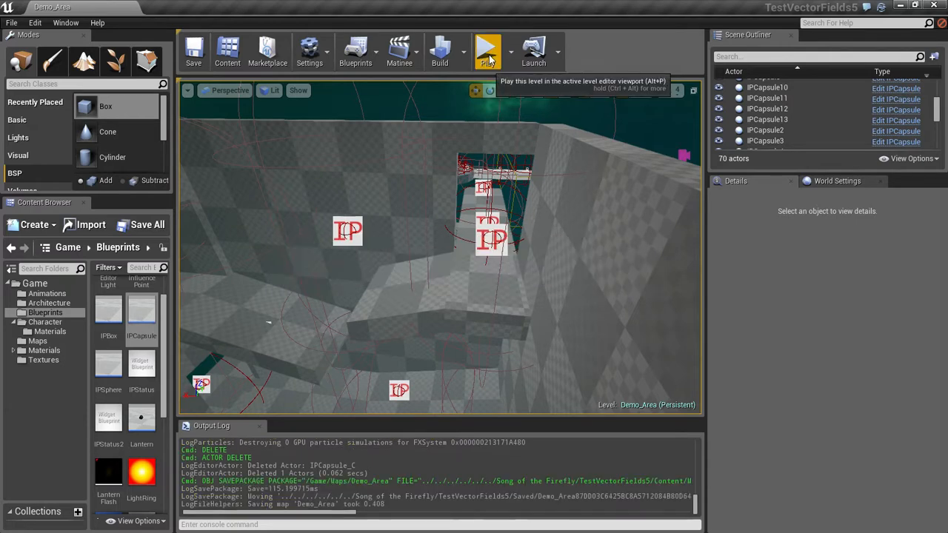
Play-test the level by taking the character along the curved ramp, the outside ledge and the room, and stop the simulation.
click(483, 49)
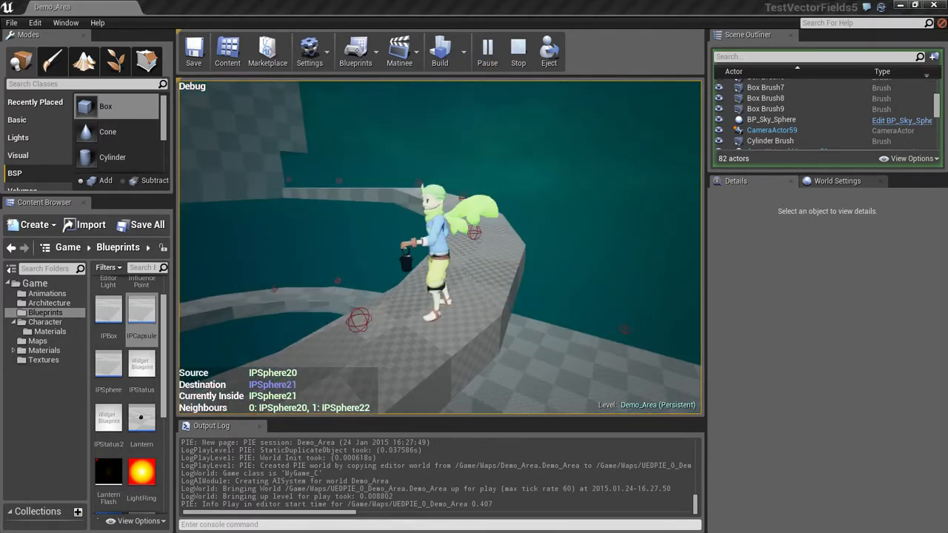
click(326, 251)
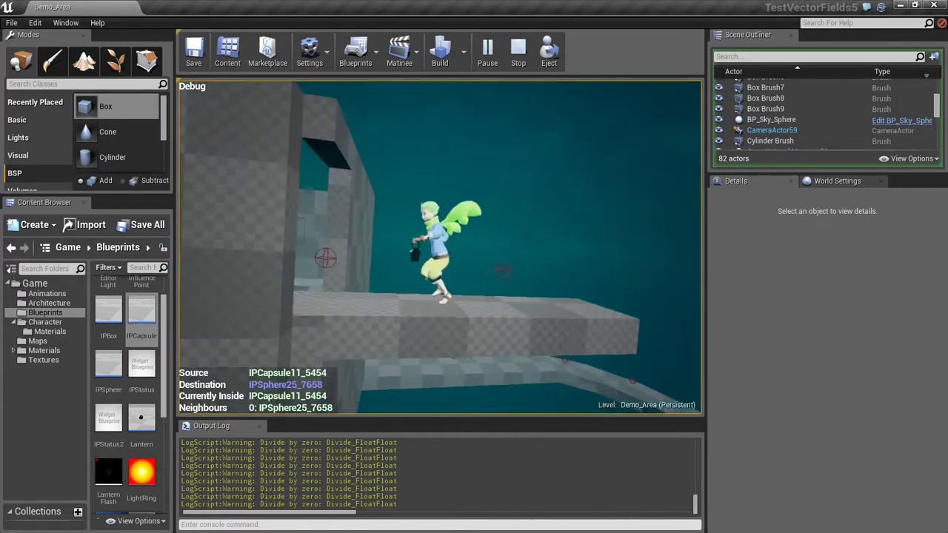
key(a)
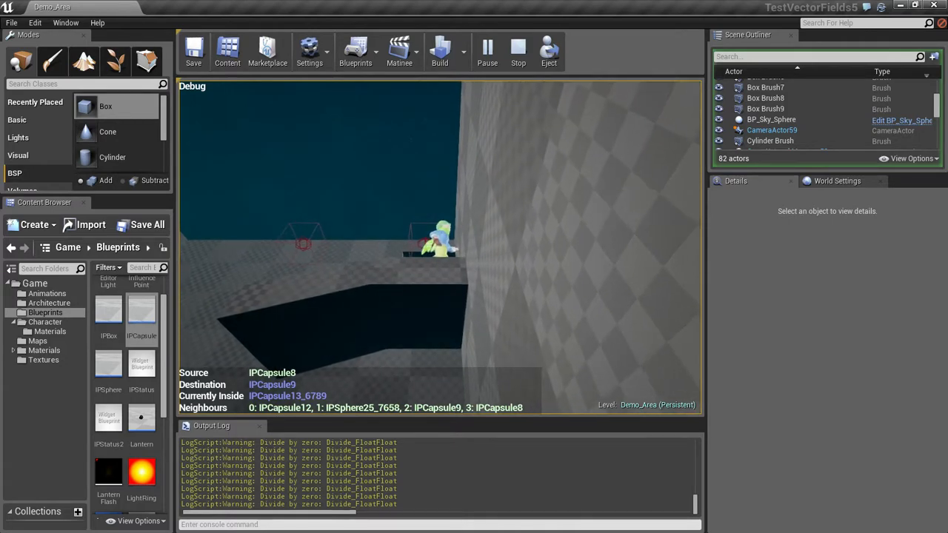
key(shift+F1)
click(520, 55)
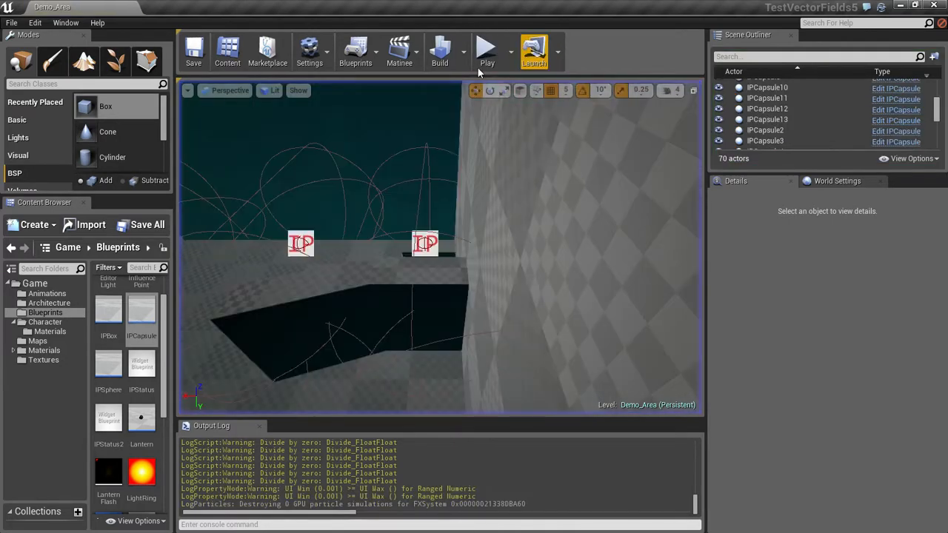
Place an additive box brush on top of the room's wall, and check the room floor brush's dimensions for reference.
alt+drag(475, 268, 350, 391)
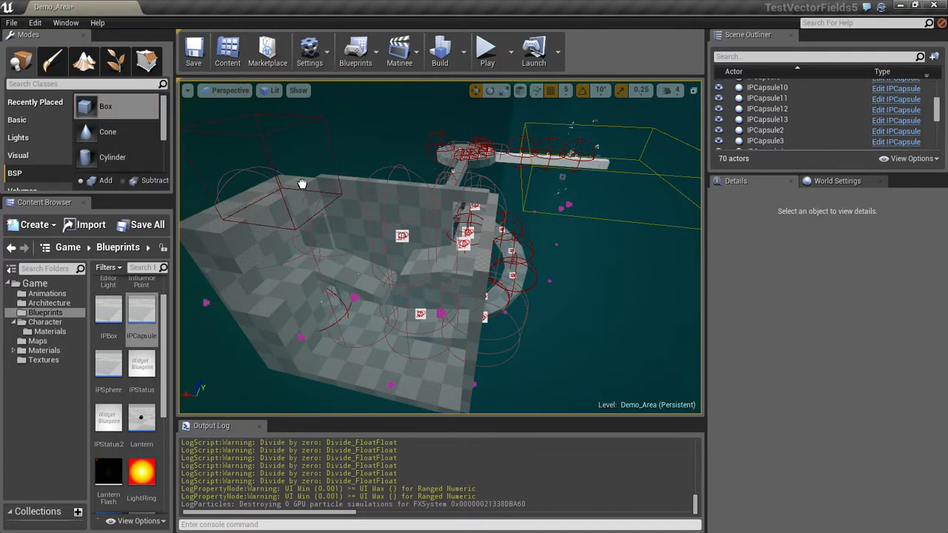
drag(303, 185, 305, 186)
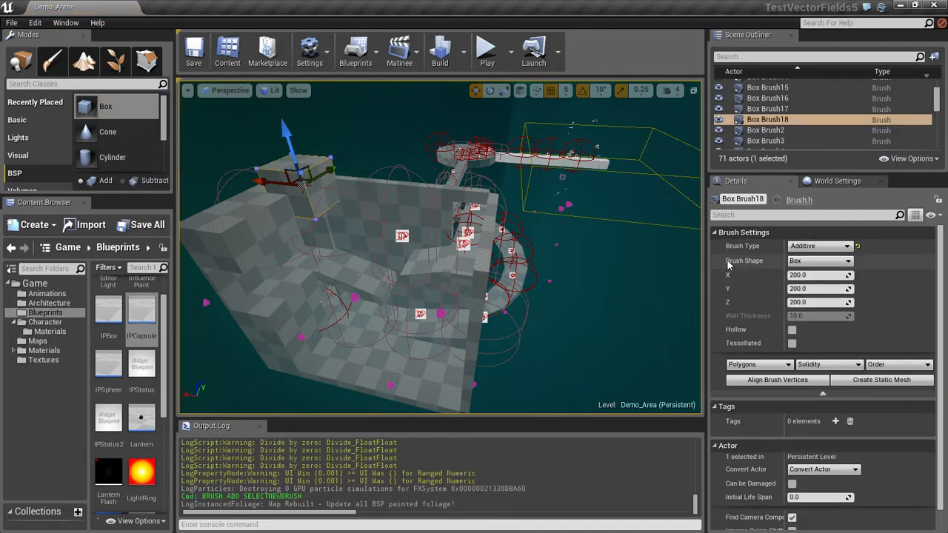
click(405, 399)
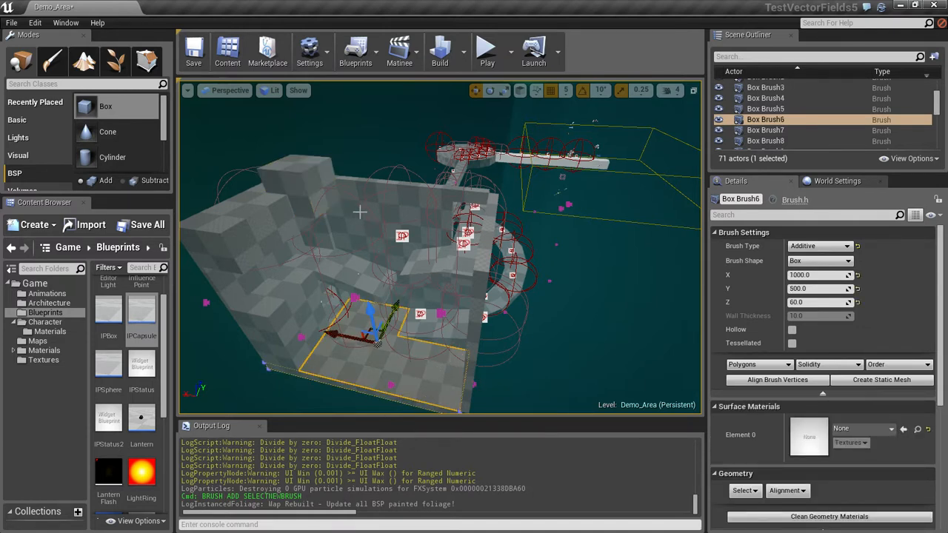
click(295, 166)
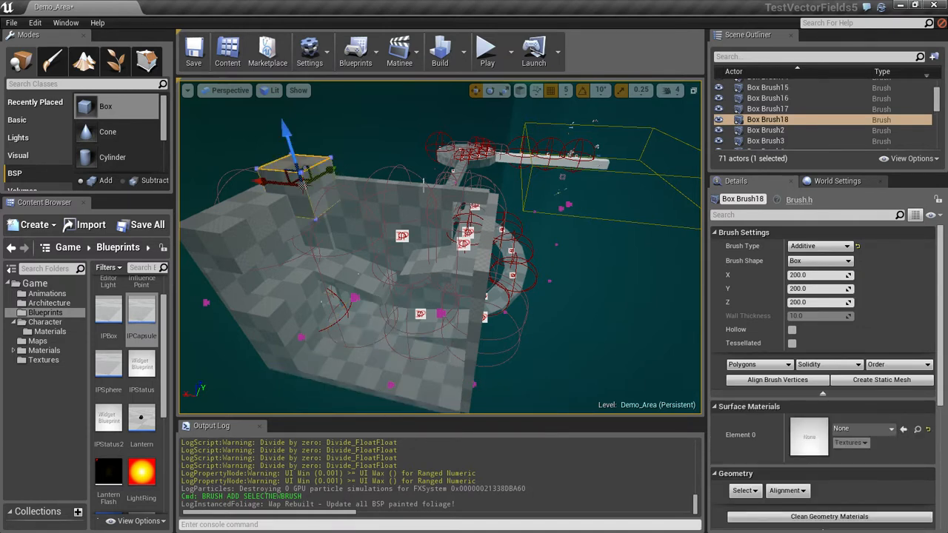
Size the new box brush to 1000 in X and 500 in Y, and move it along X over the room.
click(820, 275)
text(1)
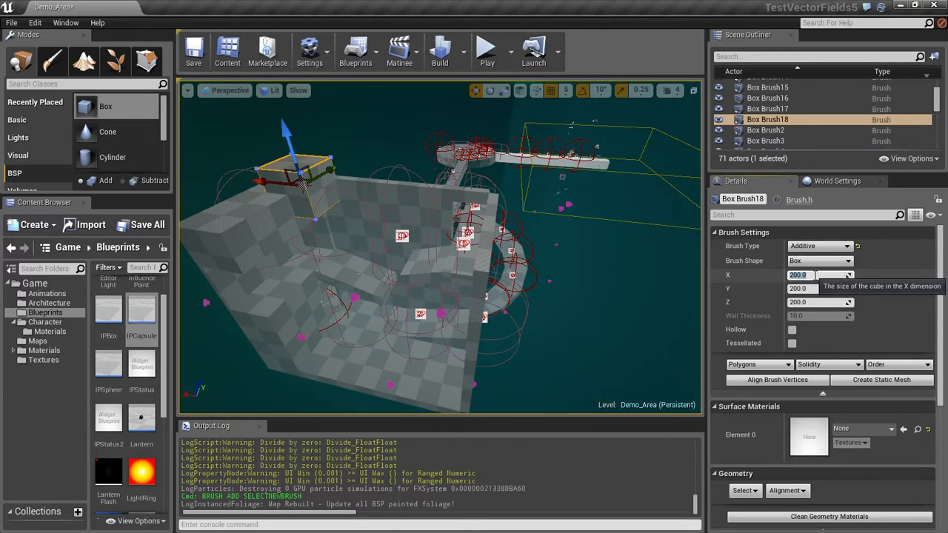
text(00)
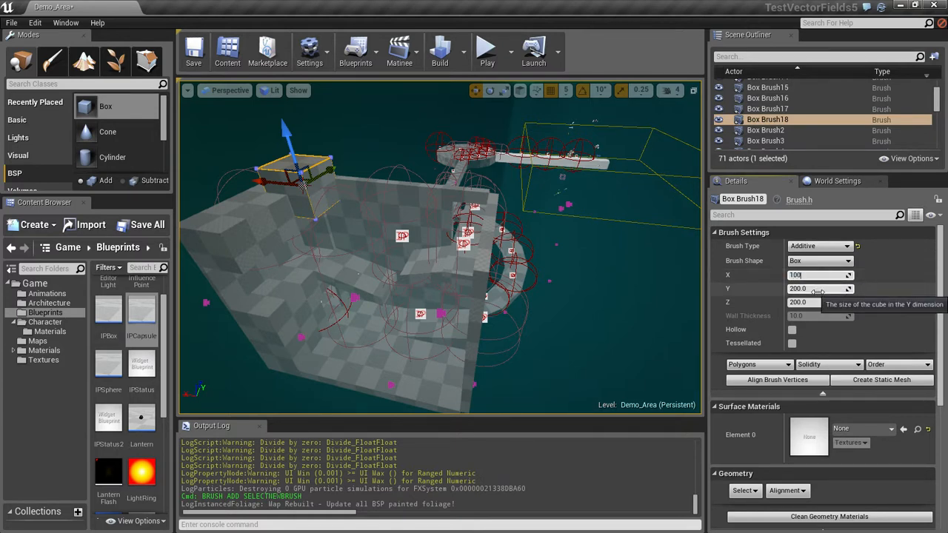
text(0)
key(Return)
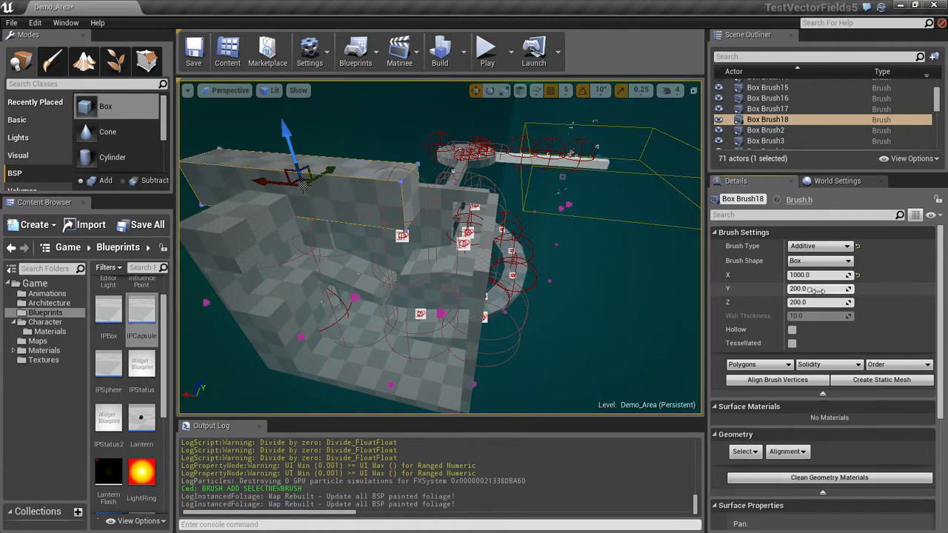
click(817, 288)
text(5)
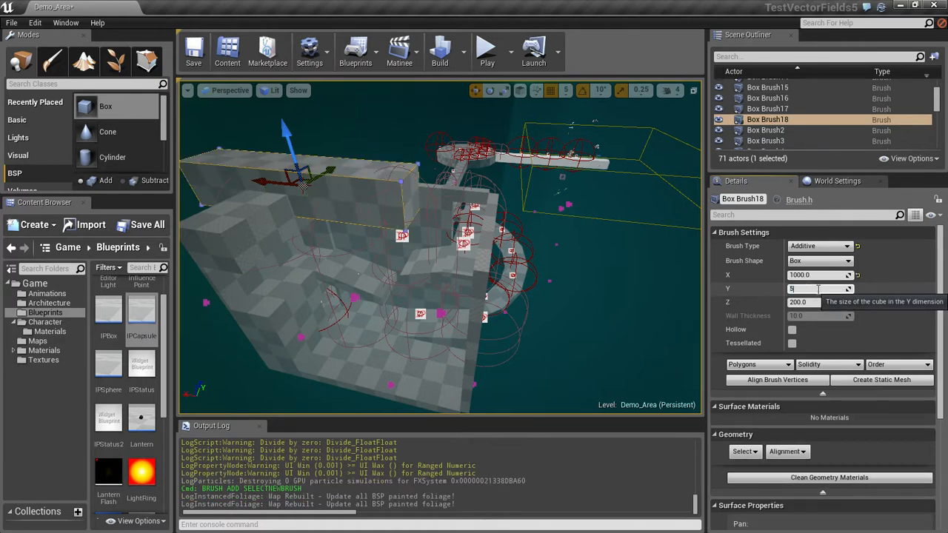
text(00)
key(Return)
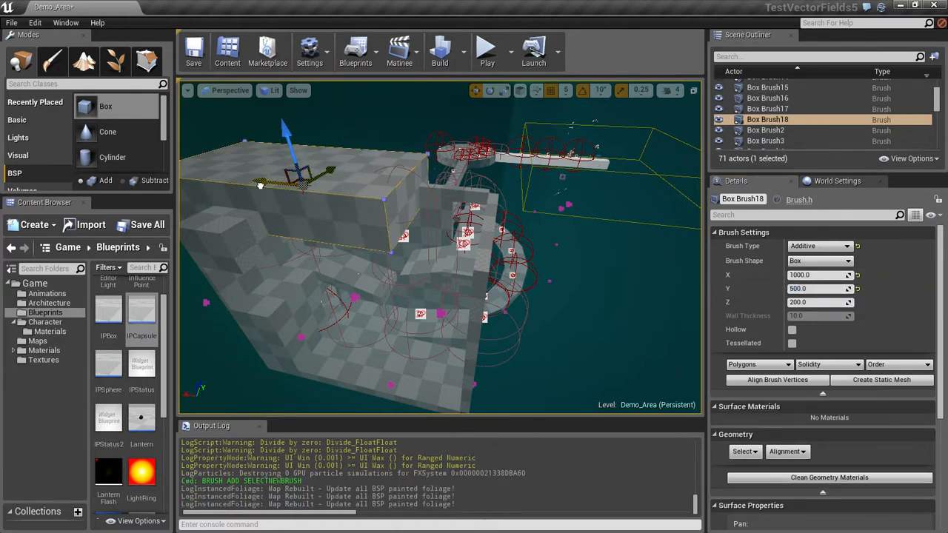
drag(260, 186, 347, 203)
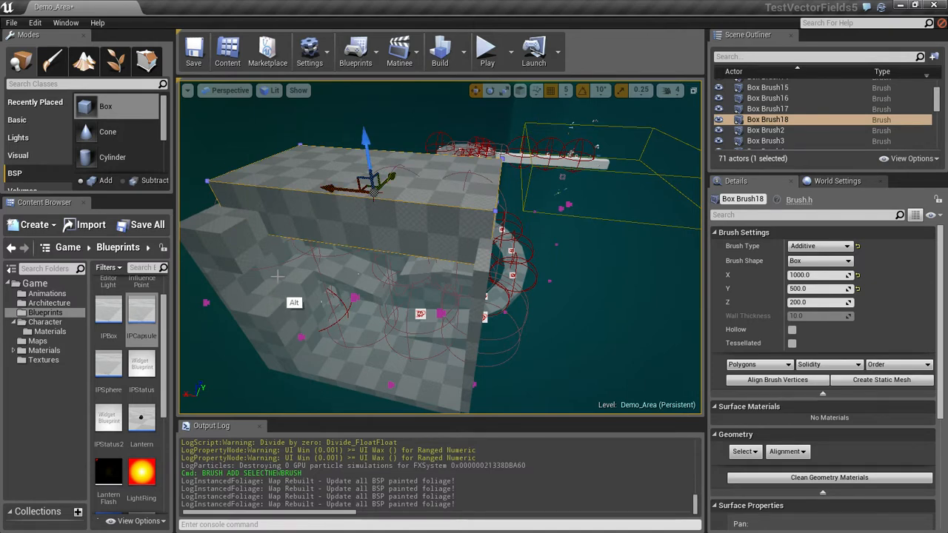
Enlarge the roof box brush to 1040 in X and 540 in Y.
mouse_move(276, 277)
alt+mouse_down()
mouse_move(304, 268)
mouse_move(414, 294)
mouse_move(388, 259)
mouse_move(404, 239)
mouse_move(460, 313)
mouse_move(268, 293)
mouse_move(404, 222)
mouse_move(338, 259)
mouse_move(459, 222)
alt+mouse_up()
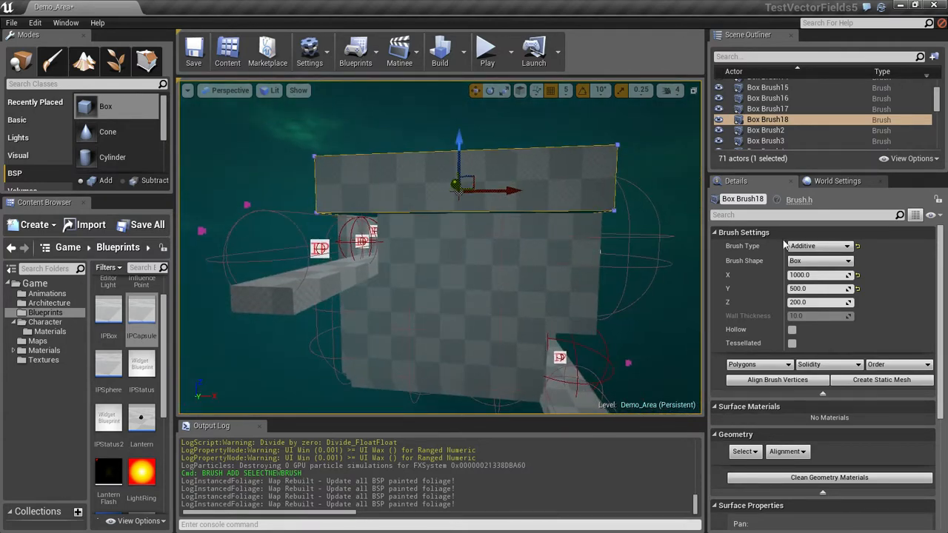
click(805, 276)
key(BackSpace)
key(BackSpace)
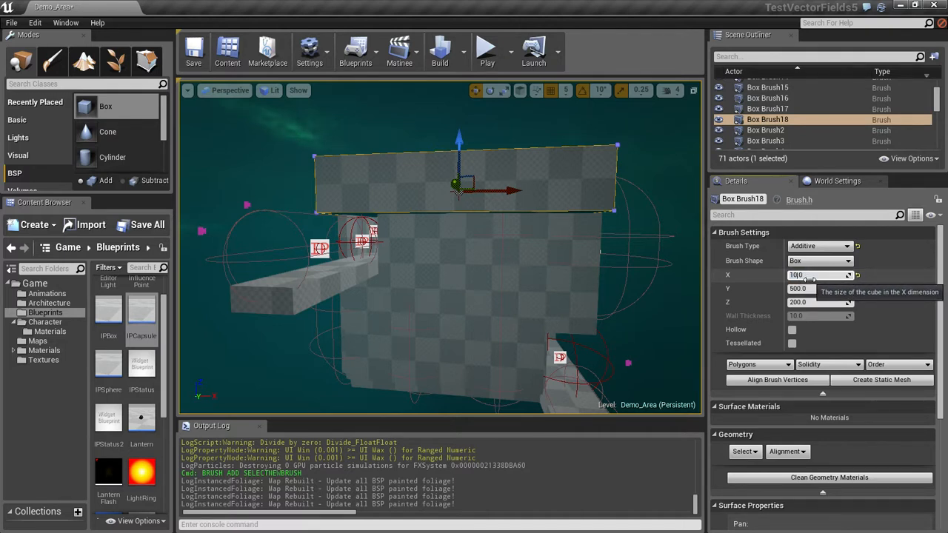
text(40)
key(Return)
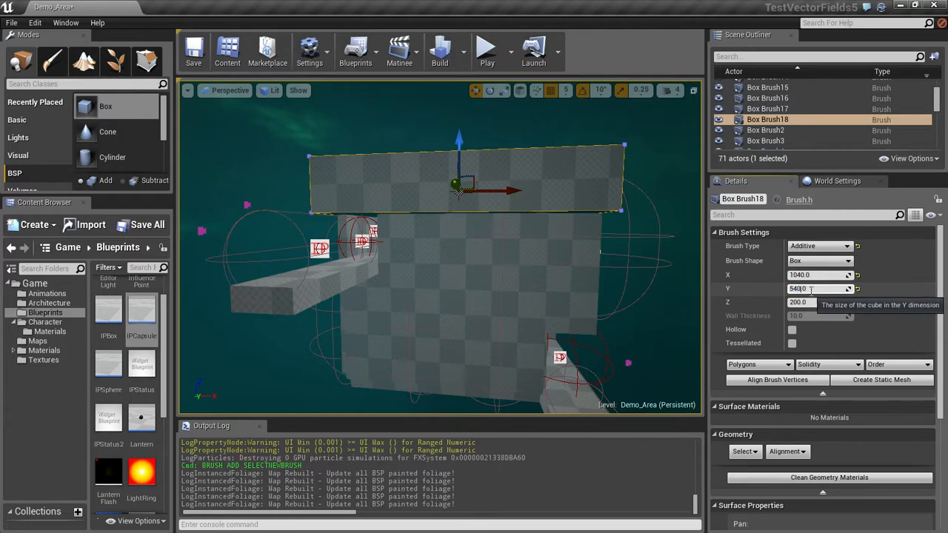
key(Return)
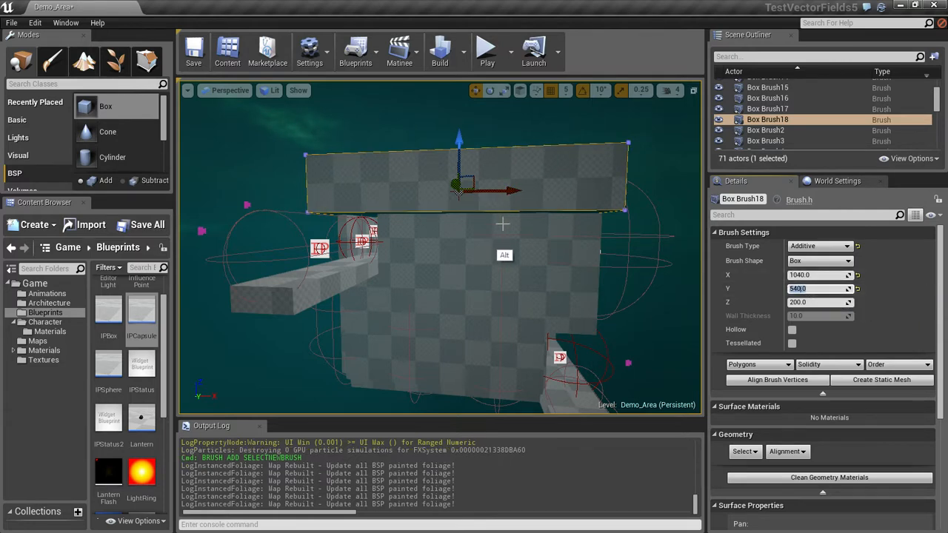
mouse_move(502, 223)
alt+mouse_down()
mouse_move(533, 250)
mouse_move(478, 206)
mouse_move(493, 218)
mouse_move(581, 228)
alt+mouse_up()
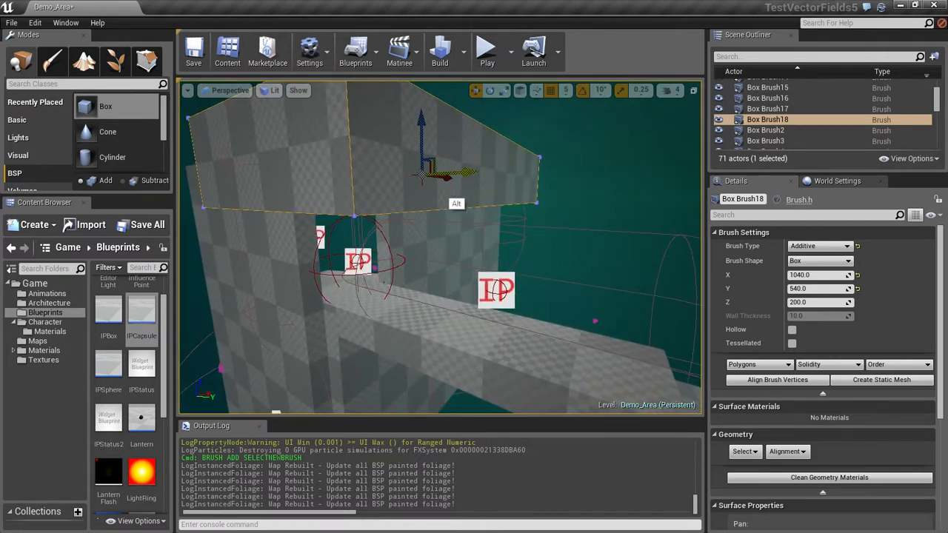
alt+drag(456, 174, 422, 175)
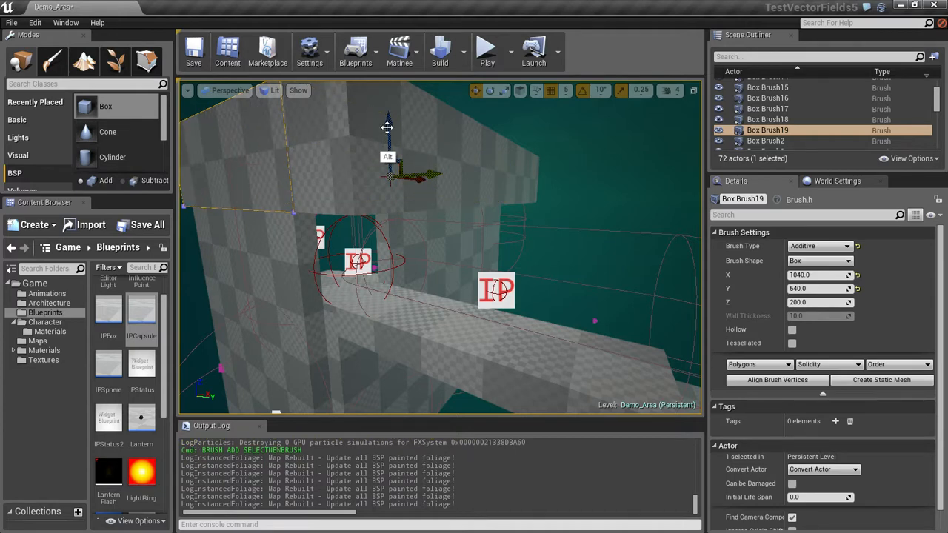
drag(388, 128, 397, 117)
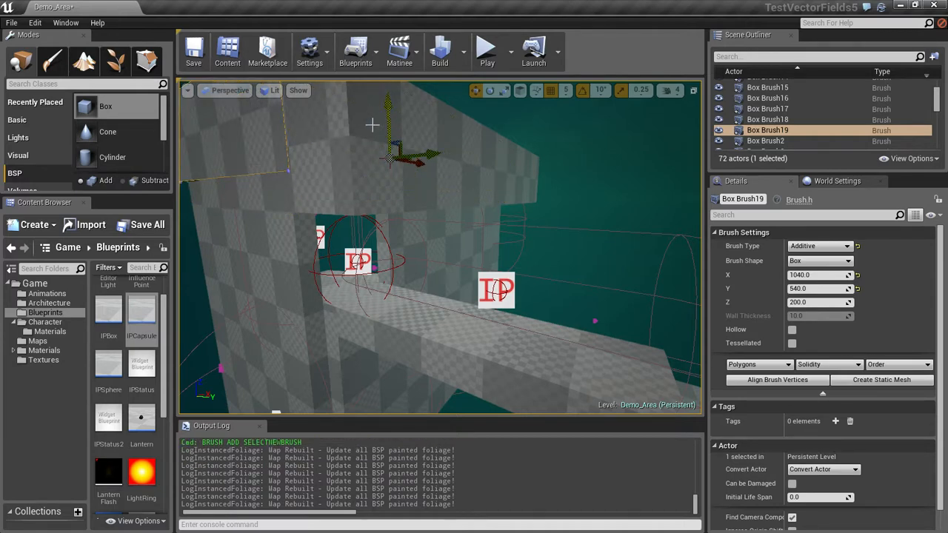
key(Delete)
Shift the roof box brush along Y over the walls and raise it clear of the doorway.
click(366, 124)
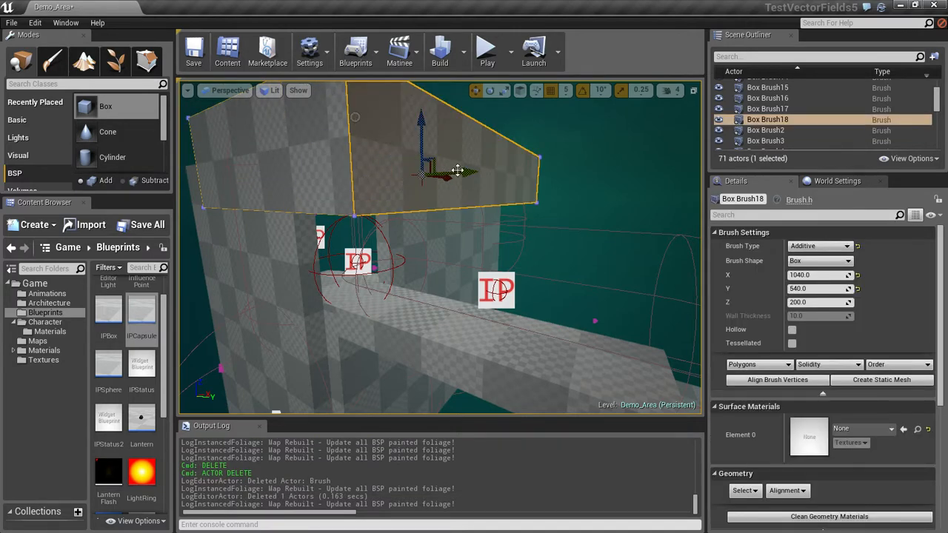
drag(459, 172, 421, 173)
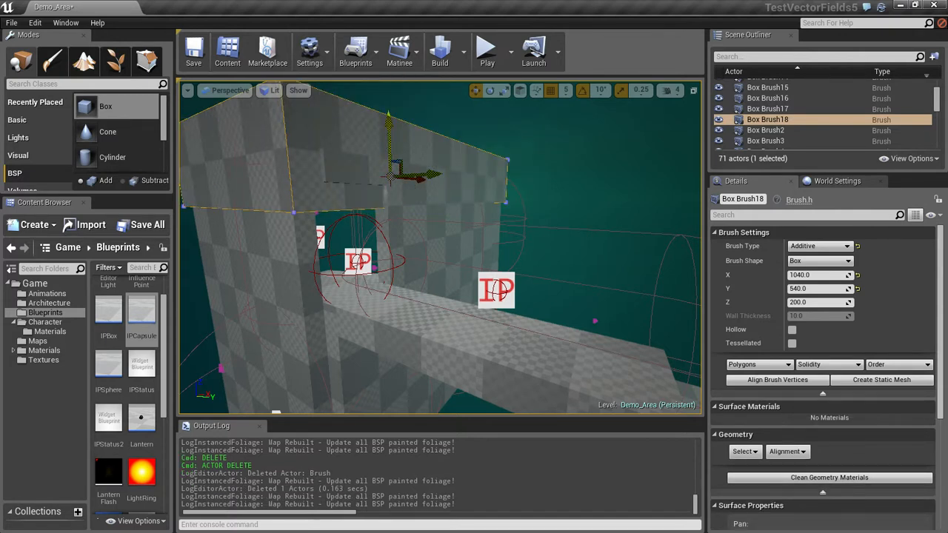
drag(393, 150, 396, 116)
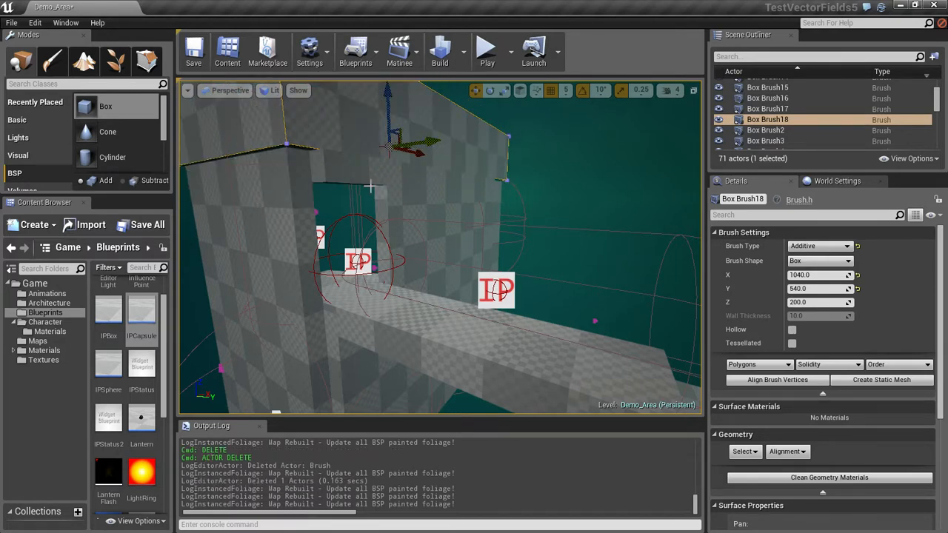
alt+drag(446, 202, 455, 226)
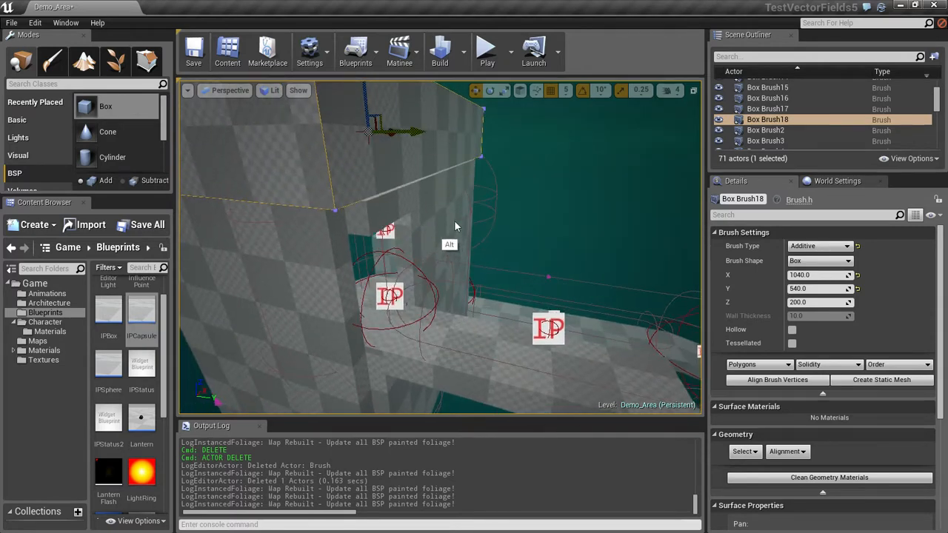
drag(412, 133, 418, 137)
Try widening the wall brush beside the doorway to 840 in X, and undo the change.
alt+drag(504, 199, 308, 177)
alt+drag(375, 184, 525, 206)
click(425, 198)
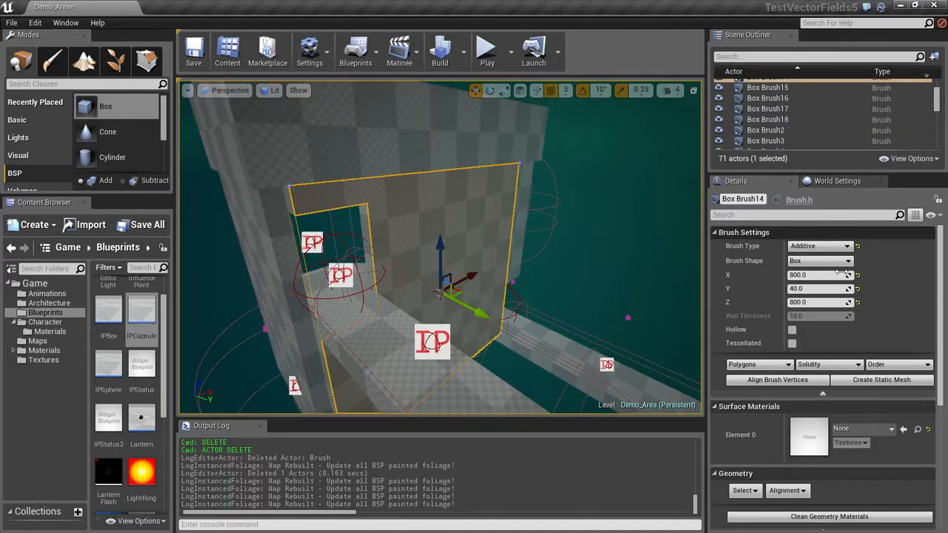
click(814, 277)
click(799, 275)
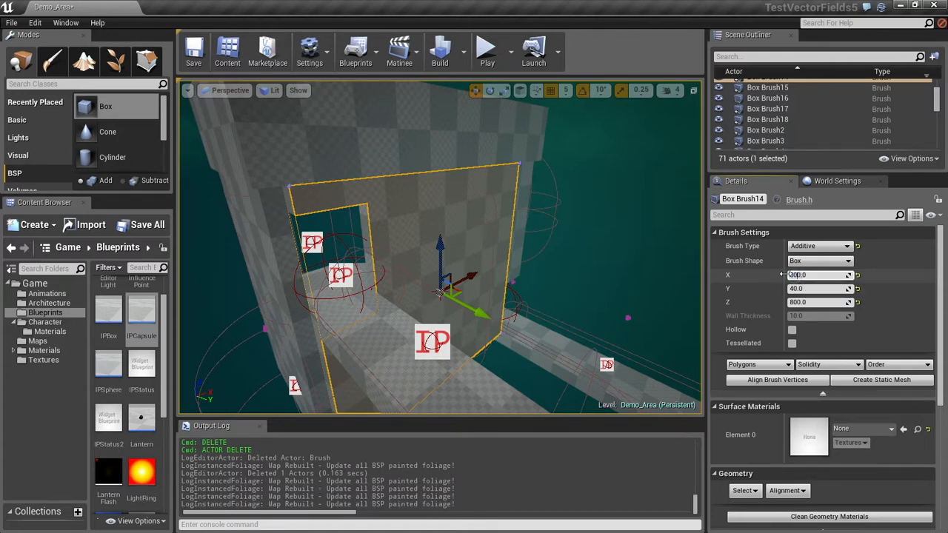
key(BackSpace)
text(4)
key(Return)
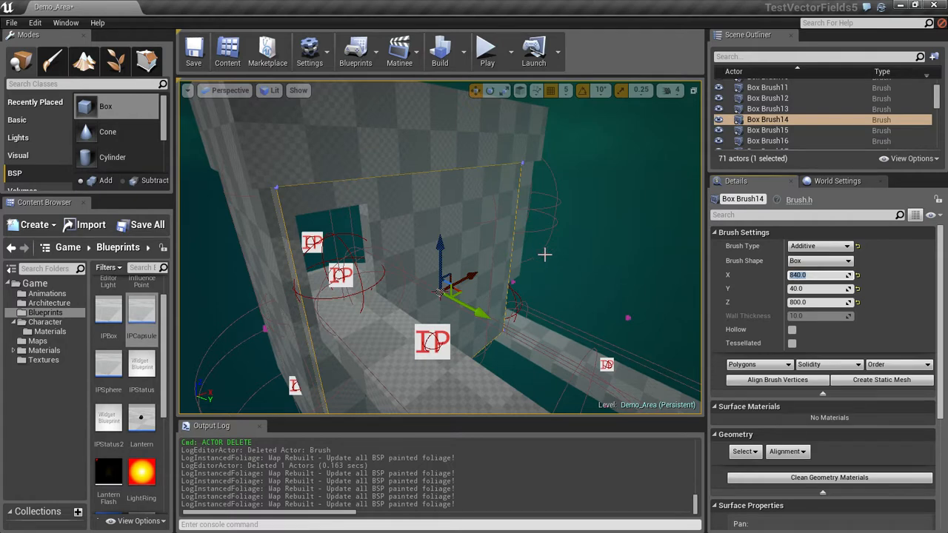
key(ctrl+z)
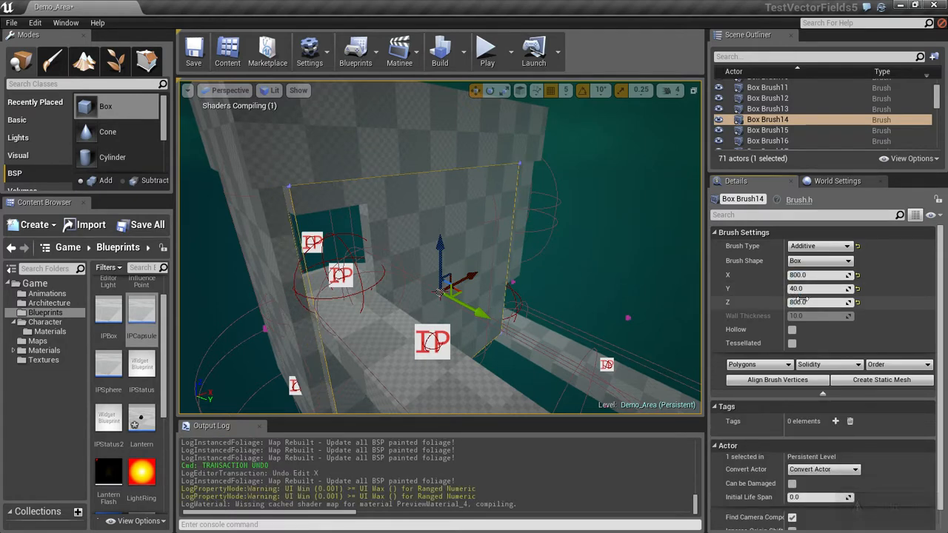
Widen the wall brush beside the doorway to 840 in X and shift it along X to fill the wall.
click(797, 275)
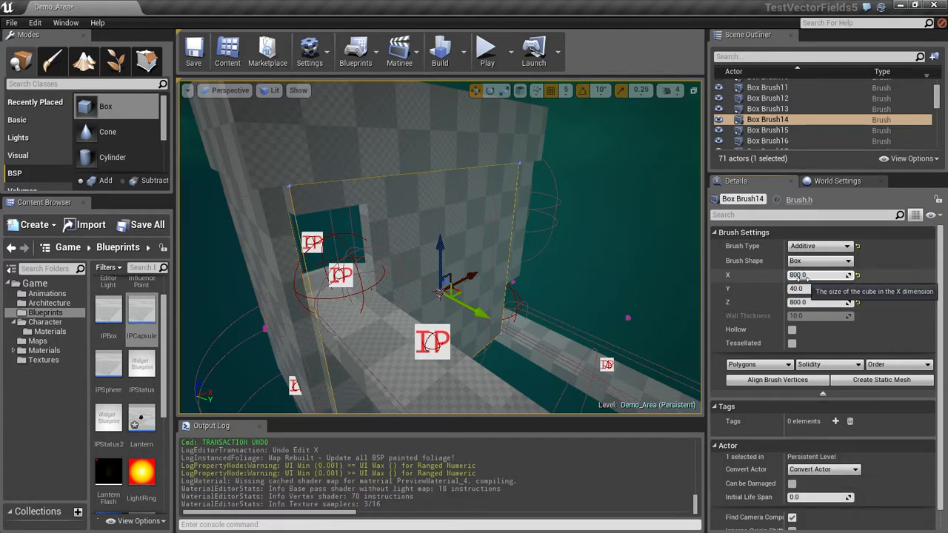
key(BackSpace)
text(4)
key(Return)
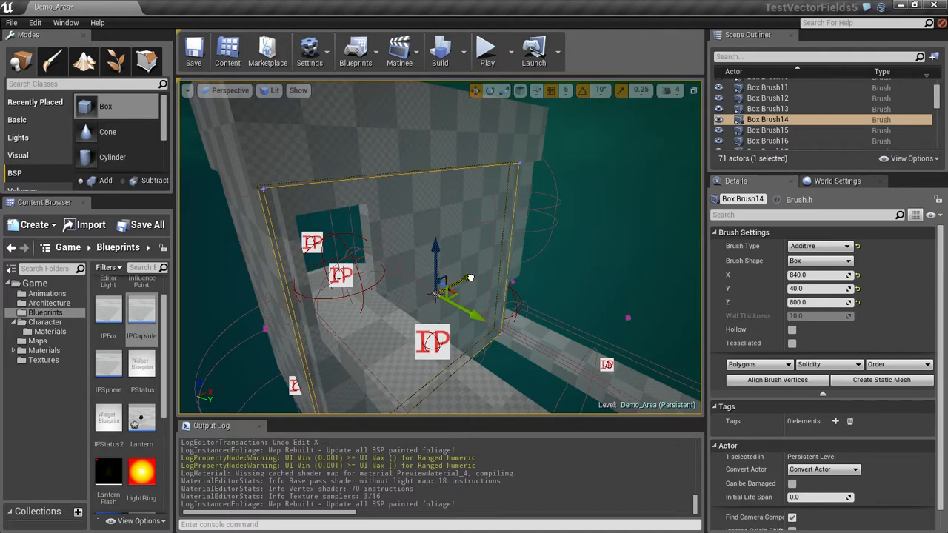
Shift the roof box brush along Y so it lines up with the walls below.
click(238, 155)
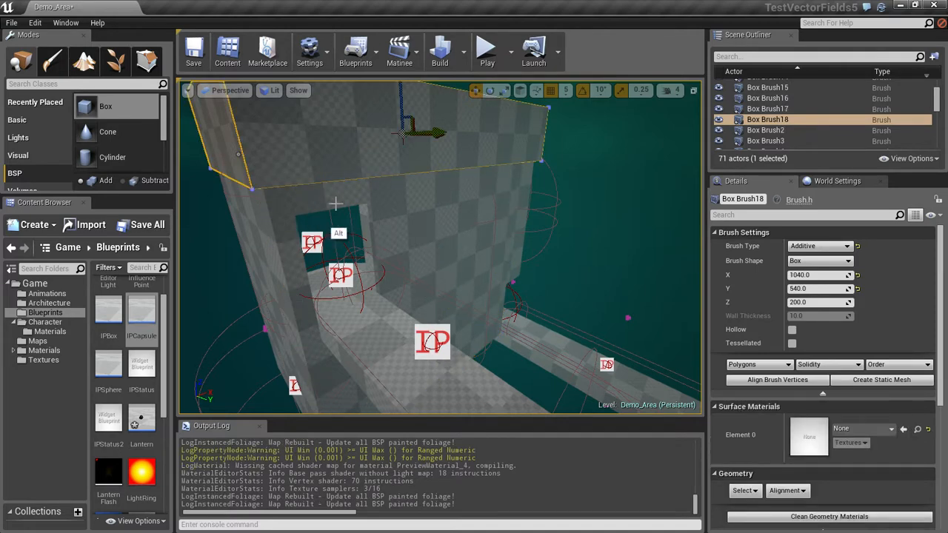
alt+drag(500, 139, 468, 139)
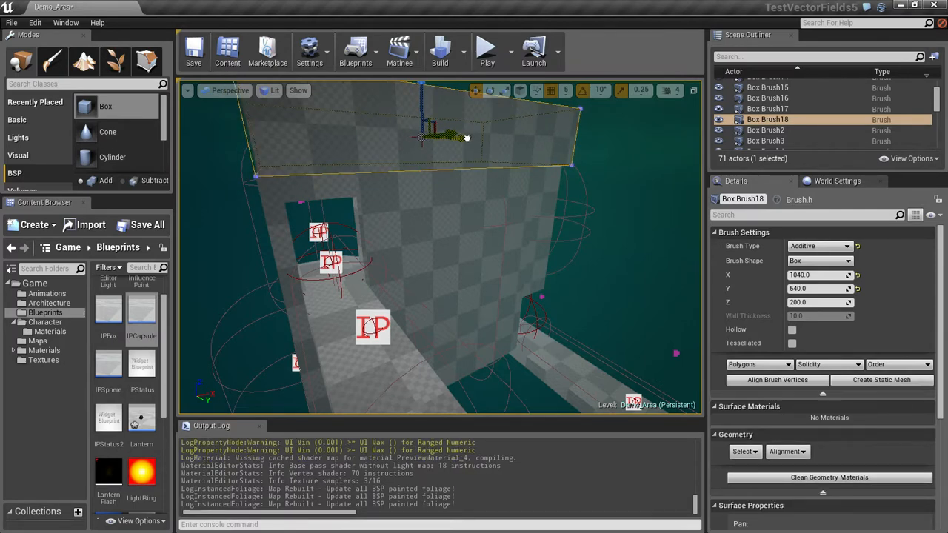
mouse_move(274, 163)
alt+mouse_down()
mouse_move(345, 186)
mouse_move(381, 168)
mouse_move(465, 179)
mouse_move(334, 178)
mouse_move(350, 181)
alt+mouse_up()
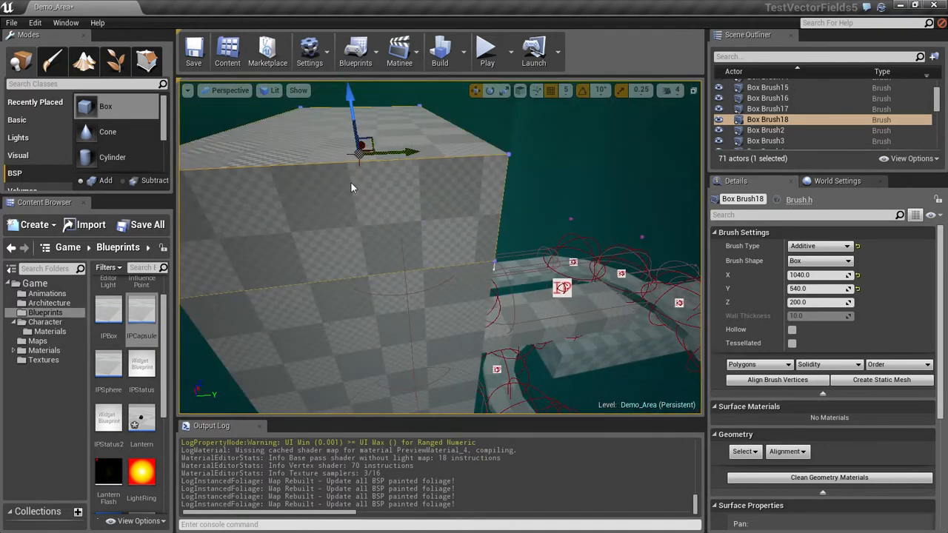
Set the roof box brush's Z size to 400 and adjust its height above the room, then deselect it.
text(400)
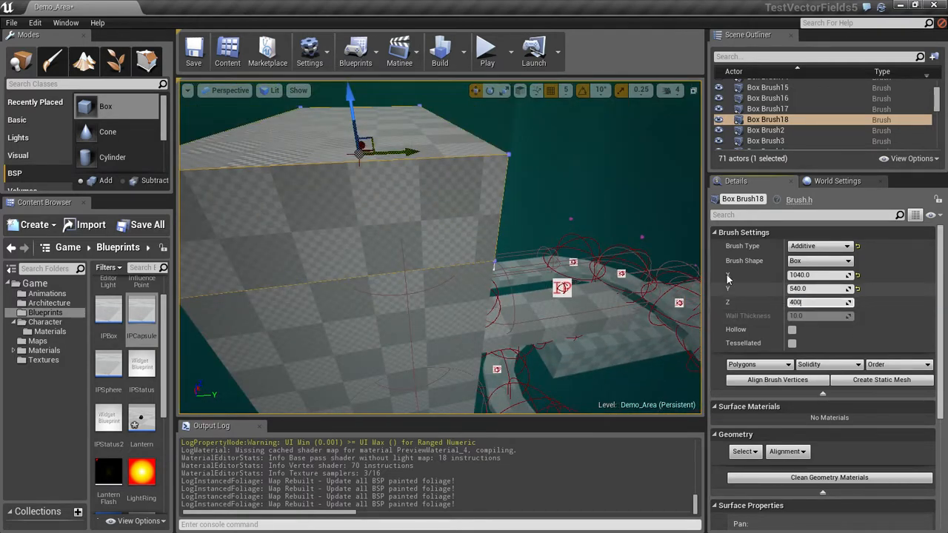
key(Return)
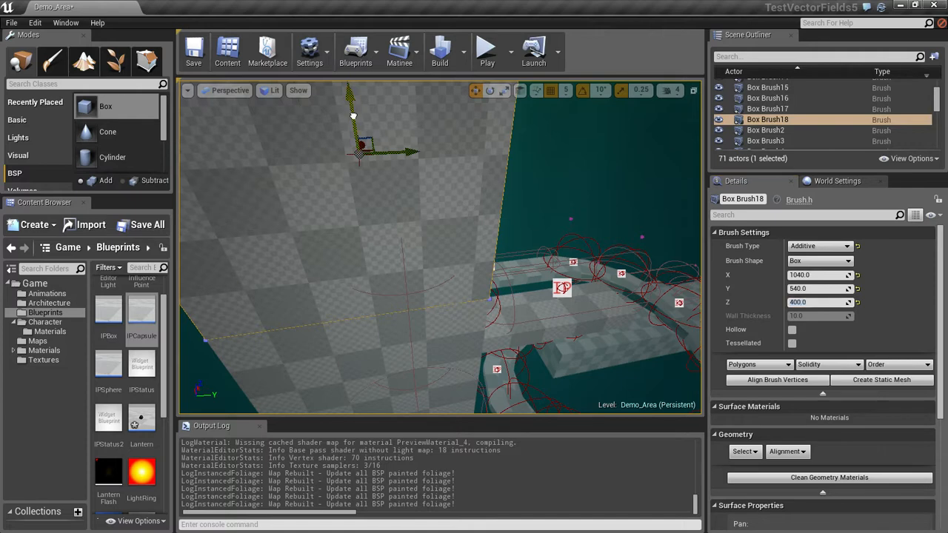
drag(353, 117, 360, 91)
alt+drag(629, 220, 483, 170)
drag(453, 105, 453, 114)
click(672, 165)
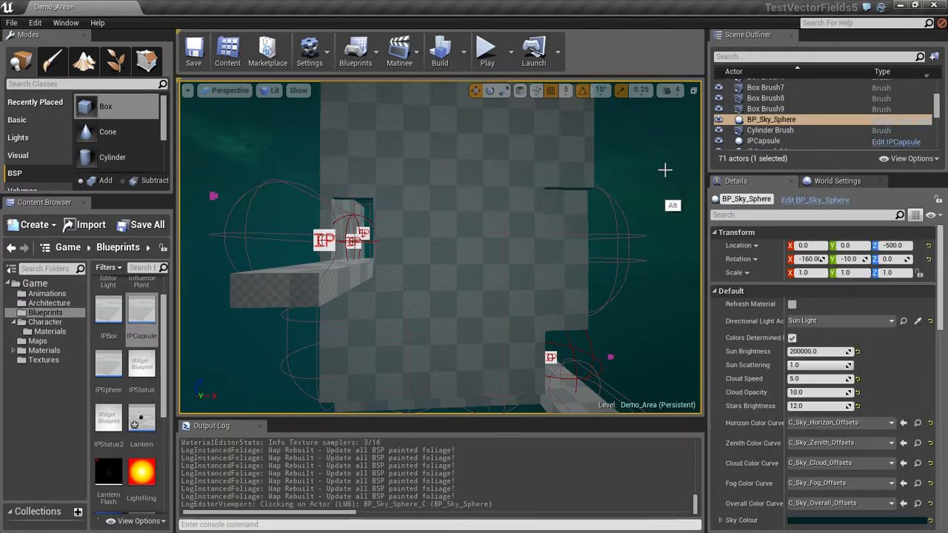
Lower the editor camera point of IPCapsule13, inside the upper doorway, to -15 in Z.
mouse_move(669, 170)
alt+mouse_down()
mouse_move(630, 207)
mouse_move(385, 198)
mouse_move(641, 180)
alt+mouse_up()
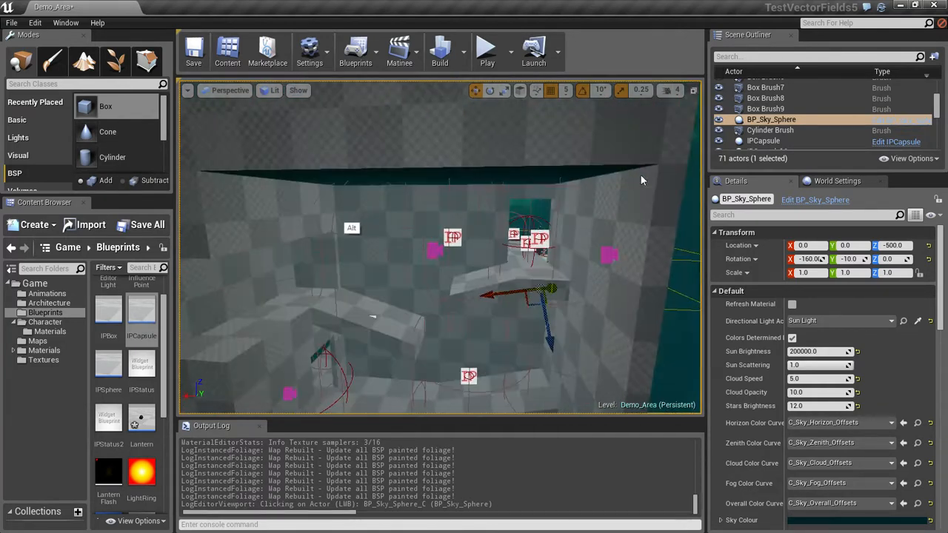
alt+drag(459, 219, 407, 231)
click(459, 210)
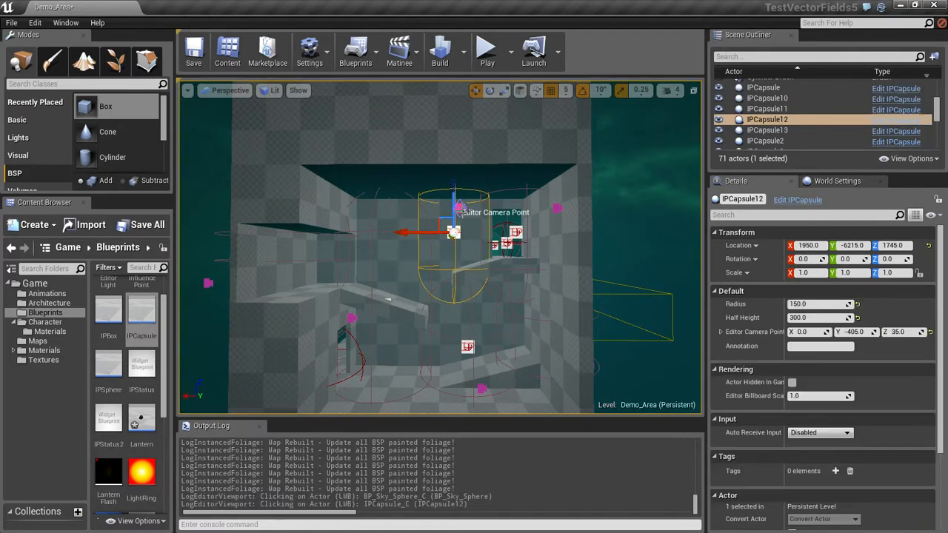
alt+drag(459, 210, 555, 219)
click(595, 228)
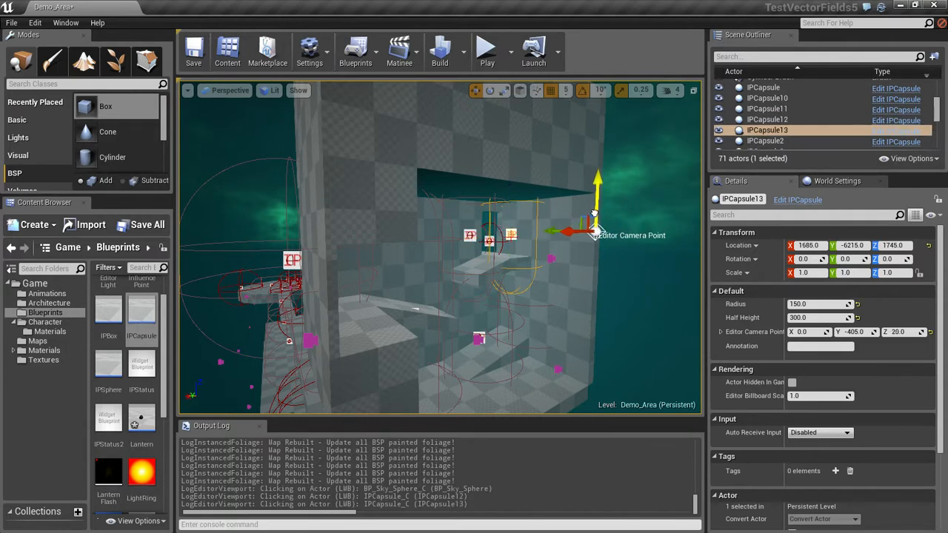
drag(594, 213, 593, 218)
key(ctrl+s)
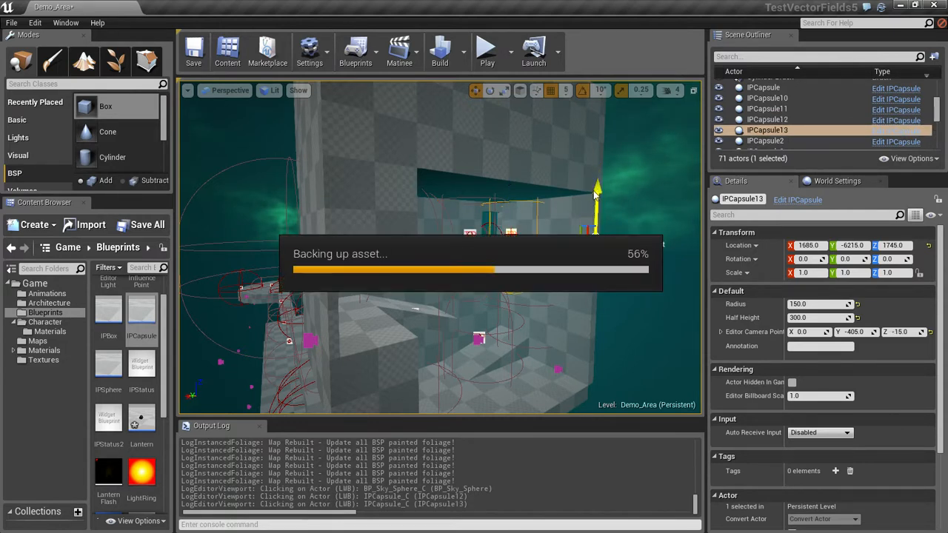
Play-test the level to check how the camera follows the character, and stop the session.
click(483, 53)
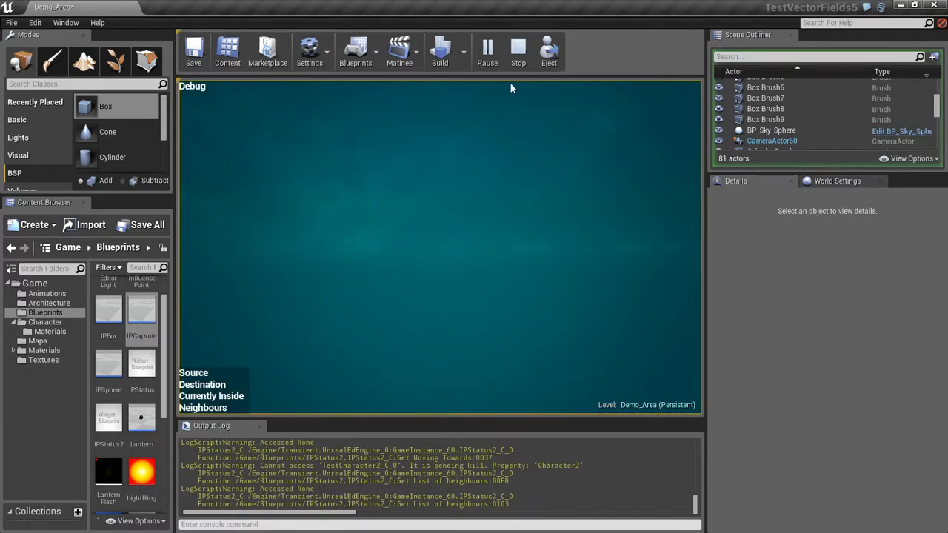
click(520, 62)
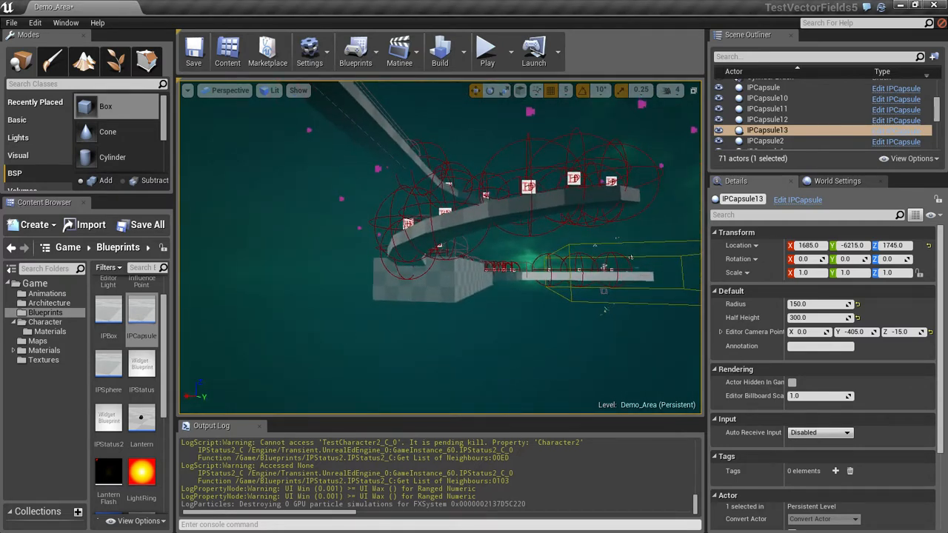
Examine the waterfront floodgates.png reference sketch against the upper doorway and ledge, and move the sketch back out of the way.
right_drag(417, 182, 445, 219)
right_drag(334, 271, 420, 180)
right_drag(341, 193, 475, 131)
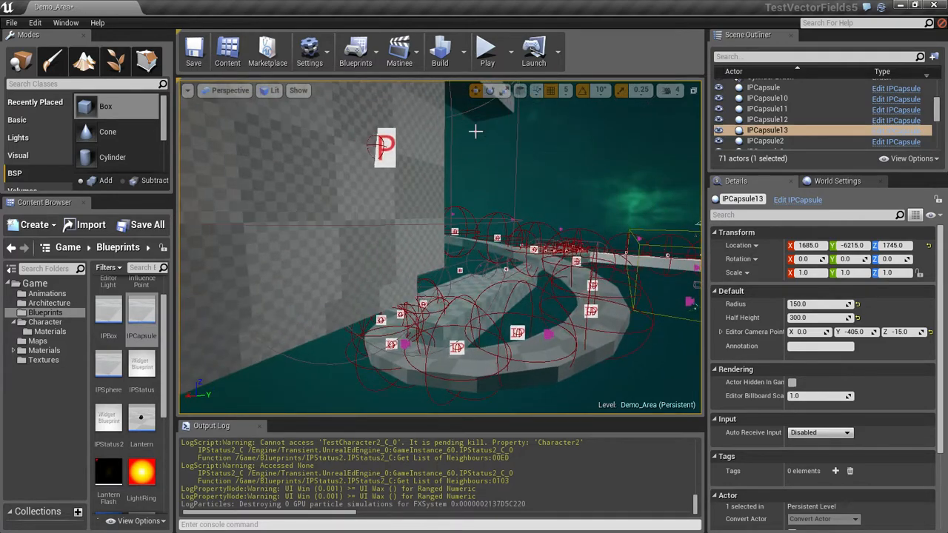
right_drag(379, 160, 430, 97)
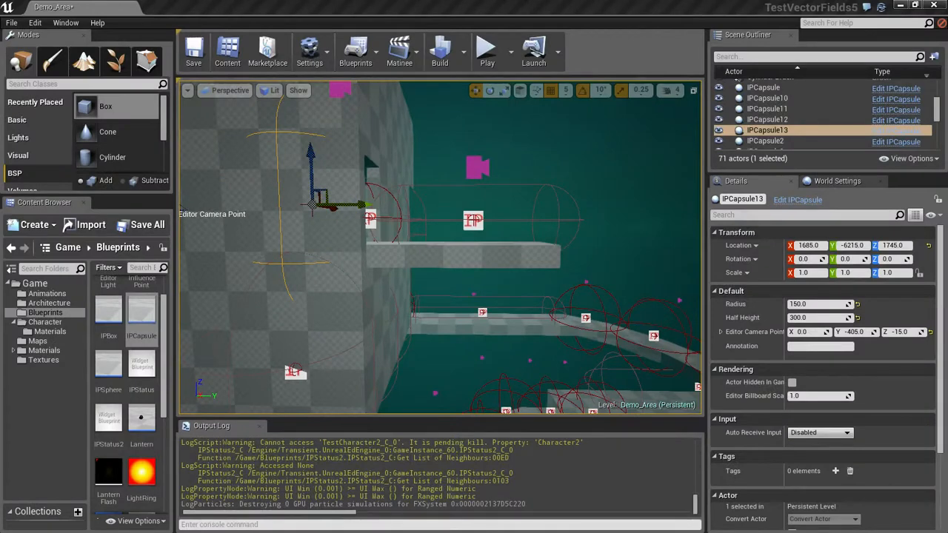
drag(1, 82, 203, 51)
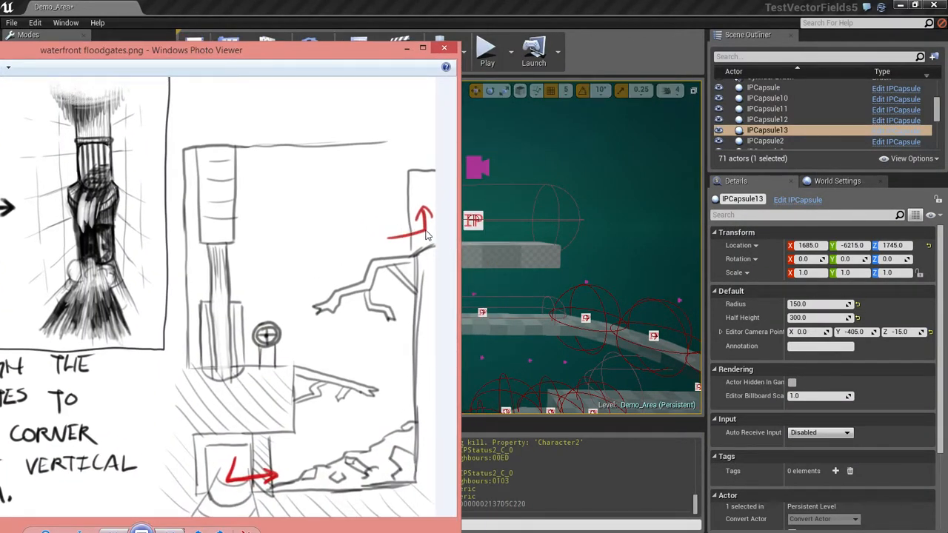
drag(379, 52, 0, 53)
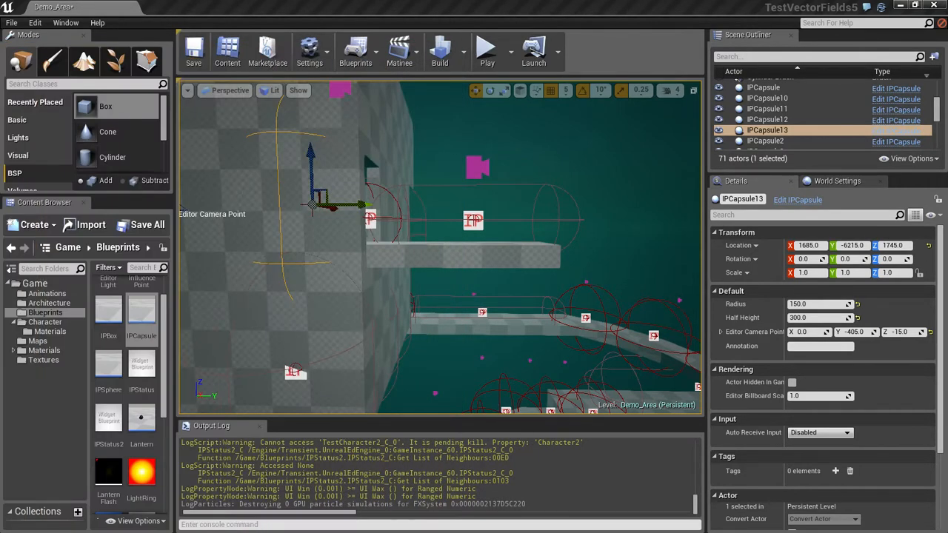
drag(0, 80, 187, 81)
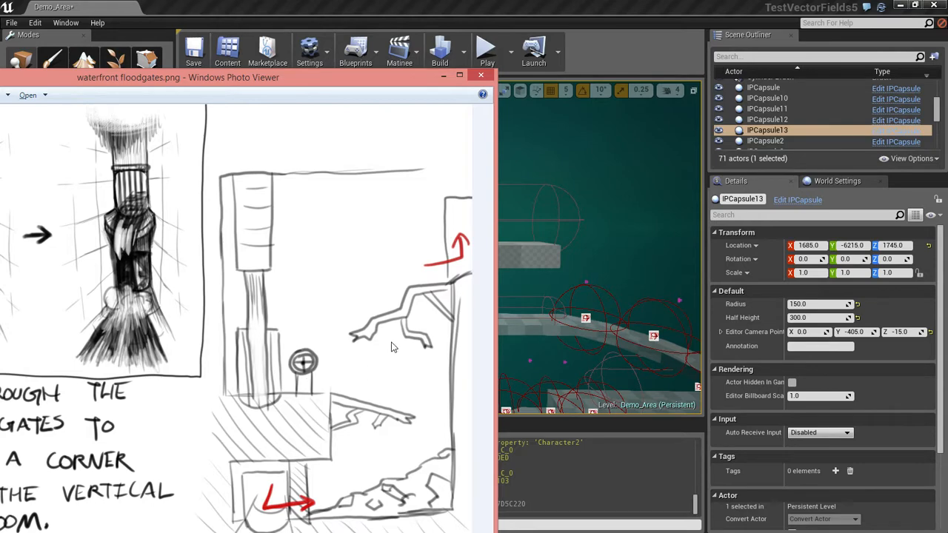
drag(347, 84, 0, 104)
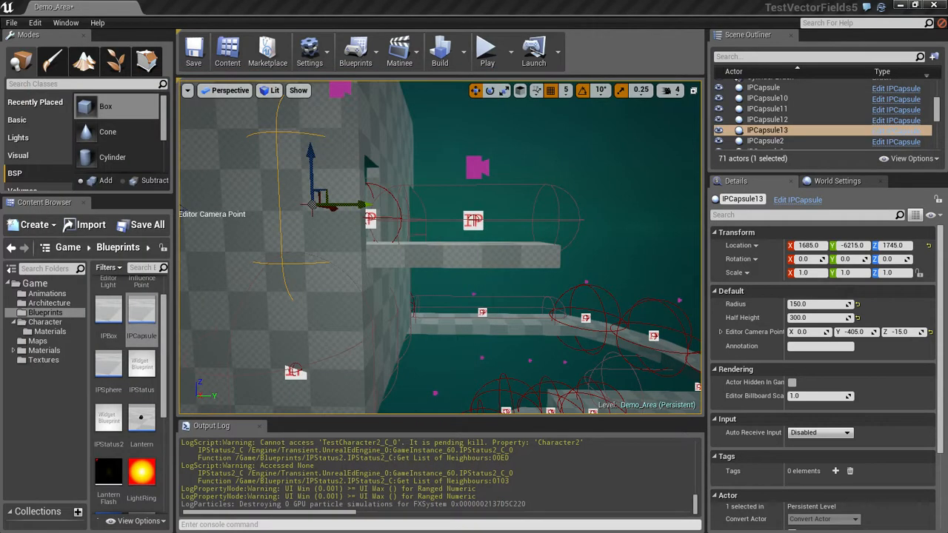
Lower the editor camera point of the influence sphere in the upper doorway to 55 in Z, and save the level.
middle_drag(370, 245, 362, 166)
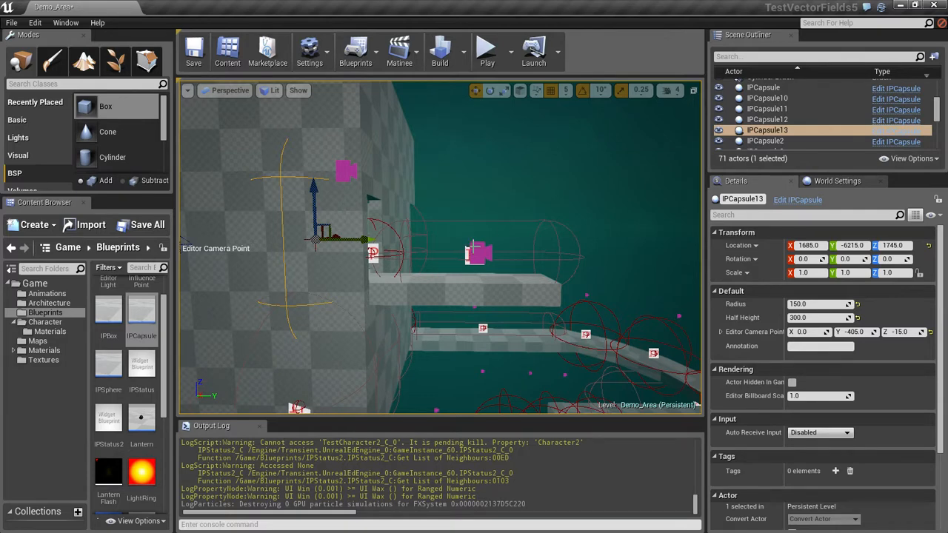
click(342, 171)
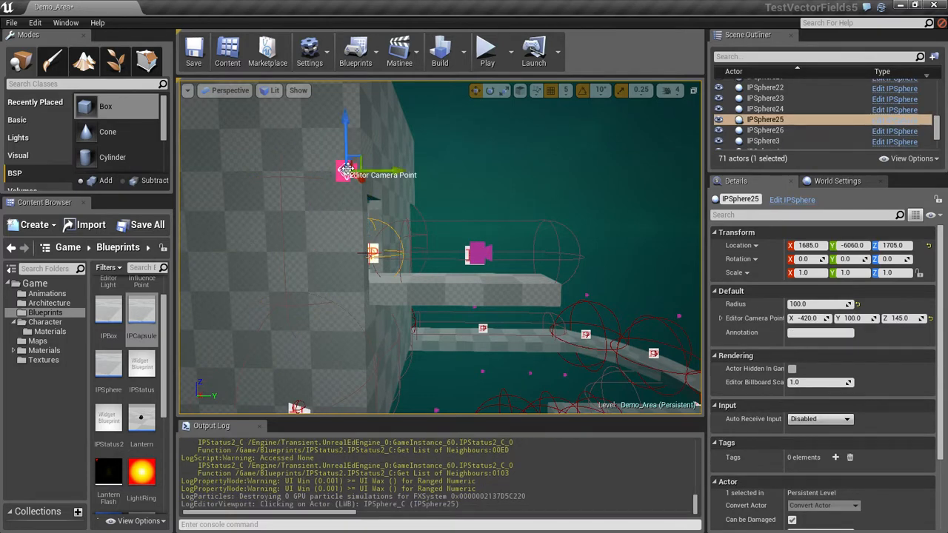
drag(347, 151, 348, 224)
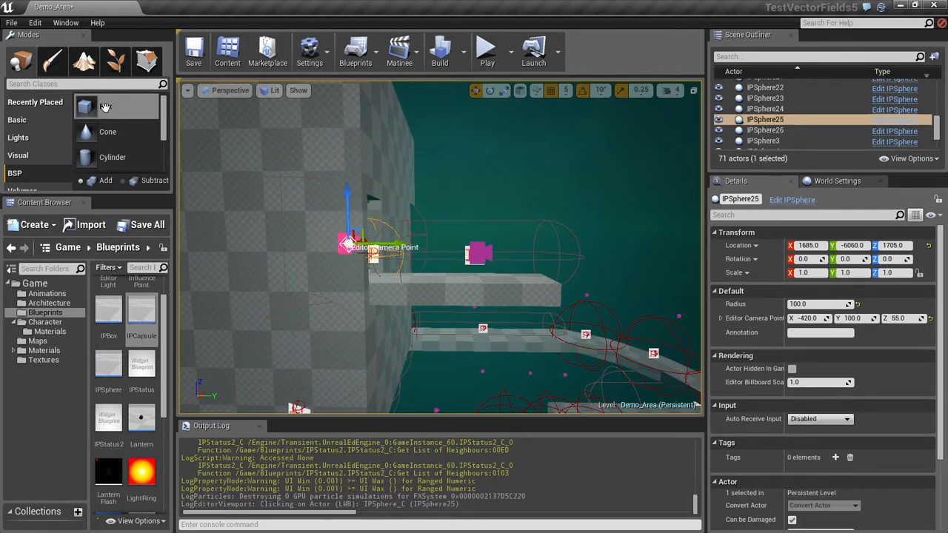
click(195, 53)
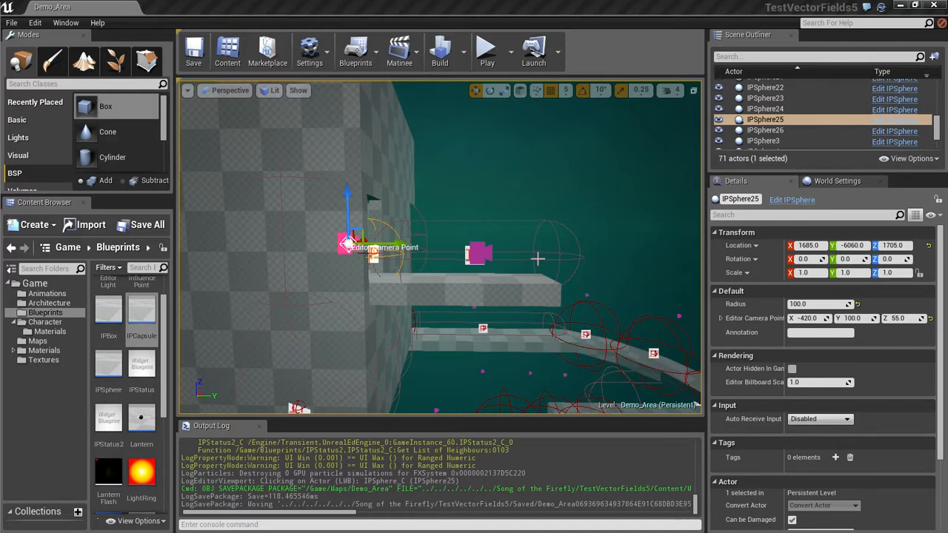
Add an additive box brush near the outer end of the upper doorway's ledge.
middle_drag(566, 257, 703, 247)
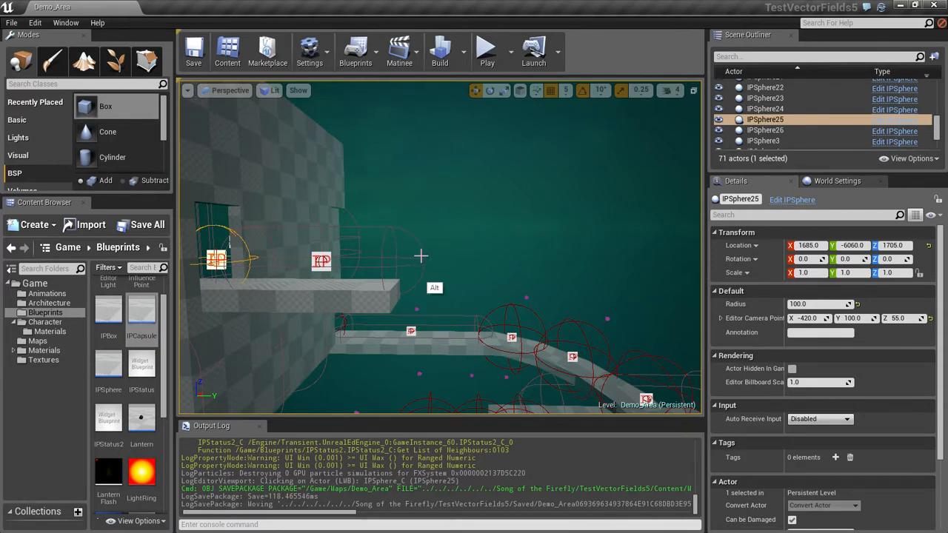
alt+middle_drag(422, 256, 537, 268)
alt+right_drag(505, 266, 336, 285)
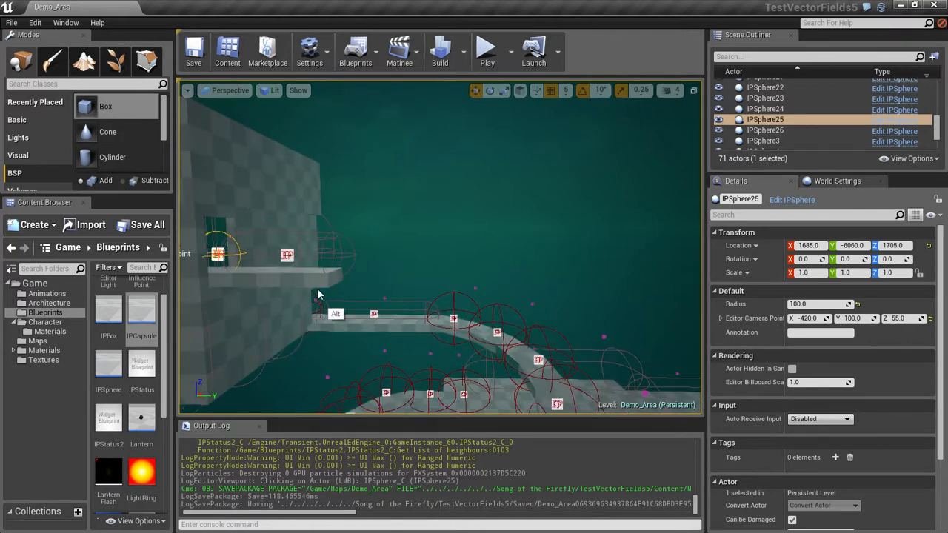
alt+drag(464, 302, 418, 283)
alt+middle_drag(359, 243, 160, 250)
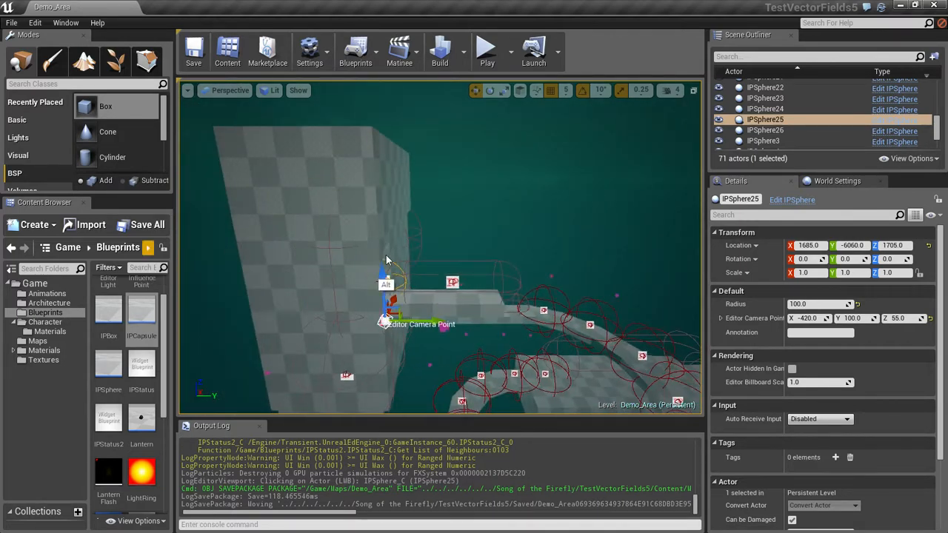
alt+drag(417, 249, 629, 267)
mouse_move(357, 253)
alt+mouse_down()
mouse_move(562, 280)
mouse_move(385, 267)
mouse_move(358, 289)
mouse_move(396, 290)
alt+mouse_up()
click(396, 298)
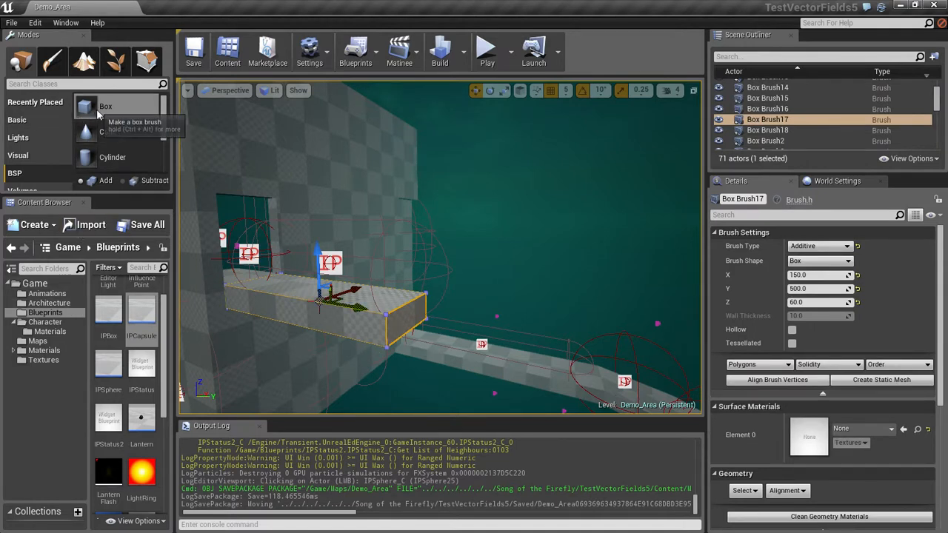
mouse_move(85, 106)
mouse_down()
mouse_move(385, 285)
mouse_move(422, 337)
mouse_move(408, 325)
mouse_move(460, 337)
mouse_up()
Move the new box brush along X and Y until it butts against the end of the upper ledge.
alt+drag(555, 321, 641, 370)
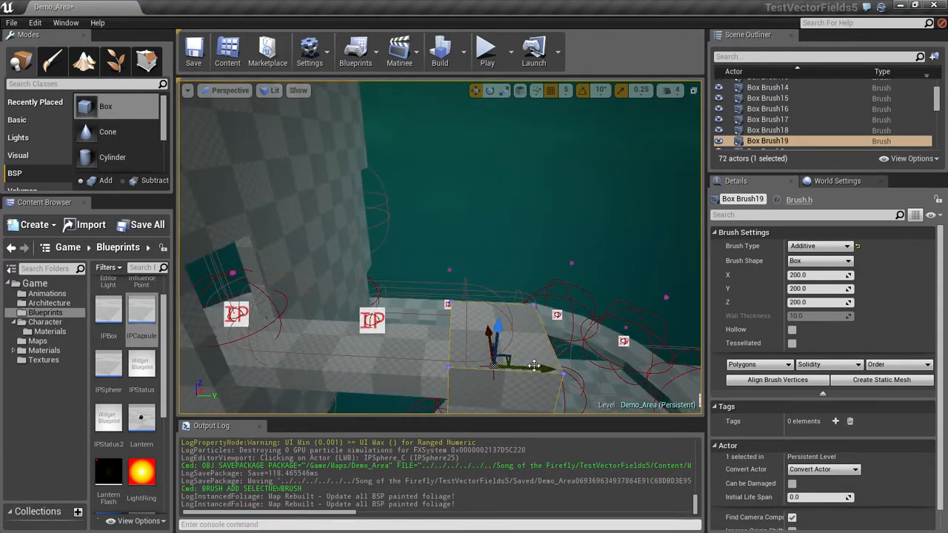
mouse_move(541, 370)
mouse_down()
mouse_move(597, 373)
mouse_move(544, 370)
mouse_move(518, 337)
mouse_move(513, 363)
mouse_up()
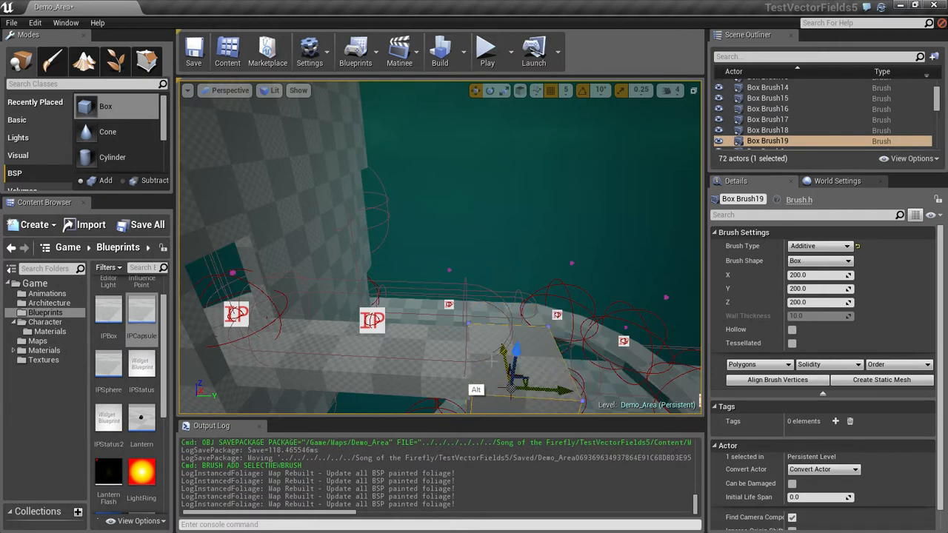
mouse_move(402, 390)
alt+mouse_down()
mouse_move(474, 311)
mouse_move(500, 262)
alt+mouse_up()
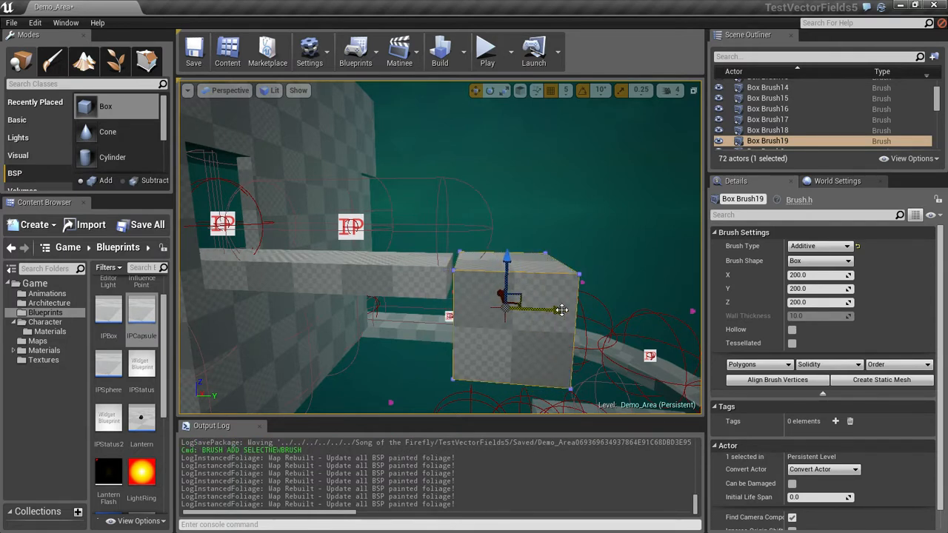
drag(561, 310, 539, 311)
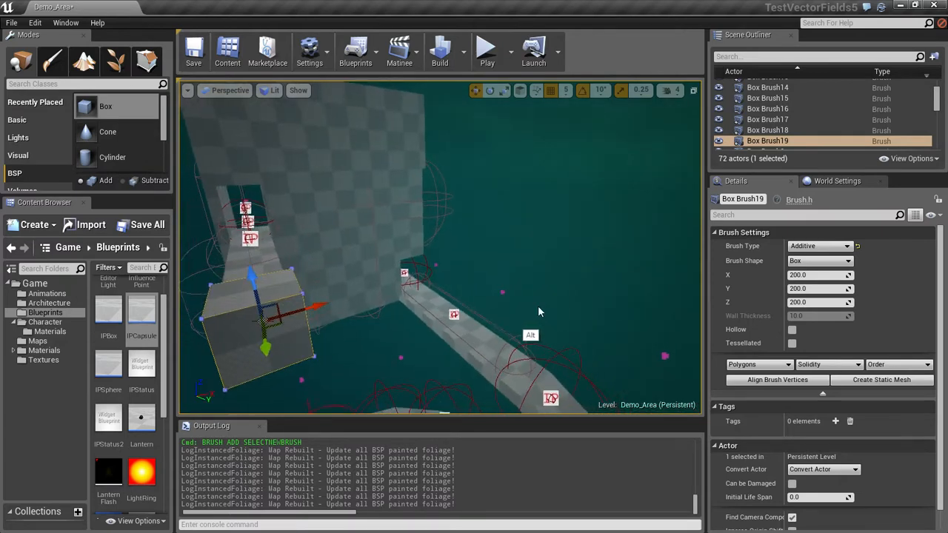
Set the X size of the box brush at the ledge's outer end to 150 and raise the brush along Z.
click(817, 275)
text(150)
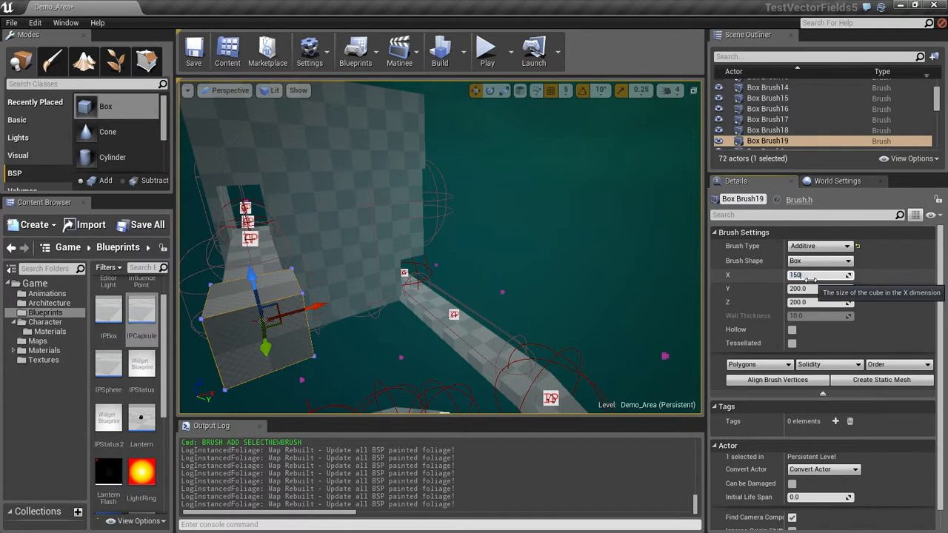
key(Return)
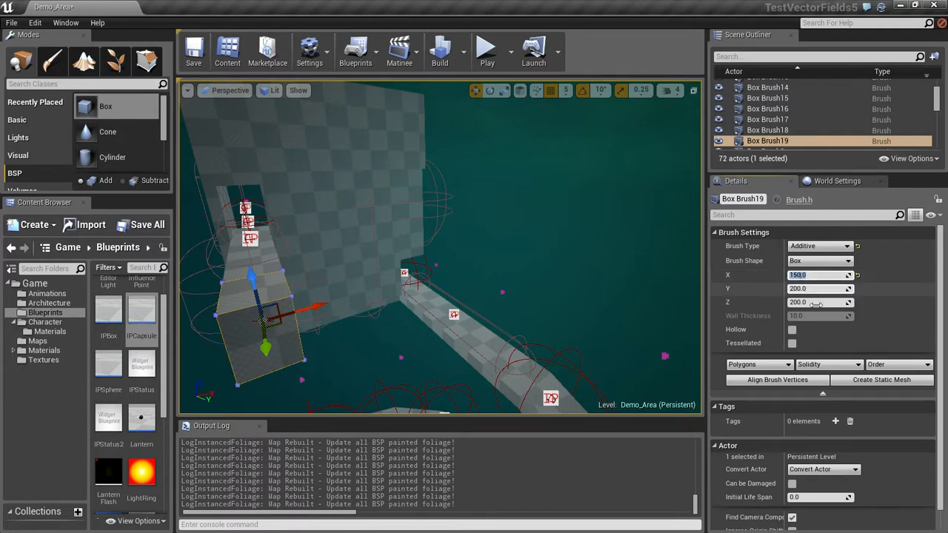
click(814, 303)
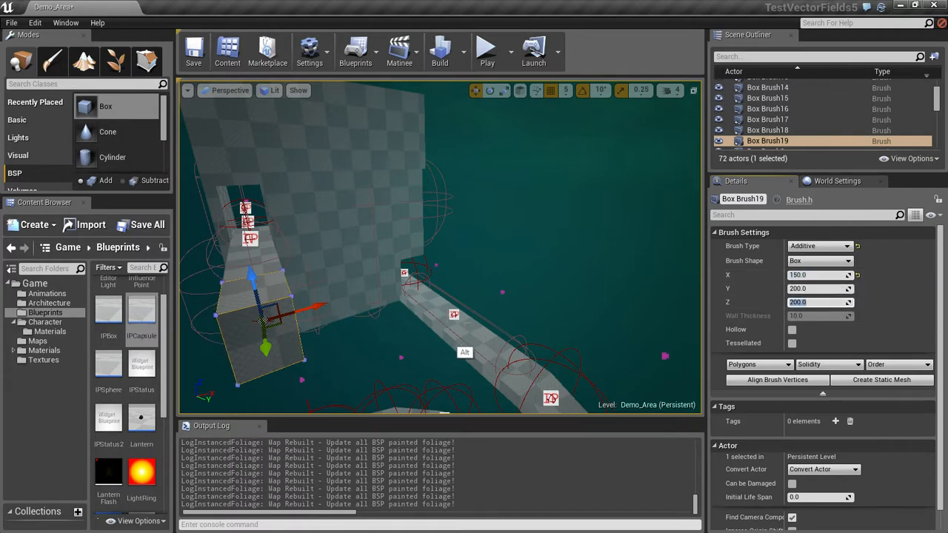
alt+drag(464, 352, 519, 320)
drag(479, 277, 493, 201)
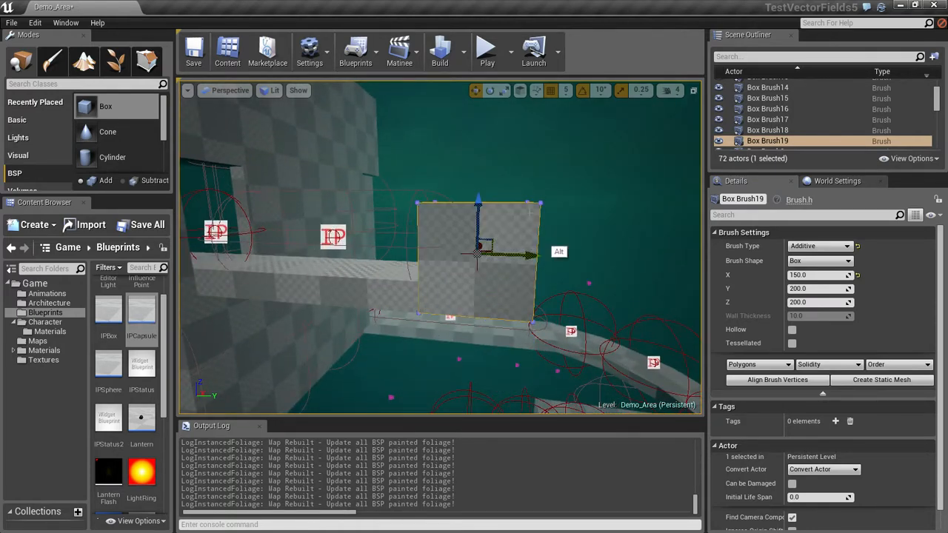
click(612, 263)
alt+drag(597, 275, 419, 322)
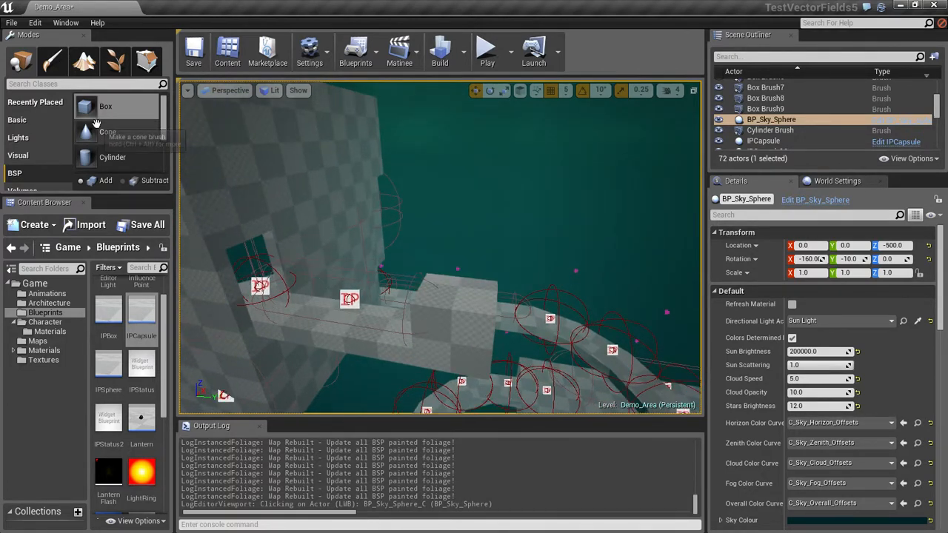
In geometry editing, pull the box brush's outer X face away along X and raise that face to form a slope.
mouse_move(102, 112)
mouse_down()
mouse_move(328, 178)
mouse_move(465, 342)
mouse_up()
click(147, 61)
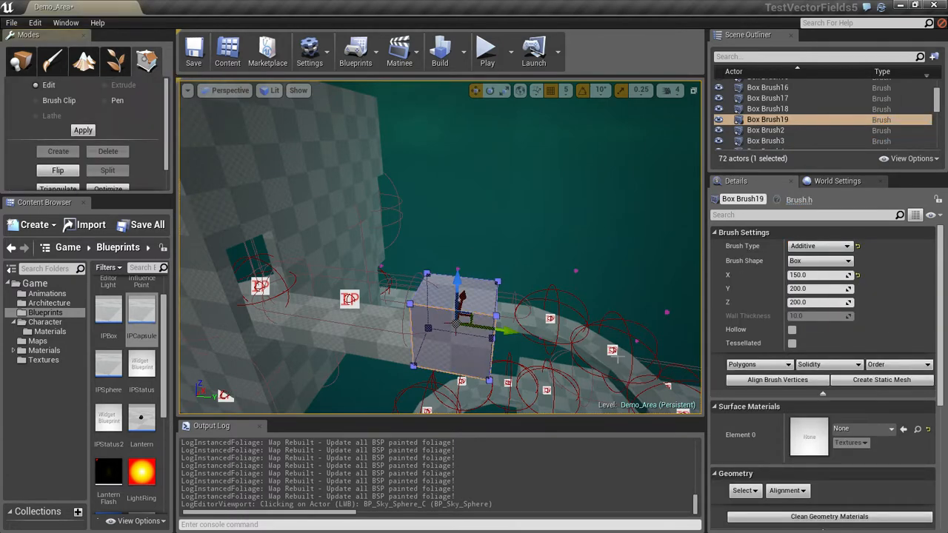
alt+right_drag(600, 349, 573, 335)
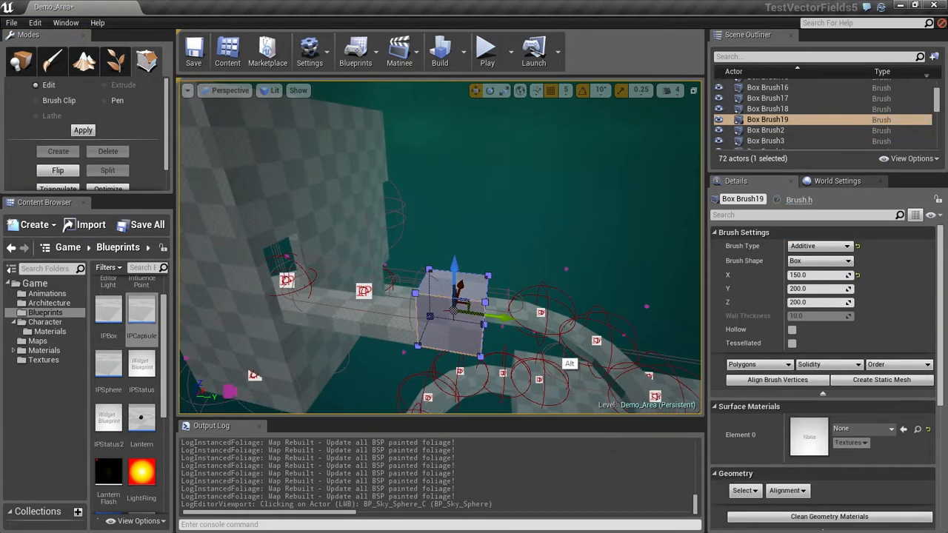
alt+drag(595, 340, 567, 324)
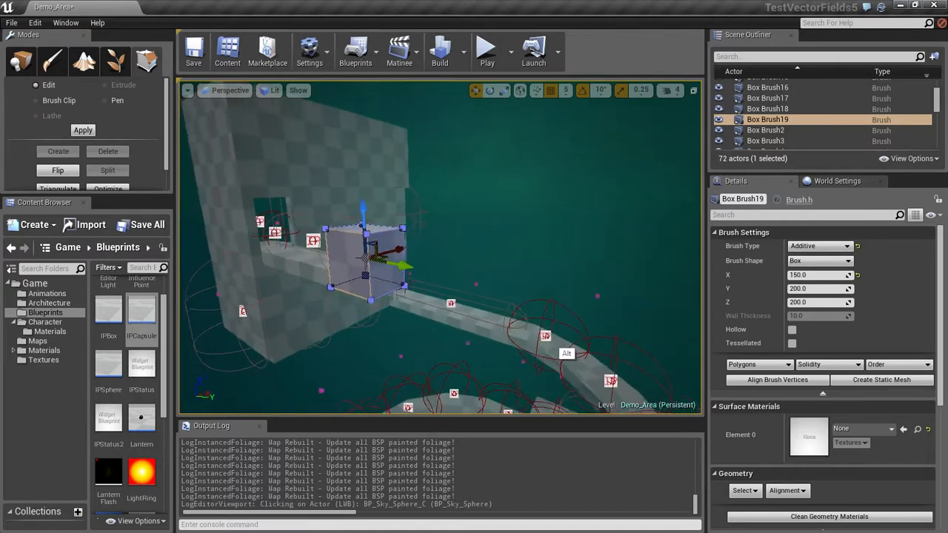
click(391, 276)
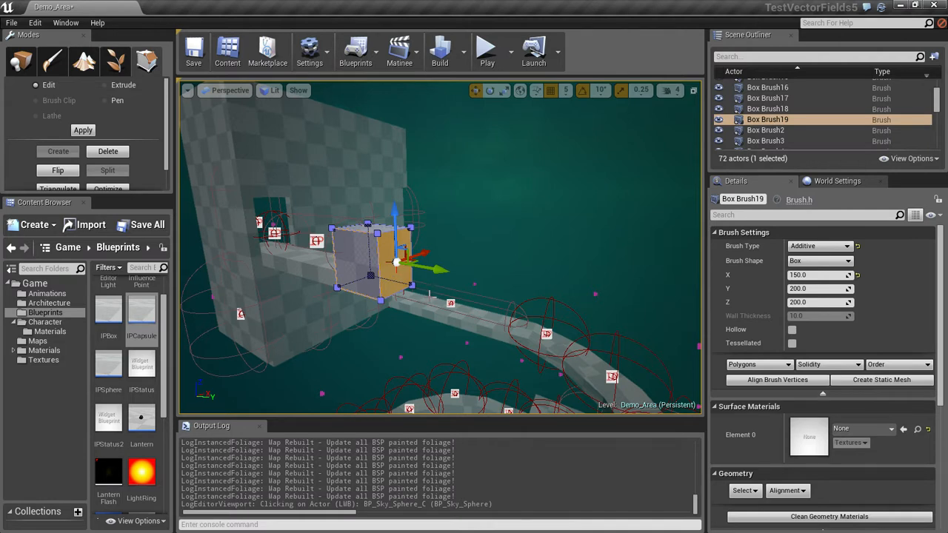
click(342, 275)
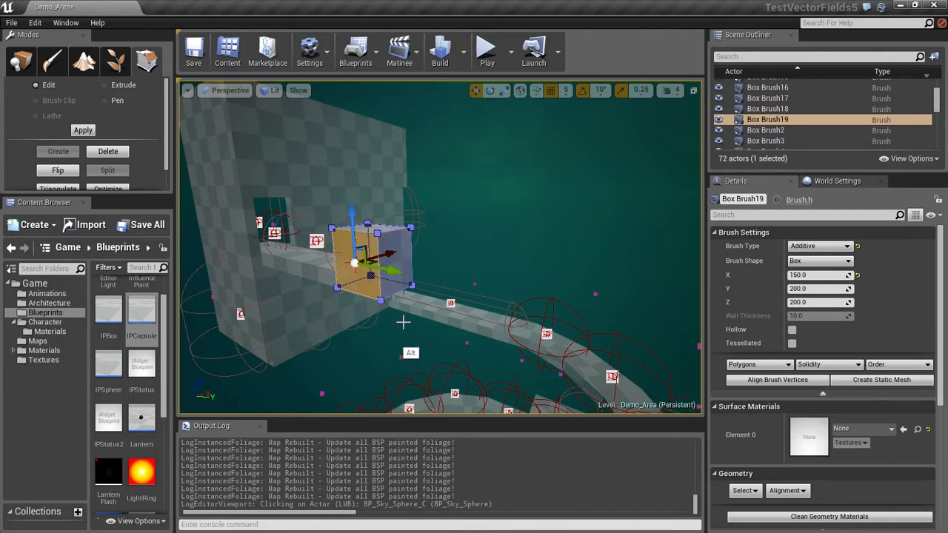
alt+drag(403, 321, 396, 333)
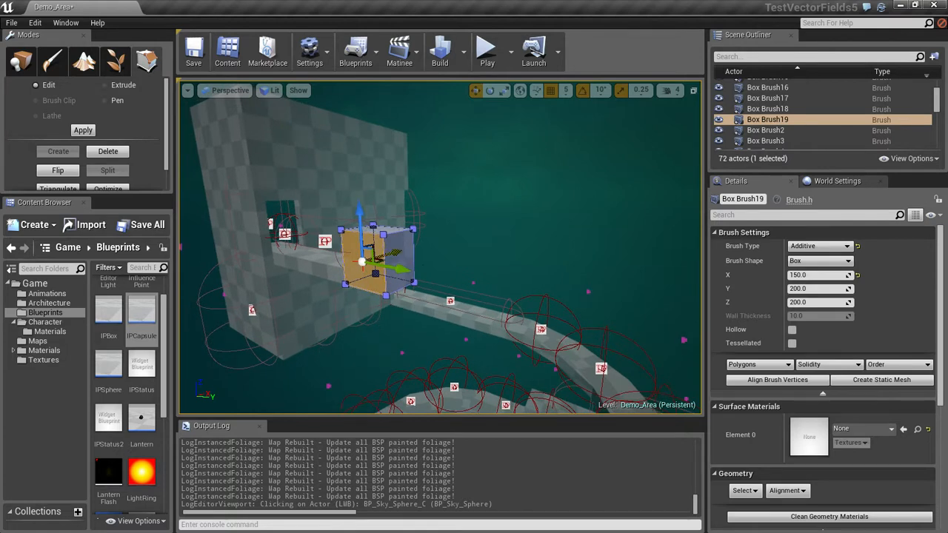
drag(379, 257, 355, 263)
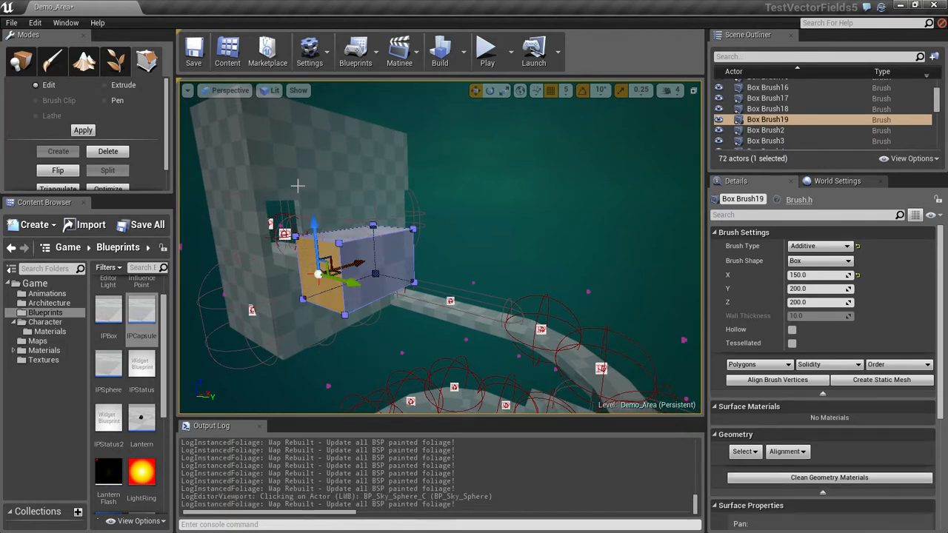
drag(314, 232, 318, 194)
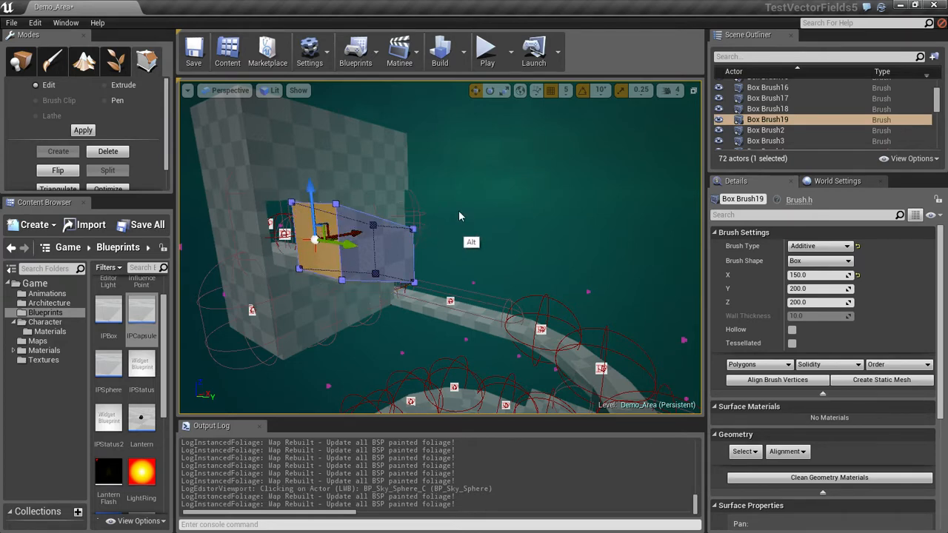
mouse_move(459, 216)
alt+mouse_down()
mouse_move(514, 227)
mouse_move(493, 198)
mouse_move(649, 194)
alt+mouse_up()
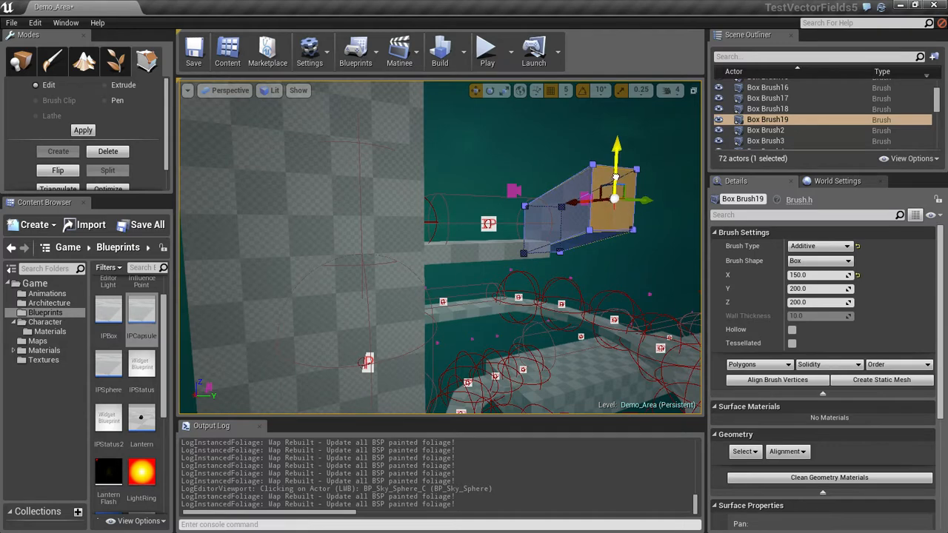
click(562, 149)
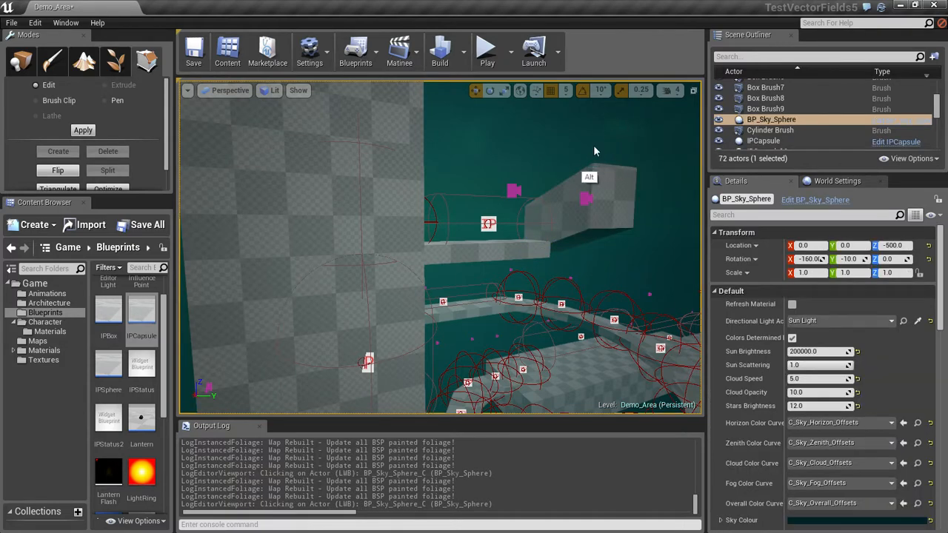
Add another additive box brush beside the far end of the sloped brush.
alt+drag(594, 151, 485, 211)
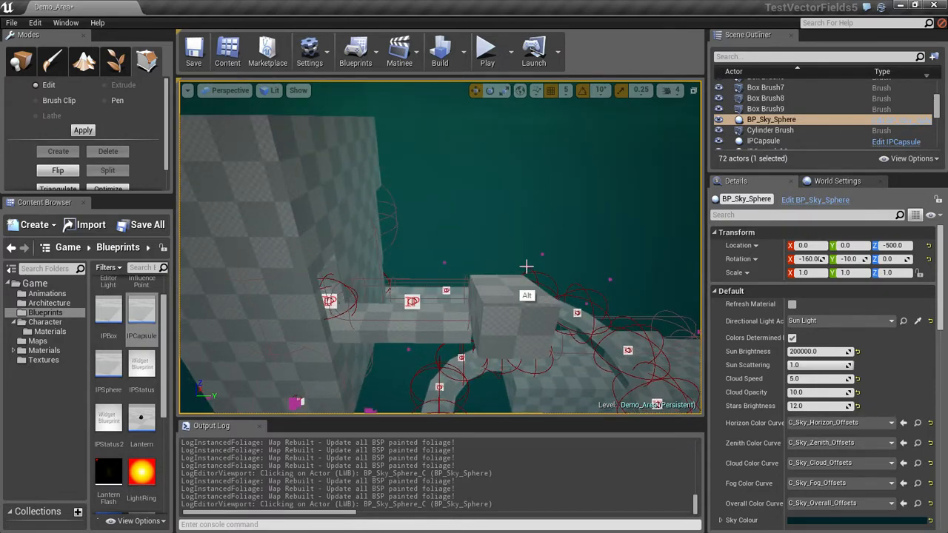
alt+drag(527, 265, 456, 253)
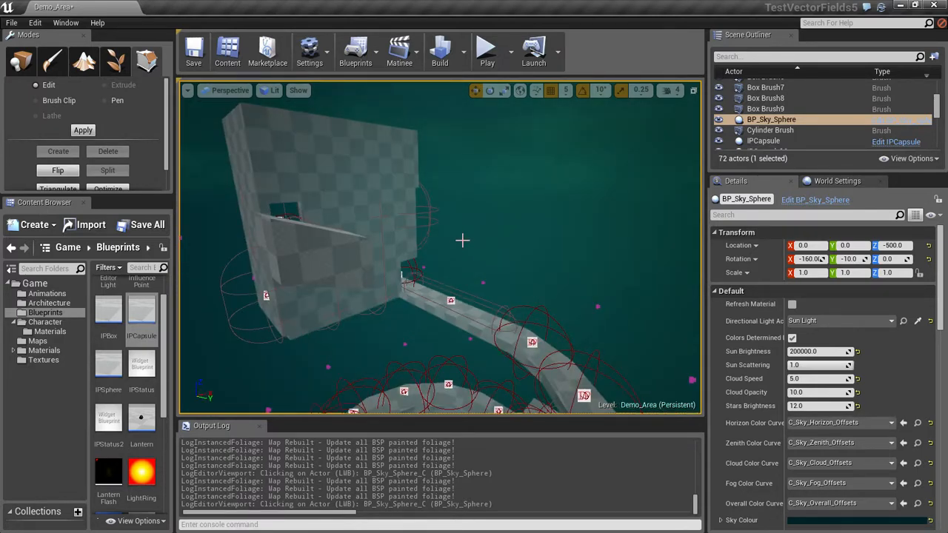
alt+drag(442, 239, 486, 249)
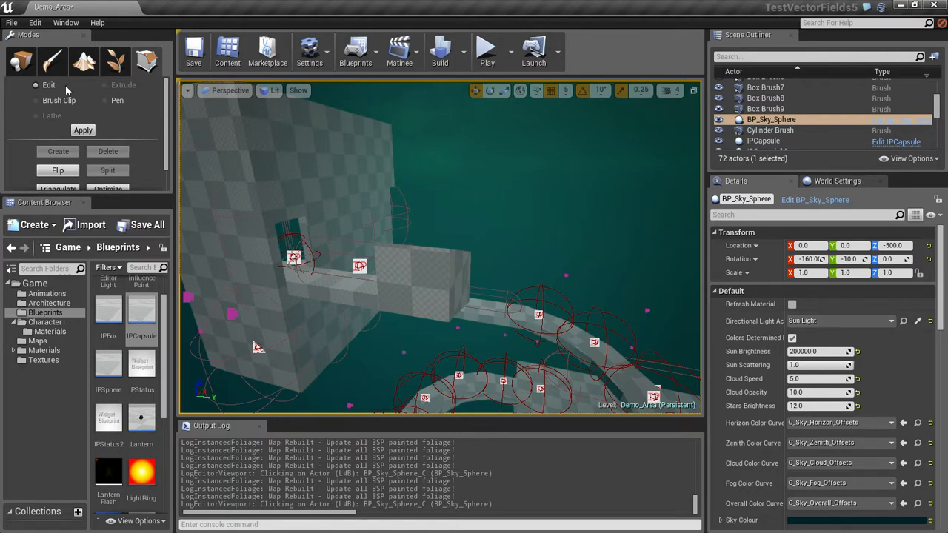
click(21, 61)
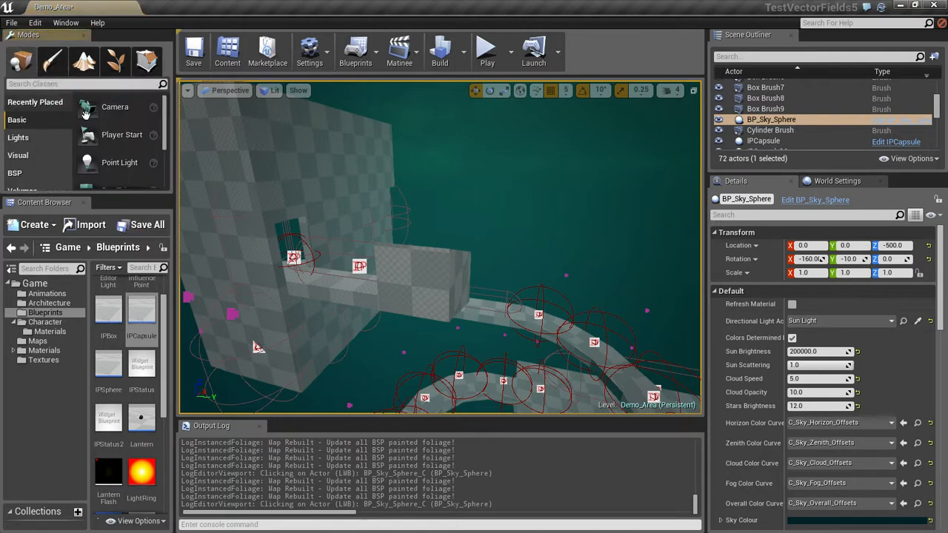
click(15, 172)
drag(93, 106, 495, 296)
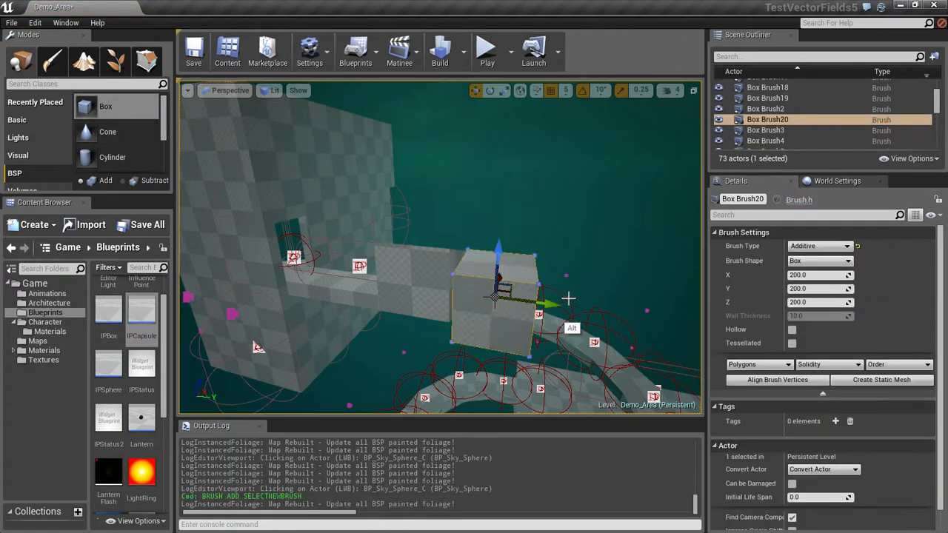
Shift the new box brush slightly along X and raise it along Z above the sloped brush's lower edge.
alt+drag(568, 298, 521, 299)
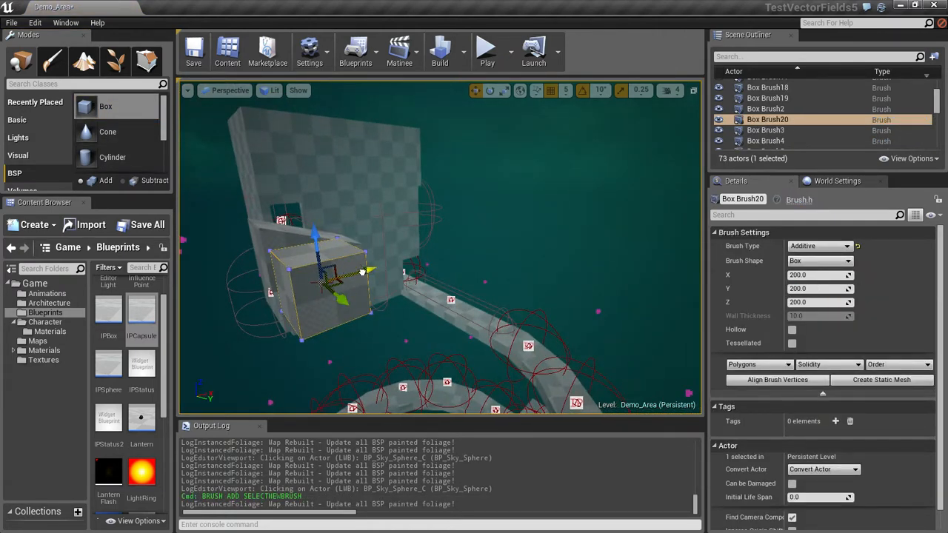
drag(362, 272, 355, 273)
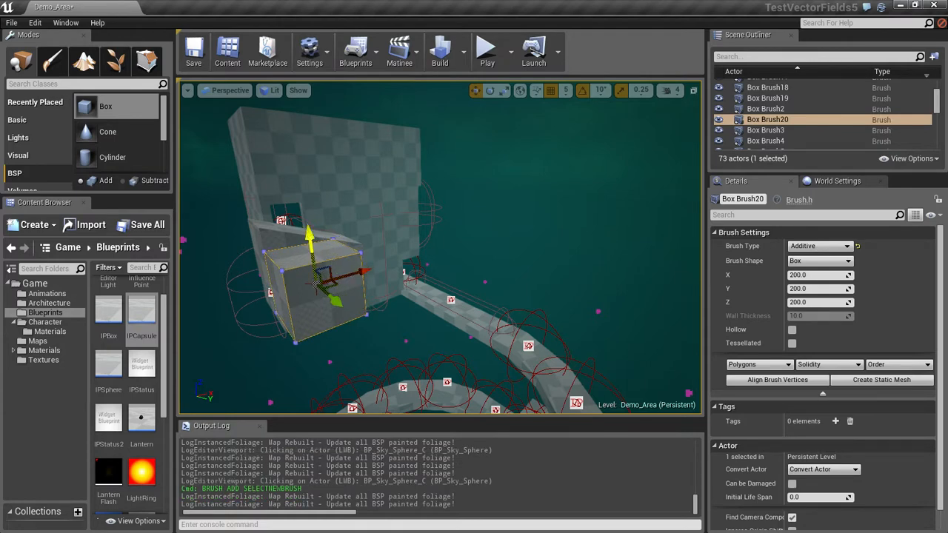
drag(311, 237, 306, 213)
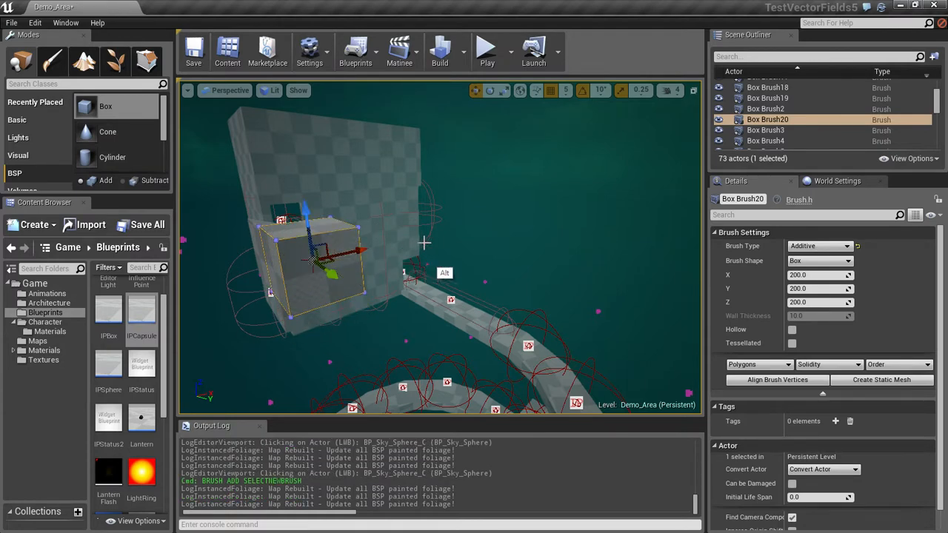
mouse_move(423, 244)
alt+mouse_down()
mouse_move(490, 241)
mouse_move(472, 236)
alt+mouse_up()
mouse_move(547, 223)
alt+mouse_down()
mouse_move(603, 212)
mouse_move(627, 237)
alt+mouse_up()
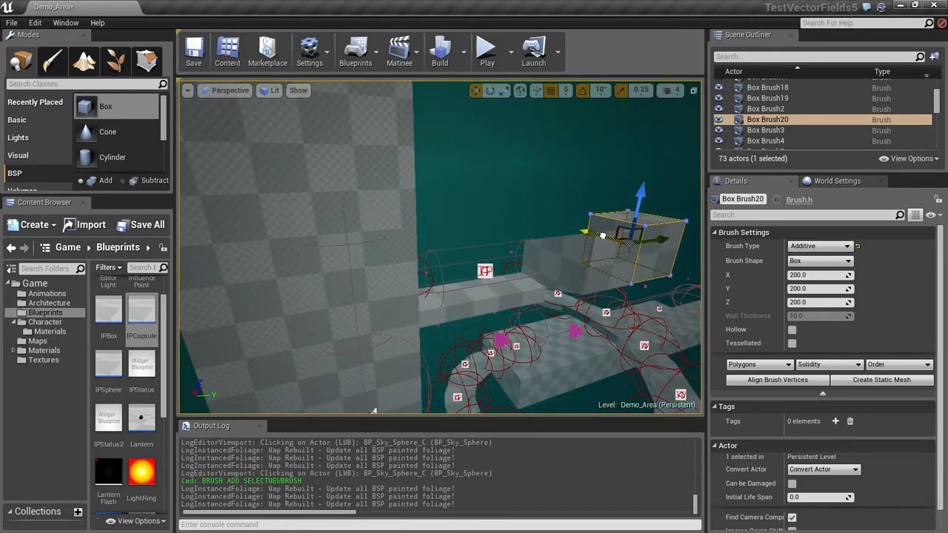
mouse_move(603, 233)
alt+mouse_down()
mouse_move(624, 217)
mouse_move(672, 245)
mouse_move(727, 240)
mouse_move(671, 248)
mouse_move(530, 187)
alt+mouse_up()
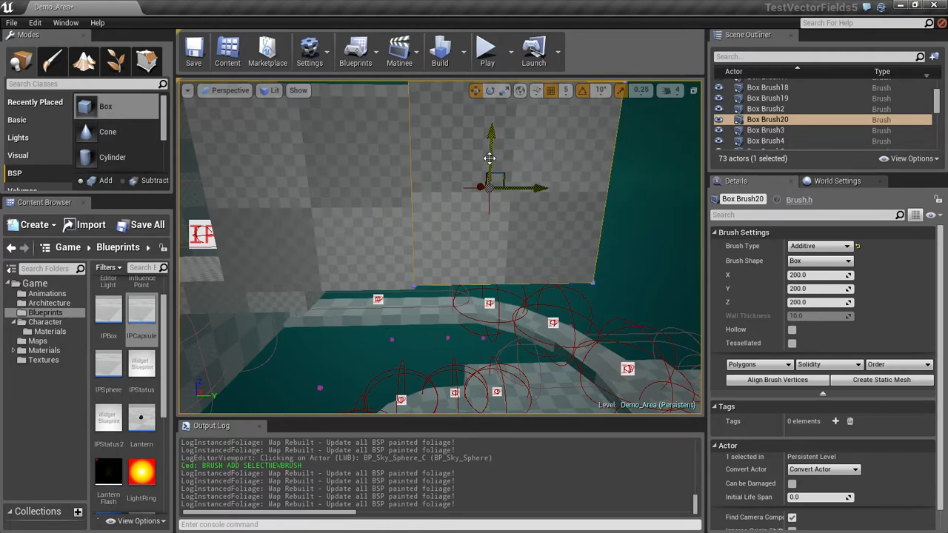
drag(490, 161, 502, 102)
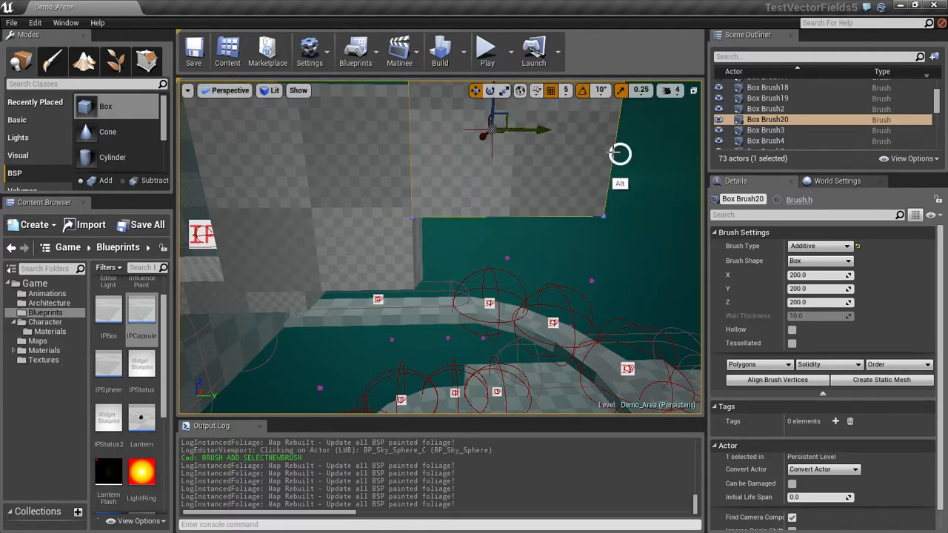
mouse_move(667, 160)
alt+right_down()
mouse_move(693, 161)
mouse_move(486, 176)
alt+right_up()
mouse_move(587, 188)
alt+mouse_down()
mouse_move(595, 197)
mouse_move(535, 183)
mouse_move(548, 192)
mouse_move(585, 182)
mouse_move(592, 171)
mouse_move(583, 157)
mouse_move(585, 166)
alt+mouse_up()
alt+drag(691, 191, 629, 198)
Lengthen the new box brush to 1500 in Y.
drag(778, 295, 785, 295)
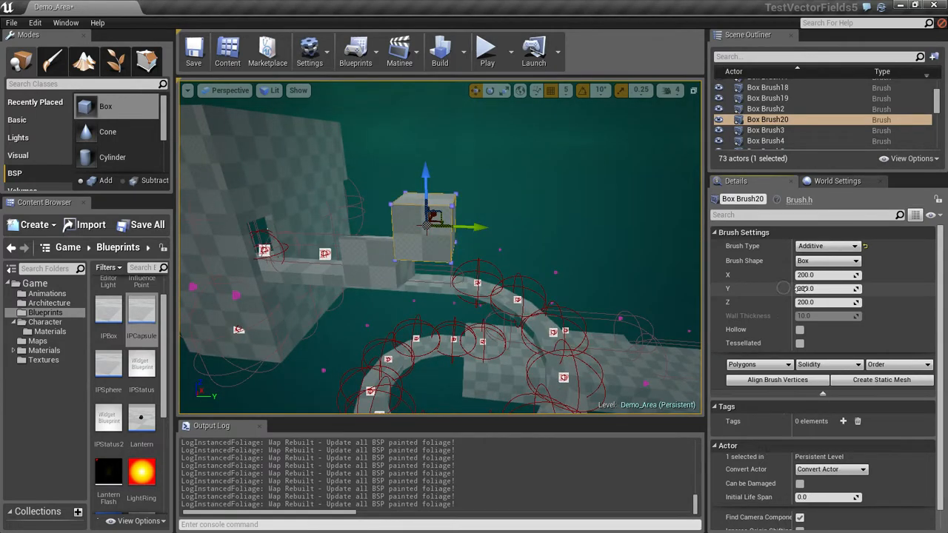
click(811, 290)
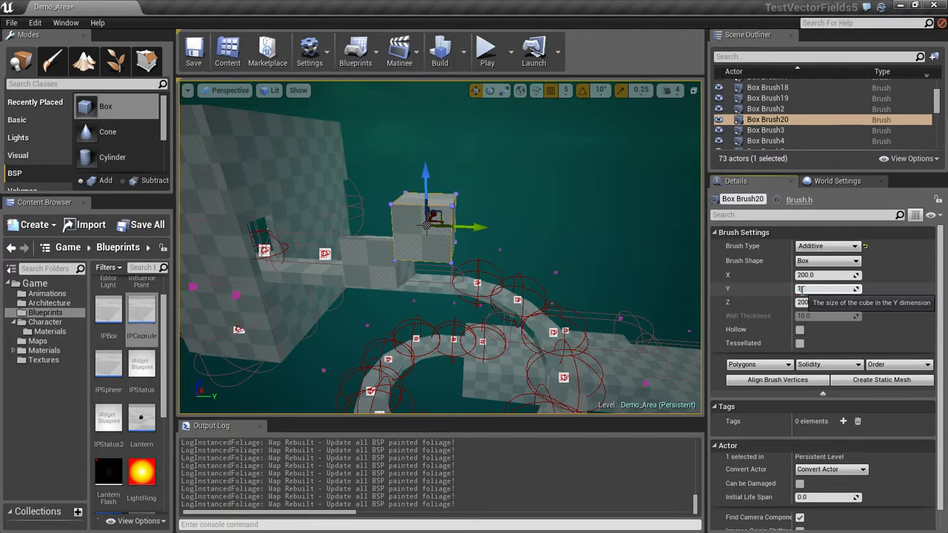
text(1000)
key(Return)
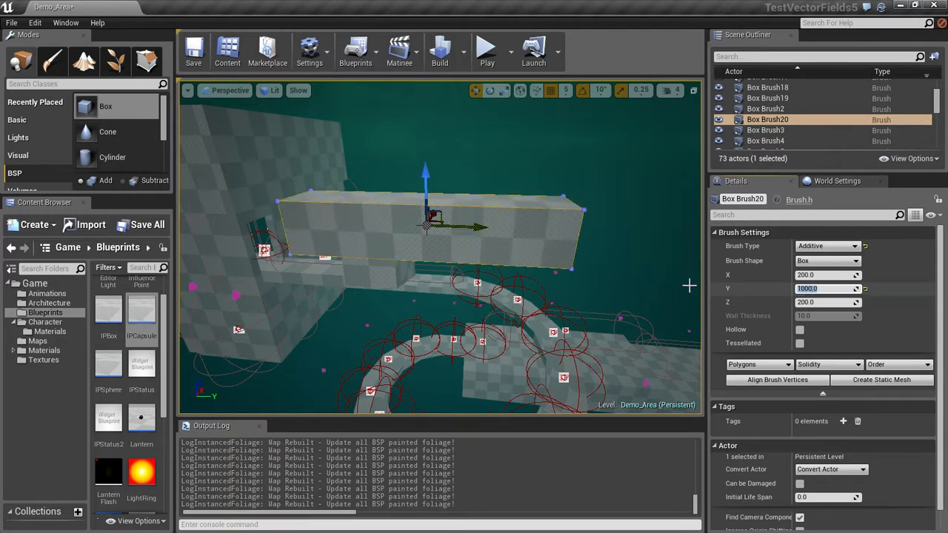
click(811, 289)
key(BackSpace)
key(BackSpace)
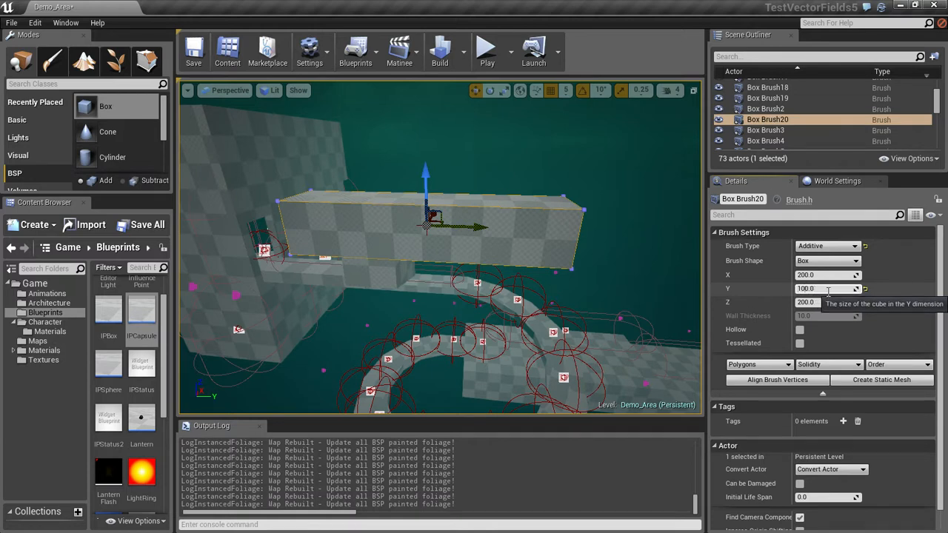
text(50)
key(Return)
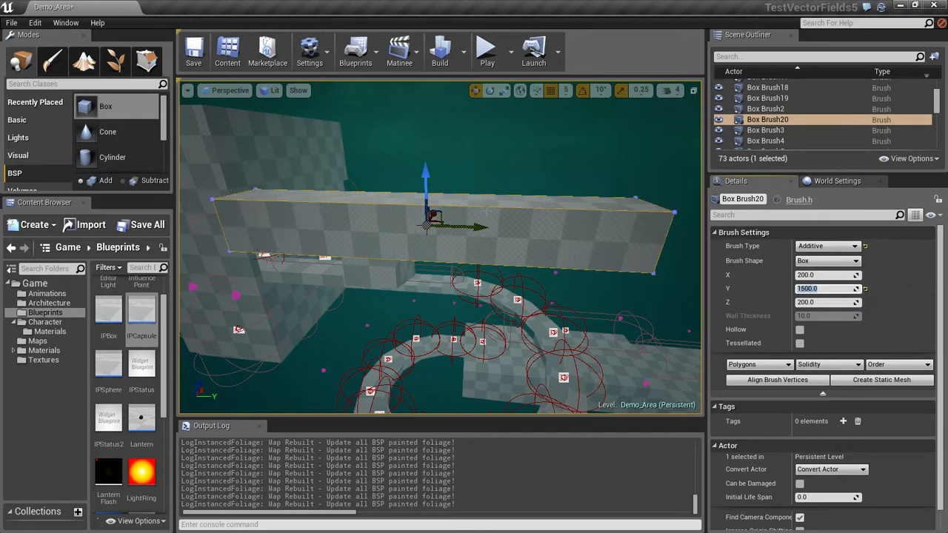
Slide the lengthened box brush along Y until its near end lines up with the side of the sloped brush.
mouse_move(484, 224)
mouse_down()
mouse_move(648, 228)
mouse_move(640, 231)
mouse_up()
click(436, 211)
alt+drag(431, 212, 360, 231)
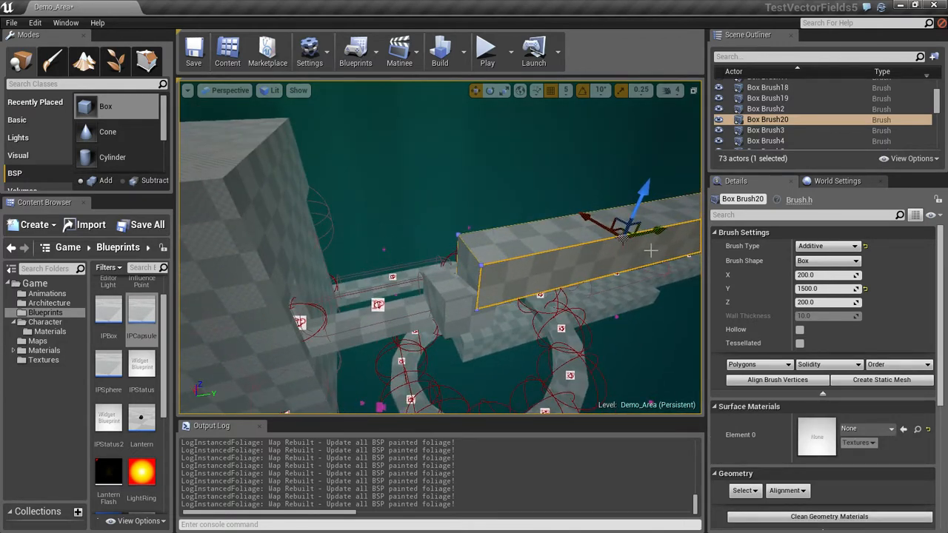
mouse_move(659, 233)
mouse_down()
mouse_move(692, 235)
mouse_move(671, 233)
mouse_up()
mouse_move(533, 300)
alt+mouse_down()
mouse_move(531, 287)
mouse_move(506, 285)
alt+mouse_up()
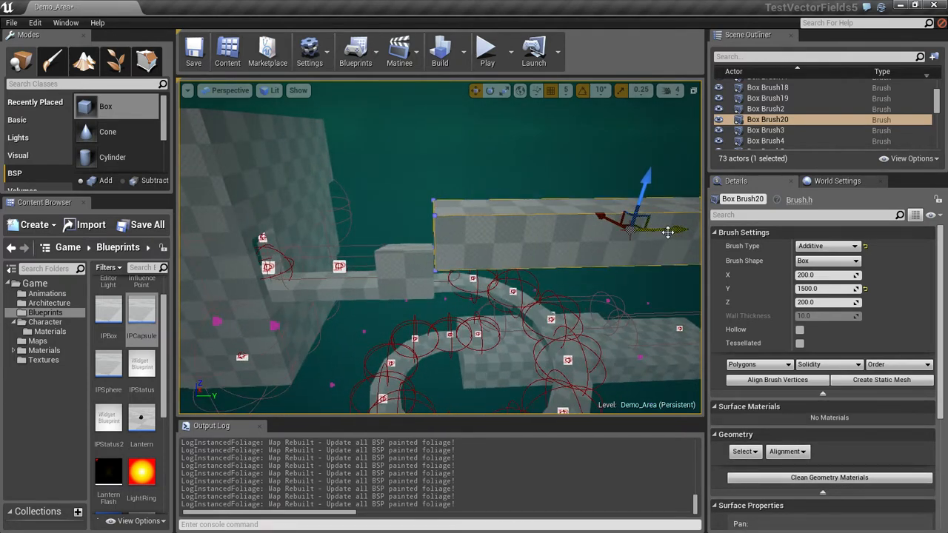
drag(668, 232, 667, 232)
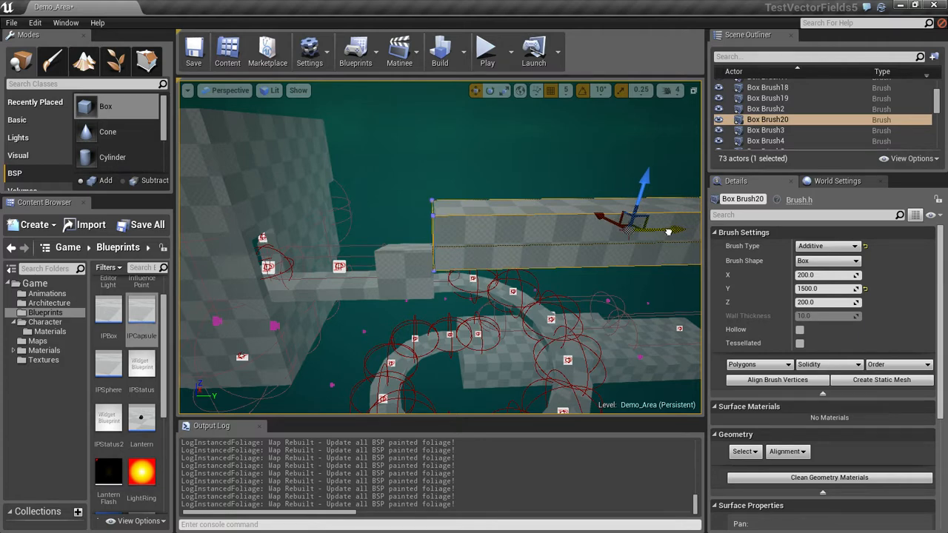
alt+drag(551, 183, 561, 186)
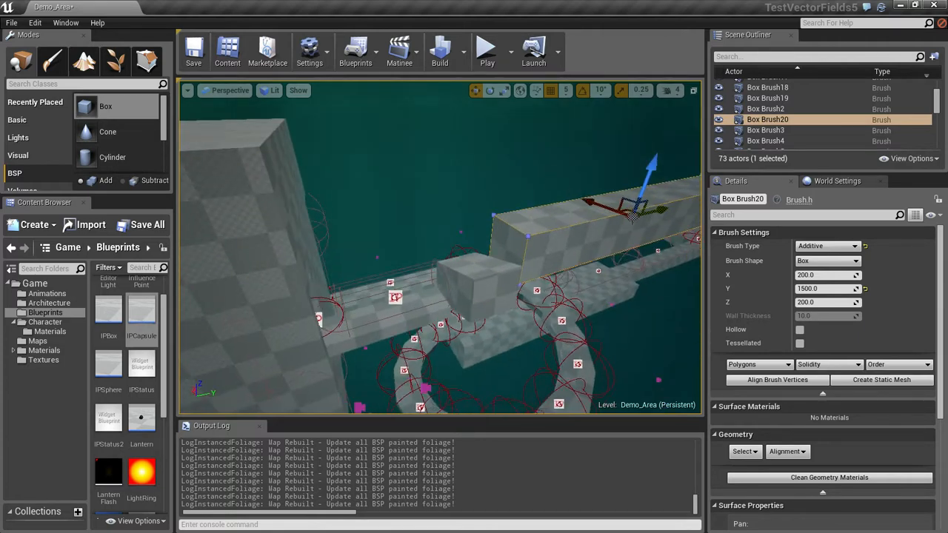
Place an IPSphere influence point on the sloped brush between the upper ledge and the long walkway.
click(526, 191)
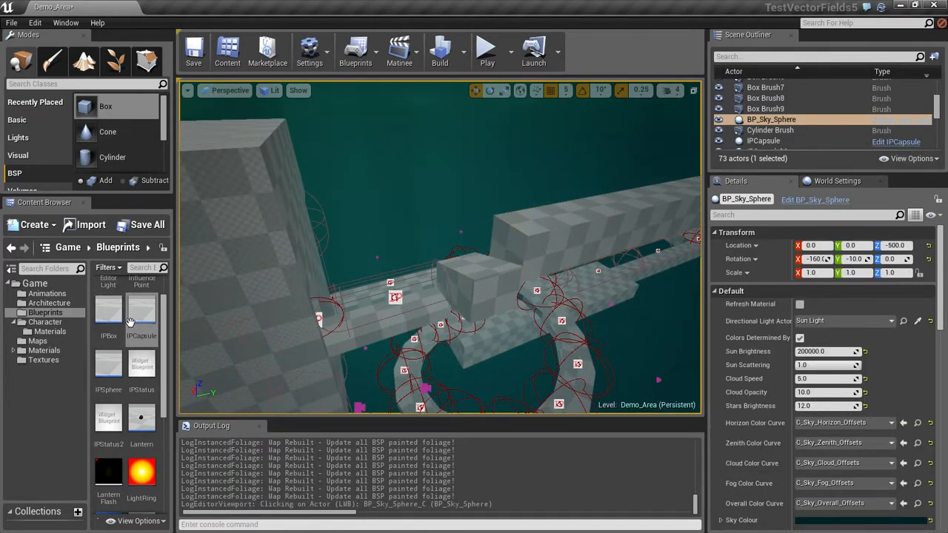
drag(165, 307, 166, 290)
drag(106, 402, 538, 331)
Move the new IPSphere's editor camera point to about X -528 and Z 47.
click(494, 194)
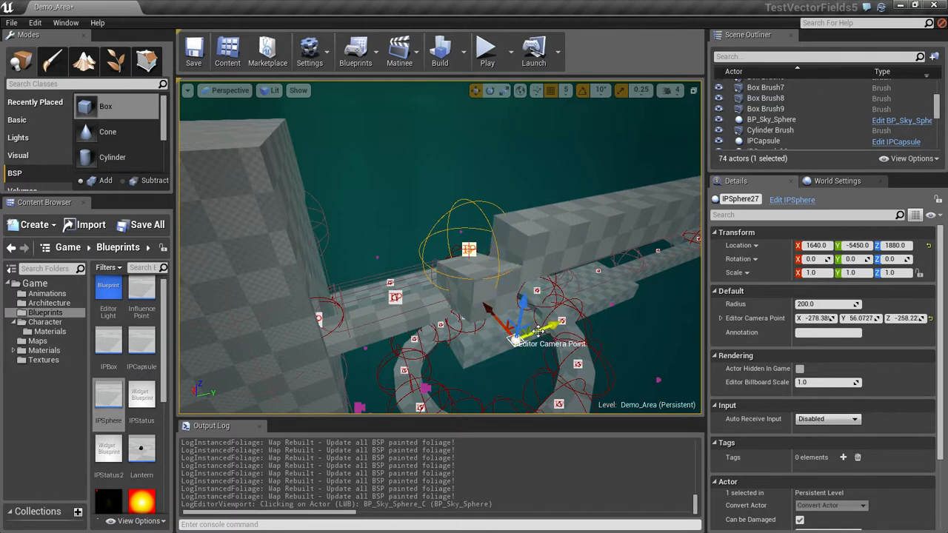
alt+drag(561, 253, 667, 215)
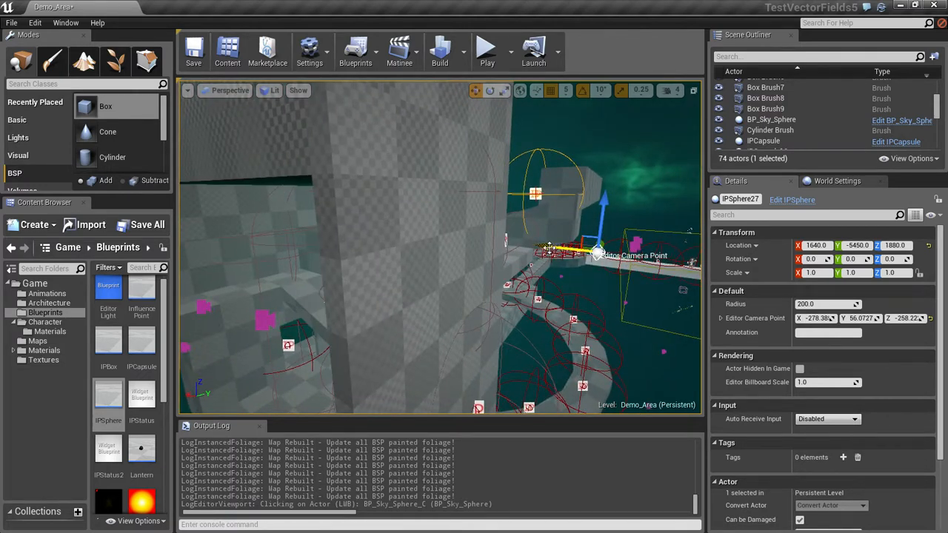
drag(549, 247, 650, 138)
drag(594, 184, 577, 204)
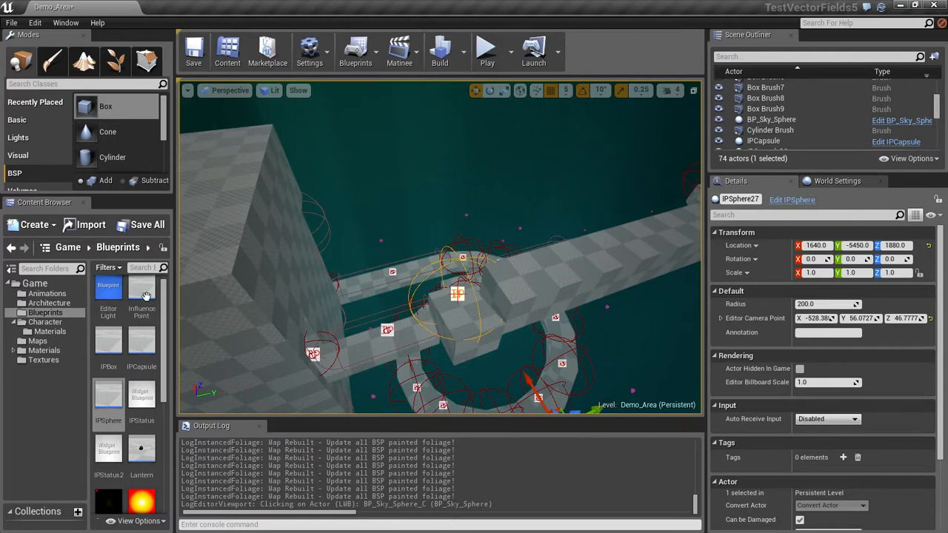
Place an IPBox influence point on top of the long walkway brush.
drag(164, 334, 170, 311)
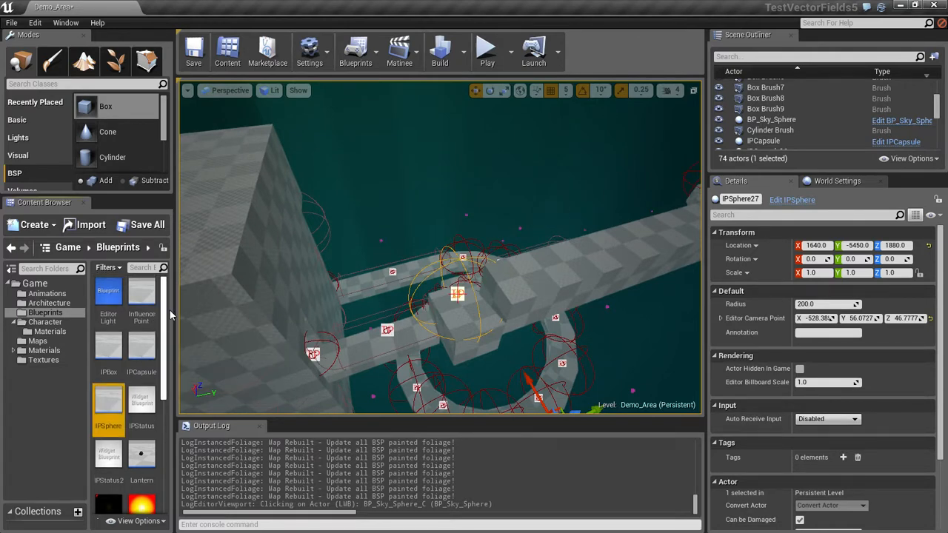
click(108, 347)
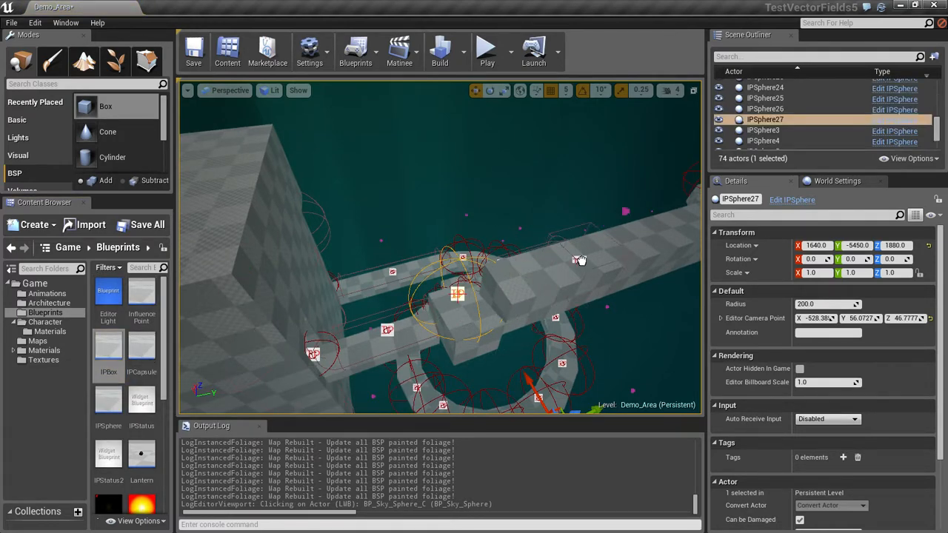
drag(622, 265, 622, 265)
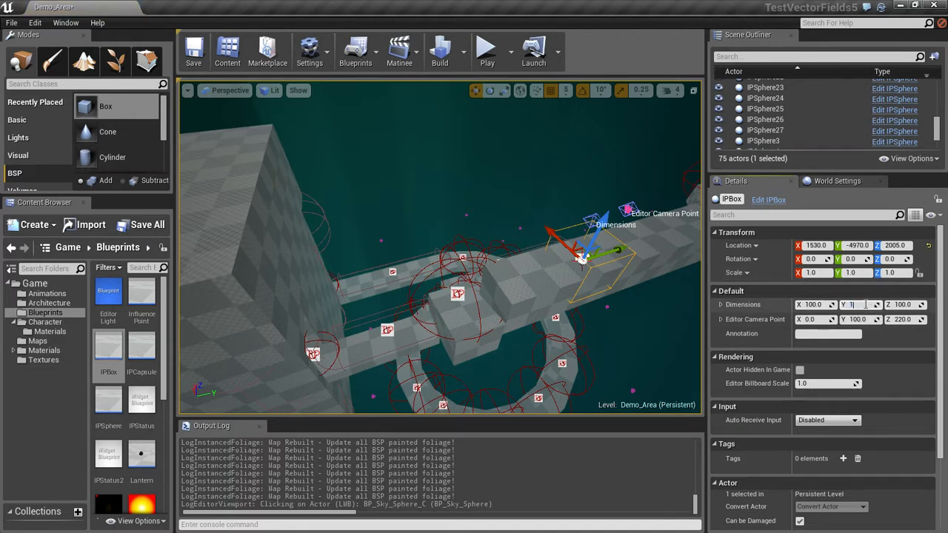
Set the IPBox's Y dimension to 1500.
click(859, 304)
text(1500)
key(Return)
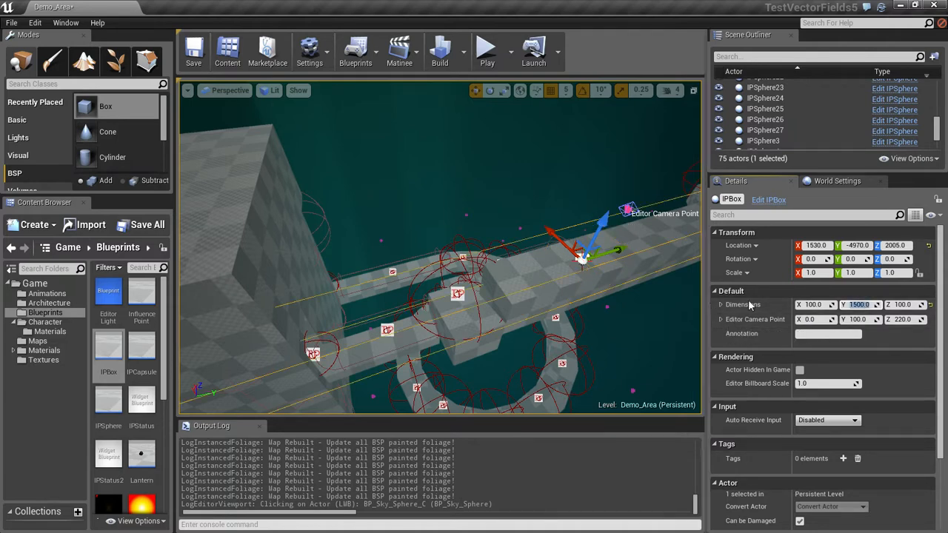
key(f)
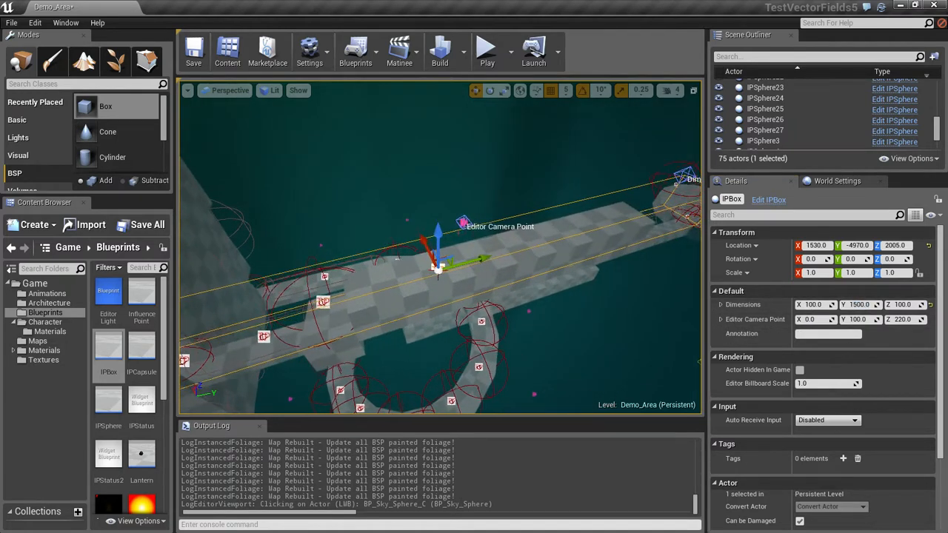
Set the walkway IPBox's Y dimension to 750.
click(616, 240)
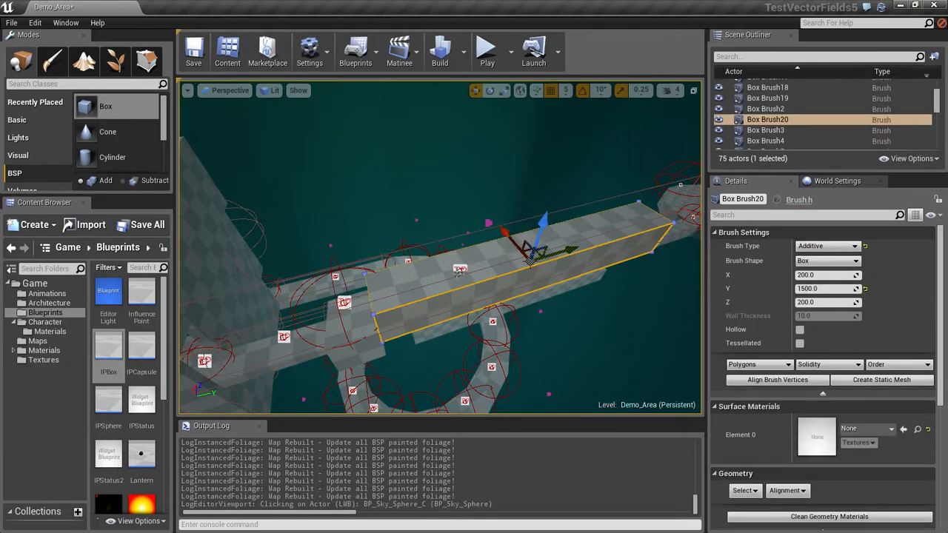
click(458, 273)
click(459, 268)
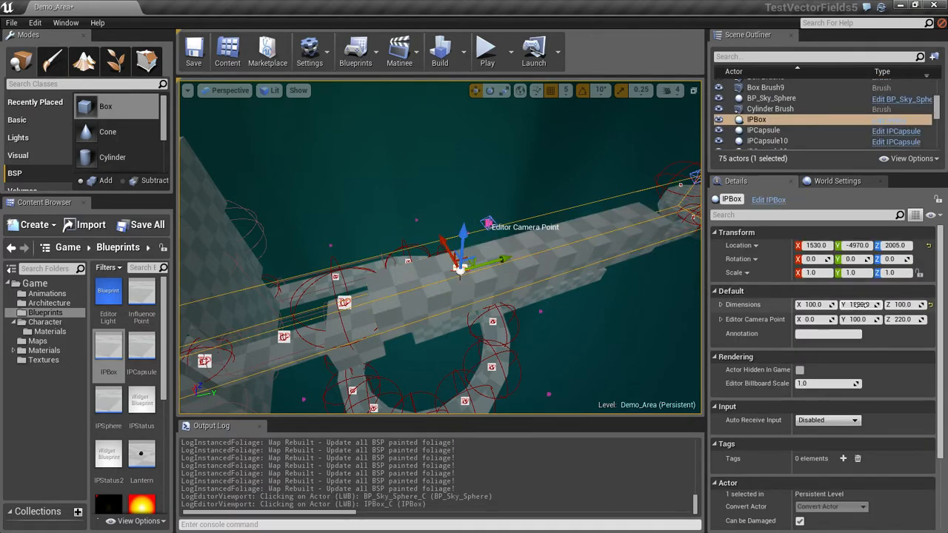
click(860, 305)
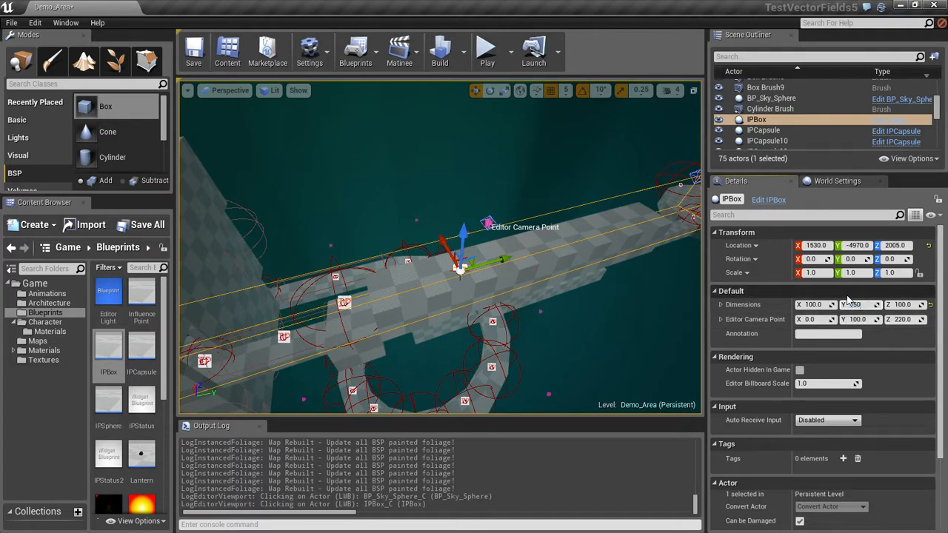
text(750)
key(Return)
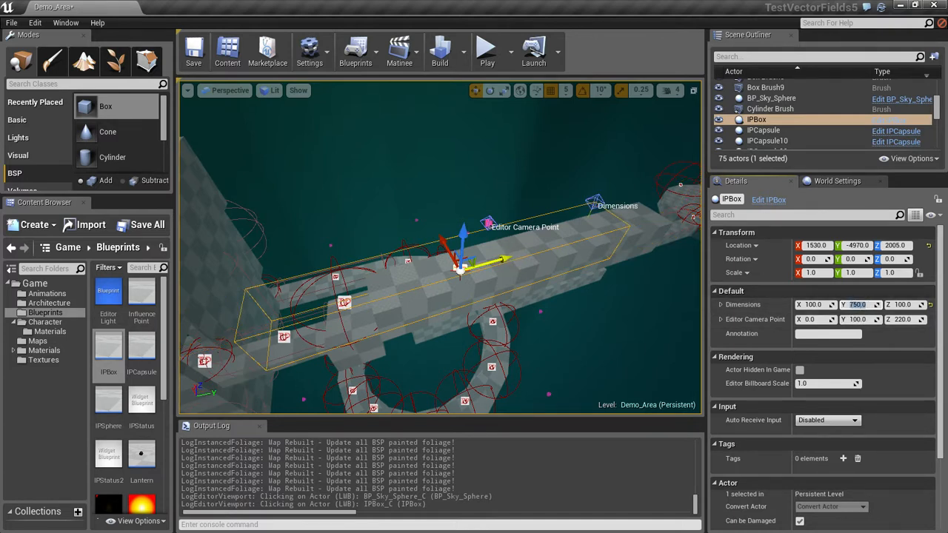
Move the IPBox to X 1550 and Y -4590 so that it covers the length of the walkway.
drag(502, 261, 582, 255)
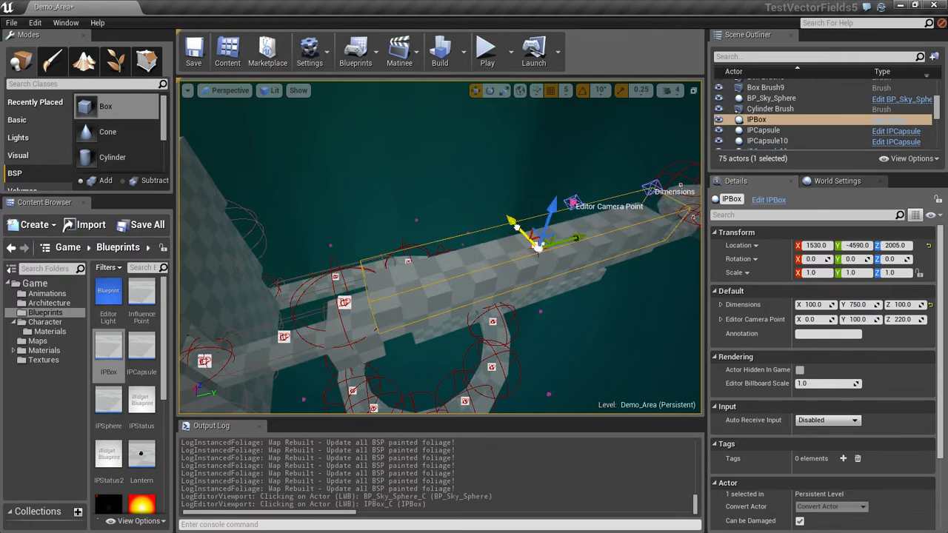
drag(511, 221, 504, 220)
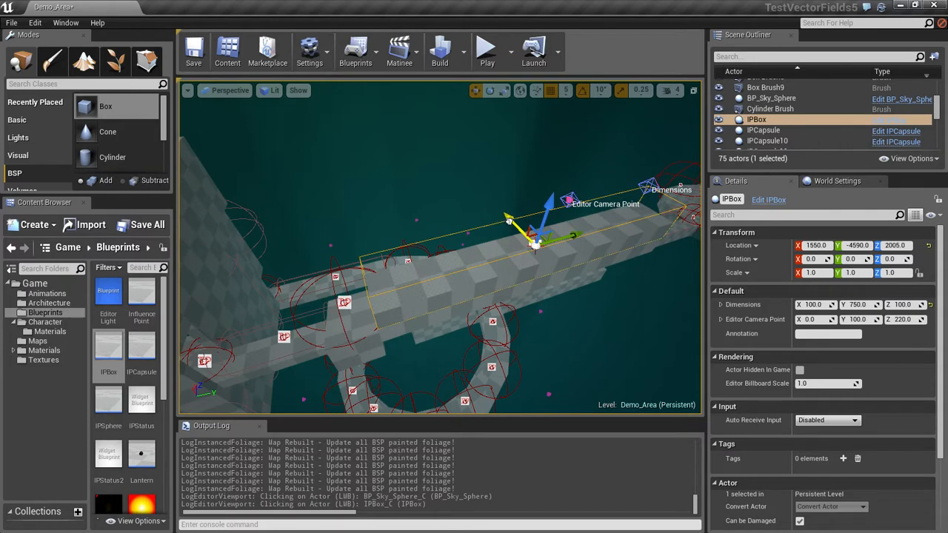
click(490, 301)
Raise the IPBox to Z 2105 above the walkway surface.
alt+drag(505, 300, 535, 230)
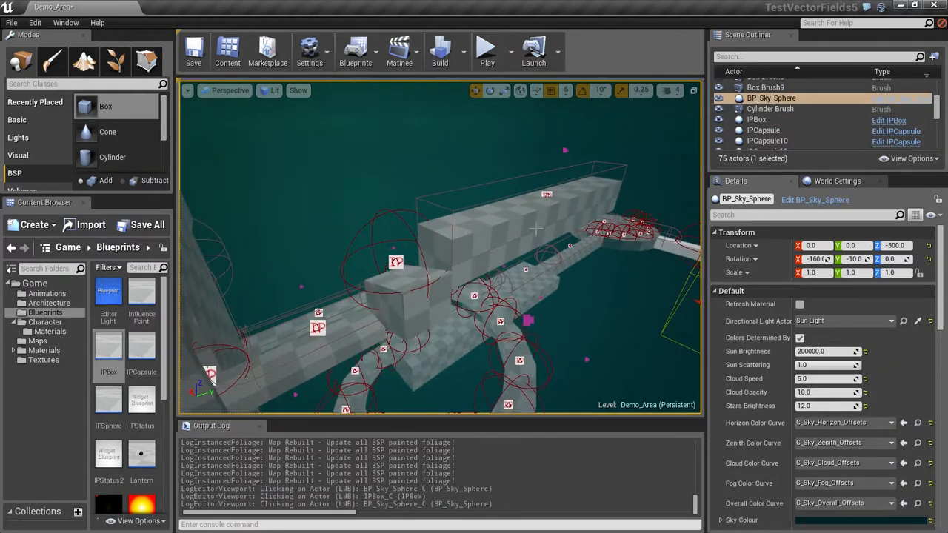
click(548, 192)
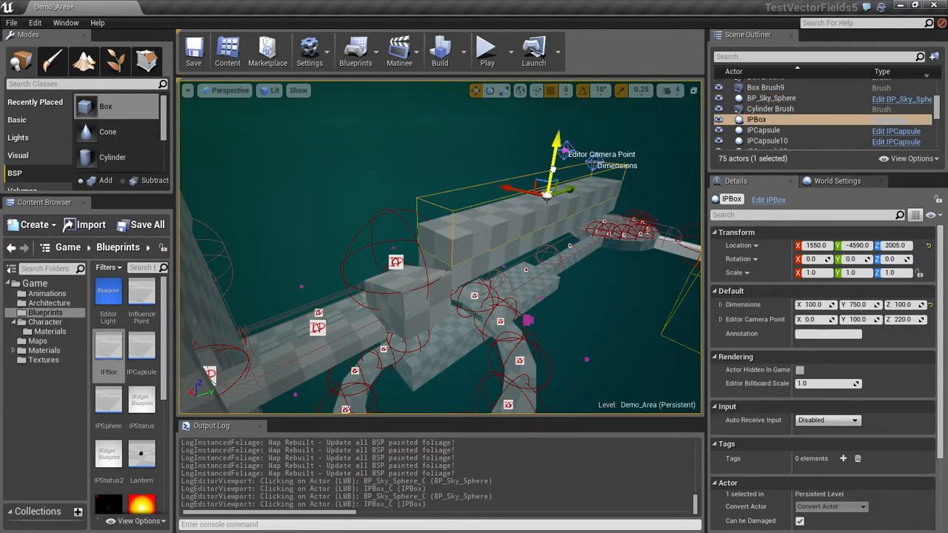
drag(553, 168, 513, 238)
Shift the sloped brush's IPSphere to X 1700 and place a duplicate at X 1545 and Z 1980, near the walkway's start.
click(518, 249)
drag(553, 203, 564, 177)
alt+drag(658, 225, 546, 196)
Move the IPBox's editor camera point to X -485 and Z -30, beside the walkway.
click(523, 184)
alt+drag(437, 197, 561, 132)
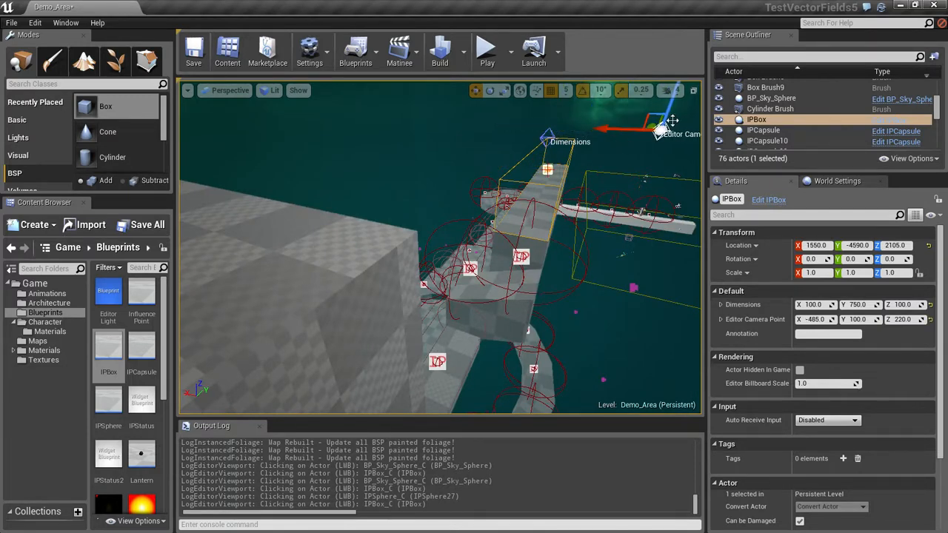
alt+drag(675, 108, 646, 154)
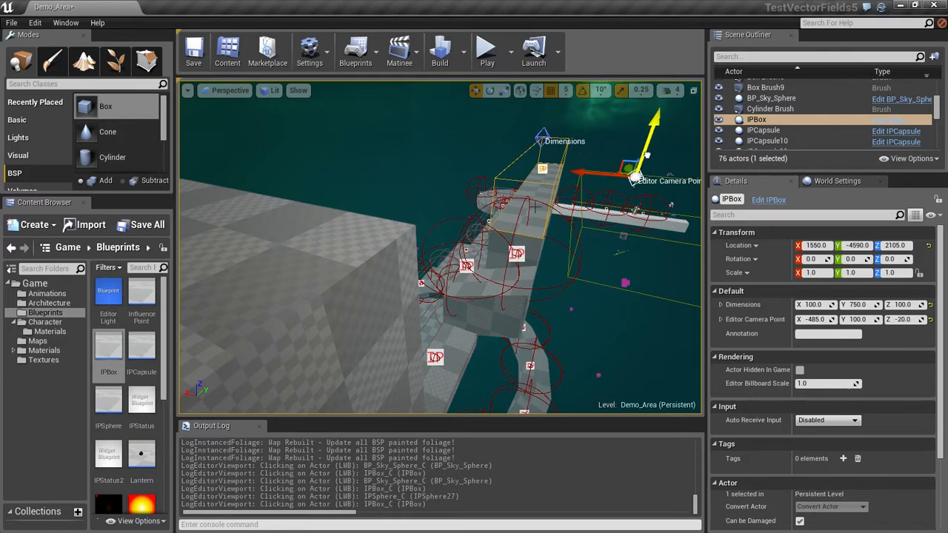
Playtest the level by running the character along the new walkway, and end the session.
click(488, 63)
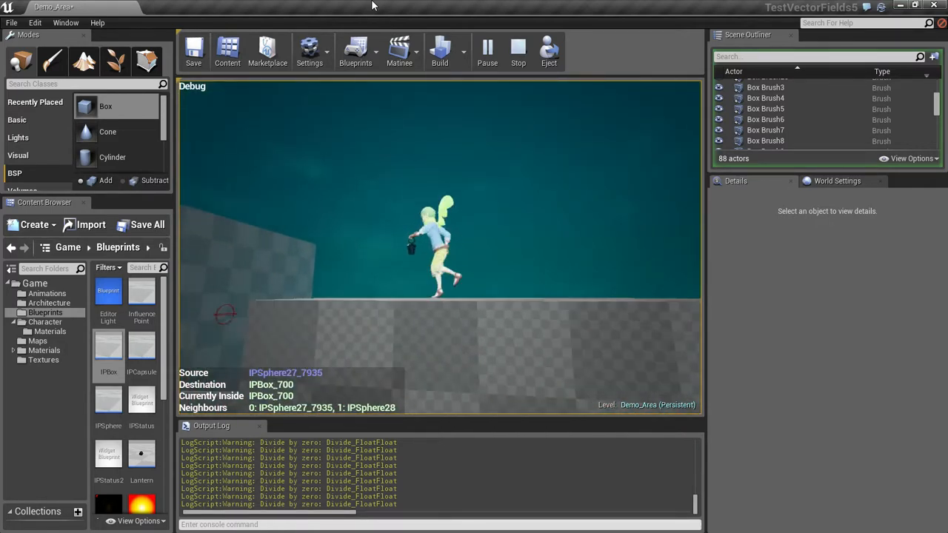
click(518, 53)
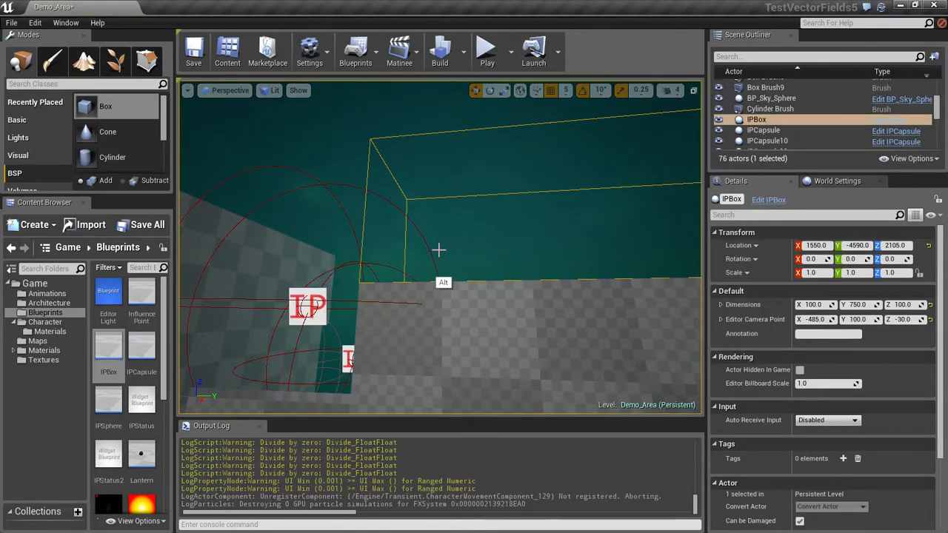
alt+drag(437, 249, 502, 333)
click(466, 264)
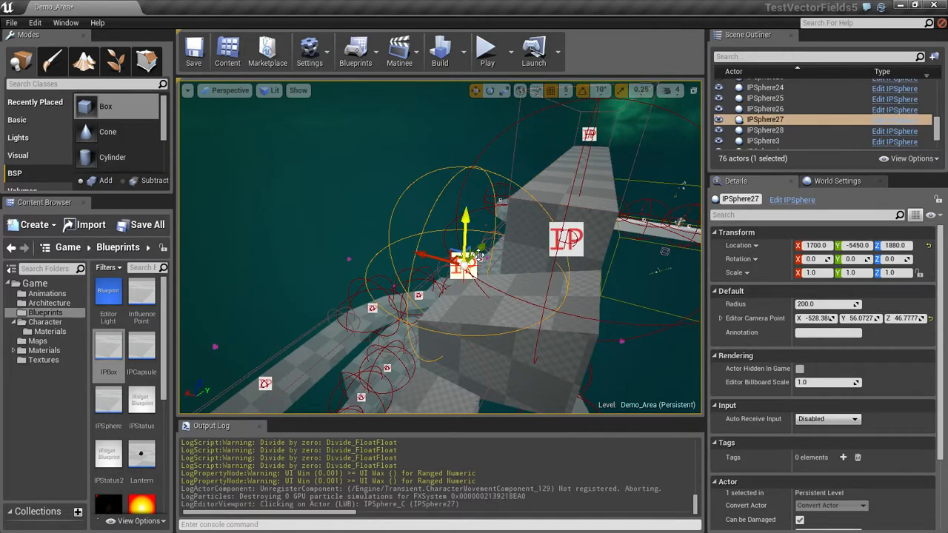
alt+drag(464, 267, 441, 288)
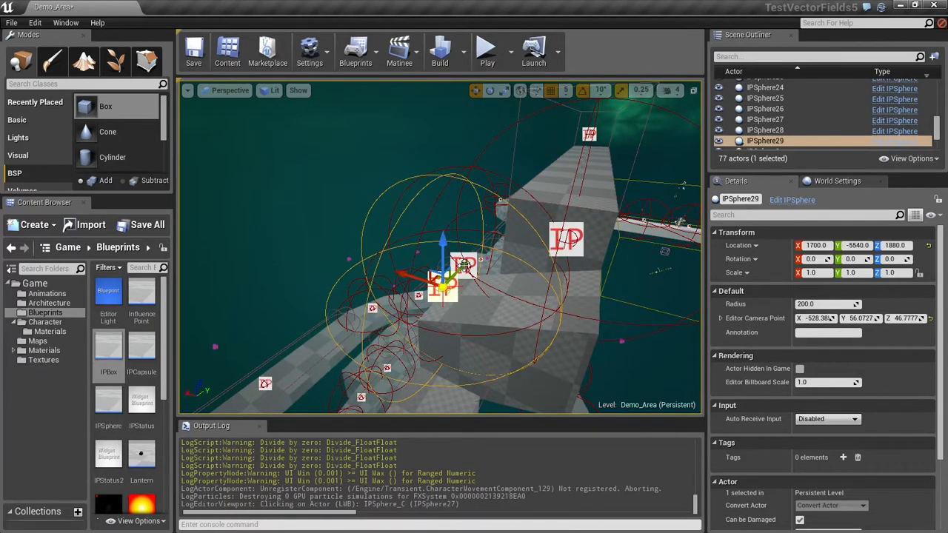
key(Delete)
Move the lower IPSphere on the sloped brush to Y -5510 and set its radius to 150.
click(462, 262)
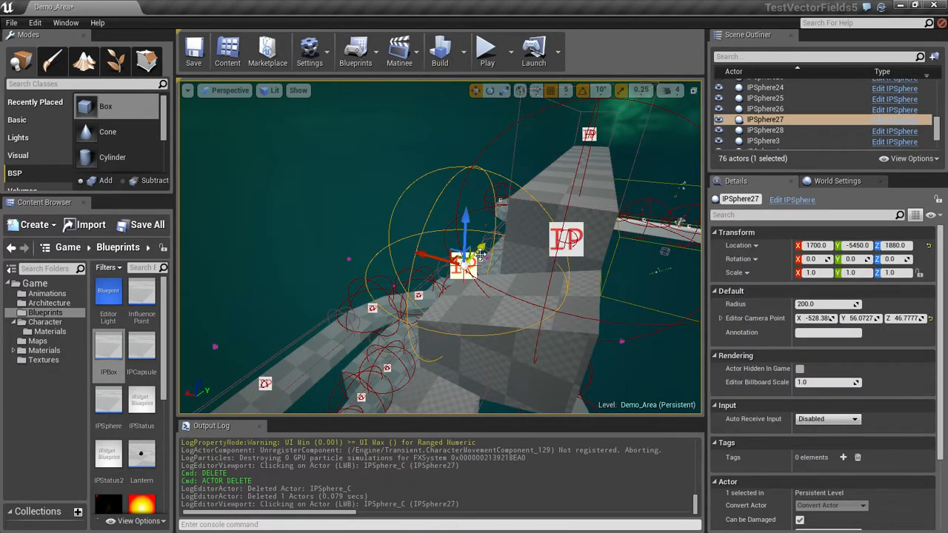
drag(482, 247, 466, 264)
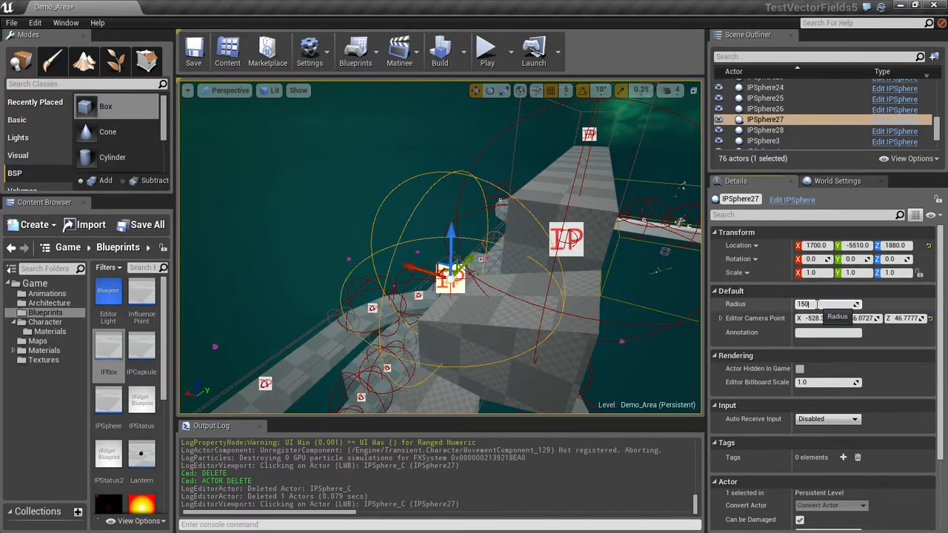
click(818, 305)
text(150)
key(Return)
Move the upper IPSphere near the walkway's start to Y -5420.
right_drag(624, 301, 516, 282)
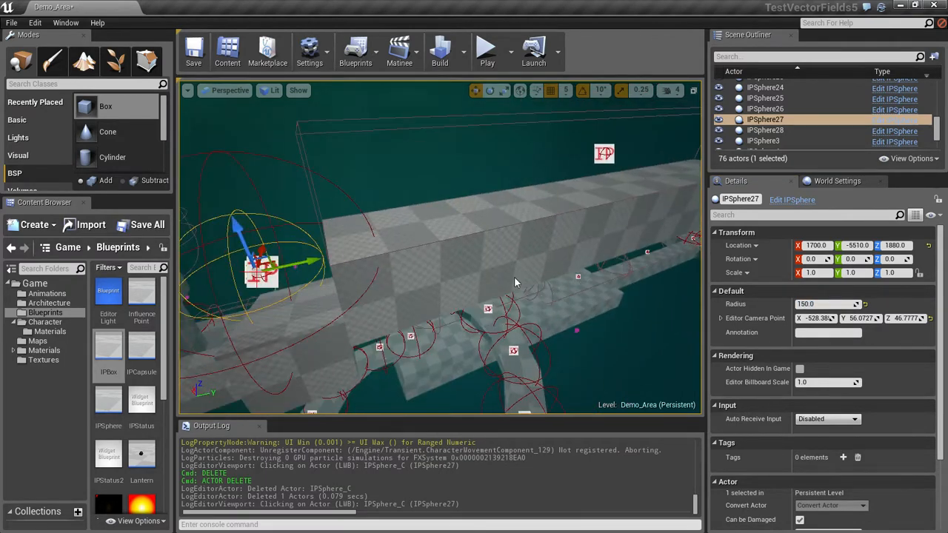
click(252, 277)
right_drag(340, 305, 408, 302)
drag(562, 239, 542, 241)
alt+drag(647, 237, 548, 244)
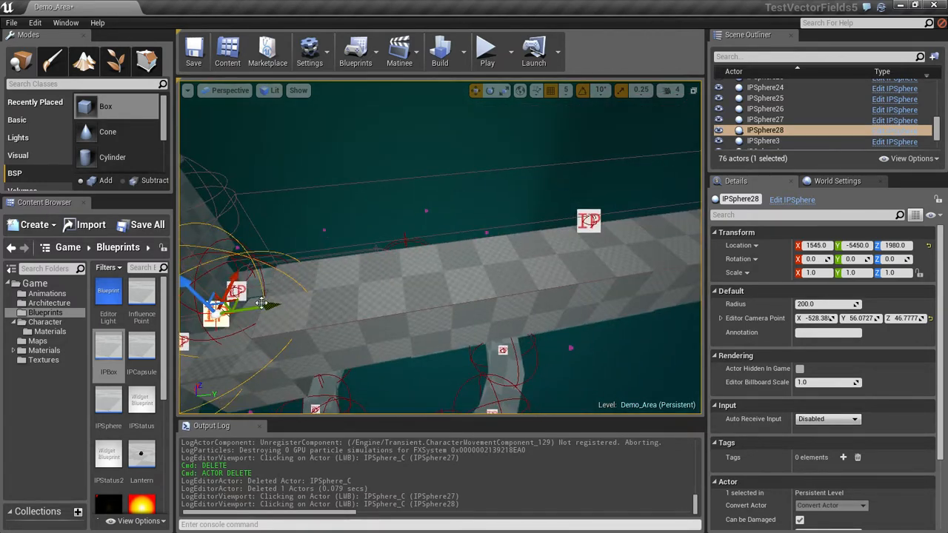
alt+drag(269, 306, 281, 306)
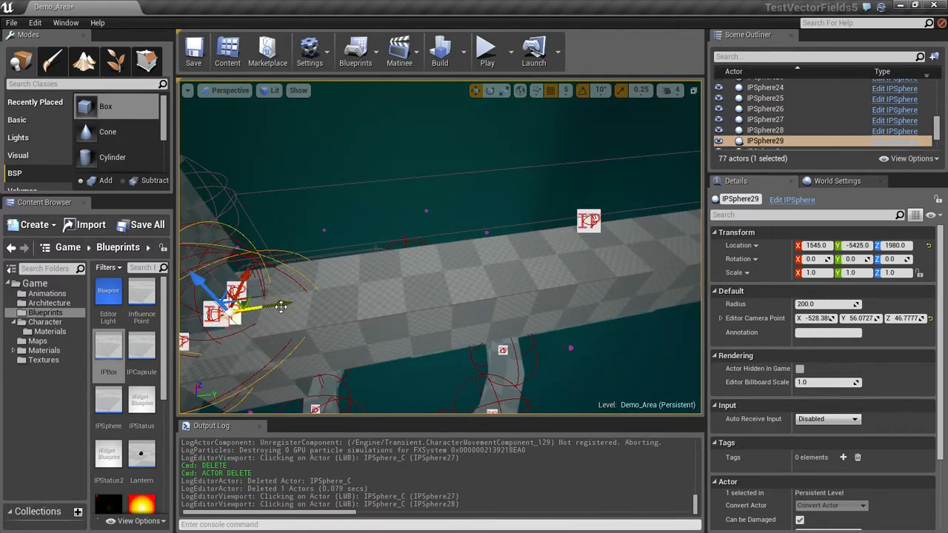
key(Delete)
click(219, 314)
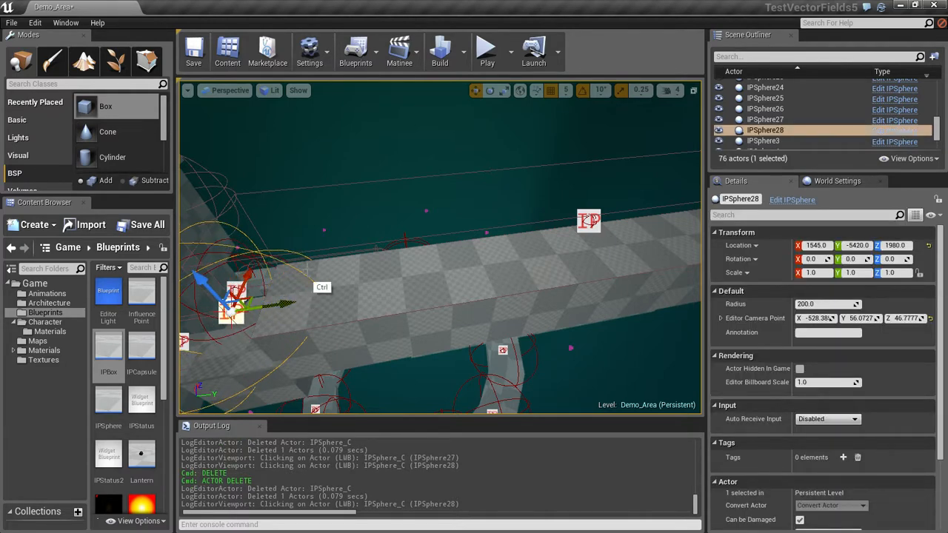
Playtest the level again, taking the character through the room, and stop playing.
click(486, 50)
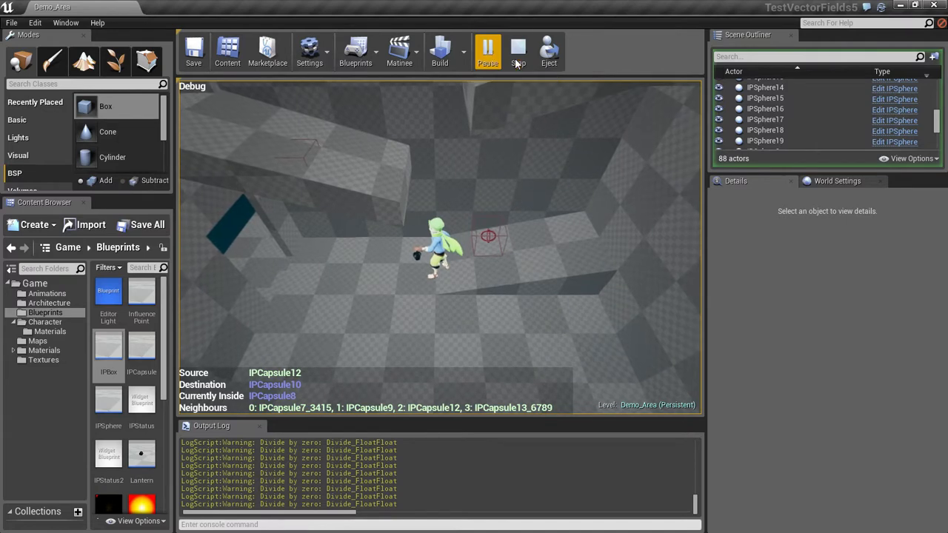
click(517, 59)
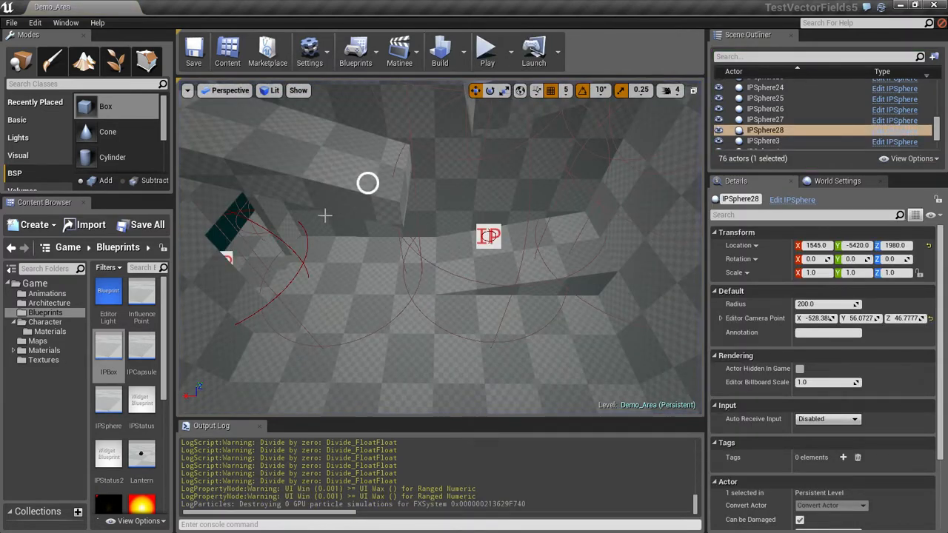
Examine the far end of the long walkway and the platforms beyond it from several angles.
right_drag(427, 124, 622, 196)
right_drag(548, 182, 607, 175)
right_drag(511, 170, 473, 209)
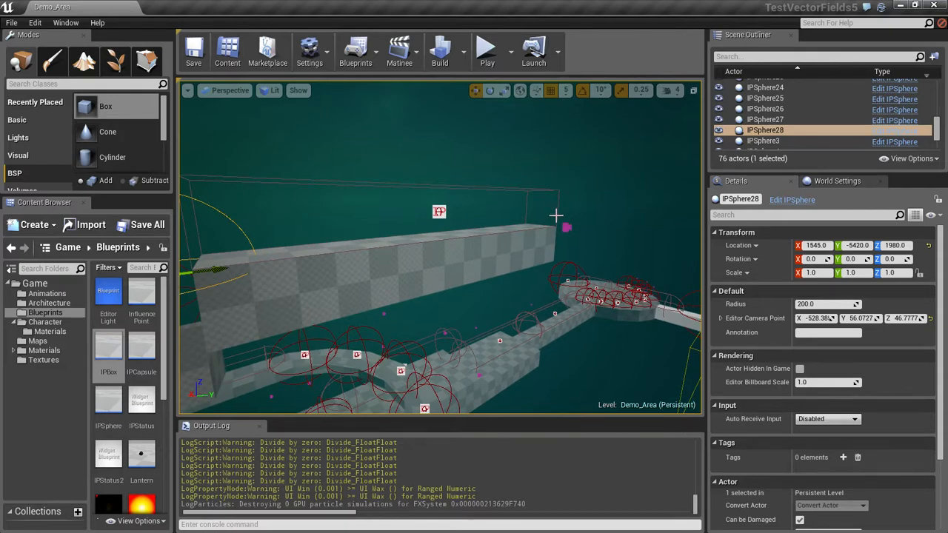
right_drag(410, 279, 359, 273)
right_drag(442, 249, 500, 180)
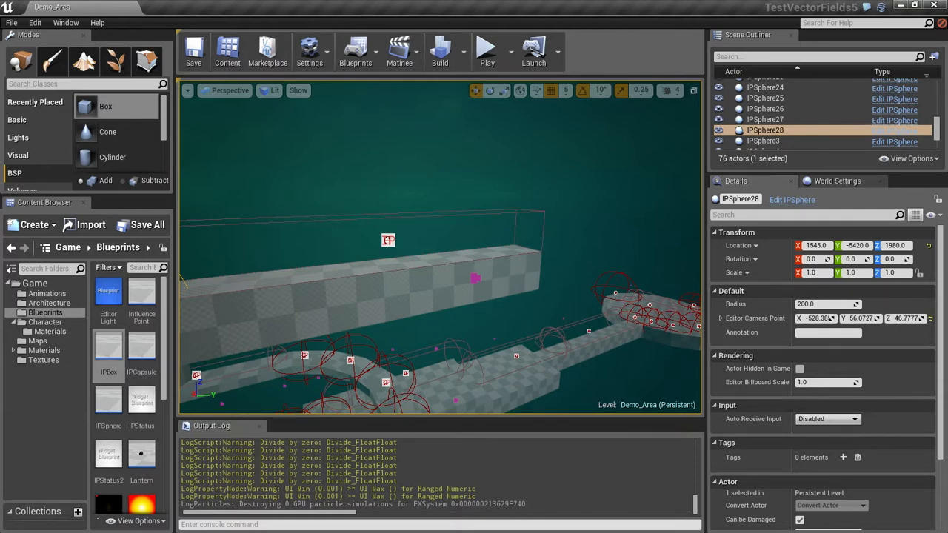
right_drag(480, 206, 568, 141)
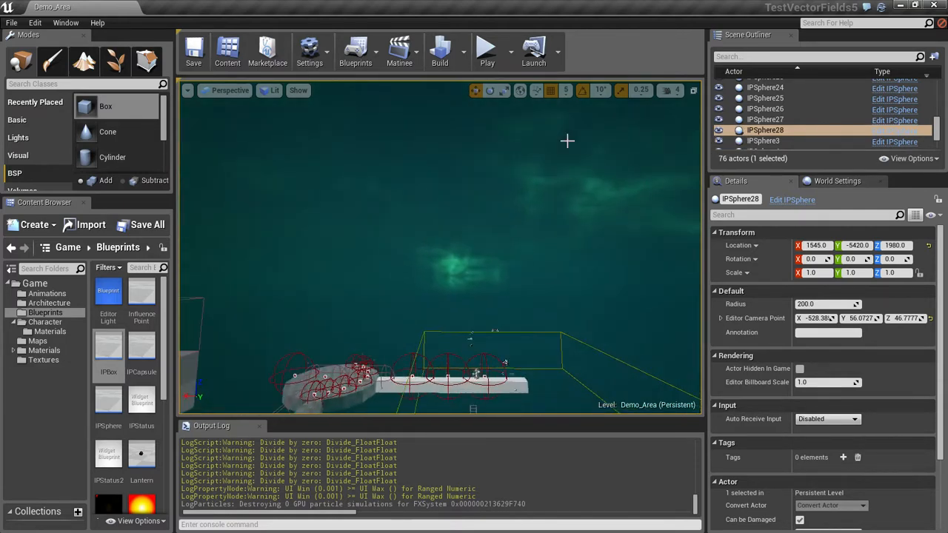
right_drag(313, 269, 588, 160)
right_drag(343, 266, 584, 134)
right_drag(533, 160, 144, 322)
right_drag(436, 157, 392, 185)
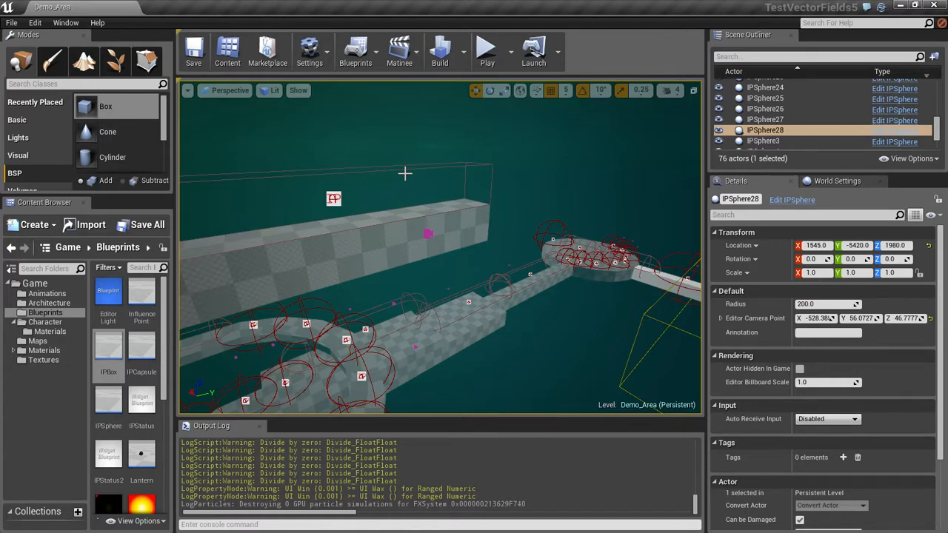
Examine the long walkway's end and its IPBox volume from the side, in relation to the curved path and platforms below.
right_drag(566, 210, 607, 225)
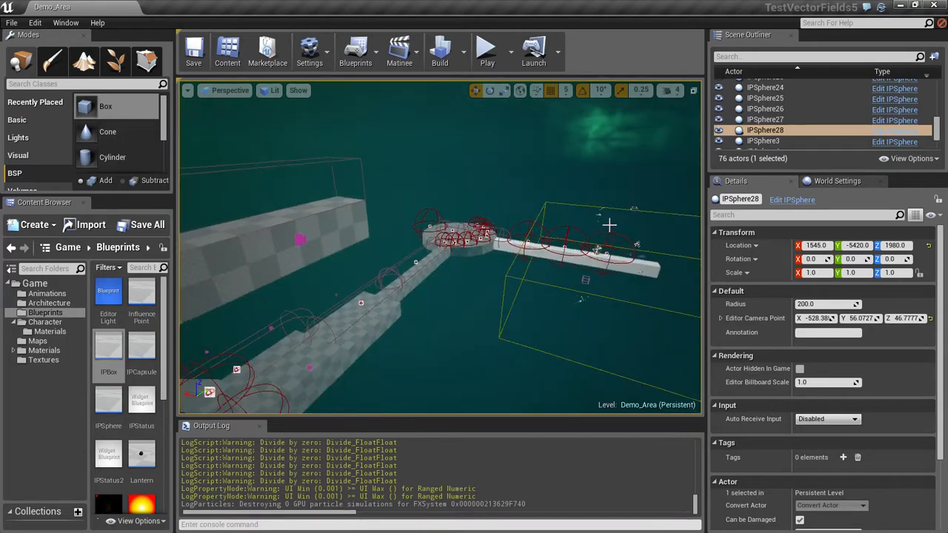
middle_drag(607, 225, 617, 150)
right_drag(499, 179, 367, 159)
right_drag(444, 237, 552, 311)
right_drag(421, 227, 612, 278)
right_click(555, 271)
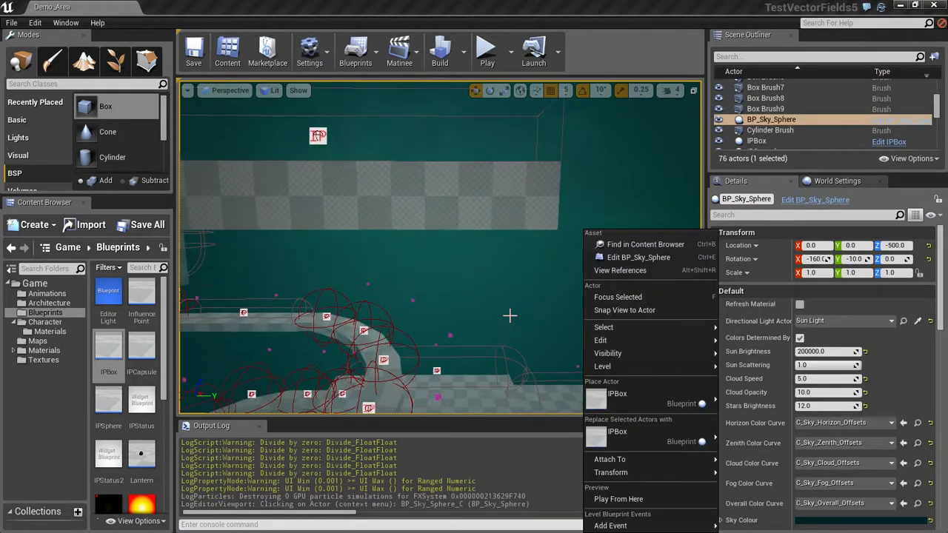
click(478, 330)
mouse_move(477, 330)
right_down()
mouse_move(477, 370)
mouse_move(434, 328)
mouse_move(496, 328)
mouse_move(472, 335)
right_up()
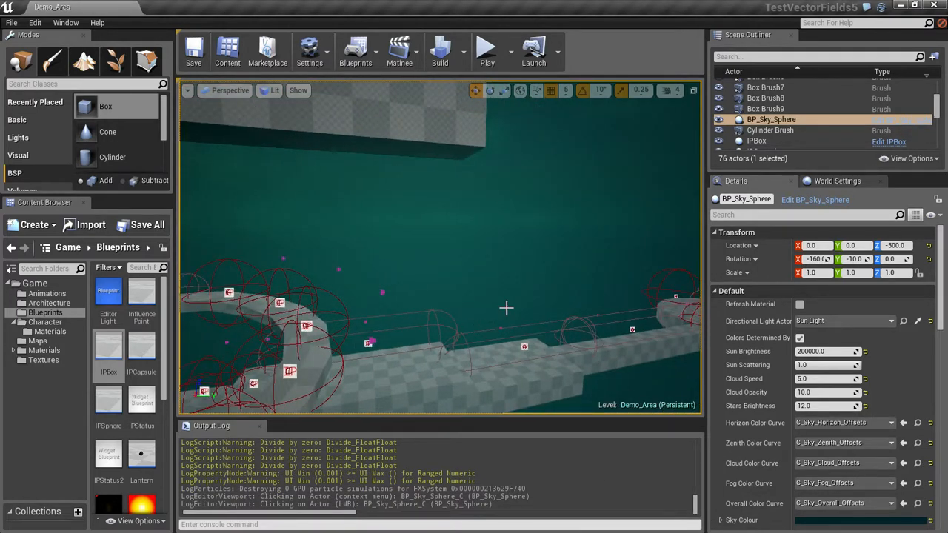
right_drag(505, 308, 500, 271)
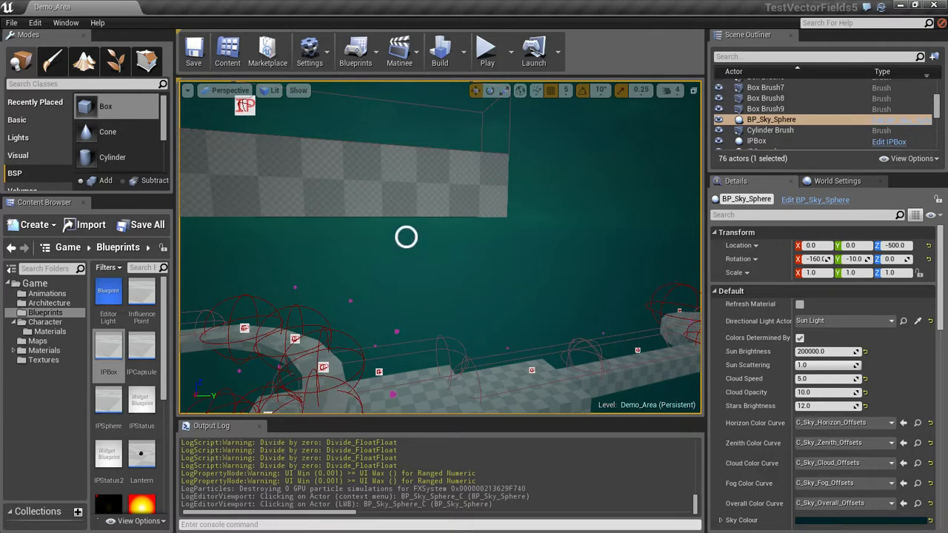
right_drag(407, 232, 370, 153)
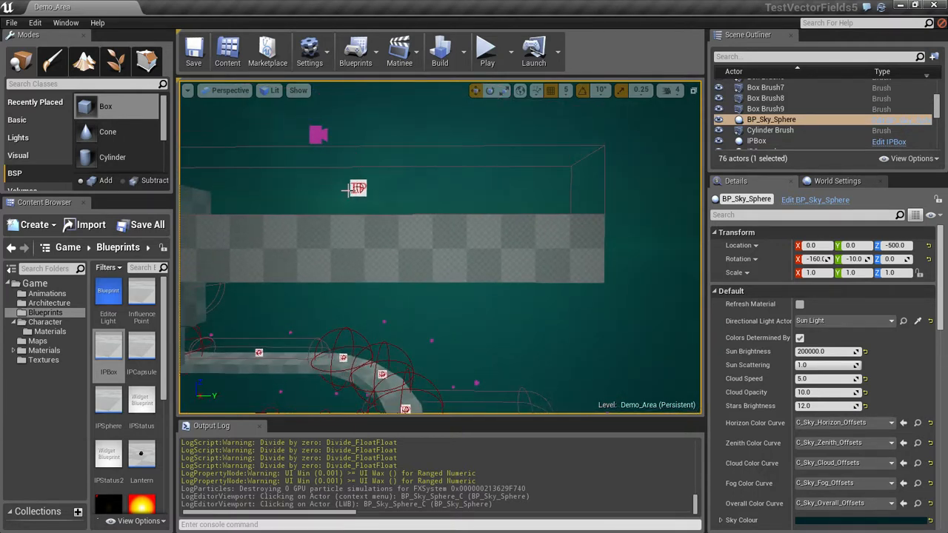
right_drag(354, 221, 236, 143)
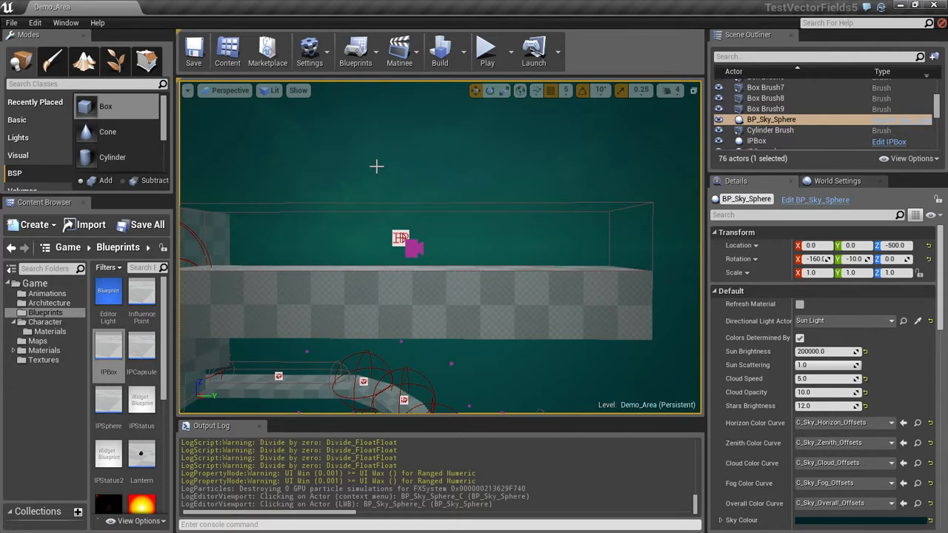
right_drag(360, 187, 266, 139)
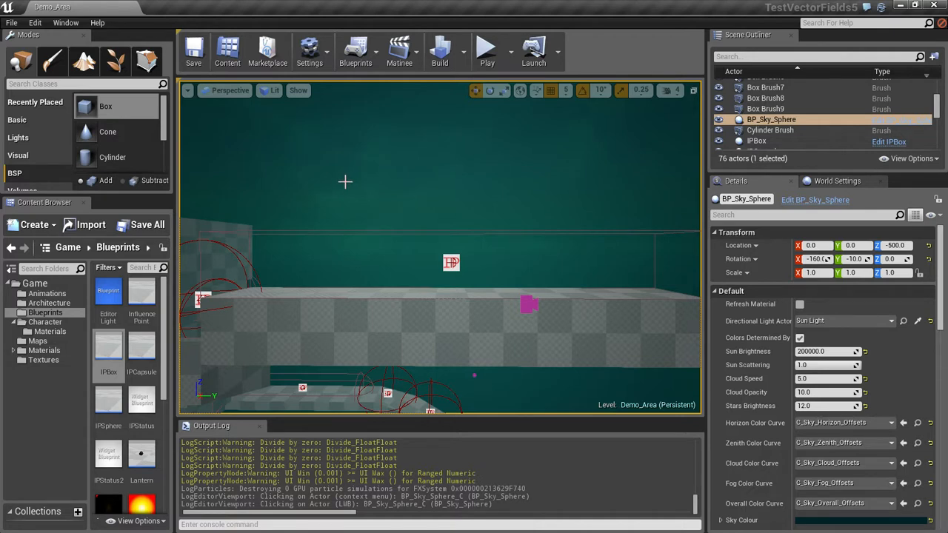
mouse_move(328, 168)
right_down()
mouse_move(341, 171)
mouse_move(332, 173)
right_up()
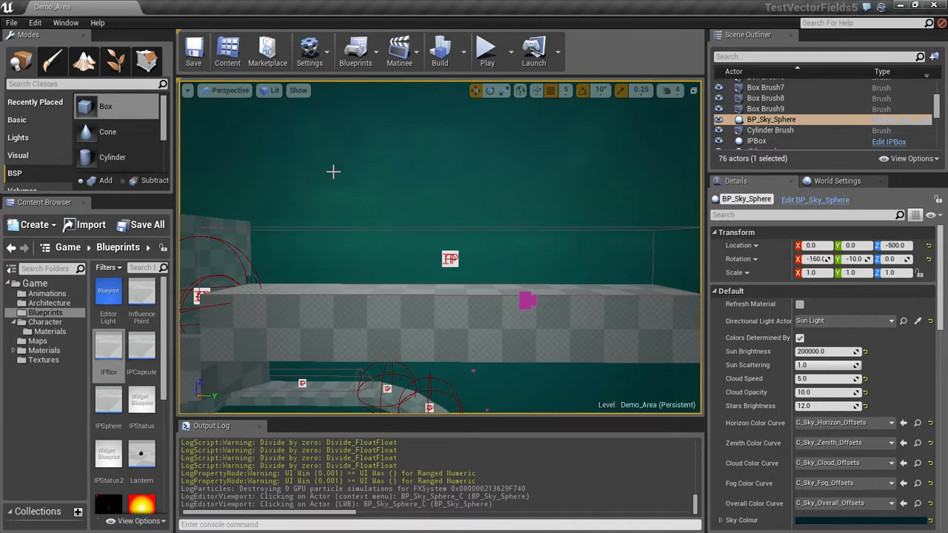
Review the full walkway run from the room's outer wall and its IPSpheres to the far end.
middle_drag(331, 173, 242, 206)
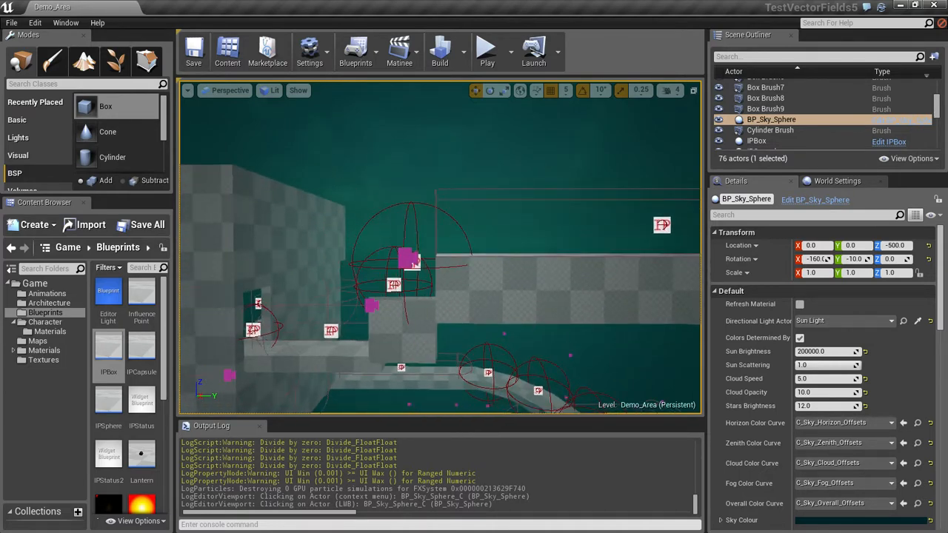
middle_drag(326, 203, 537, 214)
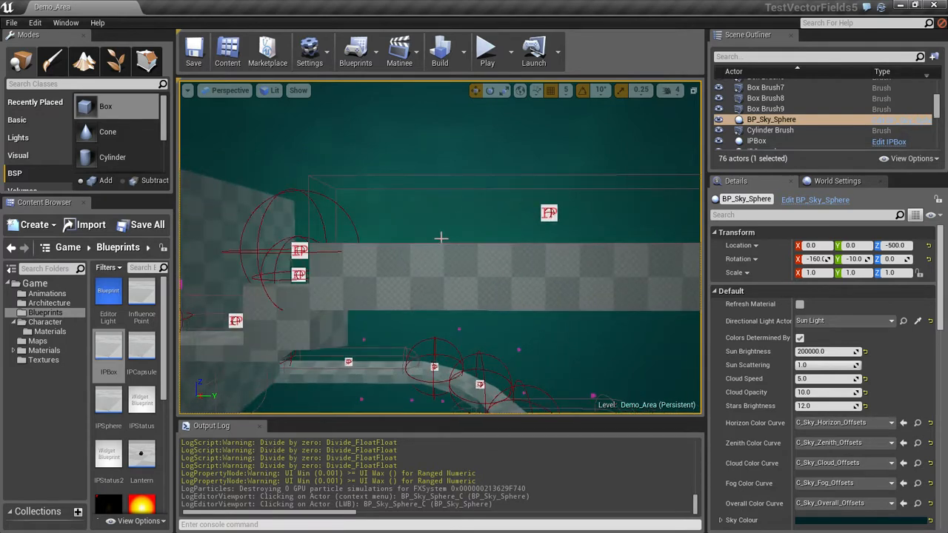
middle_drag(440, 238, 649, 152)
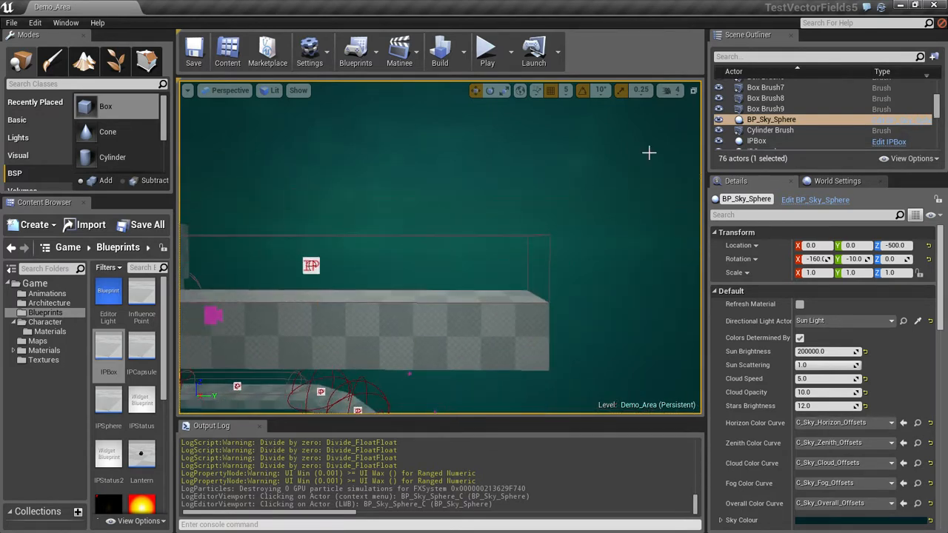
right_drag(560, 182, 356, 273)
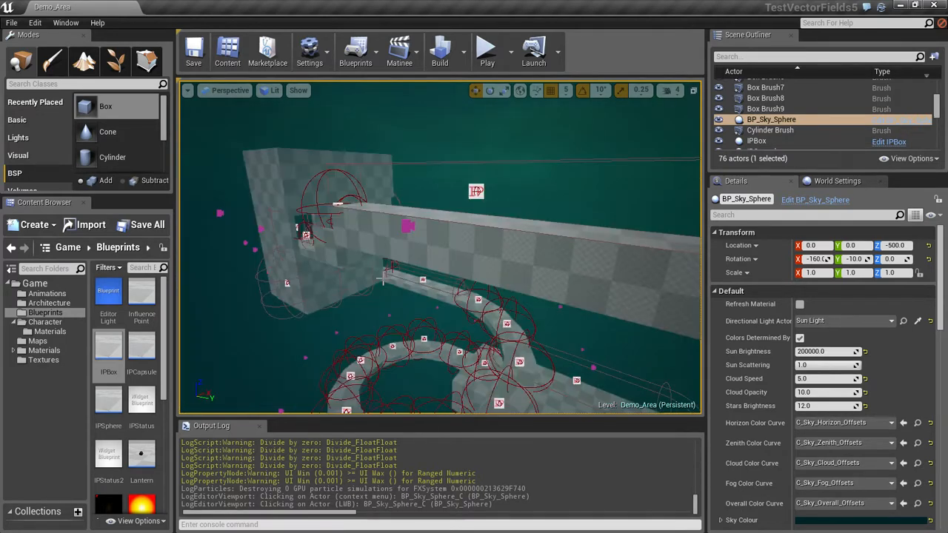
right_drag(533, 211, 459, 223)
middle_drag(459, 223, 570, 256)
right_drag(570, 254, 828, 254)
right_drag(486, 250, 585, 199)
right_drag(360, 220, 685, 218)
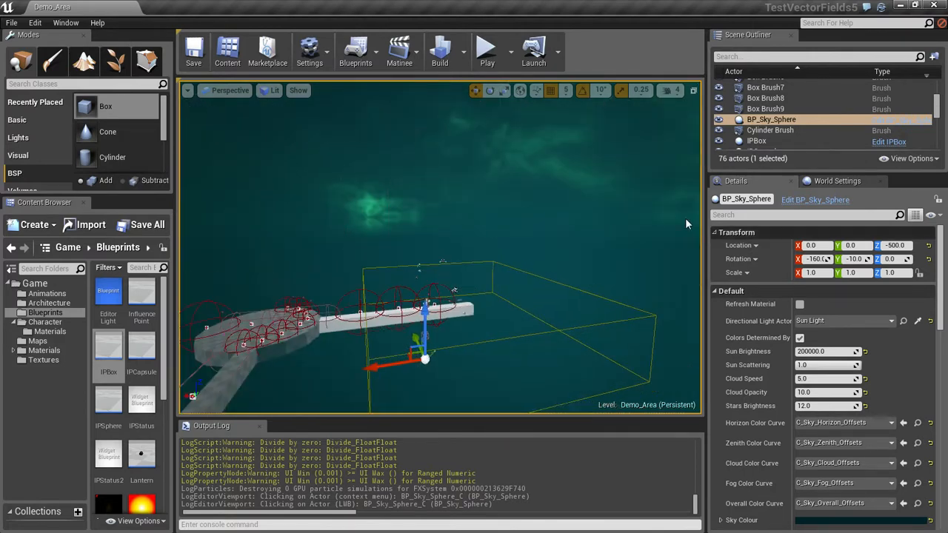
right_drag(427, 197, 227, 223)
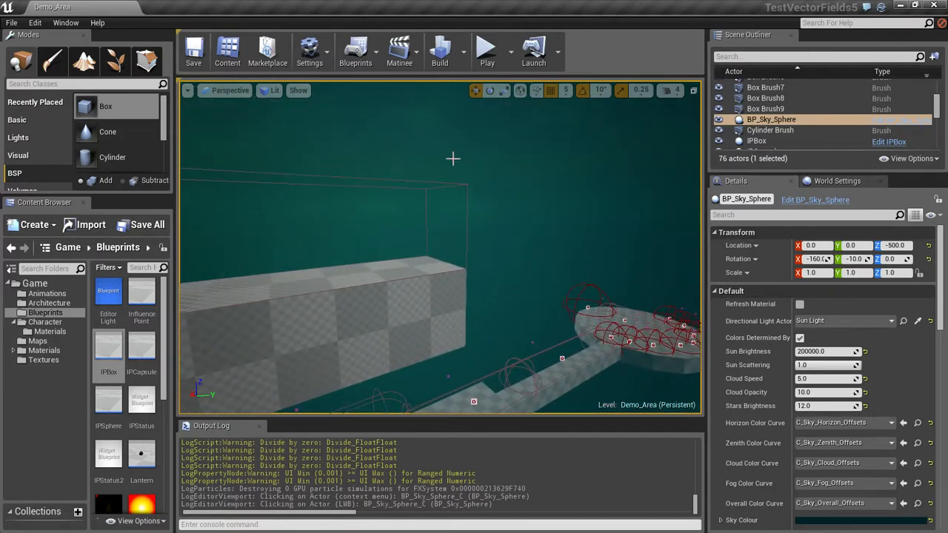
right_drag(453, 158, 197, 189)
middle_drag(365, 207, 133, 226)
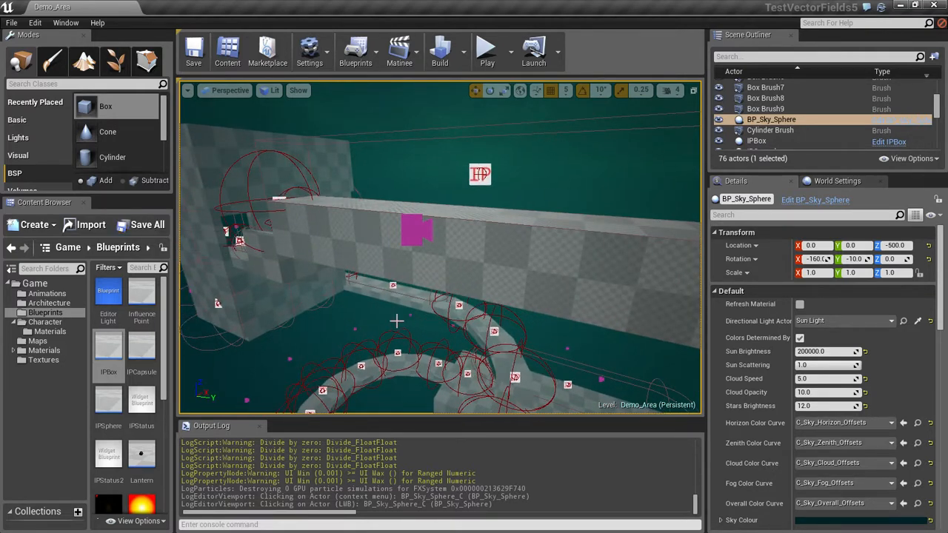
middle_drag(396, 321, 426, 274)
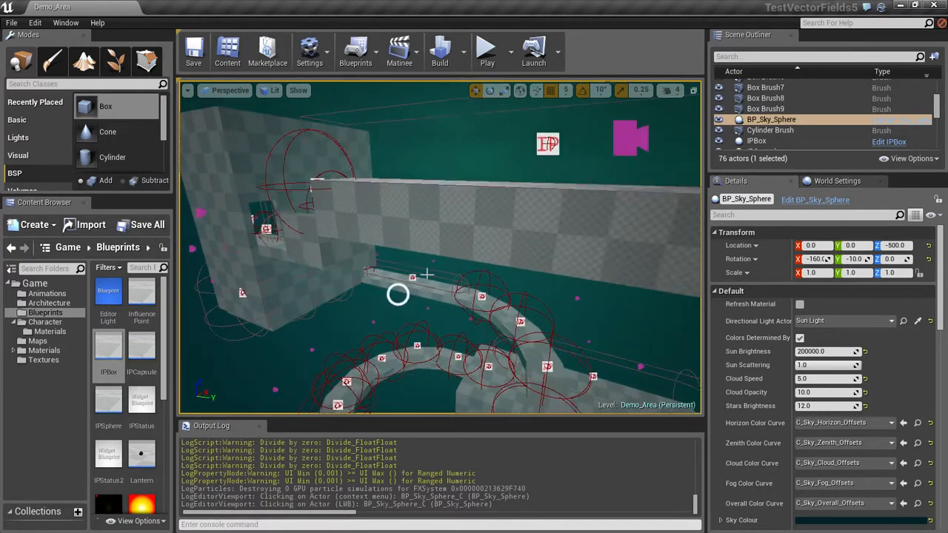
Inspect the open space past the walkway's end and consult the timed switch puzzle layout in Design-Waterfront.fla.
right_drag(397, 294, 518, 314)
right_drag(484, 280, 370, 130)
right_drag(412, 182, 671, 199)
right_drag(395, 155, 670, 200)
right_drag(471, 202, 151, 204)
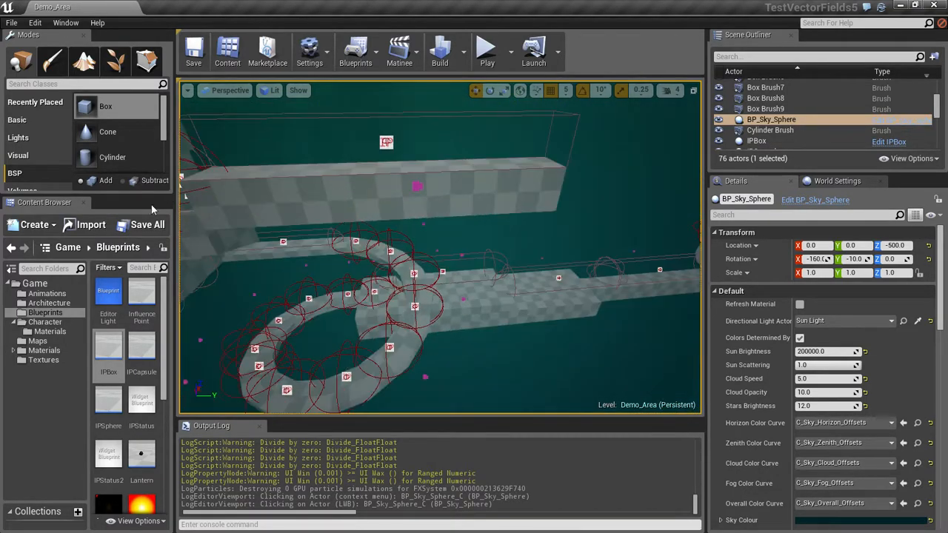
right_drag(308, 200, 277, 163)
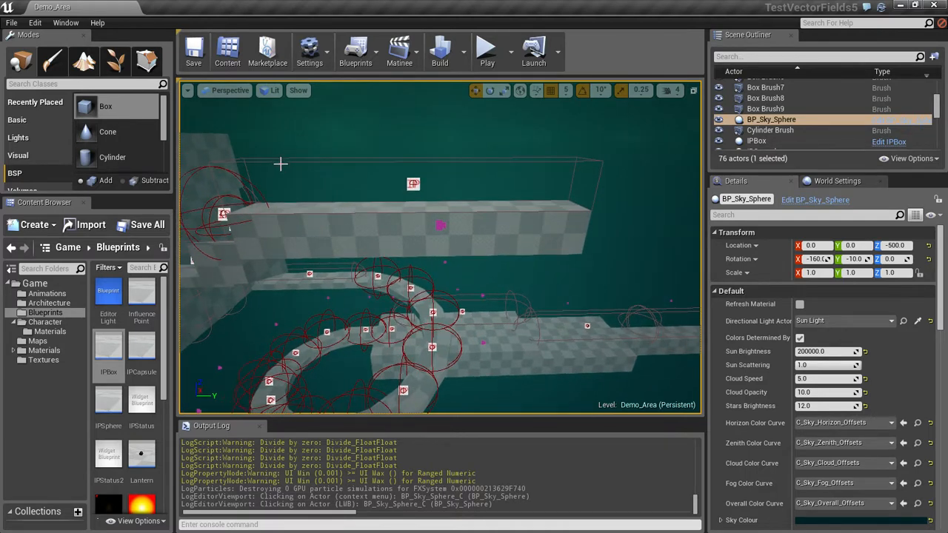
right_drag(328, 188, 275, 187)
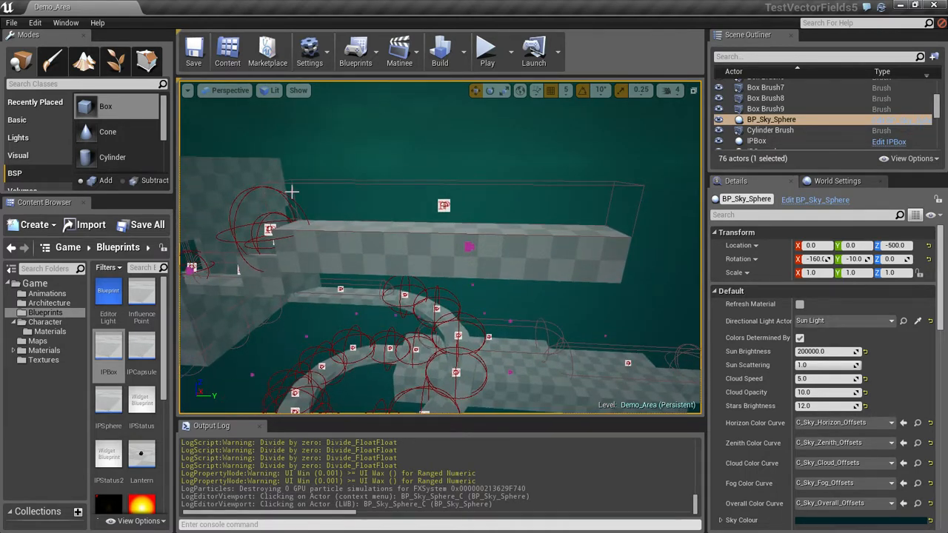
right_drag(347, 199, 508, 200)
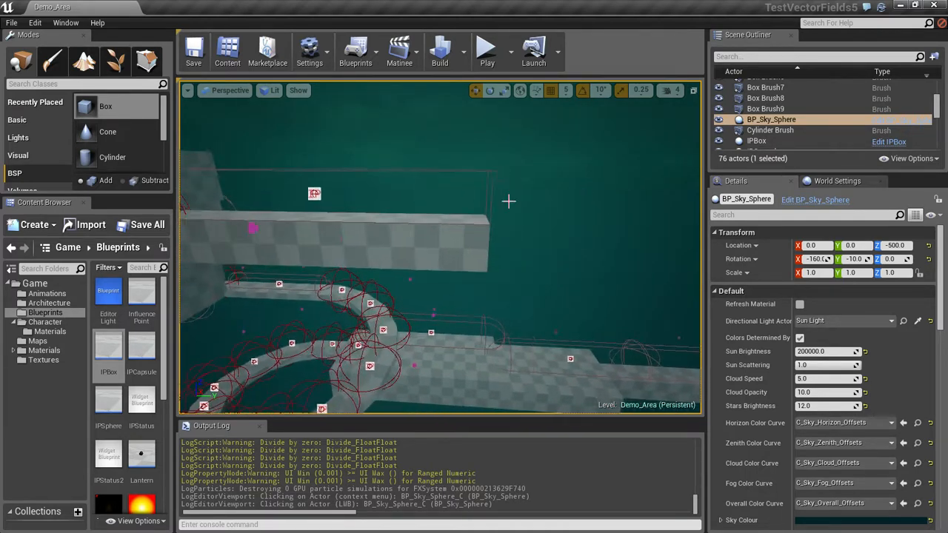
right_drag(430, 192, 505, 192)
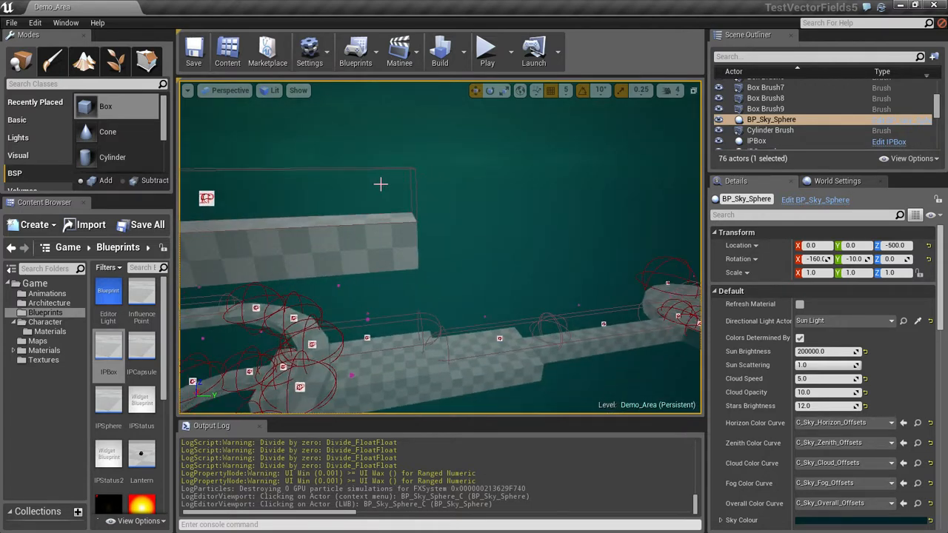
right_drag(469, 228, 489, 229)
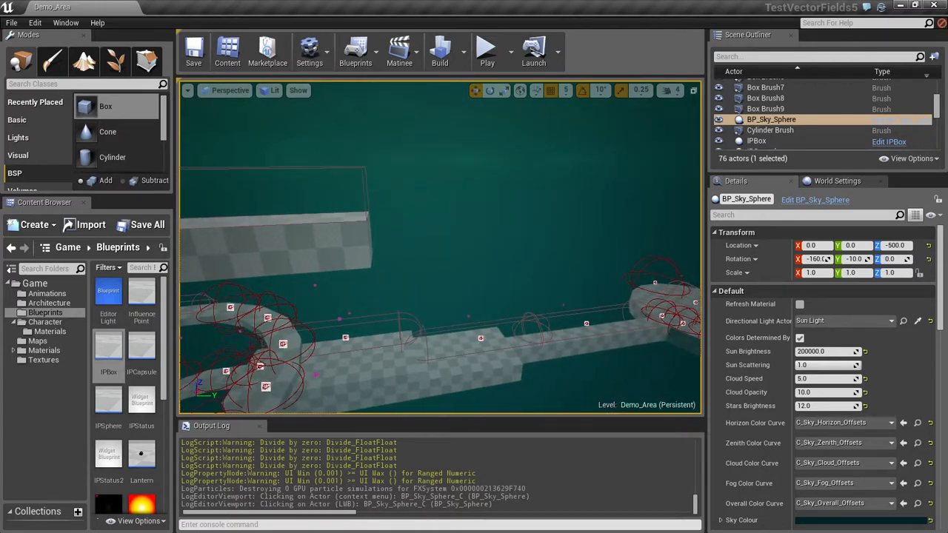
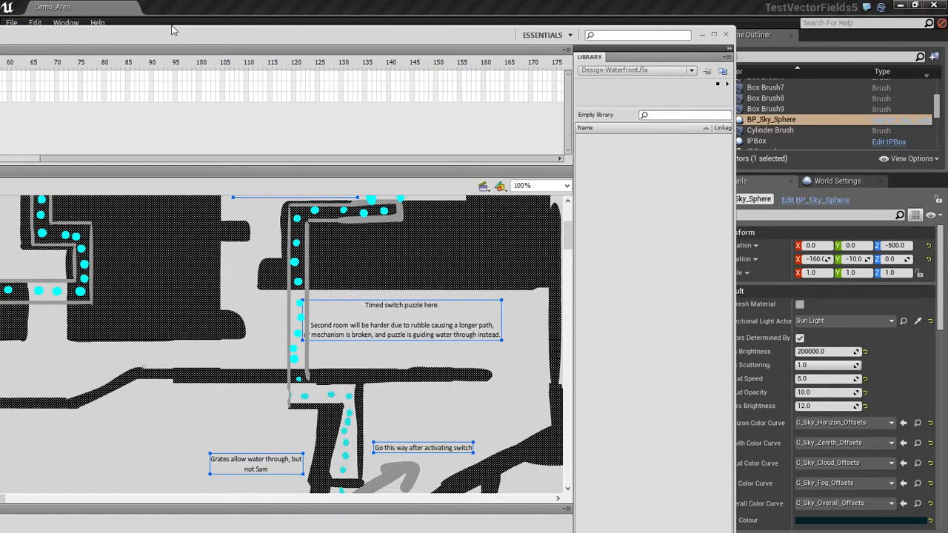
drag(171, 30, 229, 30)
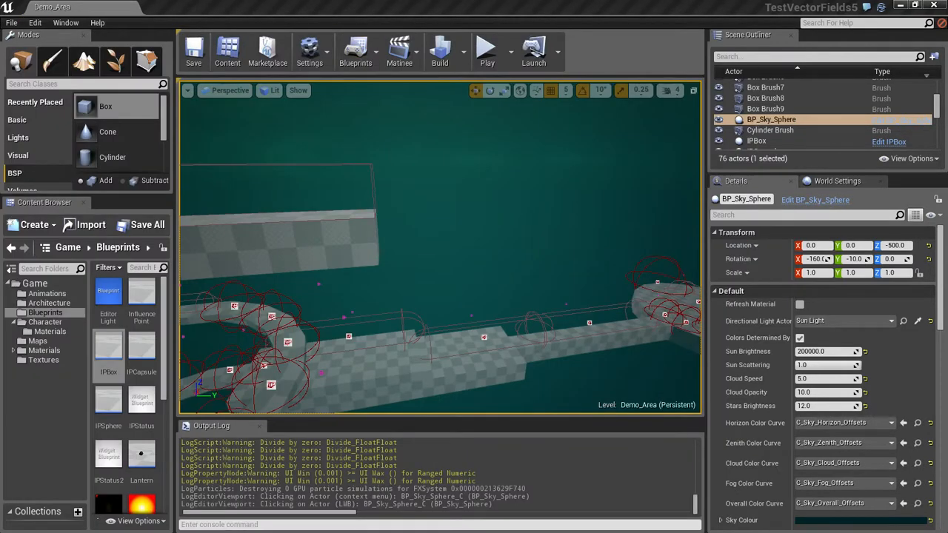
Add a 200 × 200 × 200 additive box brush over the long walkway and raise it clear above the walkway's surface.
click(409, 179)
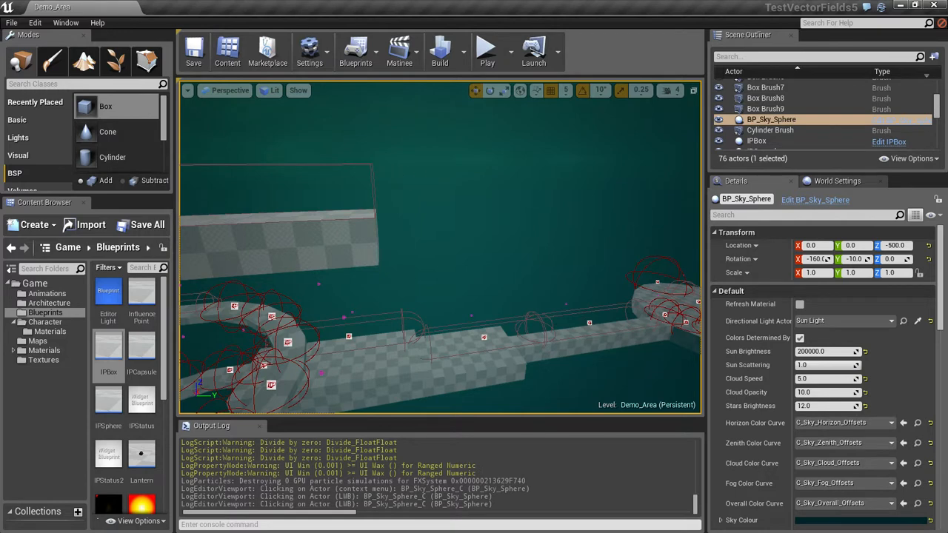
key(a)
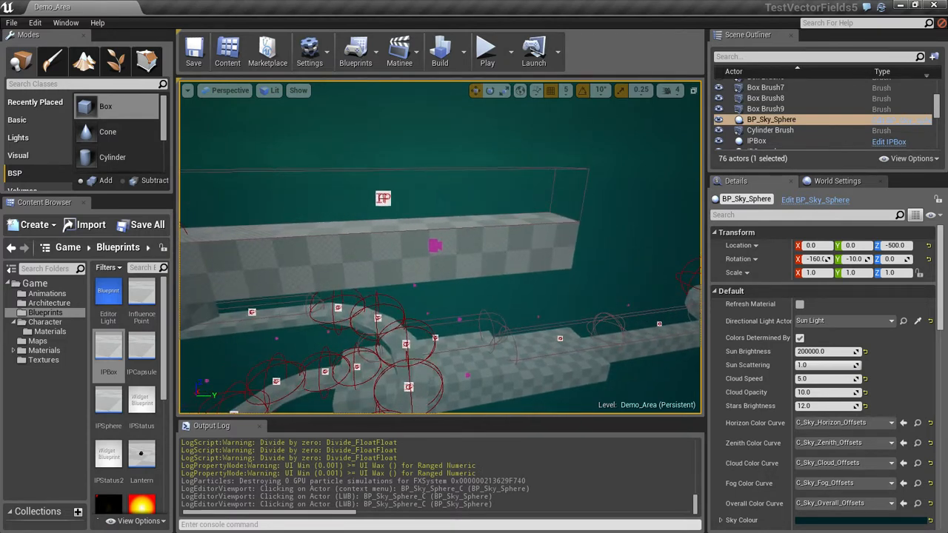
key(a)
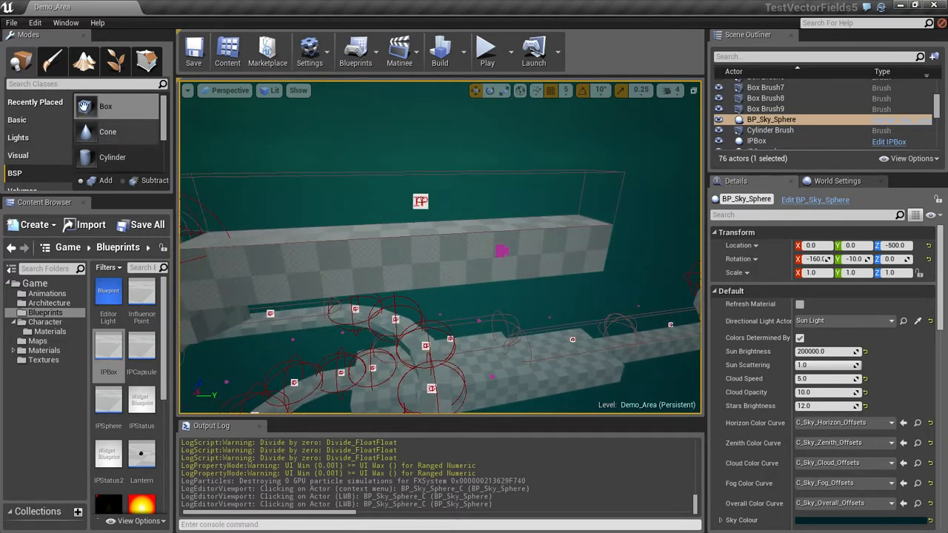
mouse_move(105, 106)
mouse_down()
mouse_move(339, 143)
mouse_move(500, 209)
mouse_move(479, 224)
mouse_up()
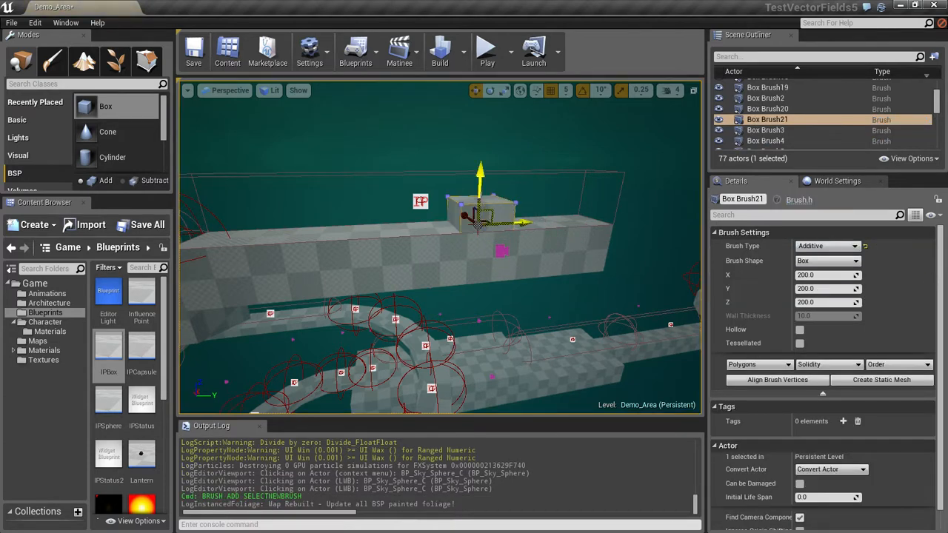
drag(479, 191, 481, 112)
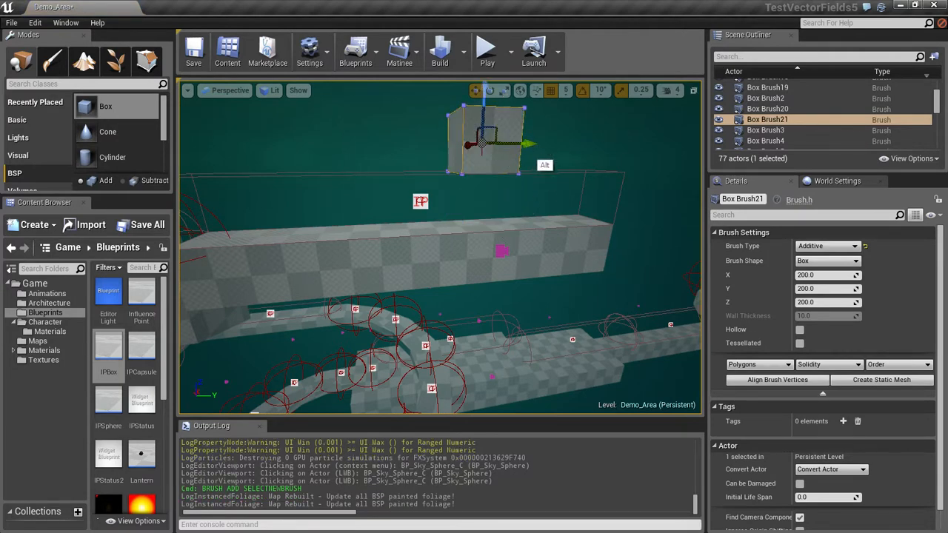
alt+drag(532, 163, 543, 140)
mouse_move(599, 150)
alt+mouse_down()
mouse_move(567, 174)
mouse_move(583, 161)
alt+mouse_up()
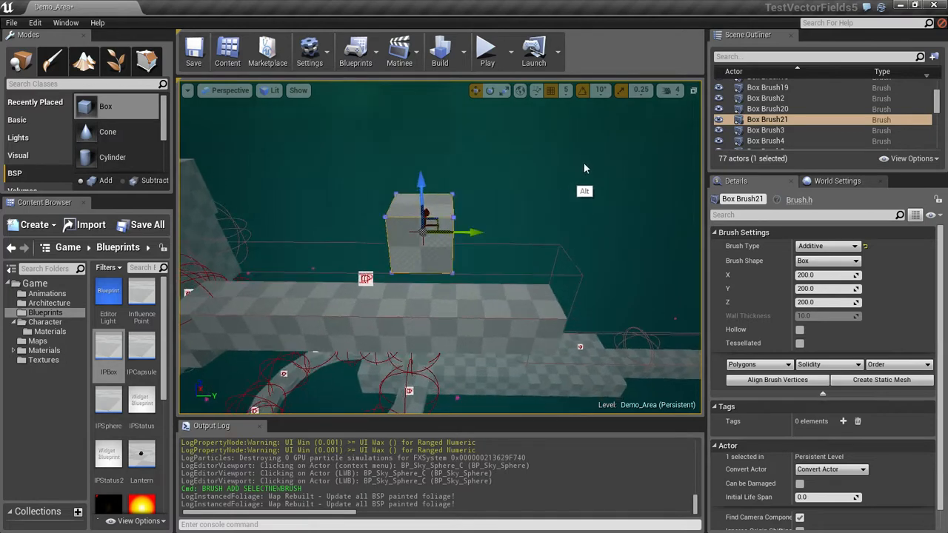
Shorten the walkway's IPBox along Y by pulling in its Dimensions handle to 465.
click(583, 160)
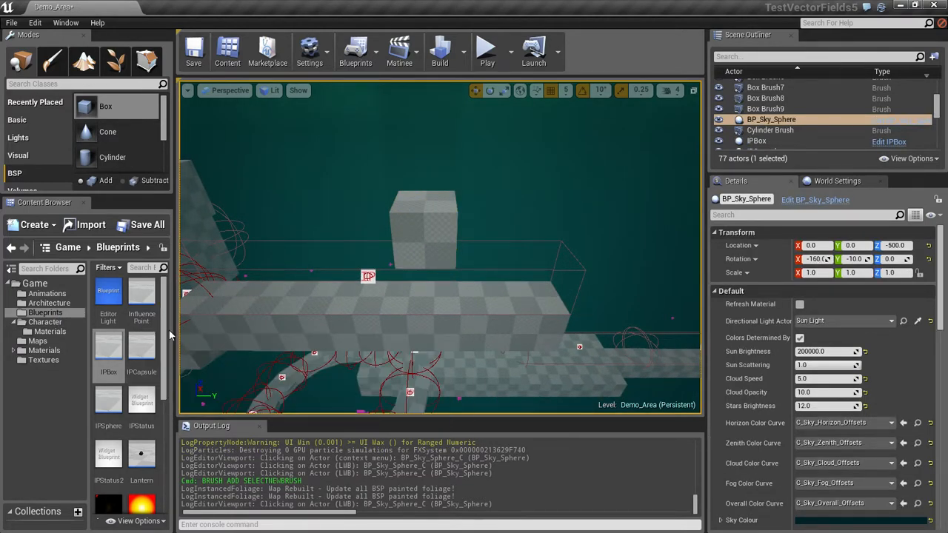
click(367, 276)
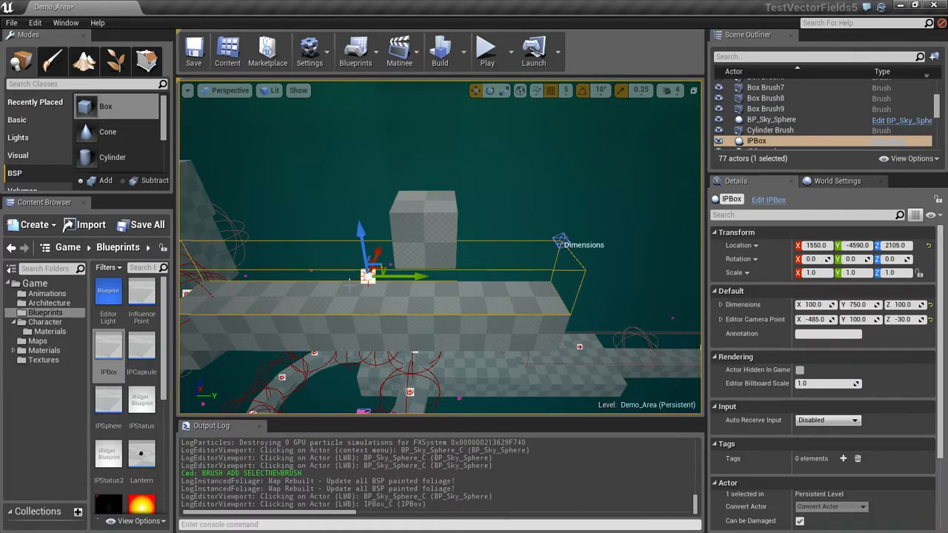
click(847, 305)
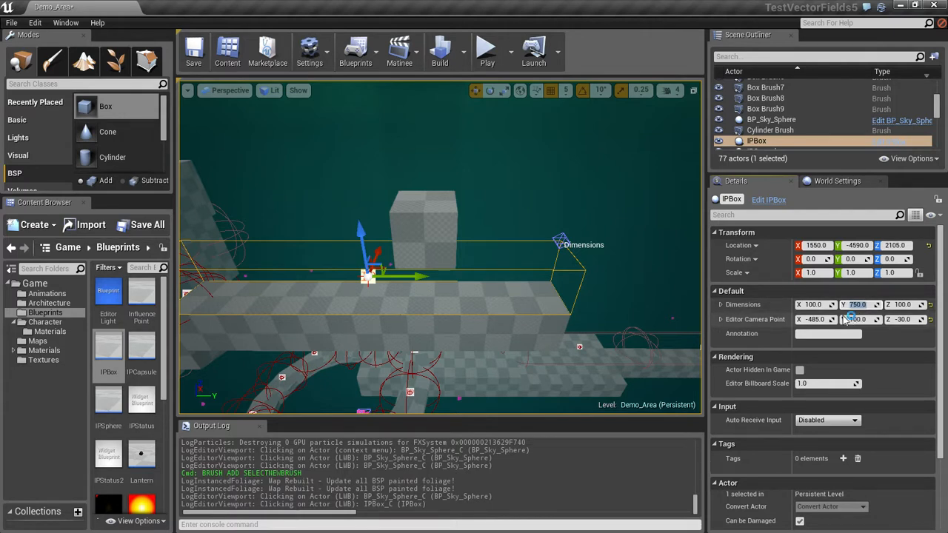
right_drag(561, 240, 550, 240)
click(580, 245)
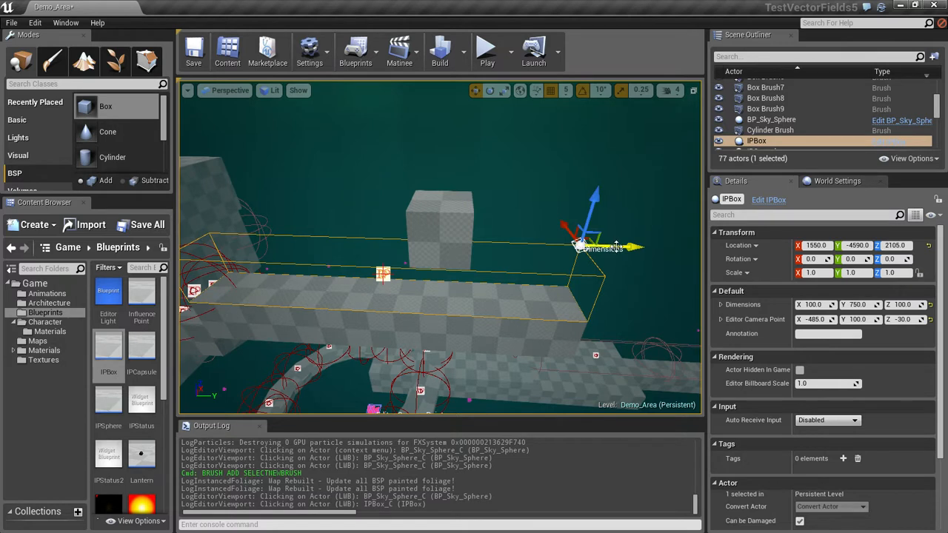
drag(616, 246, 543, 249)
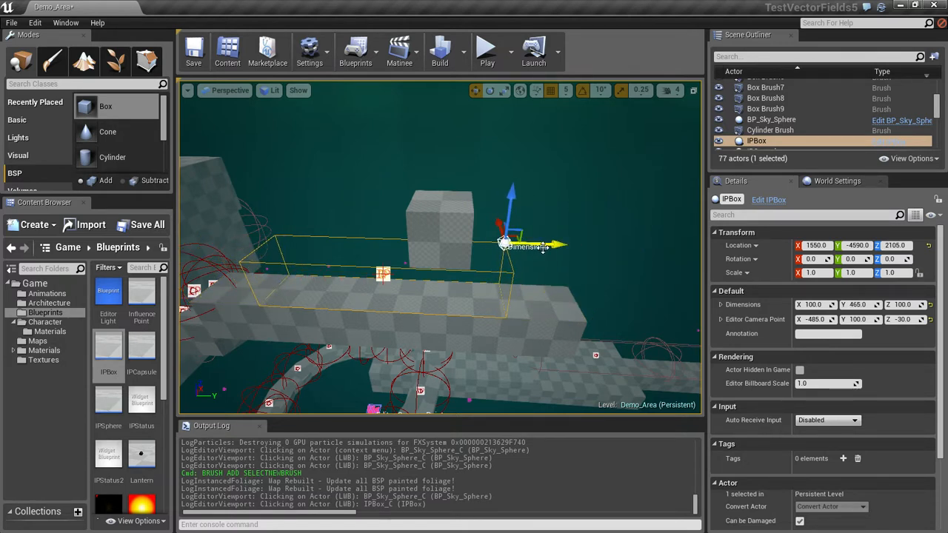
Move the walkway's IPBox along Y to -4875 and nudge the floating box brush along Y toward the room.
click(455, 273)
drag(432, 276, 350, 275)
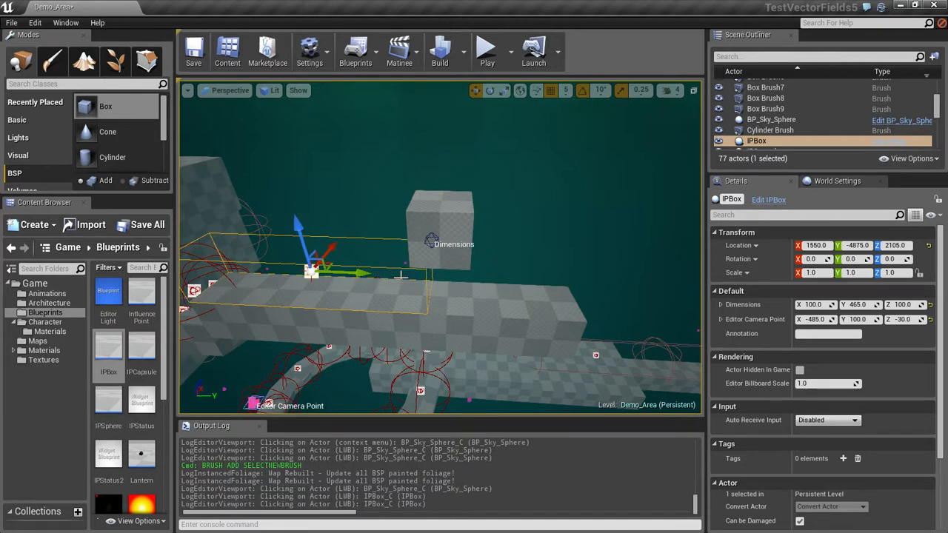
click(462, 219)
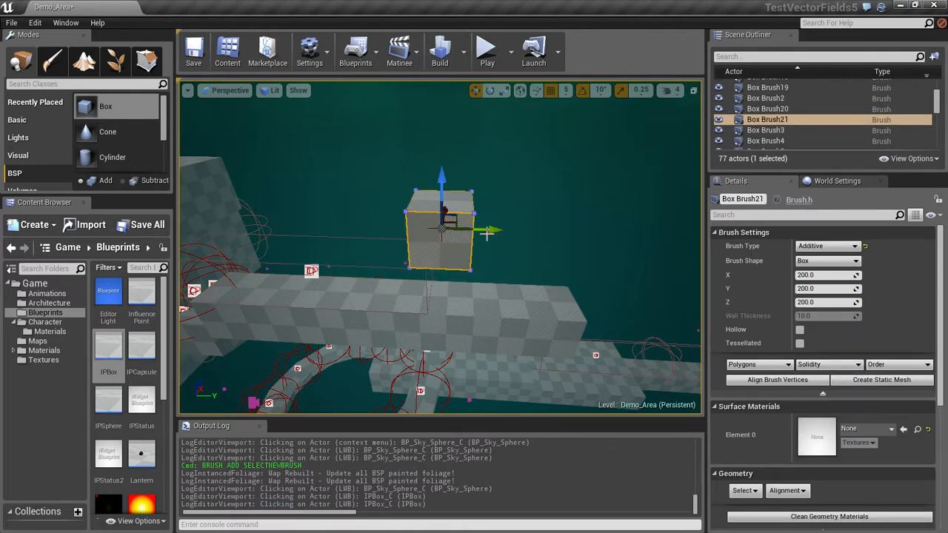
drag(465, 232, 454, 239)
mouse_move(456, 234)
right_down()
mouse_move(443, 235)
mouse_move(480, 228)
right_up()
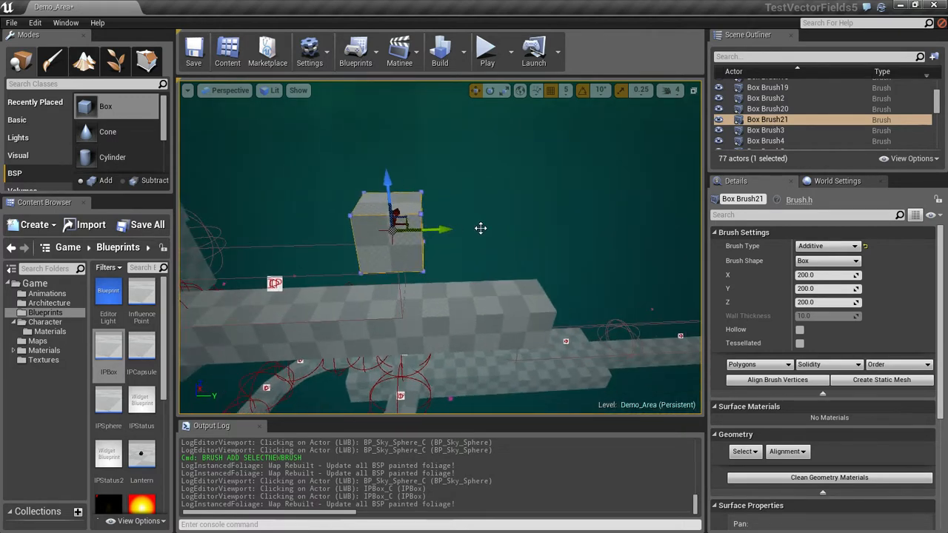
Set the floating box brush's Z size to 600 and raise the brush so its base clears the walkway.
click(814, 302)
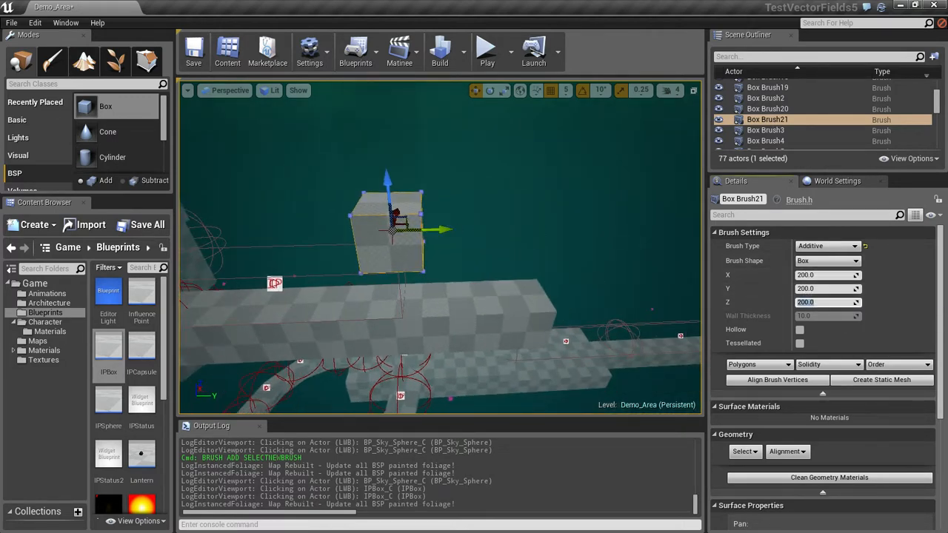
right_drag(579, 275, 579, 275)
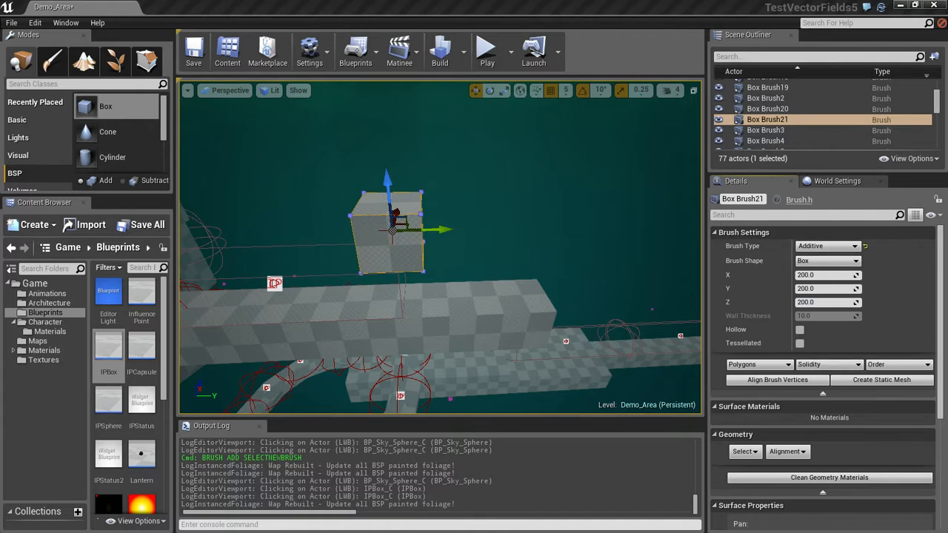
click(818, 302)
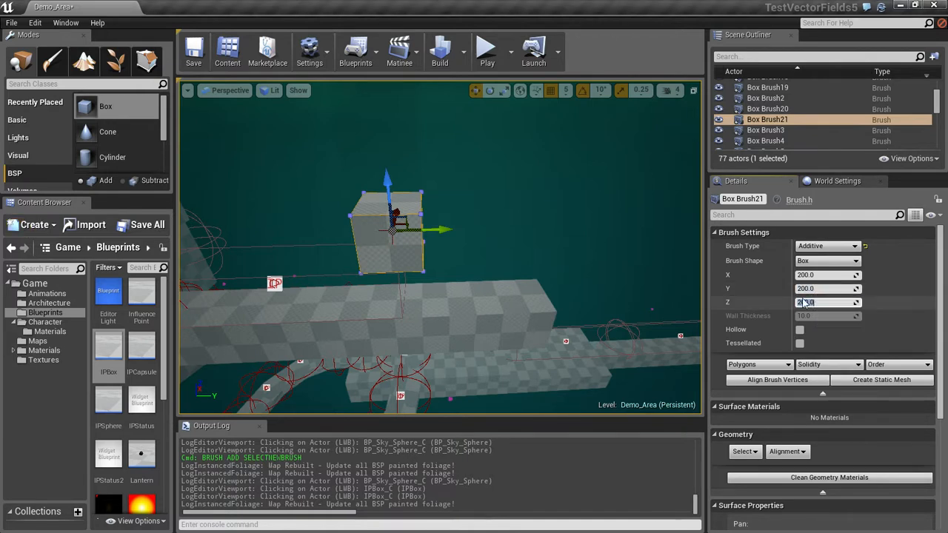
key(Return)
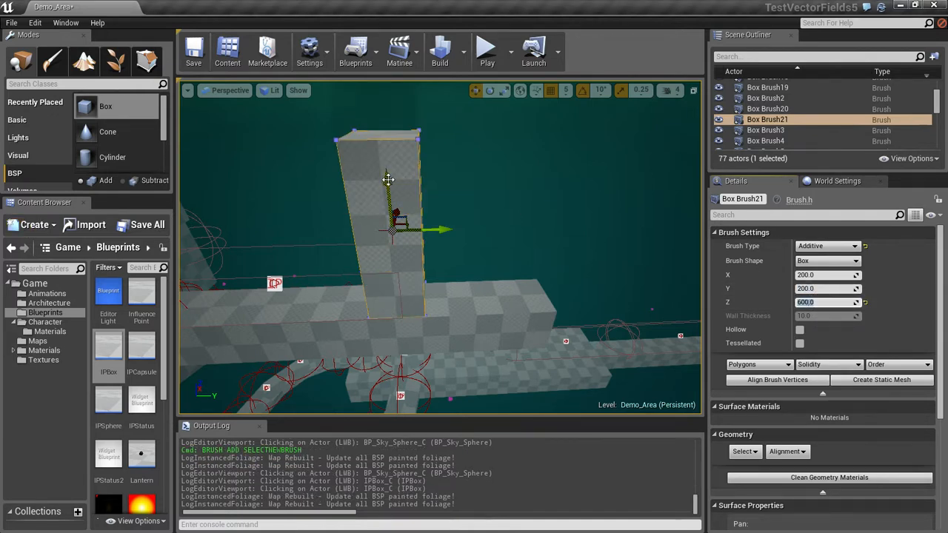
mouse_move(384, 141)
mouse_down()
mouse_move(379, 117)
mouse_move(387, 127)
mouse_up()
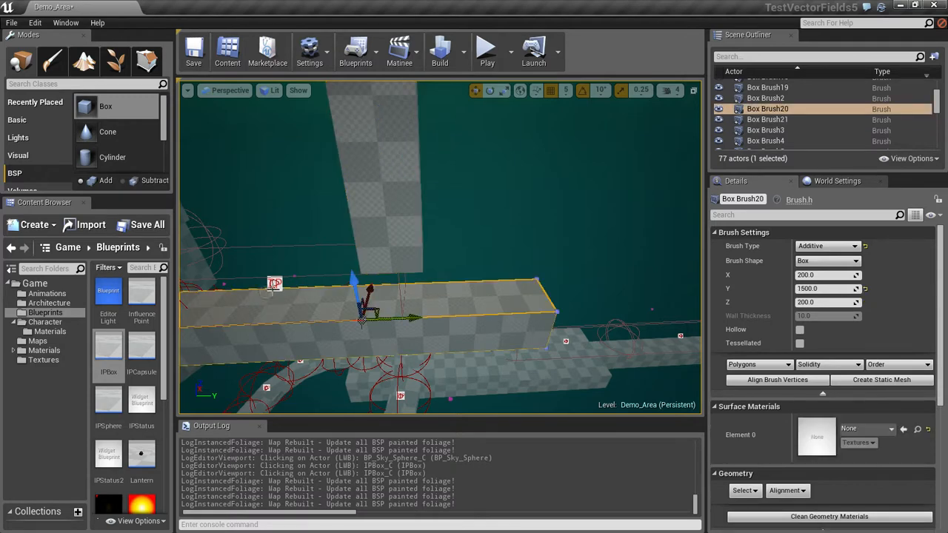
Raise the 600-high box brush slightly more and slide it along Y to line up with the end of the walkway's IPBox.
click(273, 284)
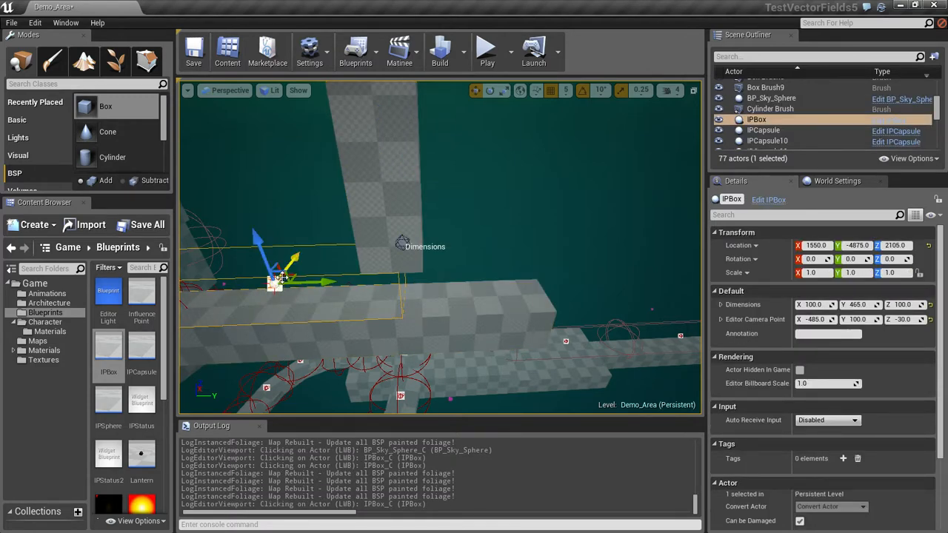
click(370, 217)
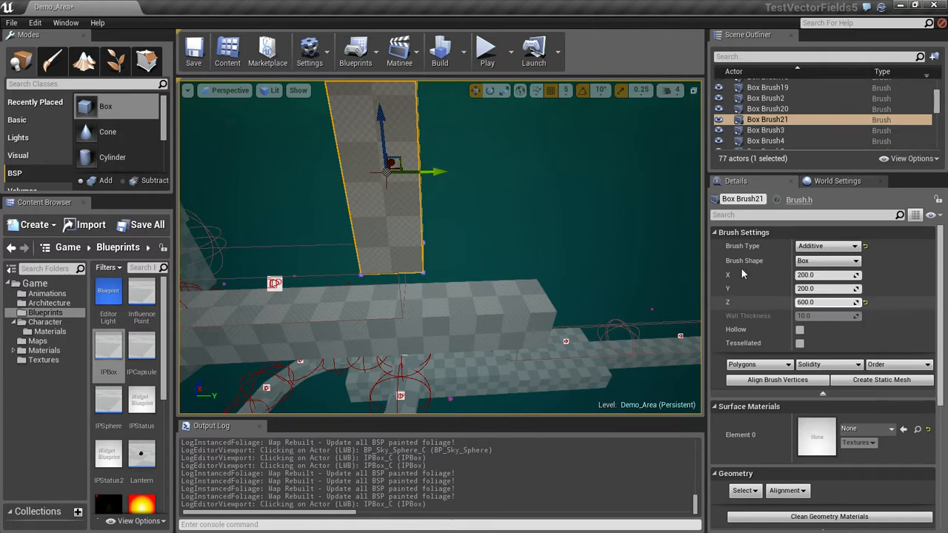
drag(385, 120, 387, 95)
drag(433, 151, 392, 151)
middle_drag(318, 168, 250, 172)
right_drag(318, 169, 205, 200)
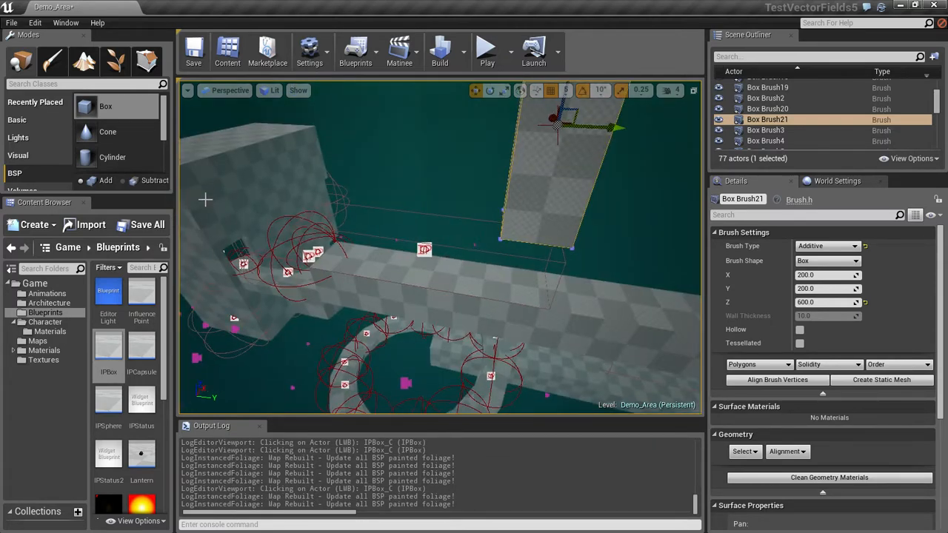
Check the room's doorway brush dimensions and duplicate the tall box brush along Y above the walkway's far end.
click(245, 245)
click(245, 244)
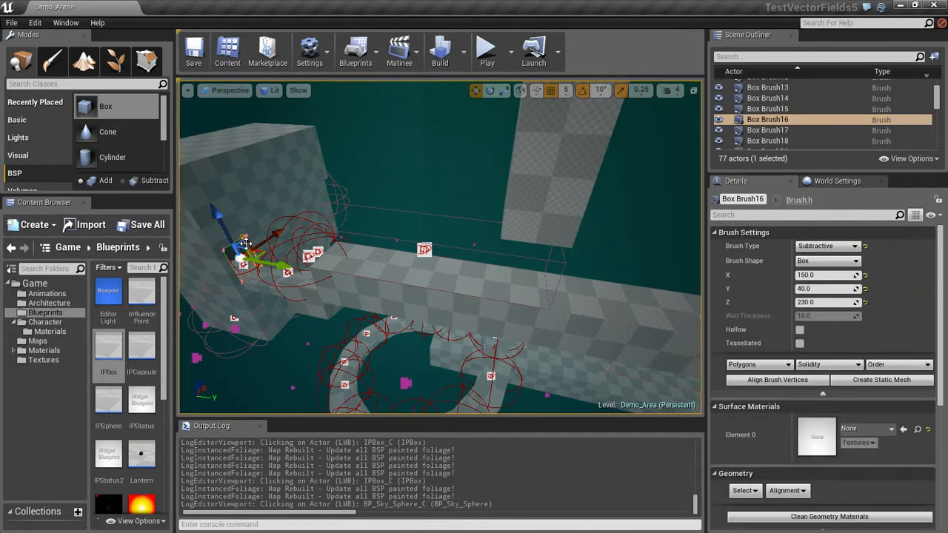
click(549, 180)
key(f)
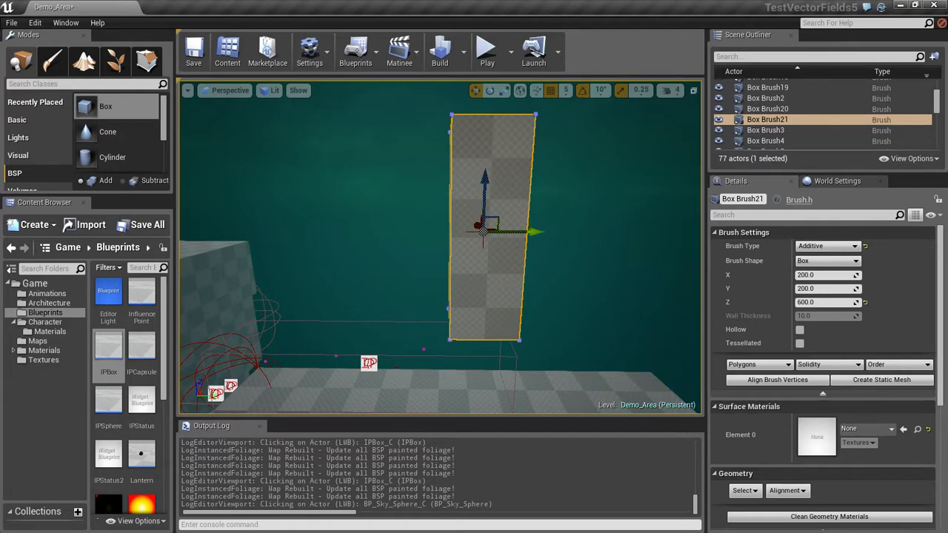
mouse_move(516, 246)
right_down()
mouse_move(544, 263)
mouse_move(517, 246)
right_up()
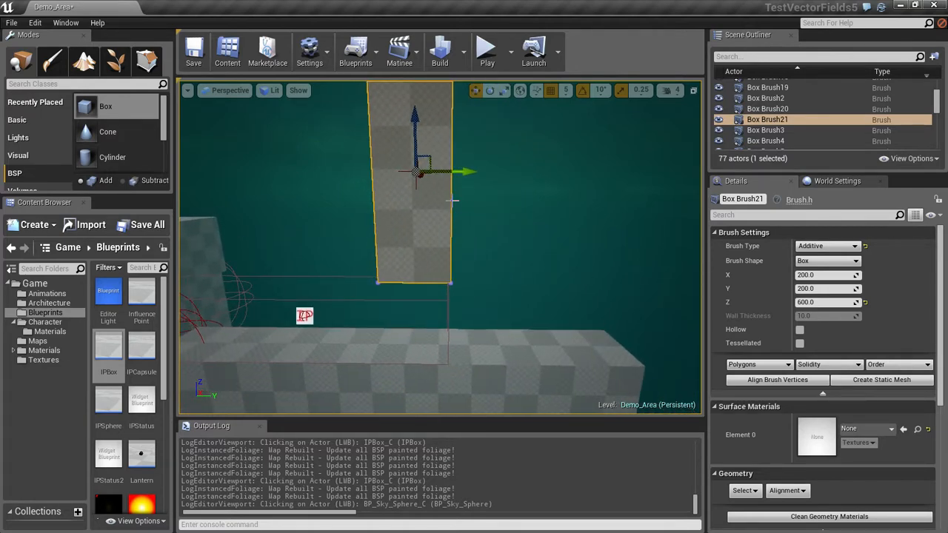
alt+drag(464, 173, 630, 191)
Set the original hanging box brush's Z size to 400 and raise it toward the height of its duplicate.
click(397, 210)
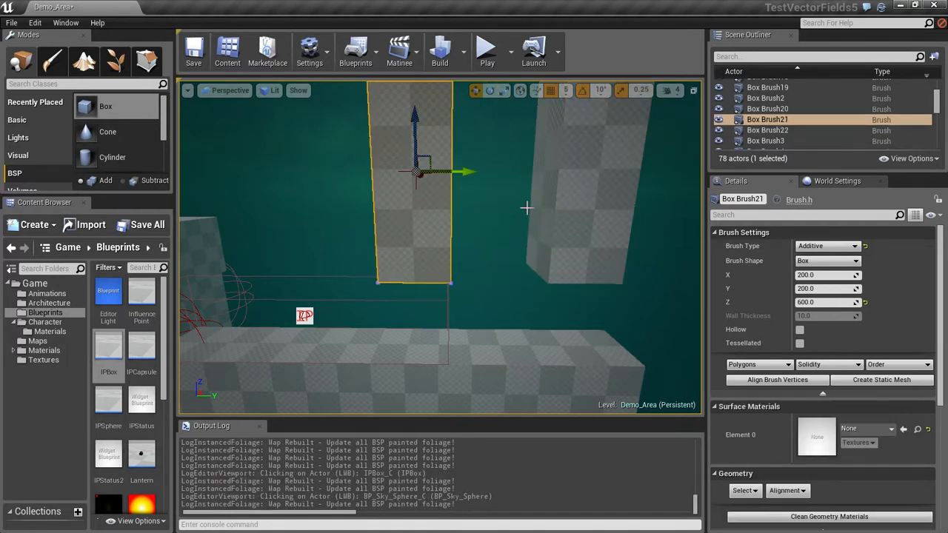
middle_drag(533, 201, 542, 146)
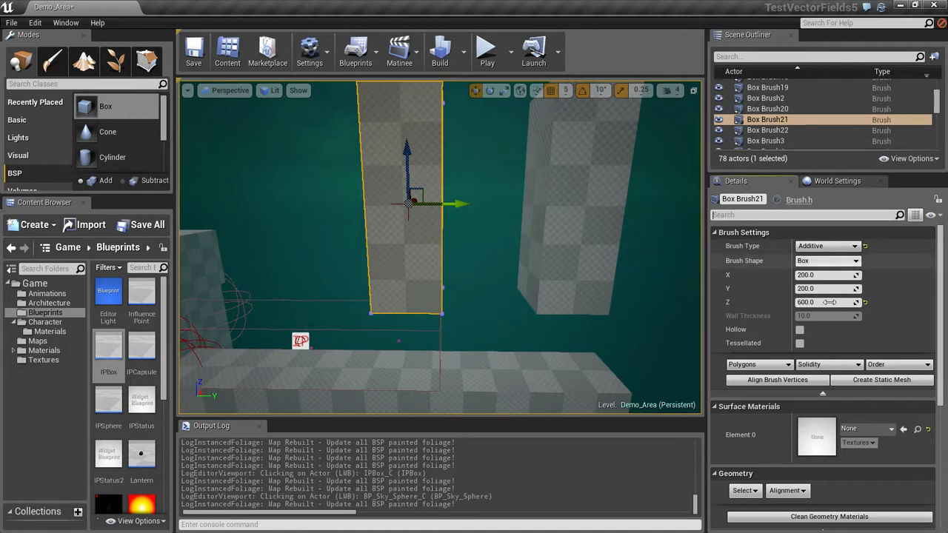
click(829, 302)
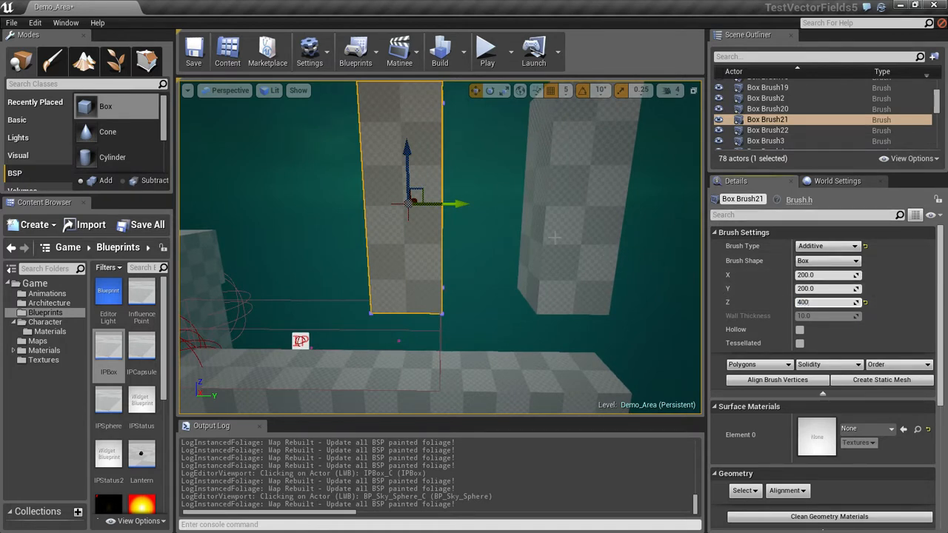
text(400)
key(Return)
middle_drag(491, 160, 507, 112)
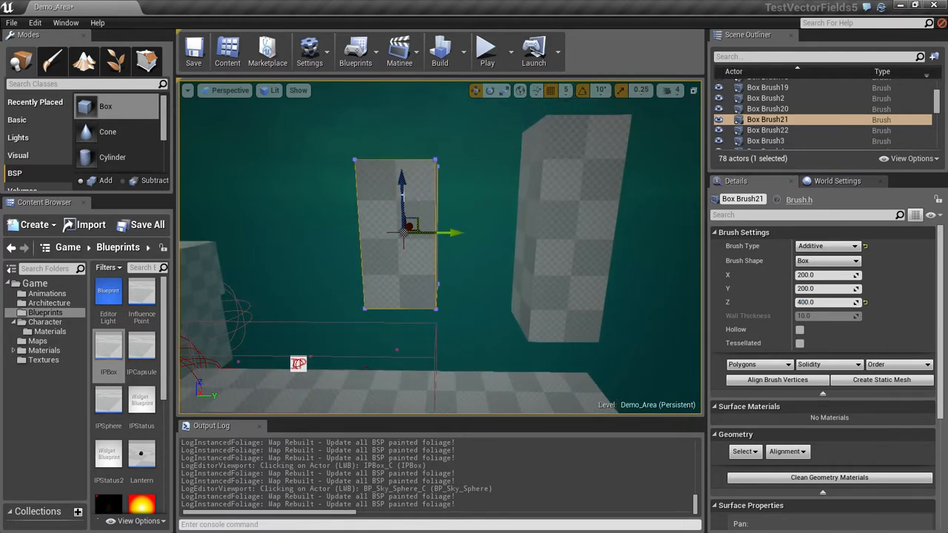
mouse_move(405, 186)
mouse_down()
mouse_move(411, 159)
mouse_move(480, 157)
mouse_up()
middle_drag(512, 154, 463, 107)
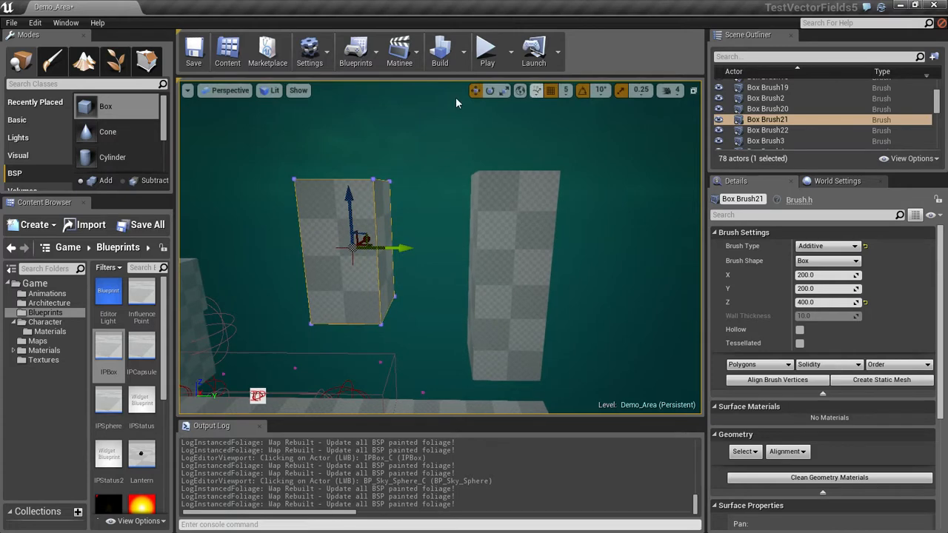
In the Side view, raise the 400-high box brush until its top is level with the taller duplicate's top.
click(222, 91)
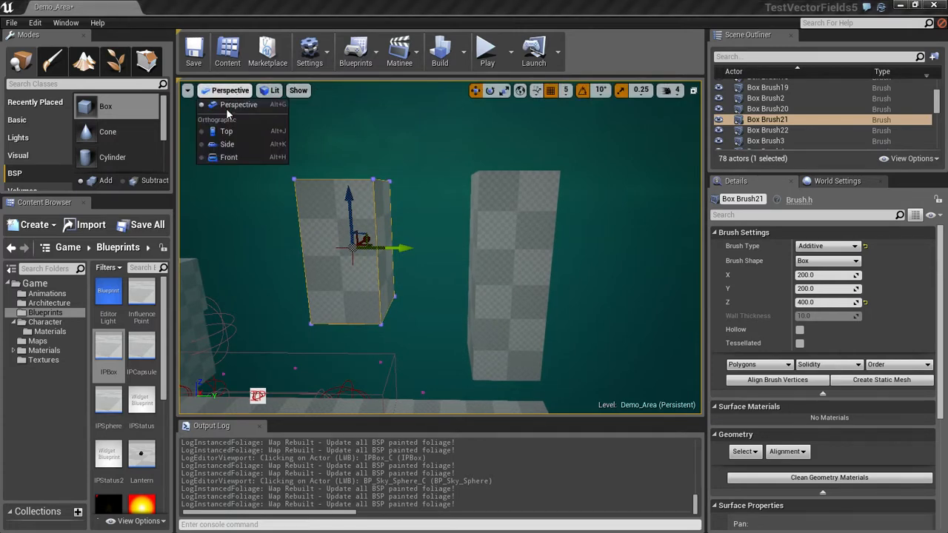
click(227, 146)
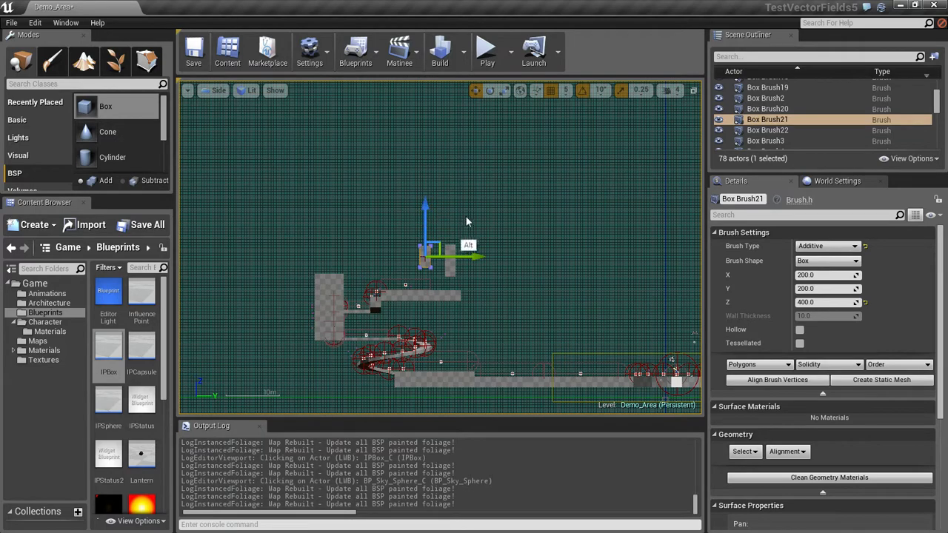
alt+right_drag(572, 229, 494, 201)
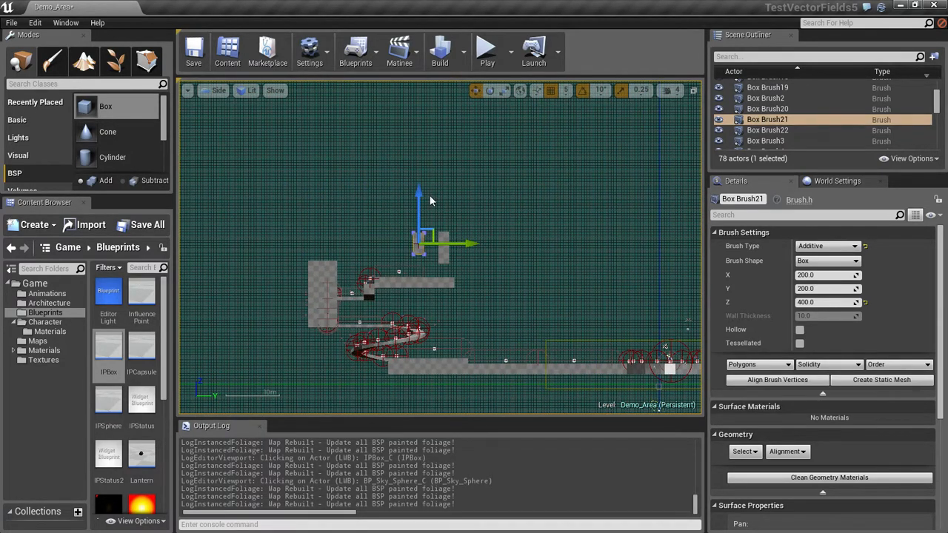
key(alt+bracketright)
key(alt+bracketright)
key(alt+bracketright)
key(alt+bracketright)
key(alt+bracketright)
key(alt+bracketright)
alt+right_drag(595, 214, 505, 208)
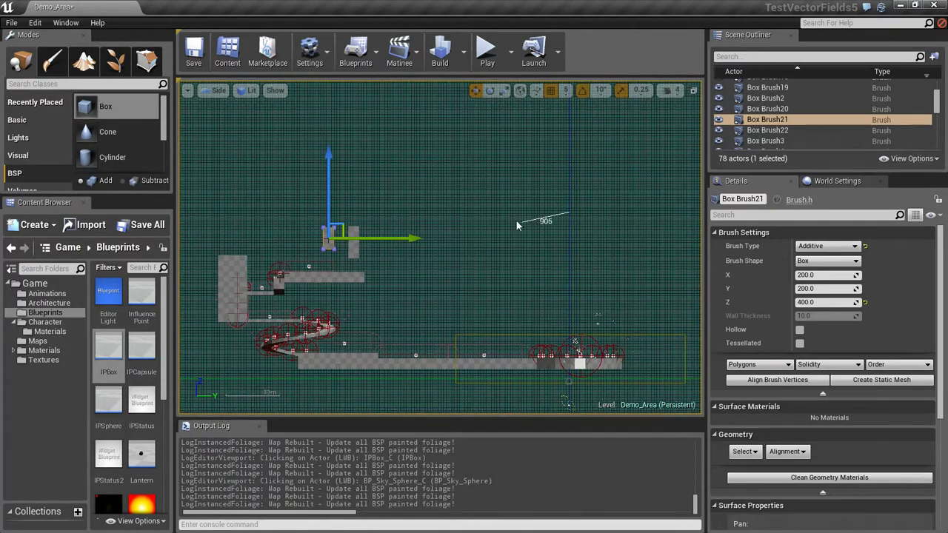
mouse_move(349, 206)
right_down()
mouse_move(311, 222)
mouse_move(431, 192)
right_up()
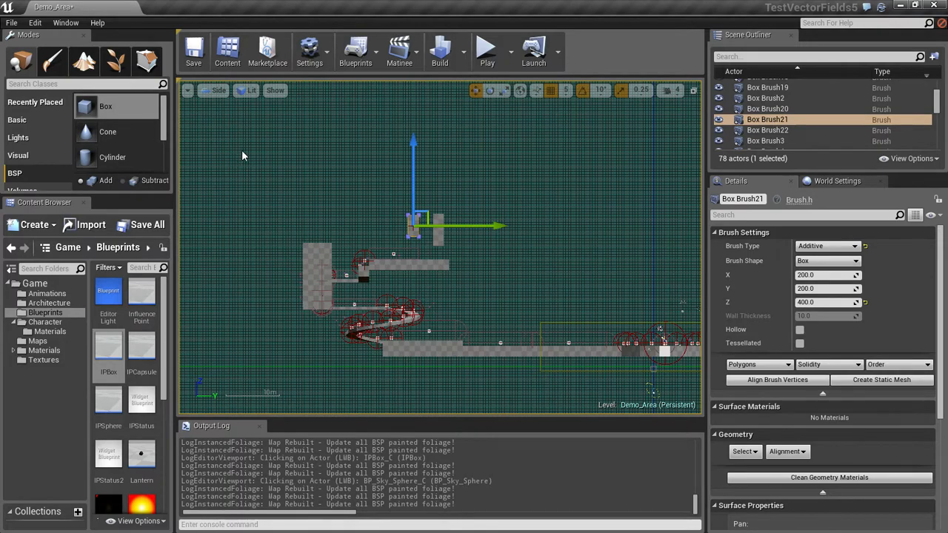
scroll(247, 172, up, 5)
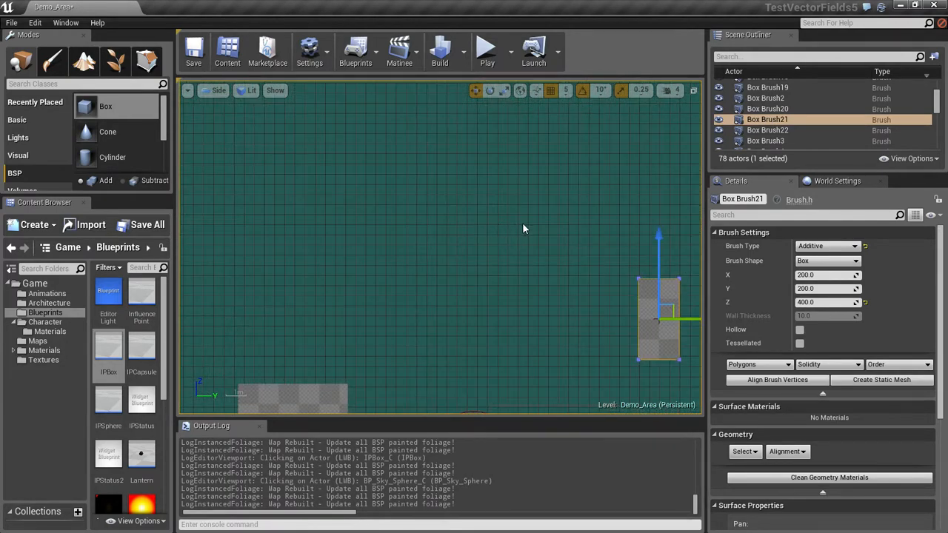
scroll(522, 224, down, 1)
mouse_move(577, 244)
right_down()
mouse_move(362, 190)
mouse_move(302, 203)
right_up()
scroll(353, 213, up, 6)
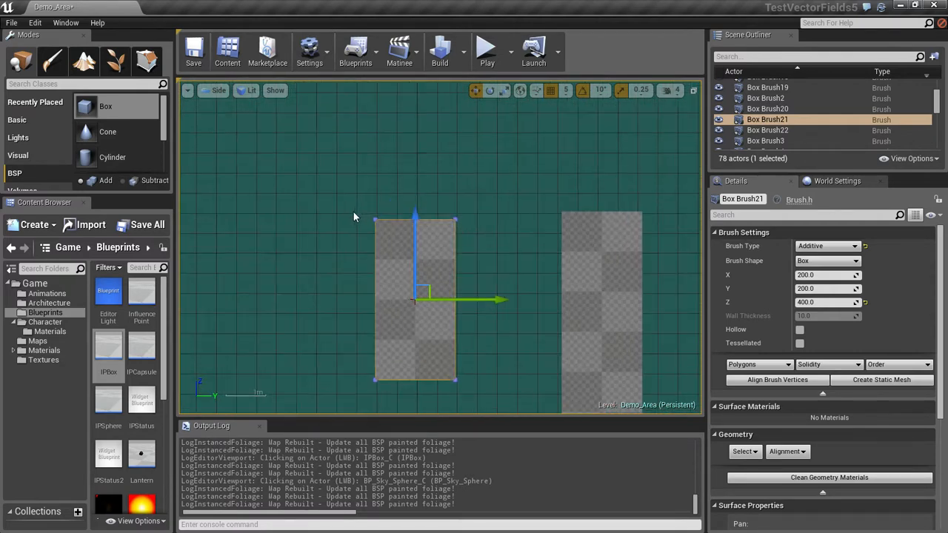
drag(410, 219, 415, 209)
click(481, 198)
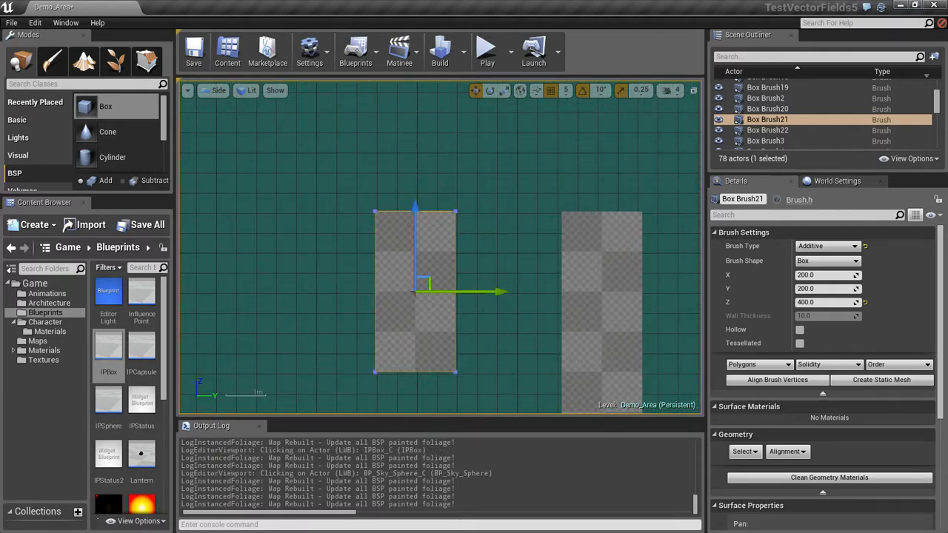
Return to the Perspective view and slide the 600-high box brush along Y, farther from the shorter one.
click(217, 91)
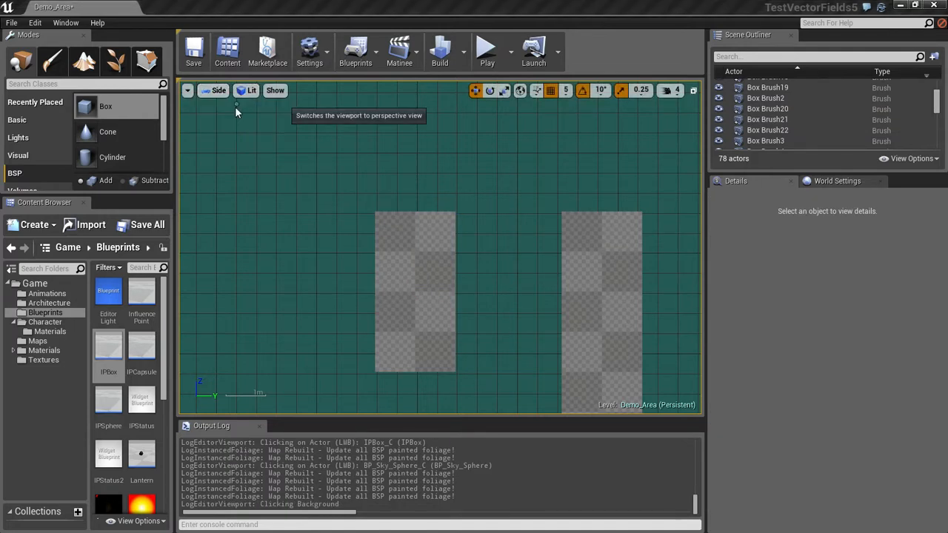
click(236, 104)
scroll(594, 200, down, 2)
scroll(594, 199, down, 1)
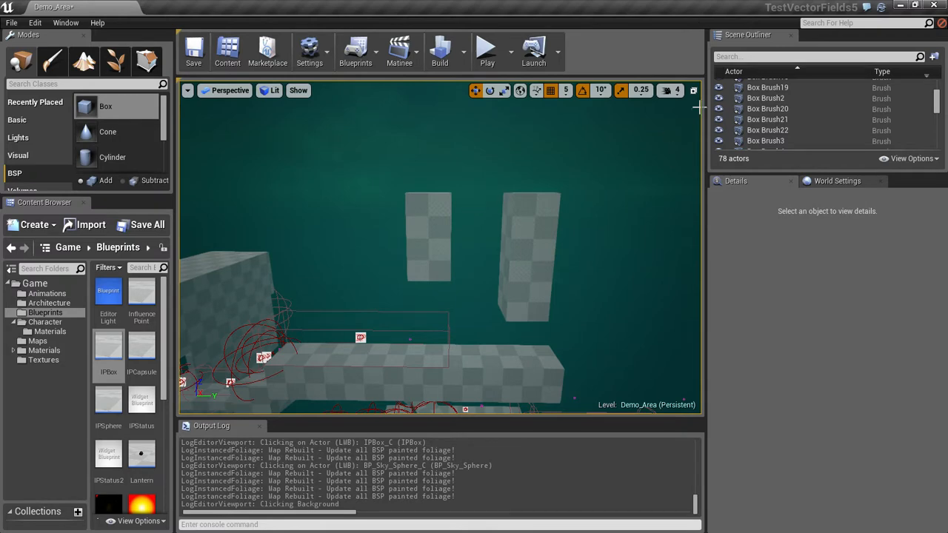
right_drag(513, 218, 498, 233)
click(519, 233)
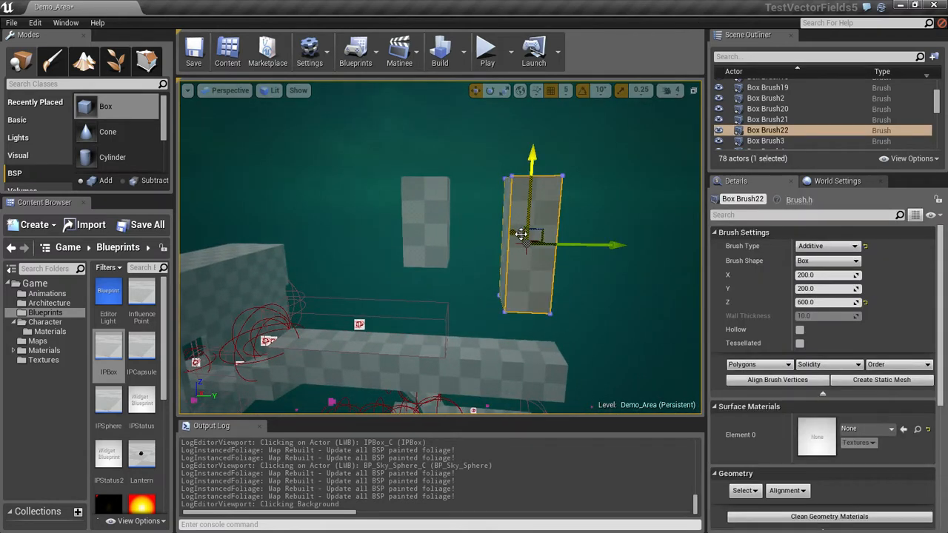
mouse_move(592, 247)
mouse_down()
mouse_move(651, 252)
mouse_move(642, 251)
mouse_up()
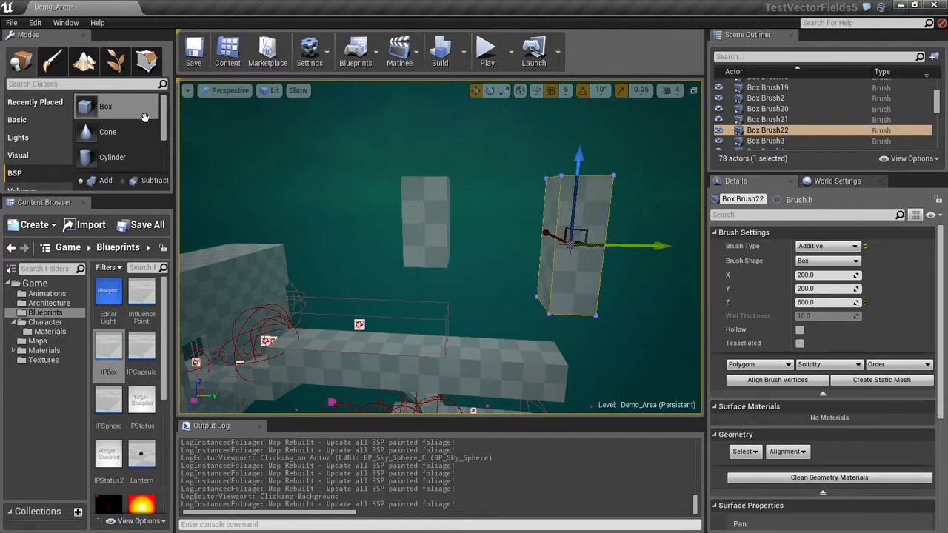
Add a box brush in front of the shorter hanging brush, set its Z size to 60 and lower it toward that brush's base.
mouse_move(155, 116)
mouse_down()
mouse_move(434, 234)
mouse_move(464, 235)
mouse_move(437, 224)
mouse_up()
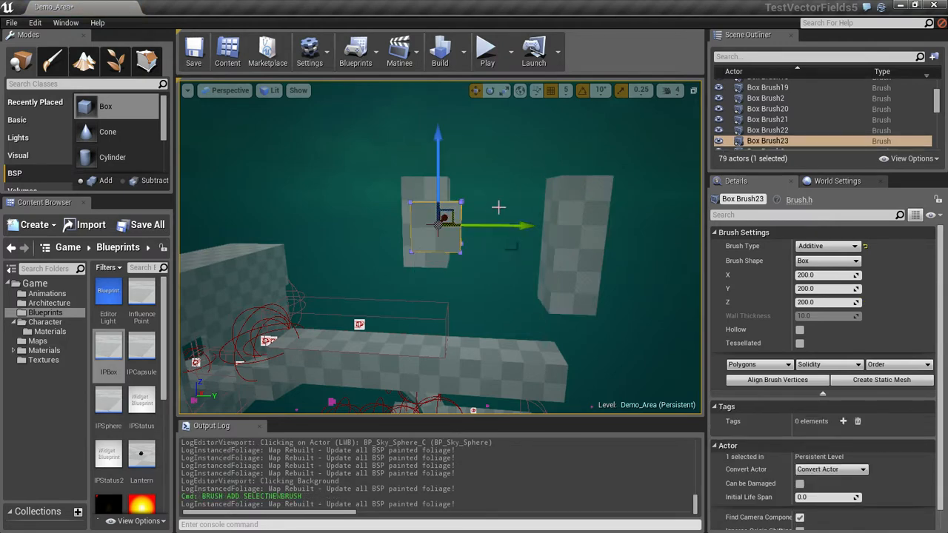
alt+drag(504, 208, 455, 222)
click(818, 302)
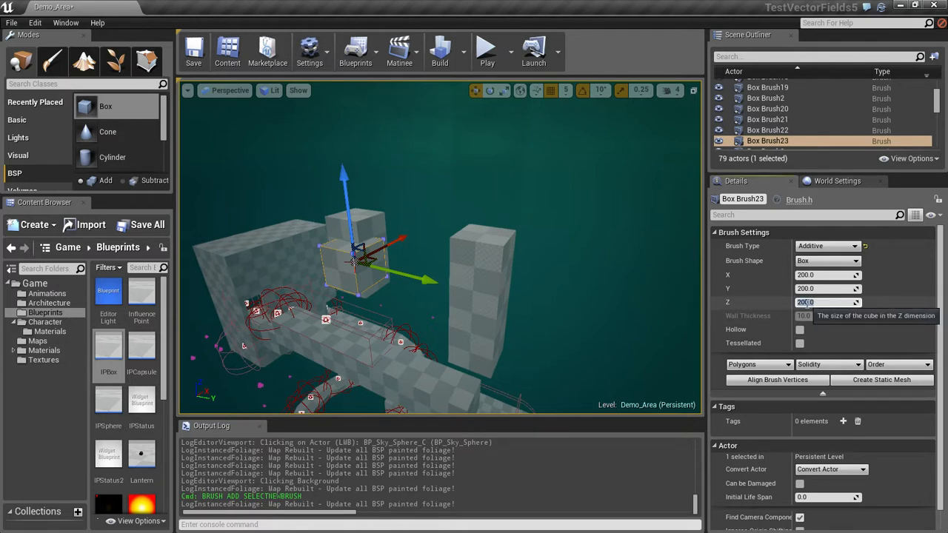
text(60)
key(Return)
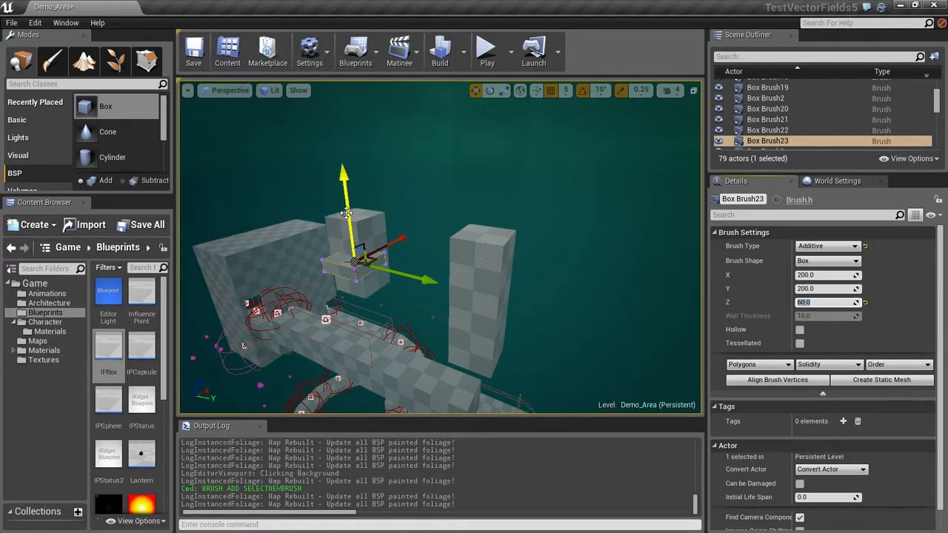
drag(346, 212, 346, 231)
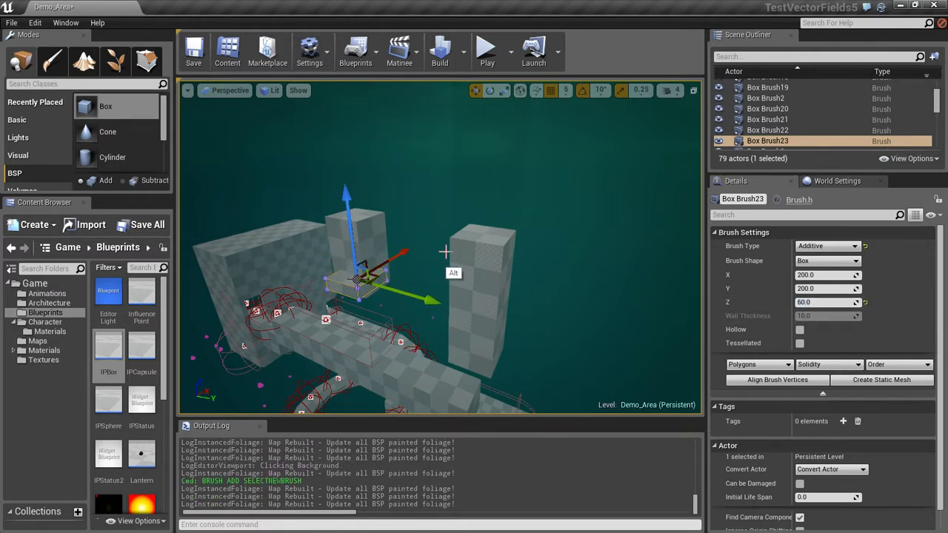
Align the 60-high box brush with the shorter hanging brush's base so it protrudes along Y toward the taller brush.
mouse_move(444, 252)
alt+mouse_down()
mouse_move(499, 208)
mouse_move(437, 180)
mouse_move(457, 178)
mouse_move(459, 191)
alt+mouse_up()
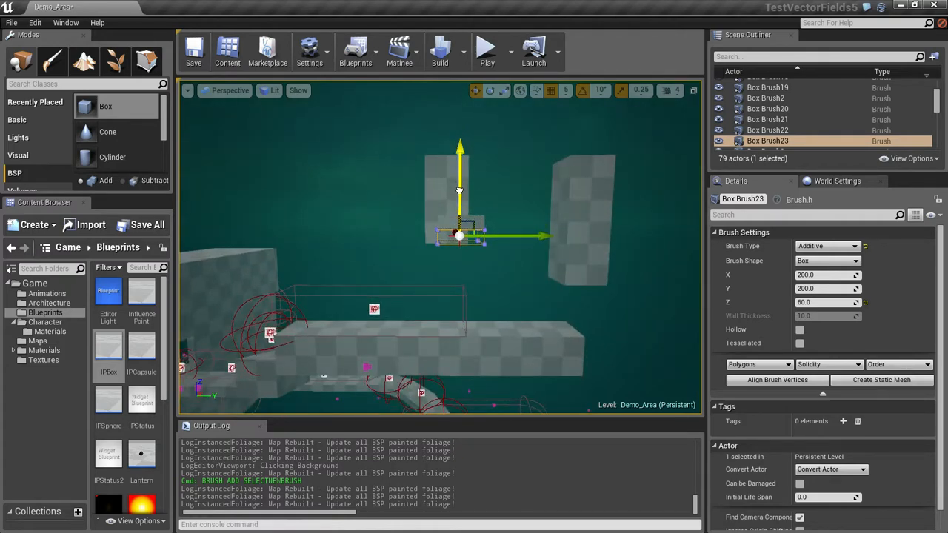
alt+drag(530, 221, 659, 244)
mouse_move(553, 254)
alt+mouse_down()
mouse_move(503, 262)
mouse_move(526, 262)
mouse_move(519, 288)
alt+mouse_up()
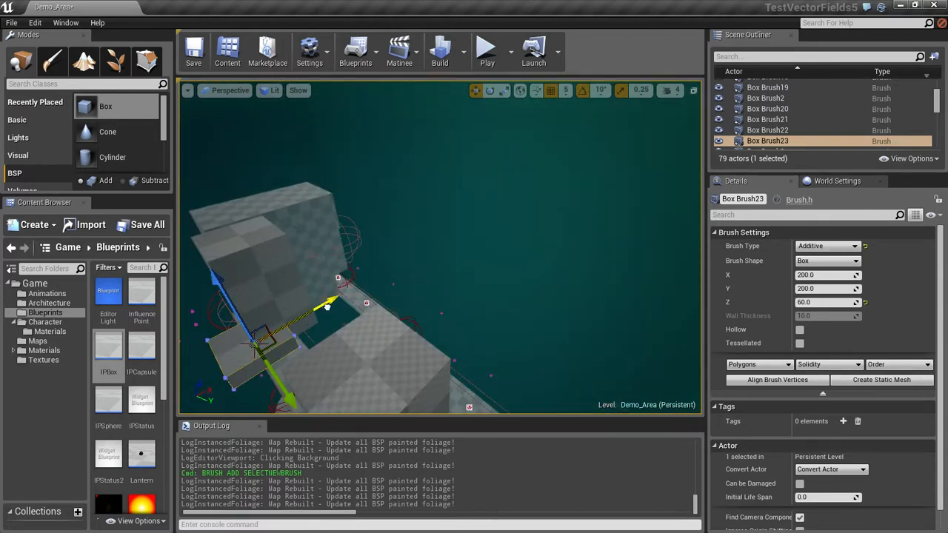
mouse_move(326, 305)
mouse_down()
mouse_move(419, 300)
mouse_move(461, 271)
mouse_up()
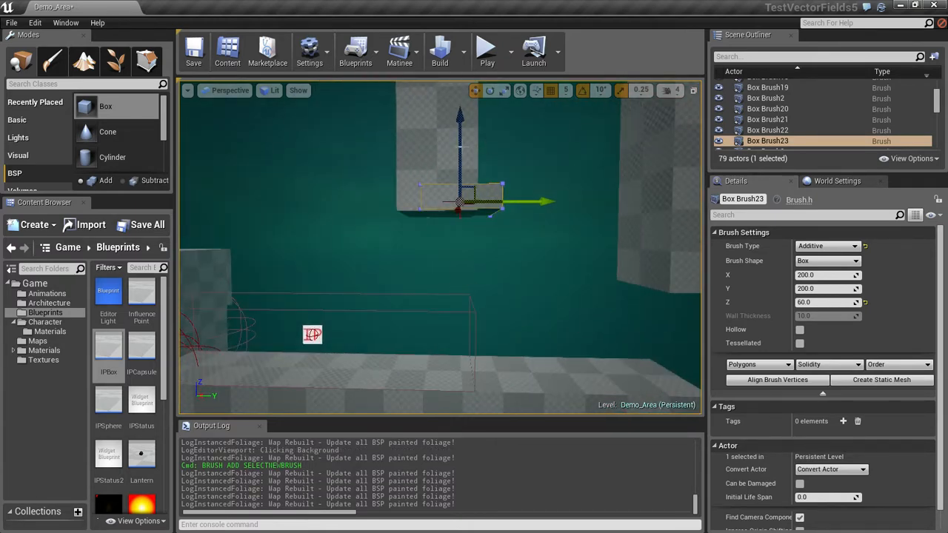
drag(460, 148, 462, 151)
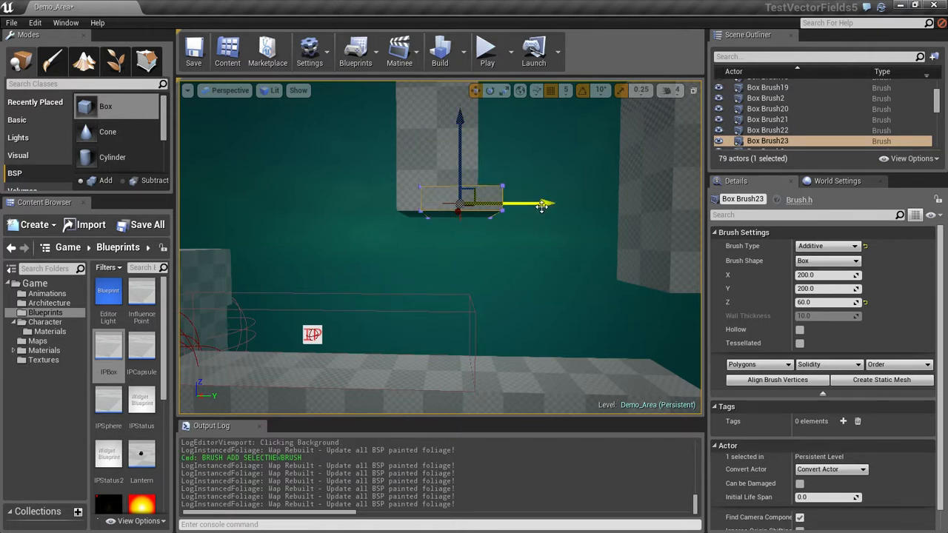
mouse_move(538, 203)
mouse_down()
mouse_move(574, 206)
mouse_move(555, 206)
mouse_up()
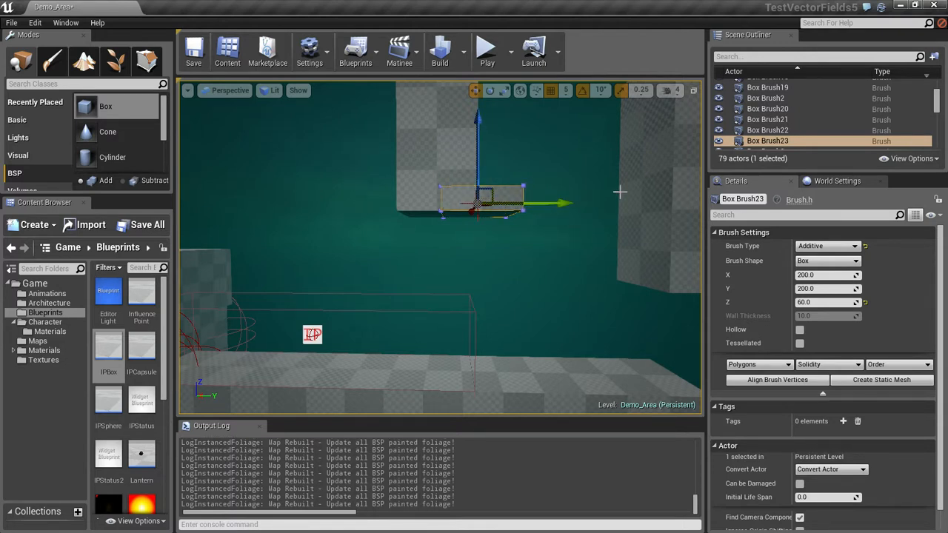
Duplicate the 60-high platform brush along Y to the taller hanging brush and lower the copy to that brush's base.
mouse_move(619, 194)
middle_down()
mouse_move(607, 194)
mouse_move(687, 194)
middle_up()
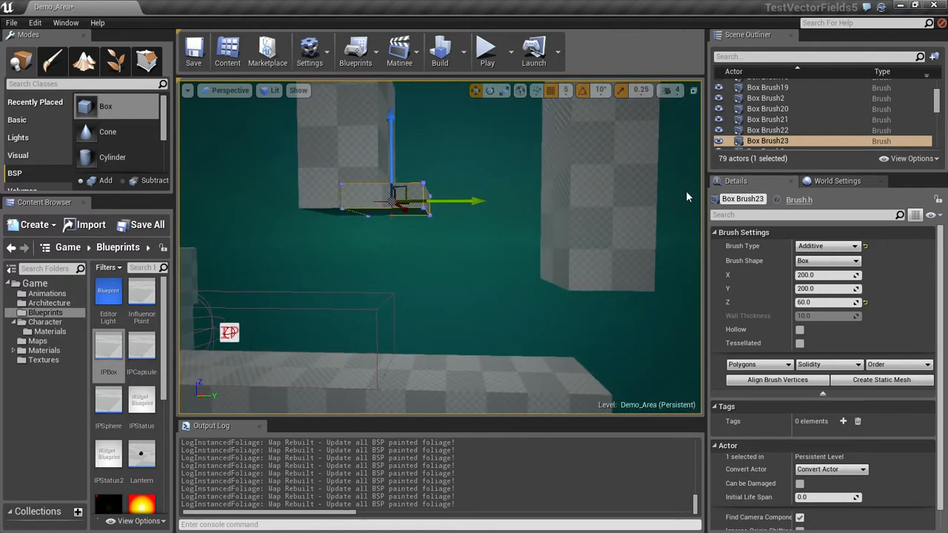
alt+drag(462, 202, 624, 213)
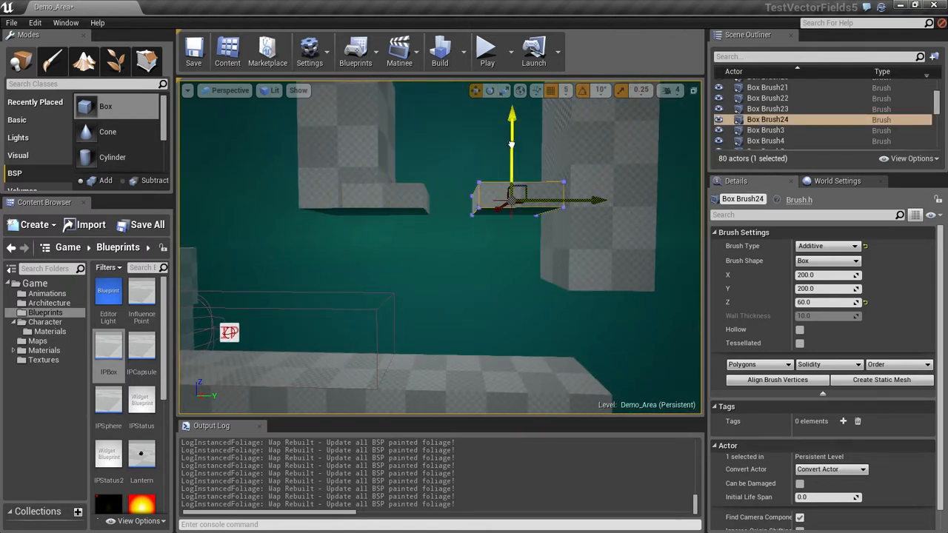
drag(509, 143, 520, 218)
mouse_move(587, 276)
mouse_down()
mouse_move(645, 278)
mouse_move(634, 275)
mouse_move(651, 268)
mouse_up()
click(661, 240)
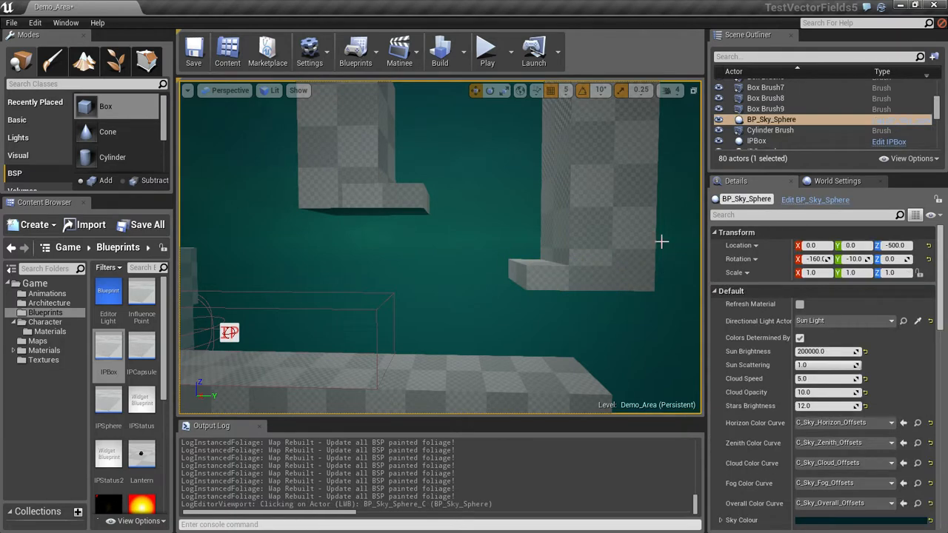
Duplicate the taller brush's lower platform upward along Z to form a second platform near the top of that brush.
alt+drag(540, 217, 491, 231)
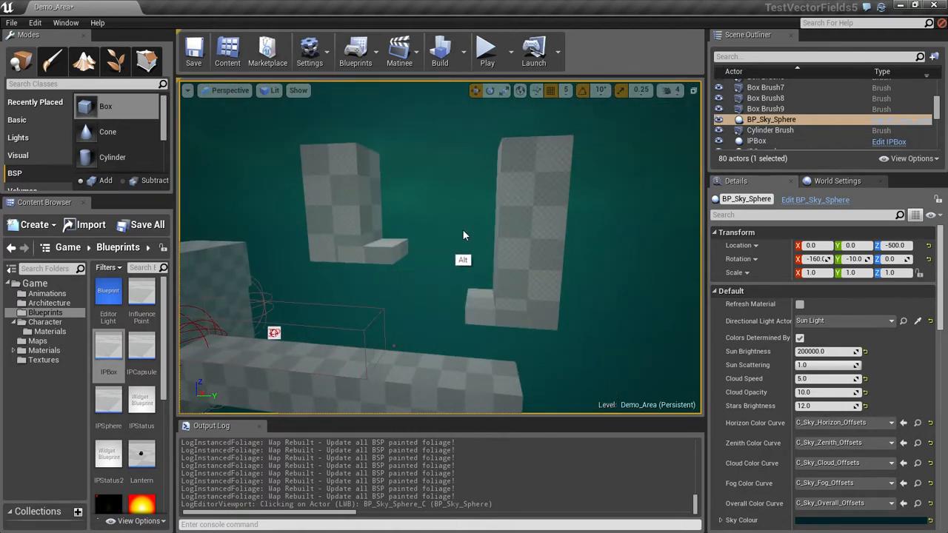
click(487, 298)
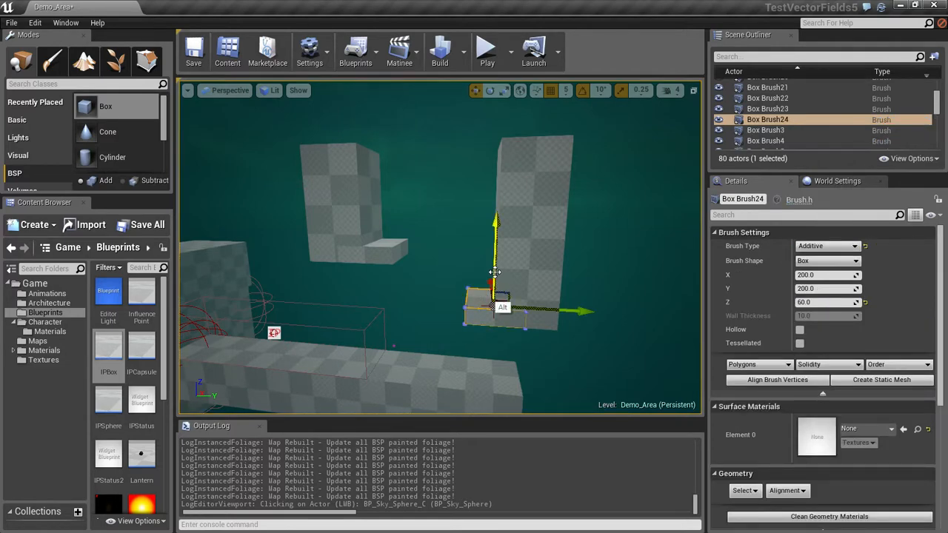
alt+drag(491, 275, 547, 154)
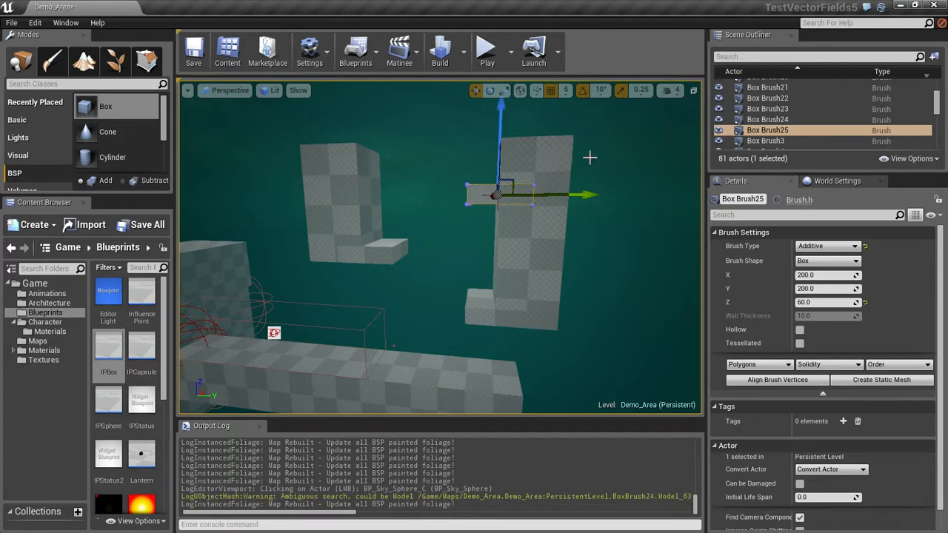
click(640, 185)
click(489, 201)
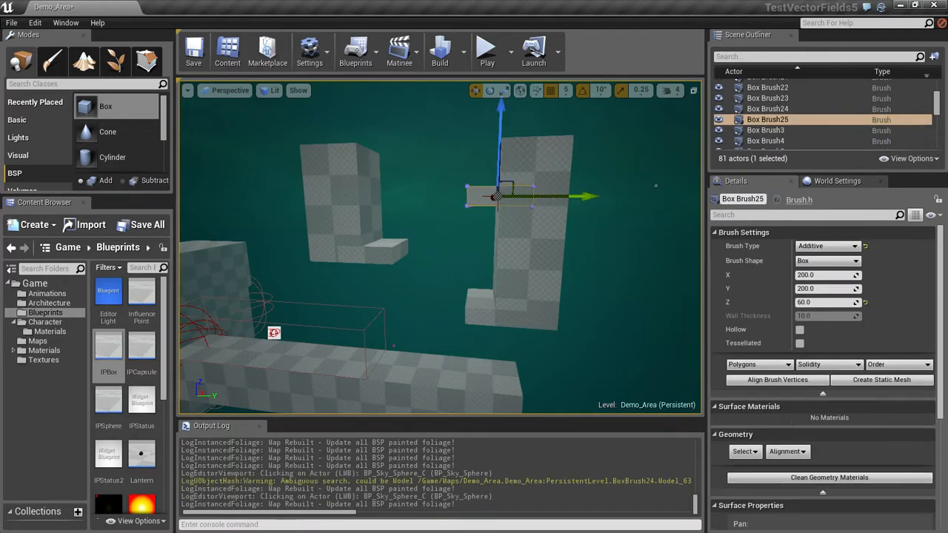
click(644, 200)
Place an IPCapsule on the walkway below the shorter hanging brush, set its Half Height to 500 and raise it to Z 2425.
alt+drag(422, 337, 460, 305)
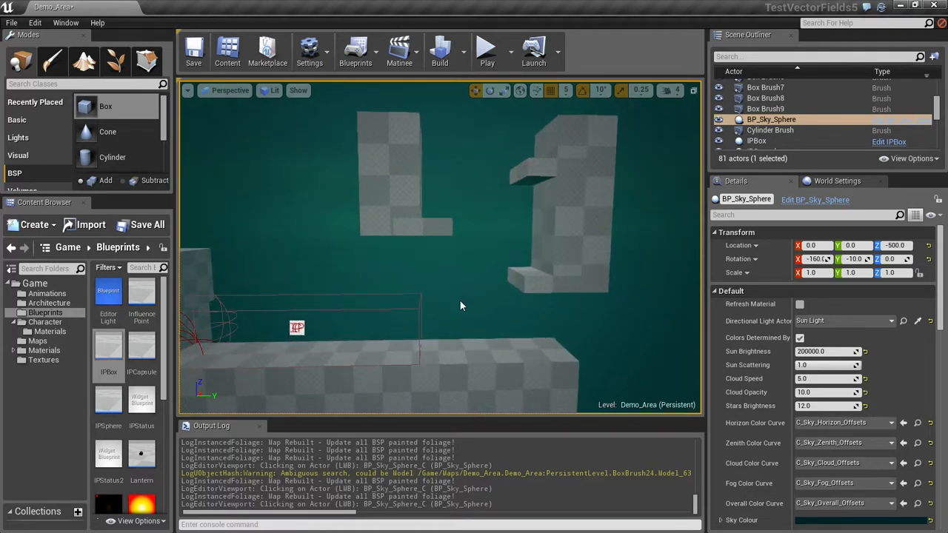
drag(154, 364, 435, 347)
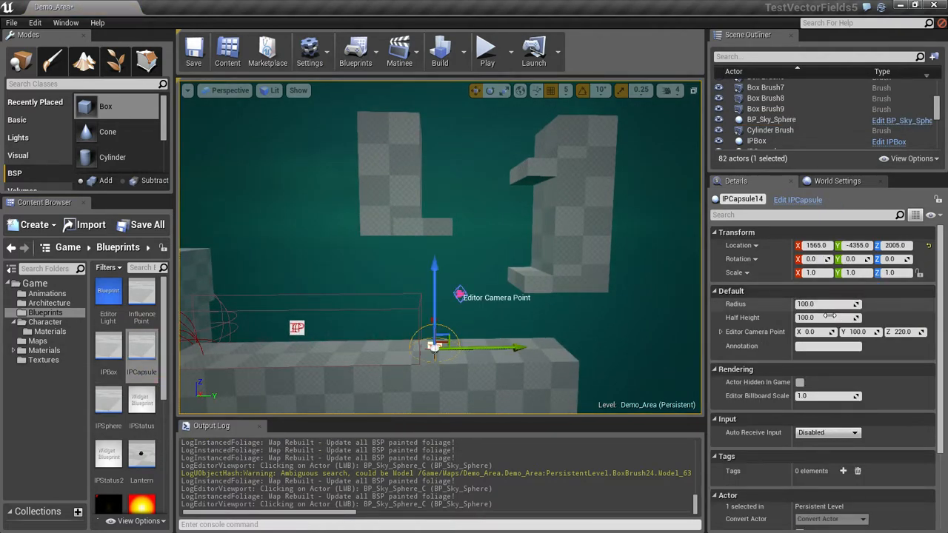
click(833, 318)
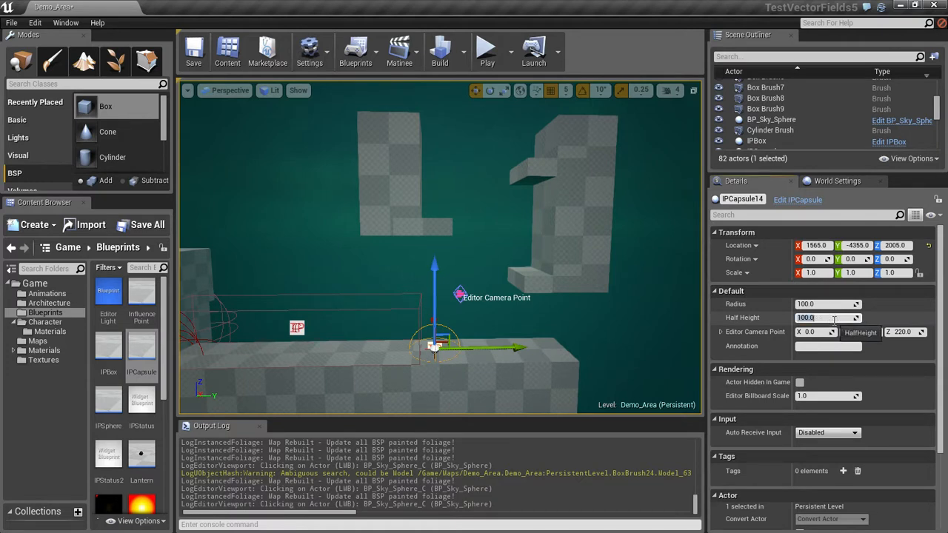
text(500)
key(Return)
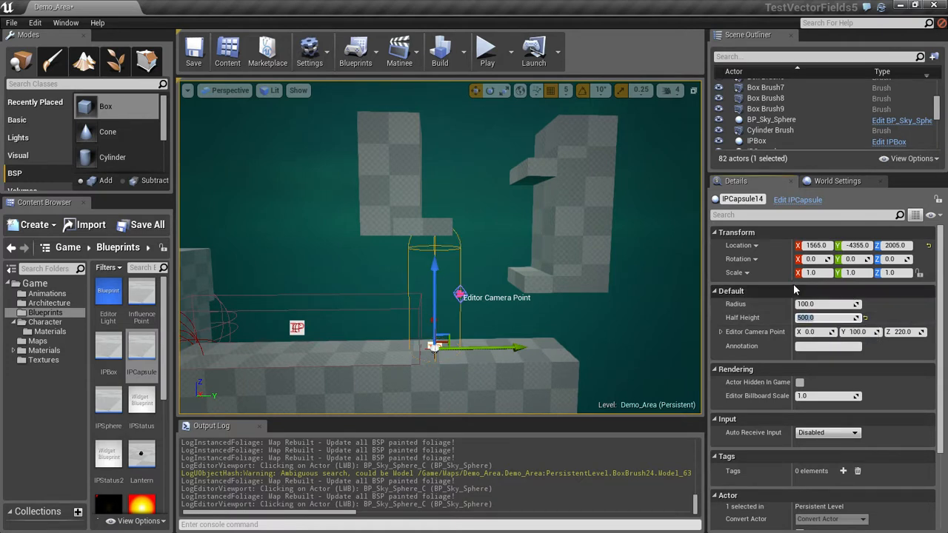
drag(437, 277, 451, 165)
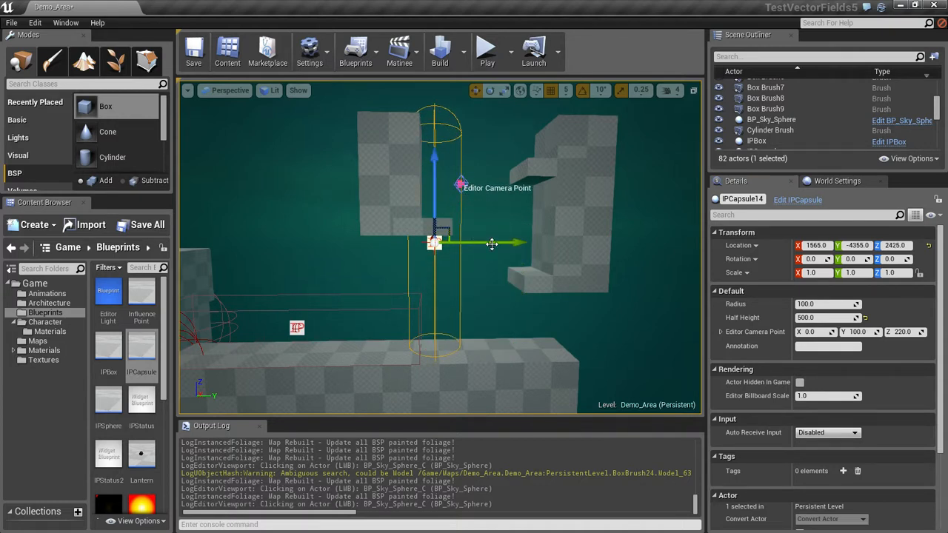
Set the new IPCapsule's Radius to 300.
click(812, 304)
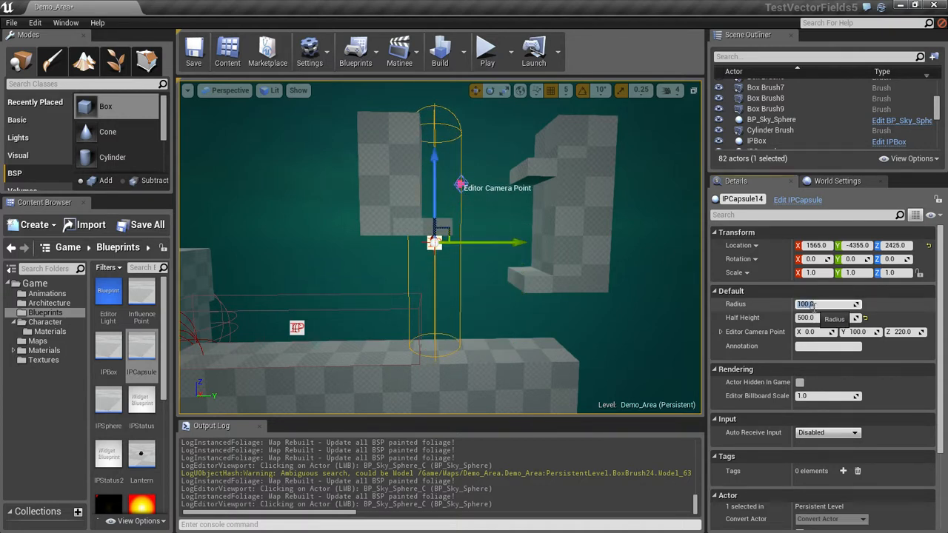
text(30)
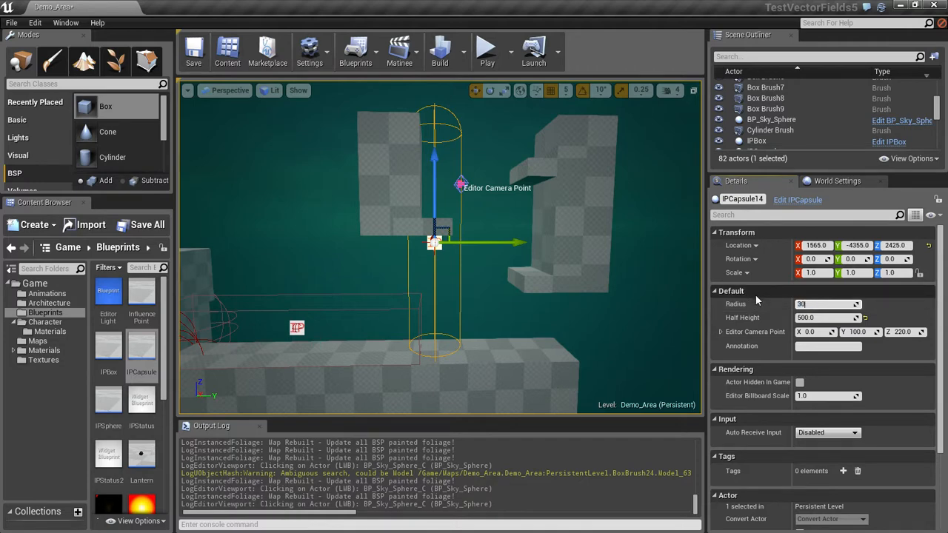
text(0)
key(Return)
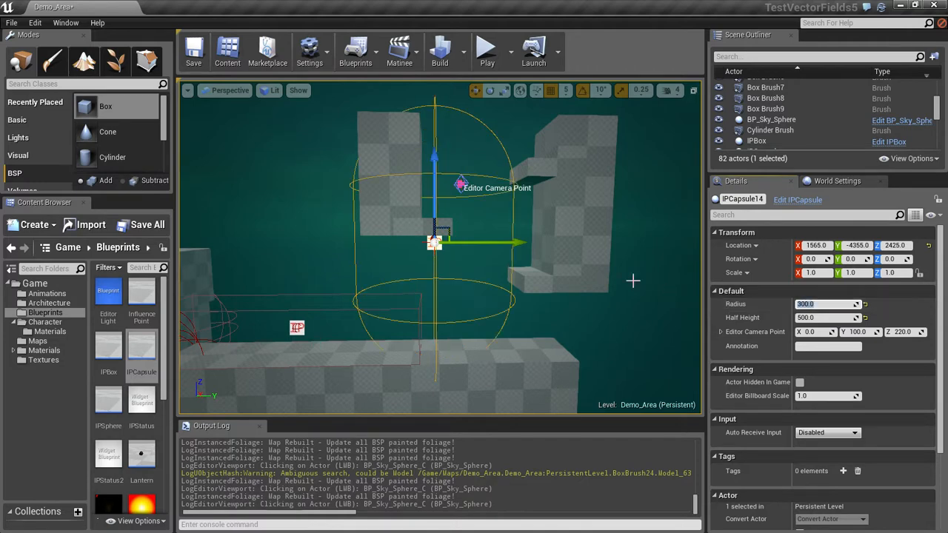
Position the IPCapsule around the shorter hanging brush at Y -4435 and duplicate it to the taller brush at Y -3910.
click(506, 241)
click(448, 242)
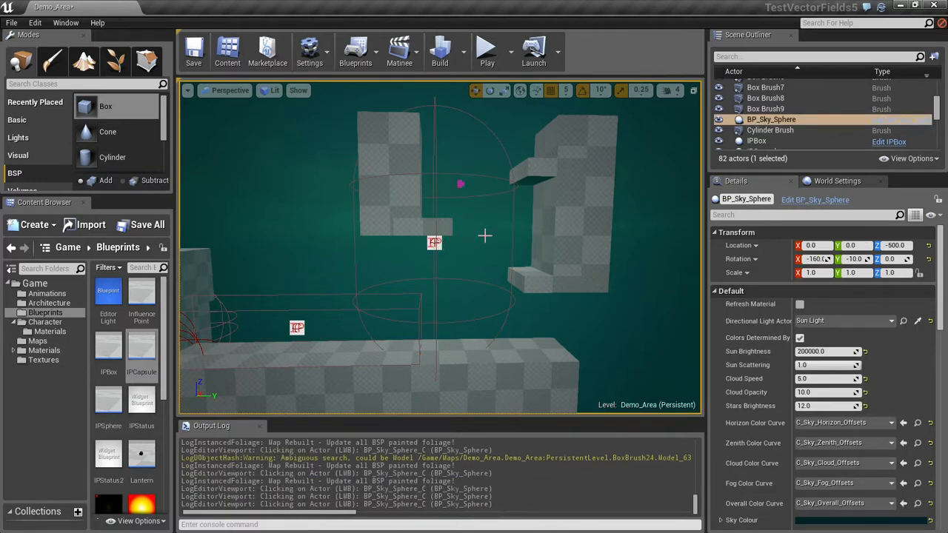
click(435, 243)
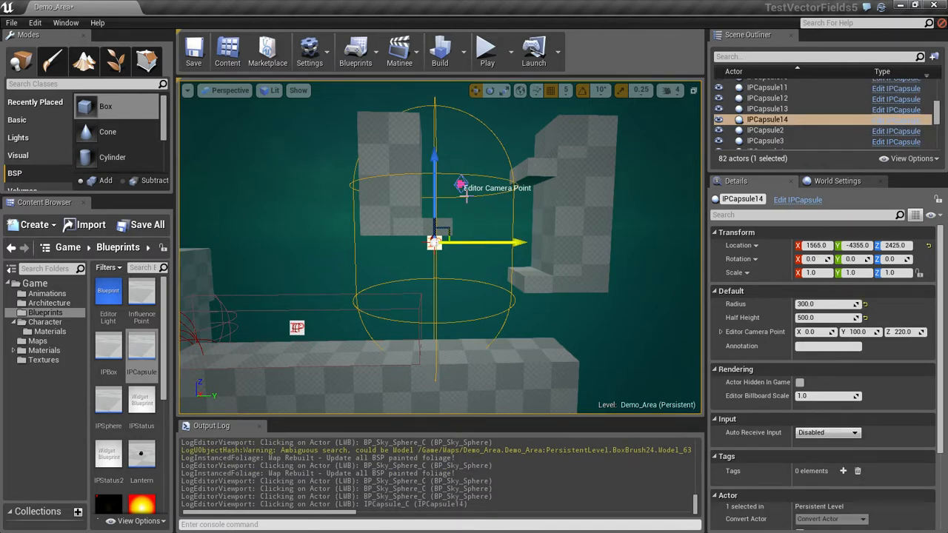
drag(507, 243, 630, 250)
alt+click(401, 297)
alt+drag(434, 299, 338, 237)
Move the Editor Camera Point of the shorter brush's capsule to X -460 and Z -40.
click(337, 240)
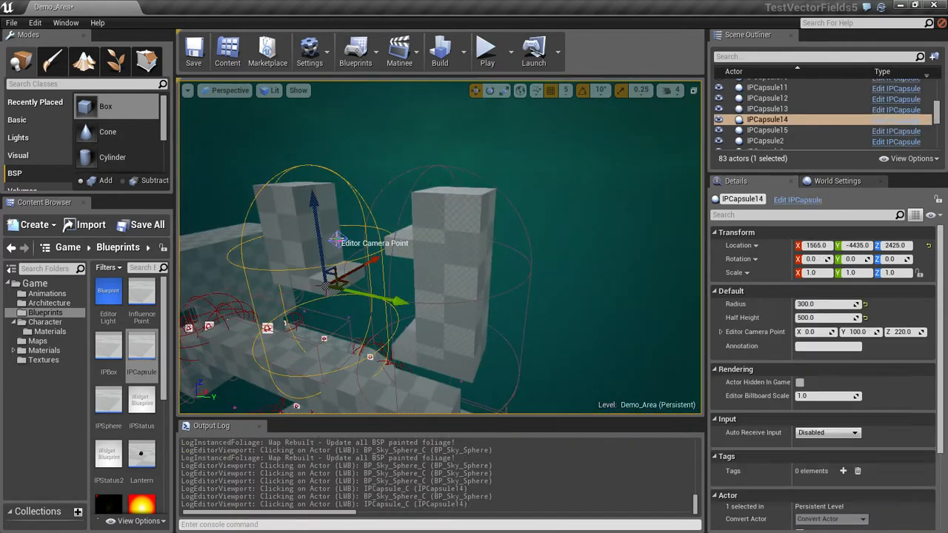
click(336, 240)
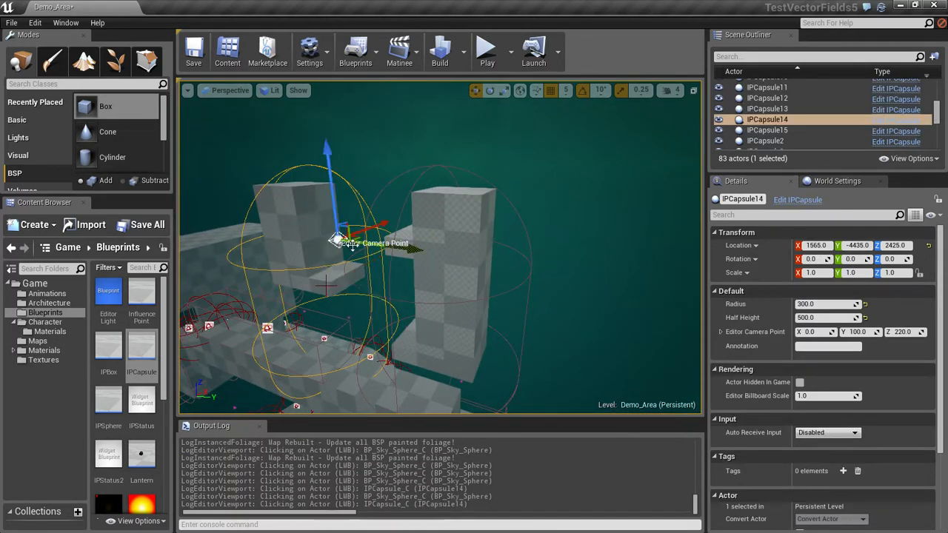
drag(363, 231, 227, 282)
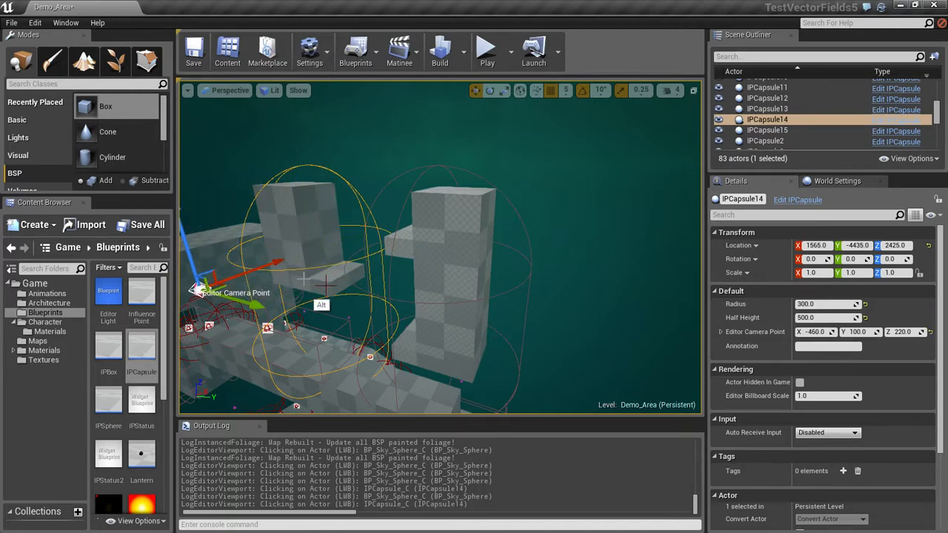
alt+drag(304, 278, 382, 269)
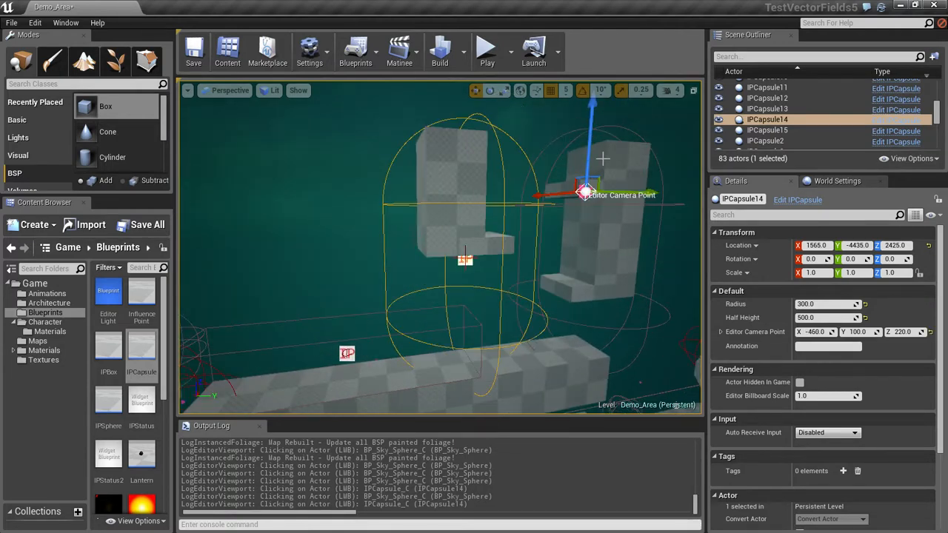
drag(585, 158, 562, 254)
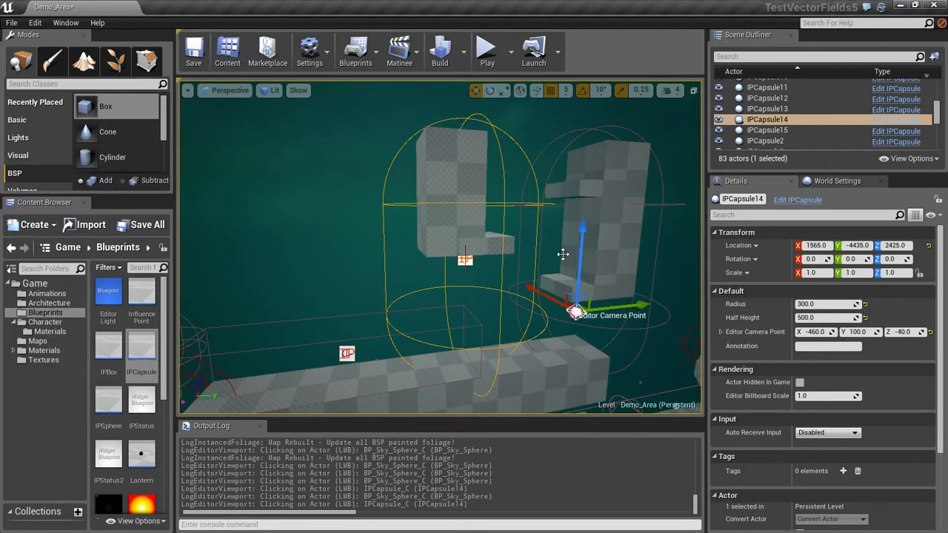
click(529, 279)
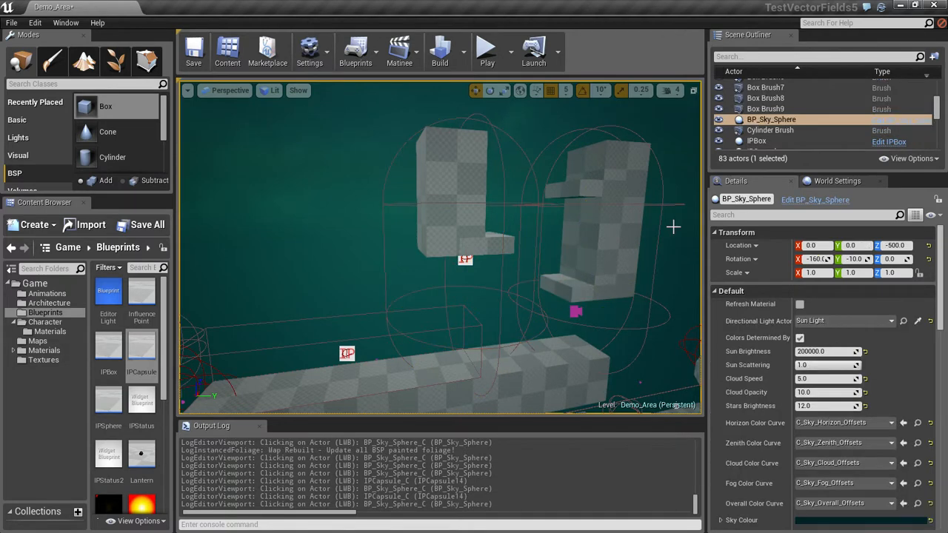
Select the duplicate capsule IPCapsule15 around the taller brush and move its Editor Camera Point to X -435 and Z -25.
click(591, 235)
click(664, 203)
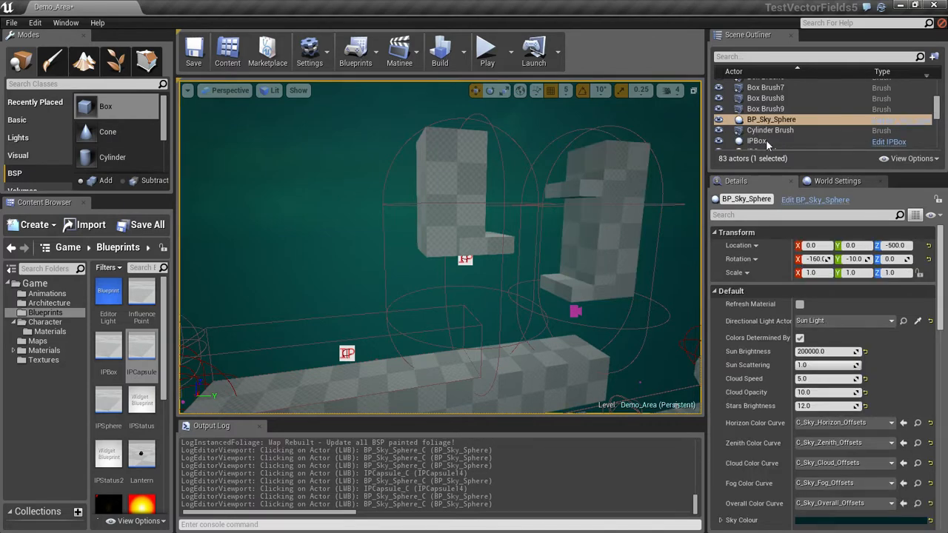
right_drag(578, 214, 489, 215)
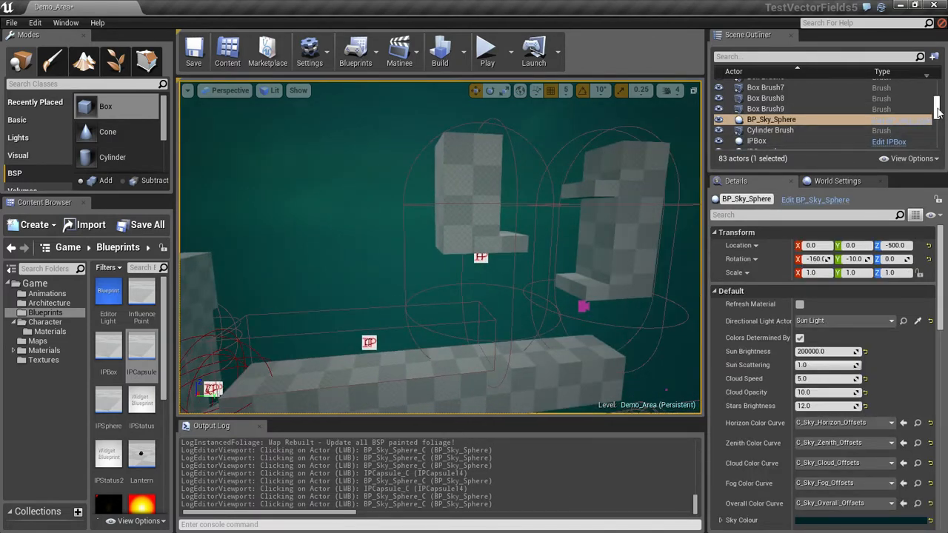
drag(936, 109, 936, 134)
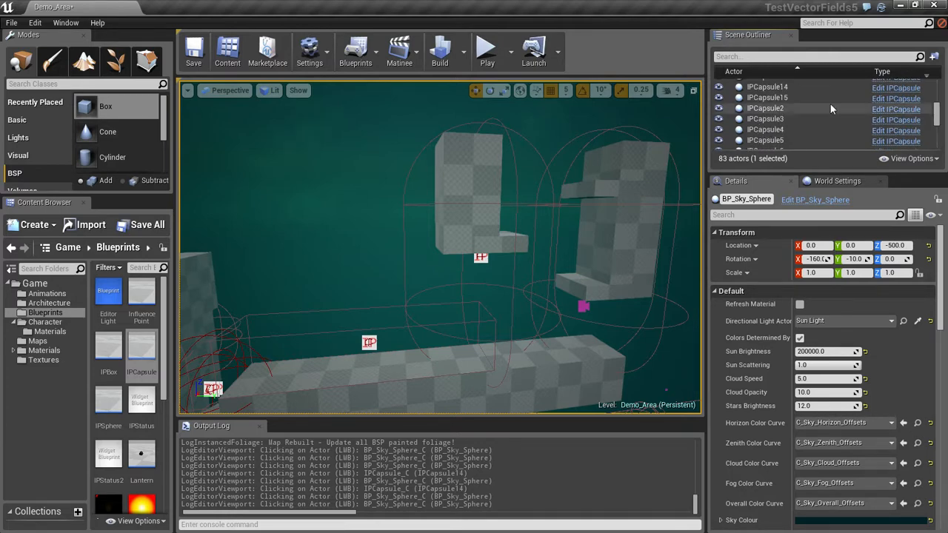
click(788, 98)
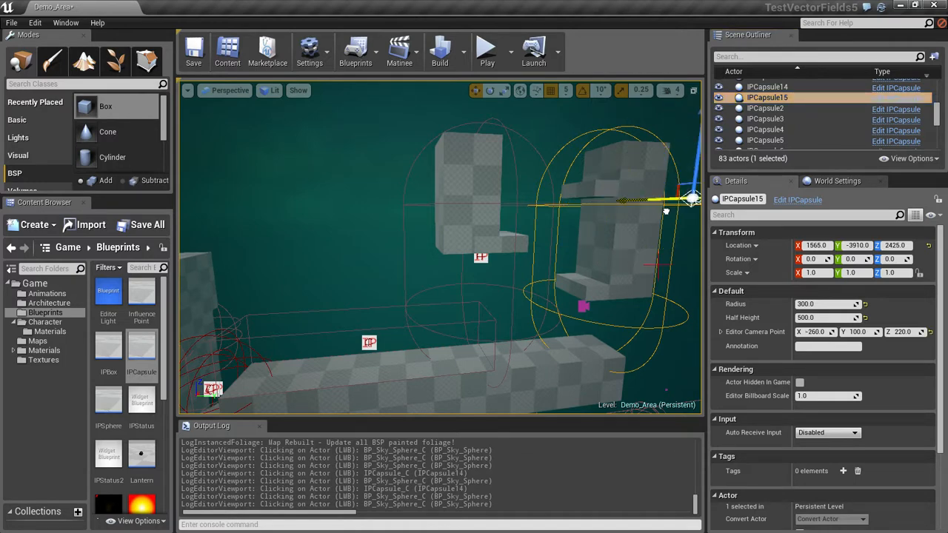
mouse_move(663, 241)
alt+mouse_down()
mouse_move(637, 244)
mouse_move(663, 240)
alt+mouse_up()
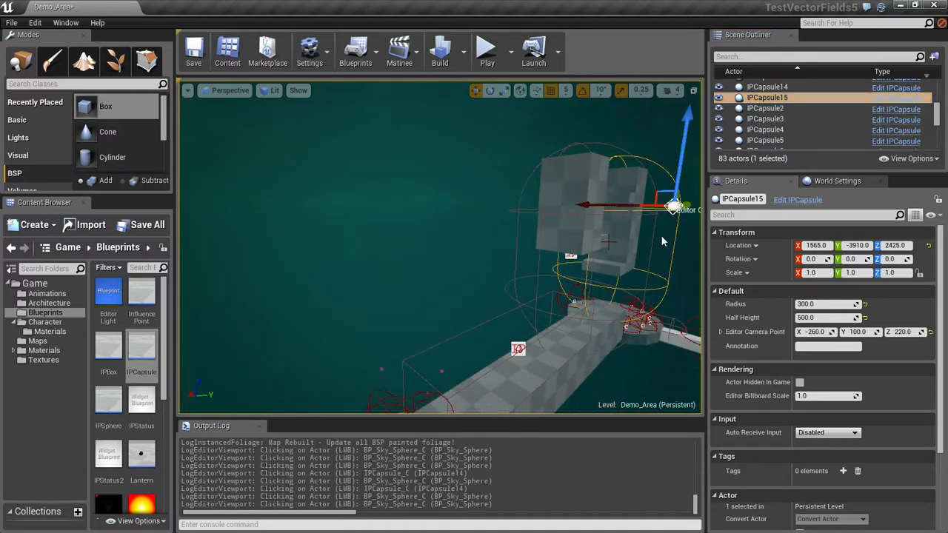
right_drag(669, 226, 693, 227)
right_drag(628, 203, 658, 206)
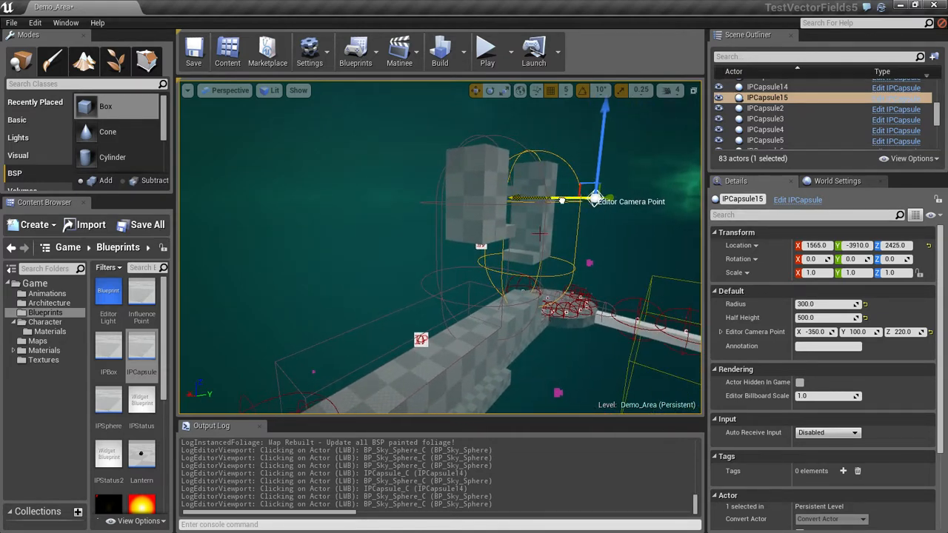
drag(562, 200, 583, 200)
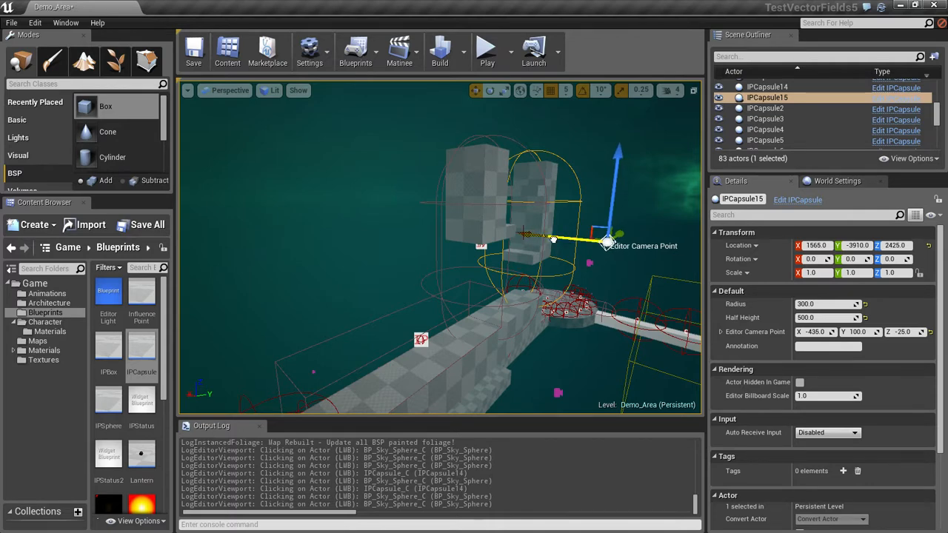
Save the level and playtest the walk along the outside walkway up to the hanging brushes.
click(194, 50)
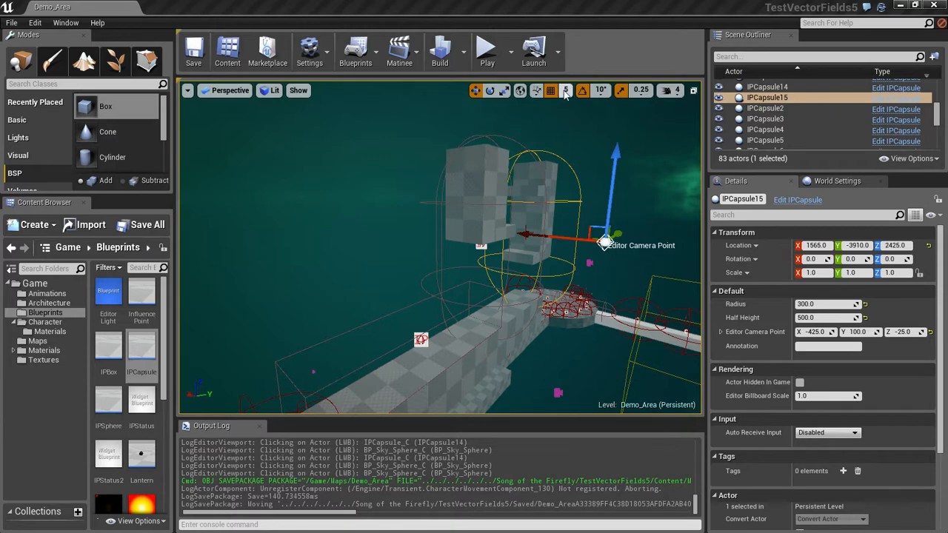
click(454, 51)
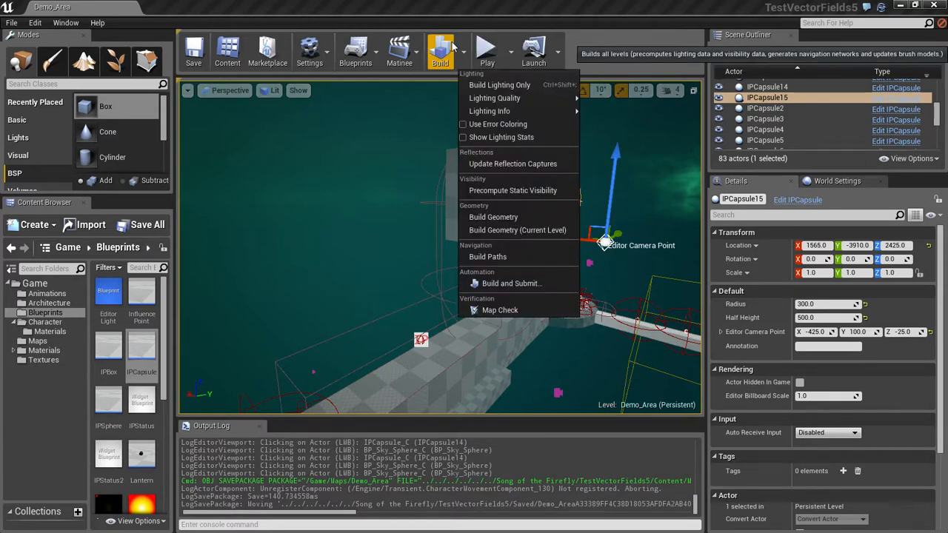
click(486, 50)
click(486, 50)
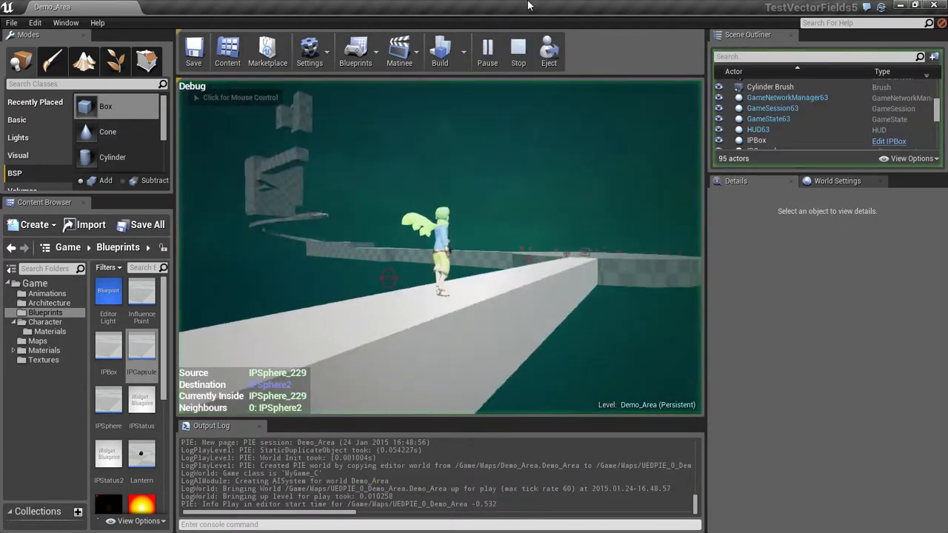
key(d)
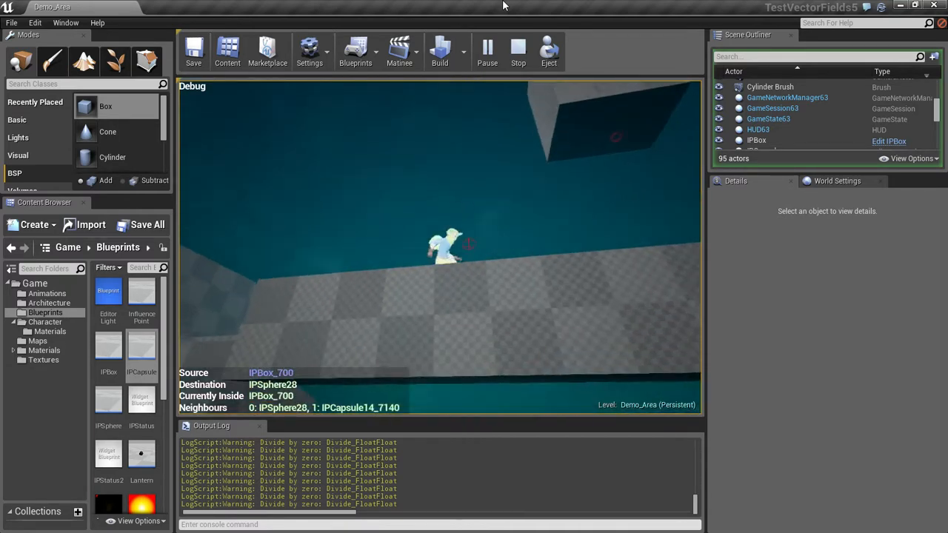
click(518, 50)
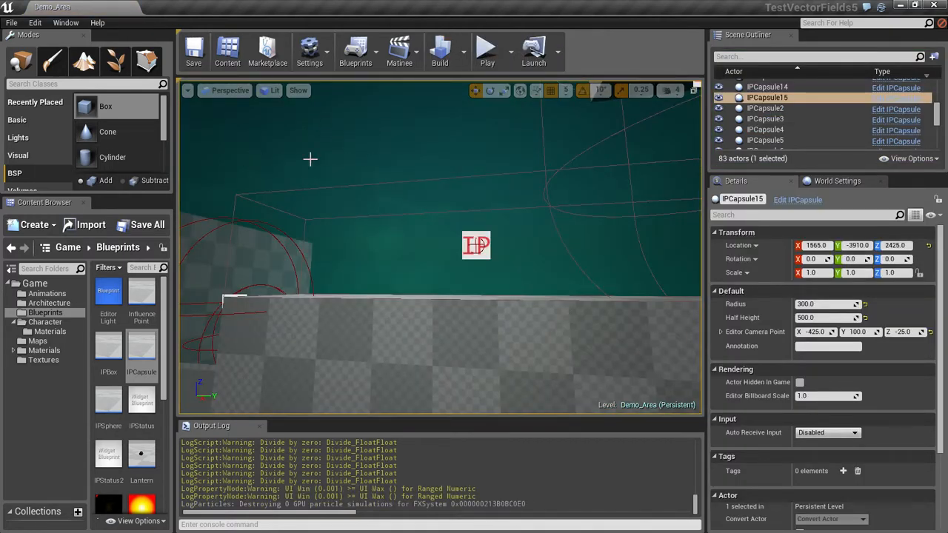
Disable the EditorLight and playtest the walkway with only the scene's own lighting.
drag(937, 118, 934, 96)
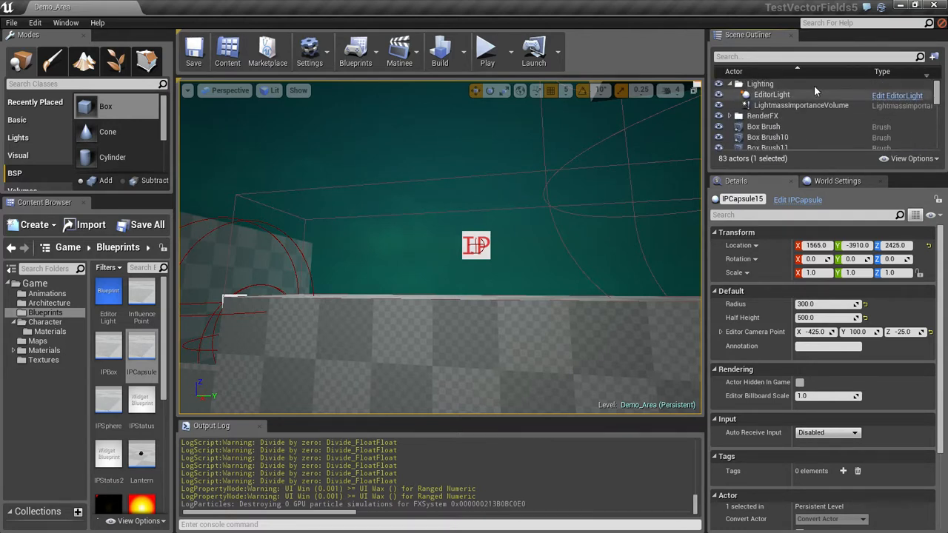
drag(814, 90, 800, 105)
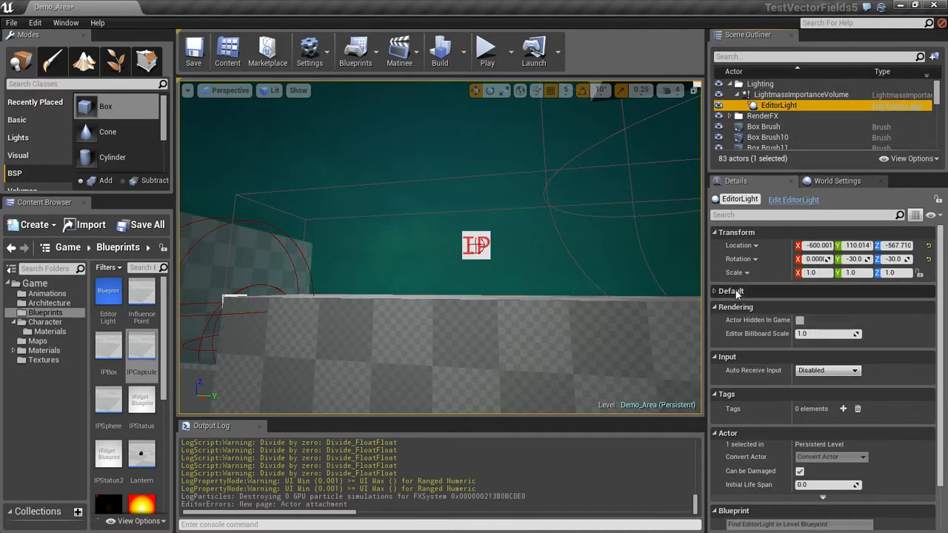
click(715, 293)
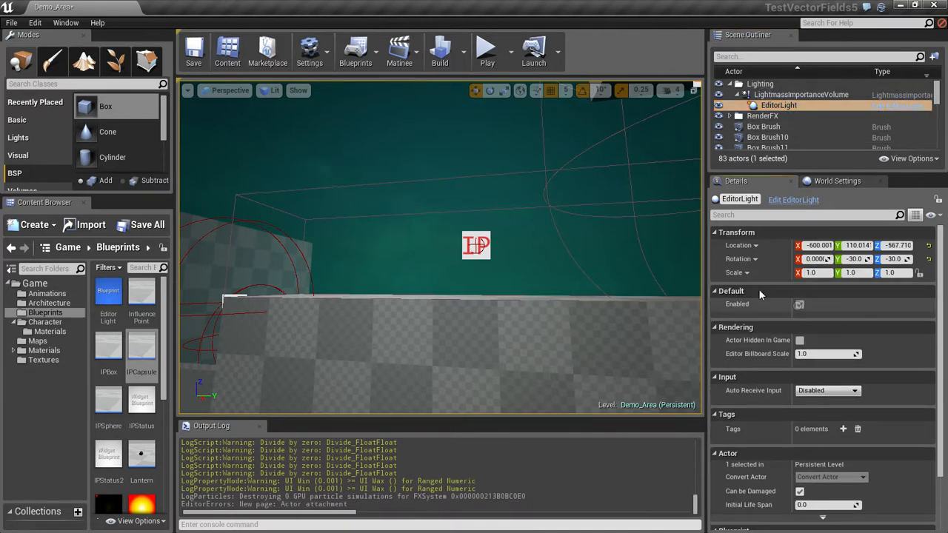
click(486, 50)
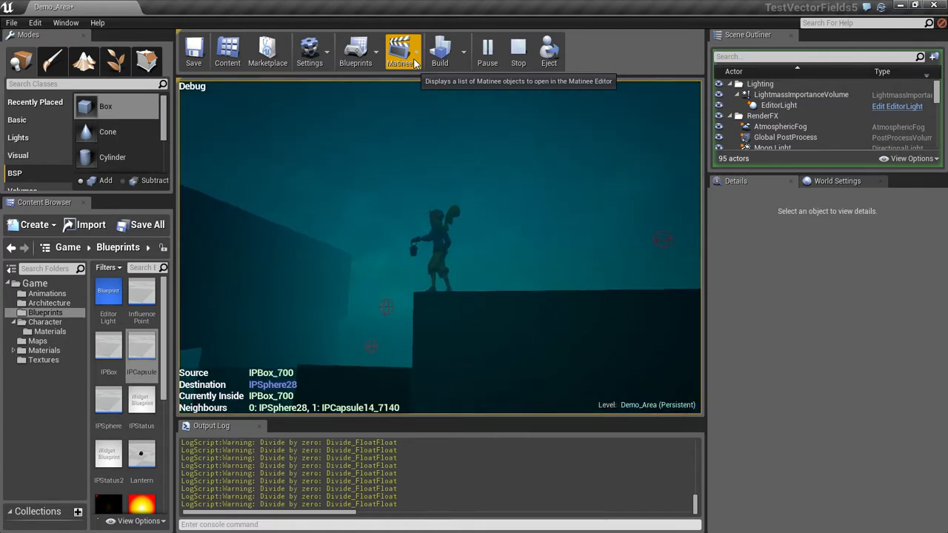
click(517, 49)
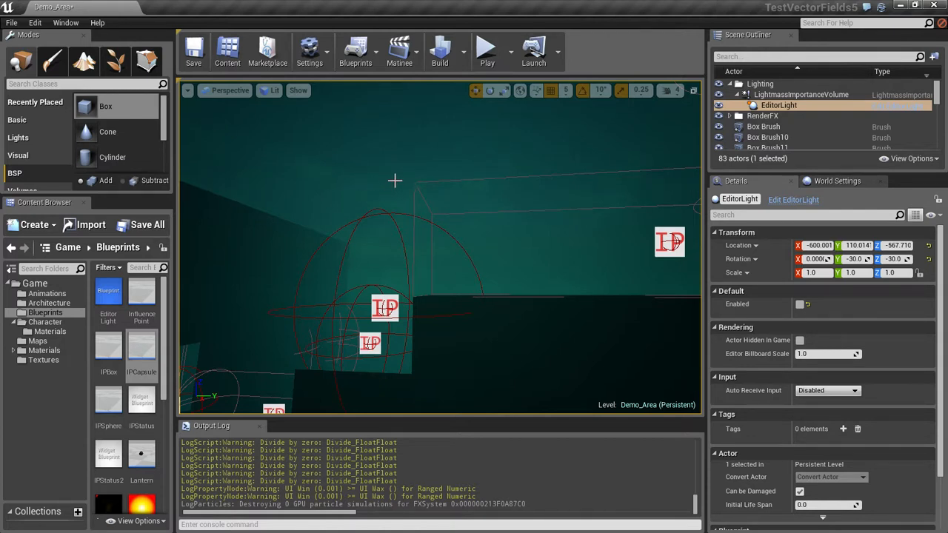
Examine the unlit hanging brushes and their capsules from several sides, and re-enable the EditorLight.
right_drag(480, 247, 508, 337)
right_drag(397, 284, 327, 166)
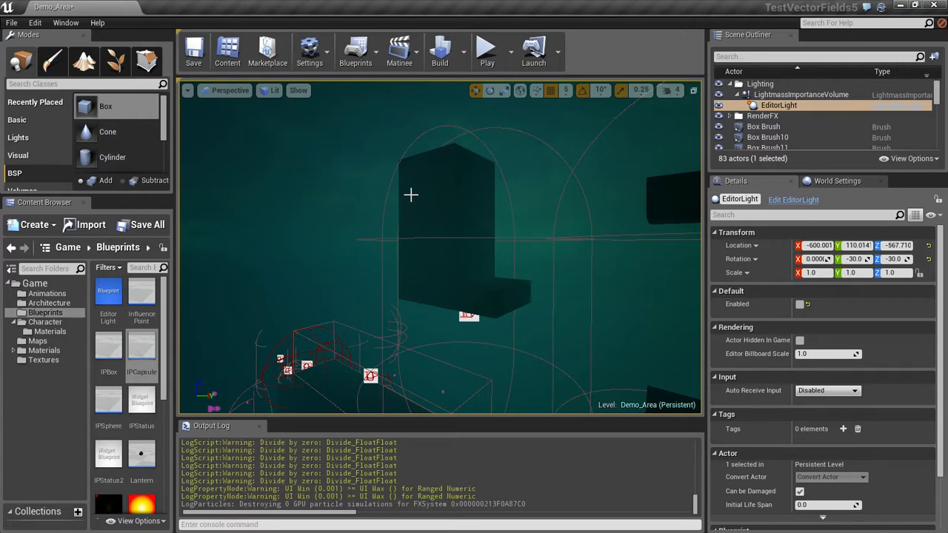
right_drag(411, 195, 206, 211)
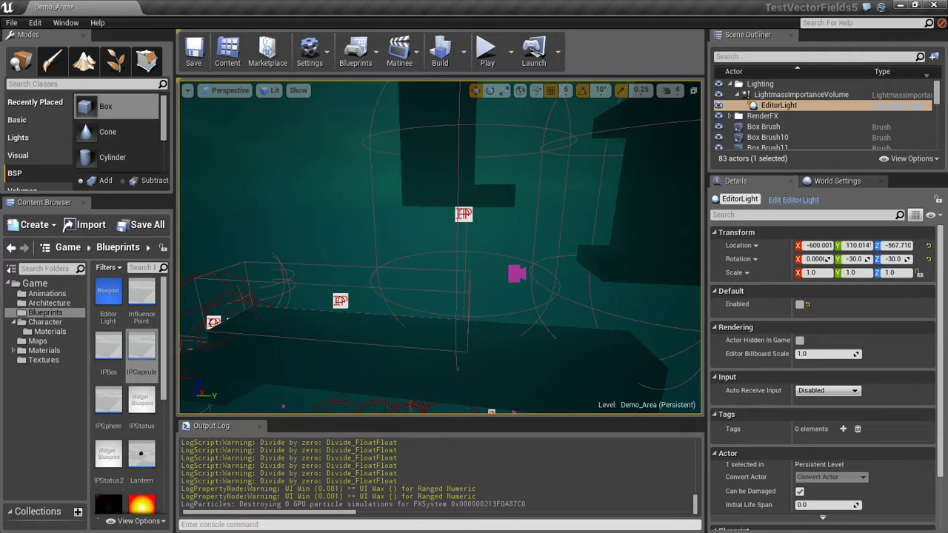
right_drag(374, 199, 421, 171)
right_drag(369, 229, 377, 209)
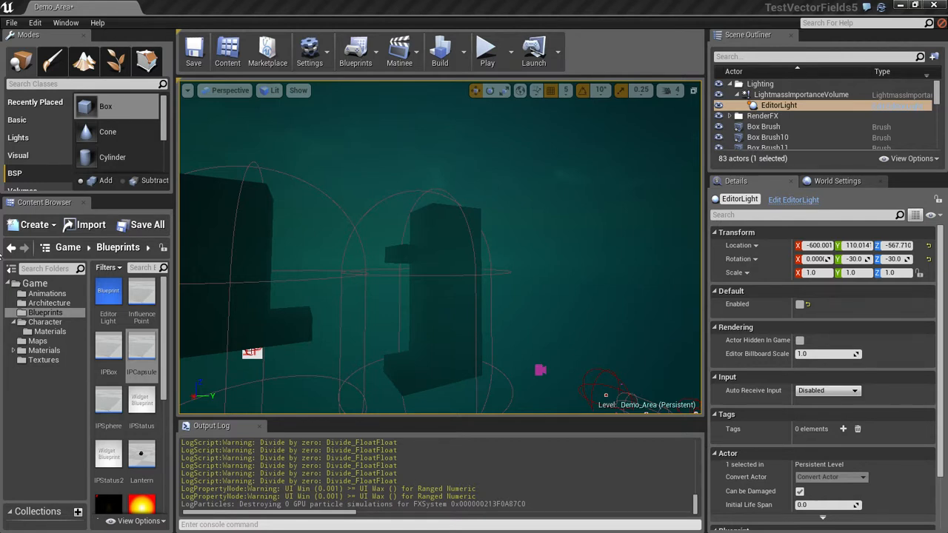
right_drag(440, 342, 648, 340)
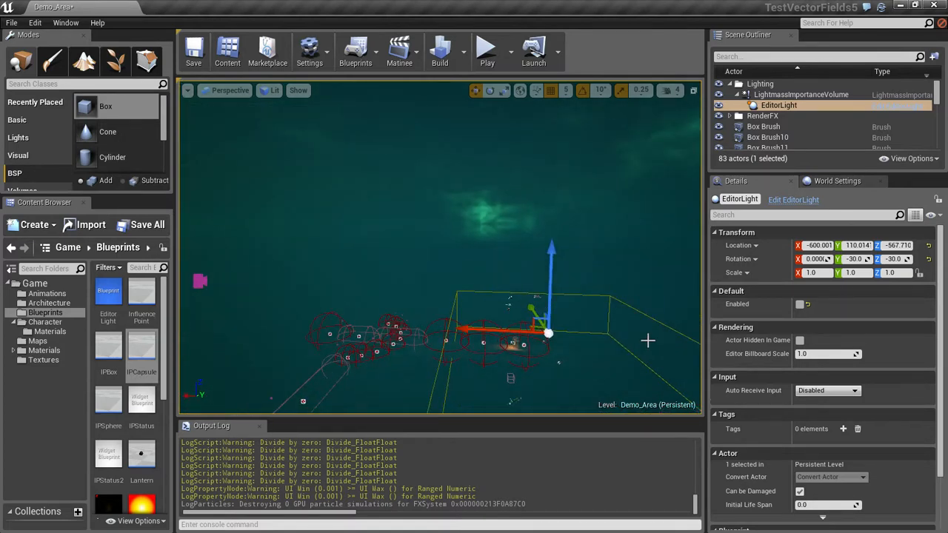
middle_drag(648, 341, 512, 356)
right_drag(499, 352, 495, 362)
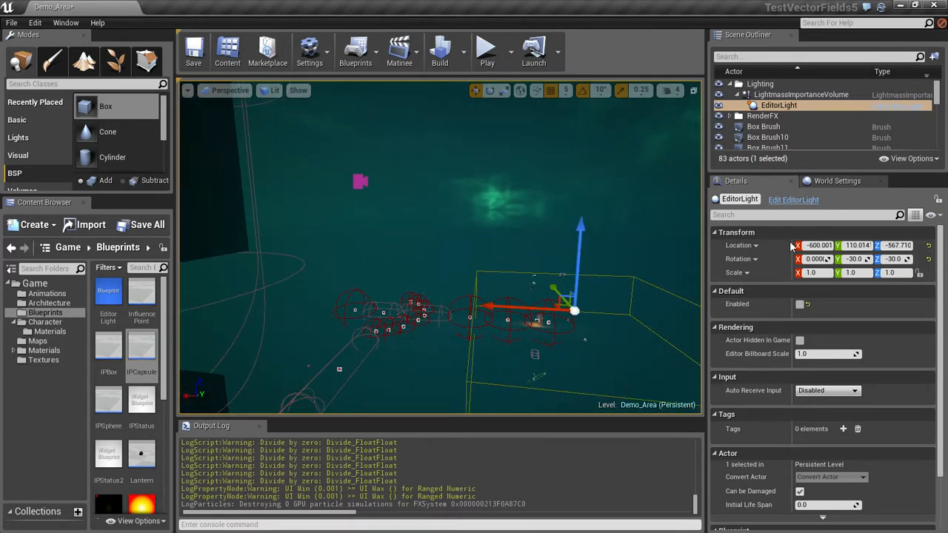
click(798, 304)
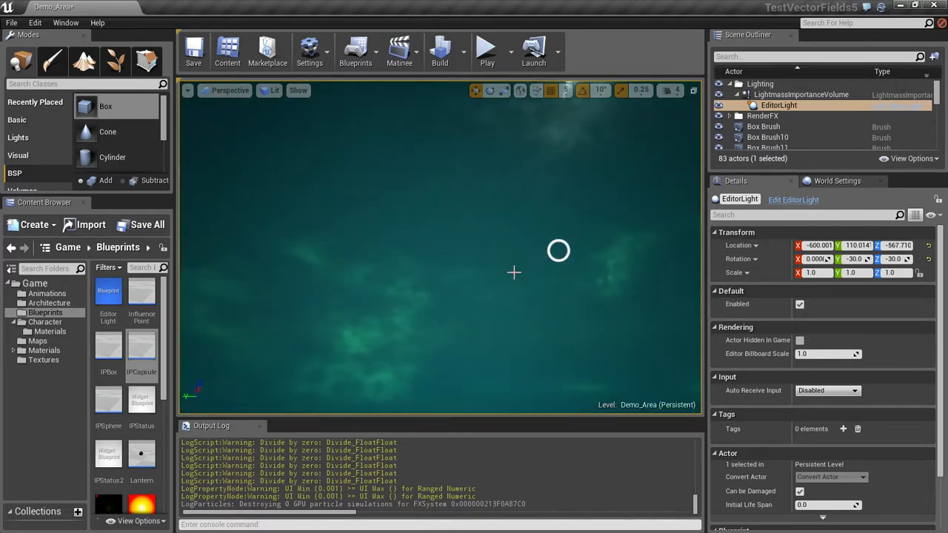
Select the BP_Sky_Sphere and try a dark red Target Colour with hex 630005FF.
click(568, 214)
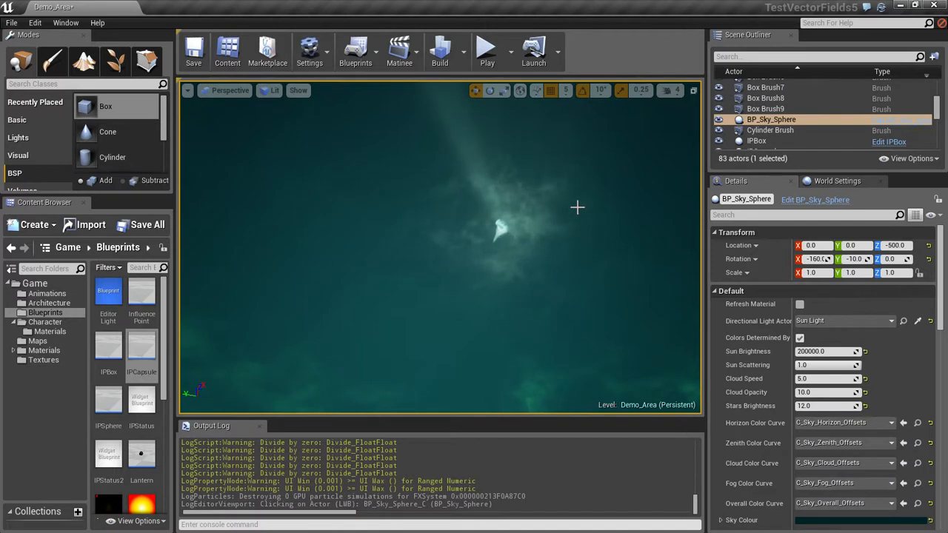
scroll(818, 445, down, 3)
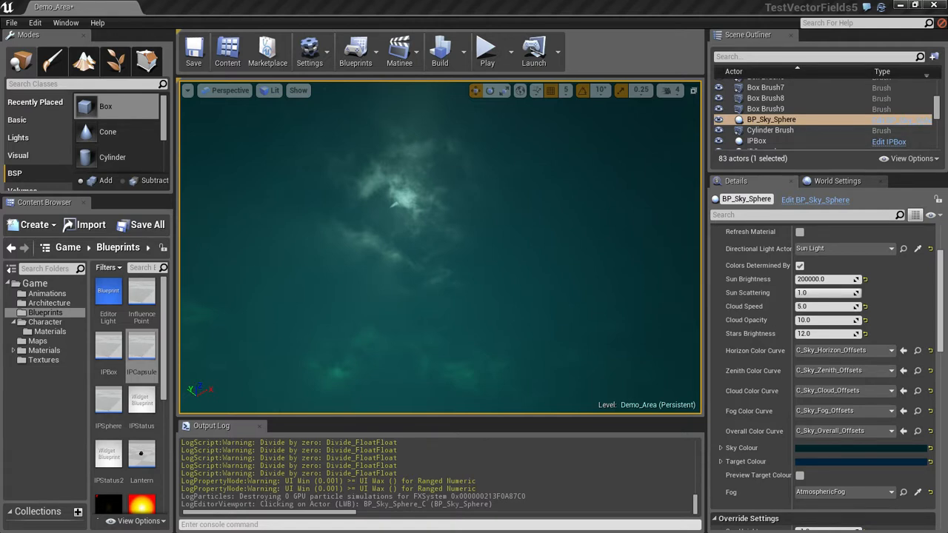
right_drag(464, 207, 494, 190)
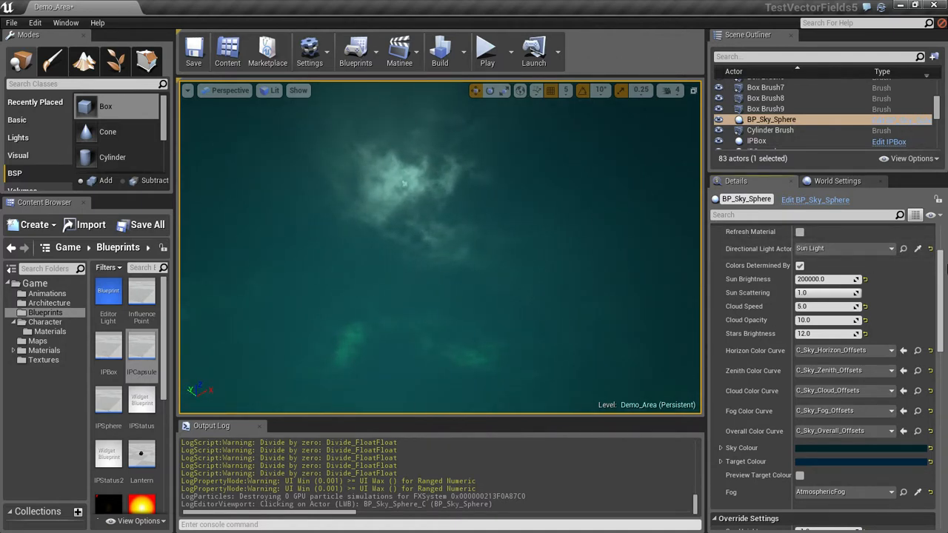
drag(943, 269, 940, 290)
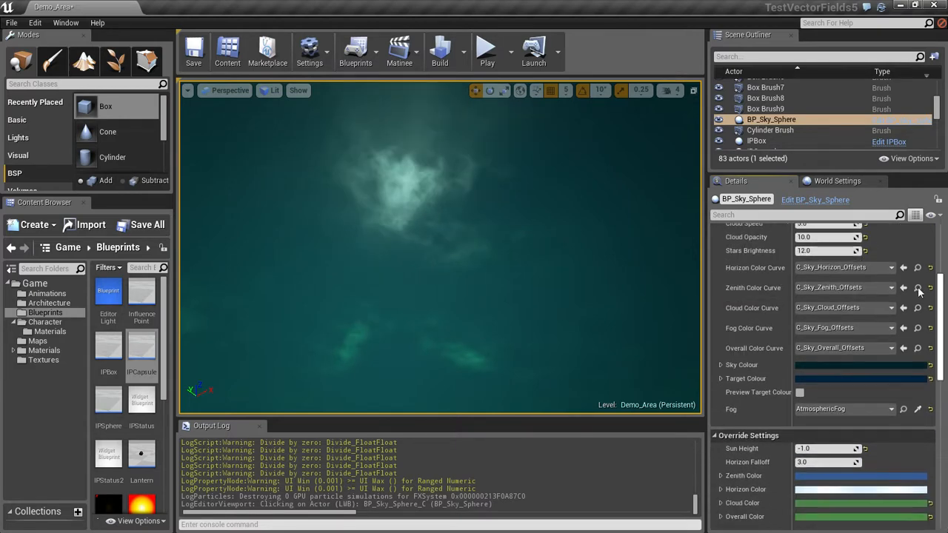
click(818, 379)
drag(692, 353, 774, 358)
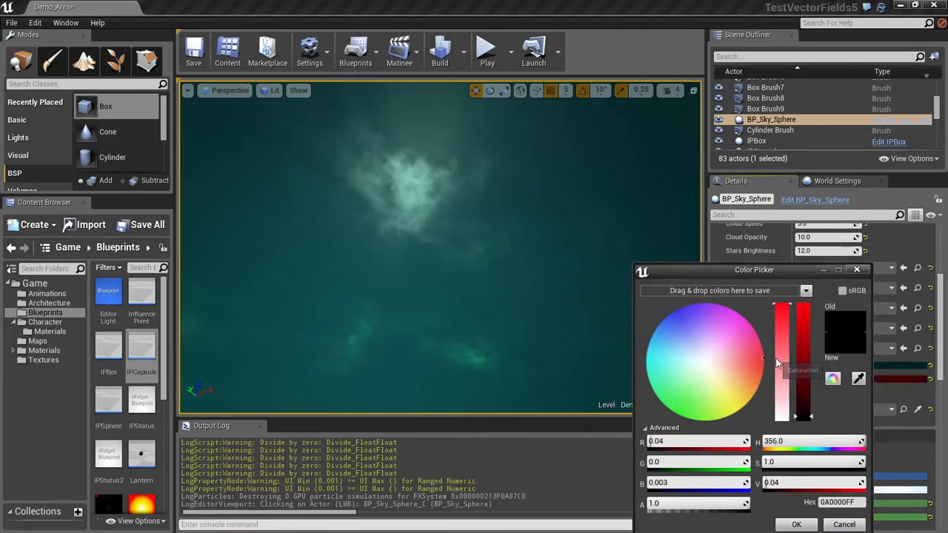
click(802, 375)
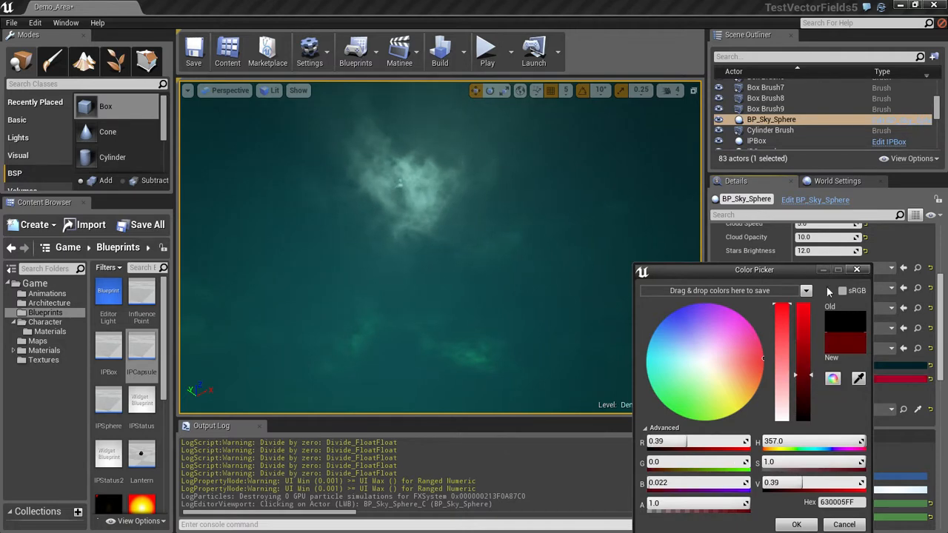
drag(713, 269, 486, 224)
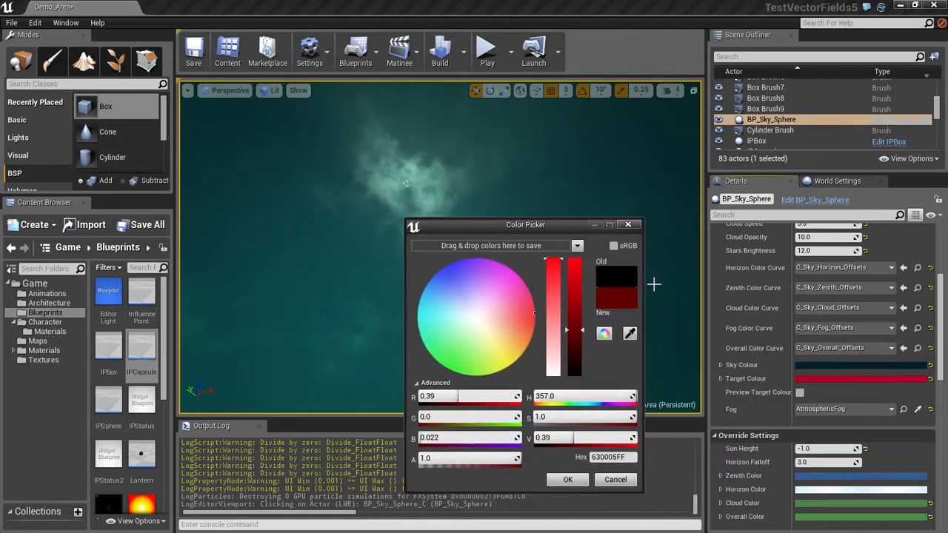
Preview the Target Colour on the sky and darken the red to a value of 0.04.
click(801, 392)
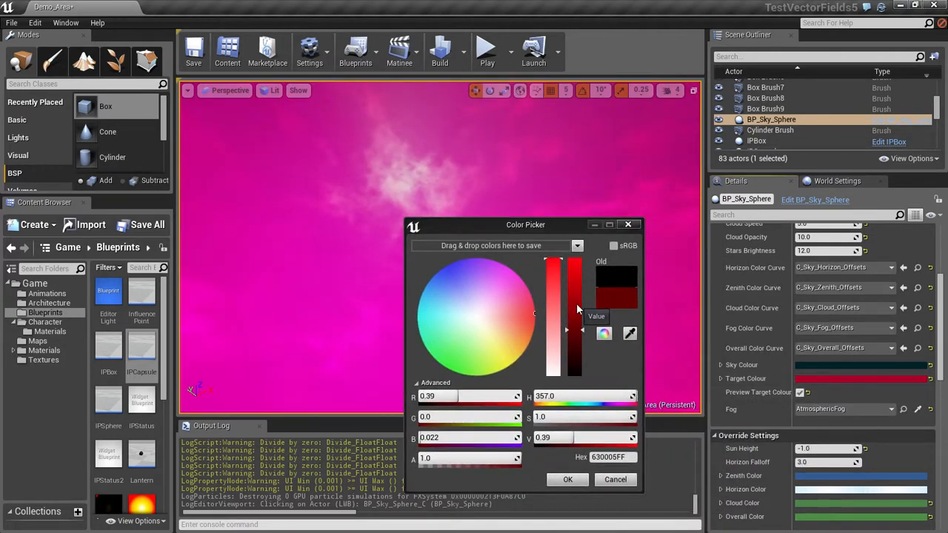
drag(576, 303, 576, 374)
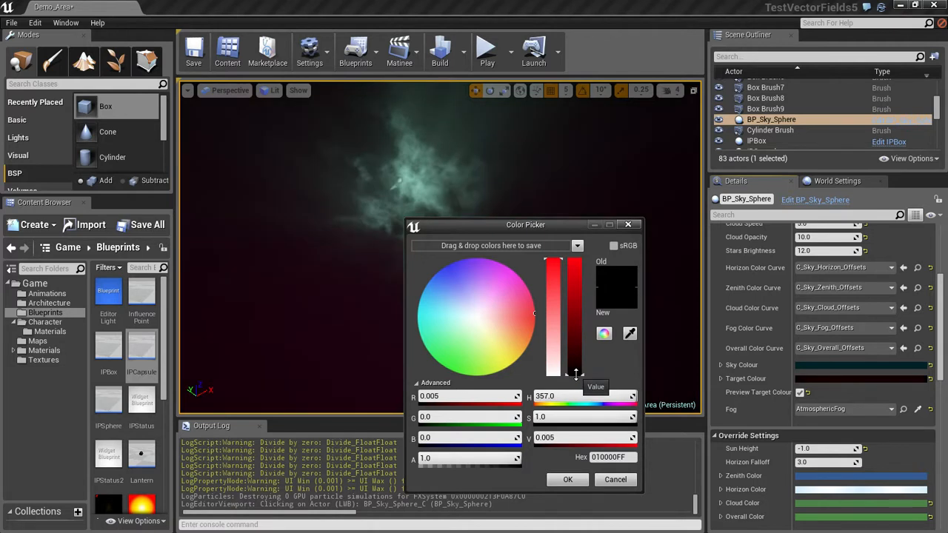
right_drag(351, 267, 555, 272)
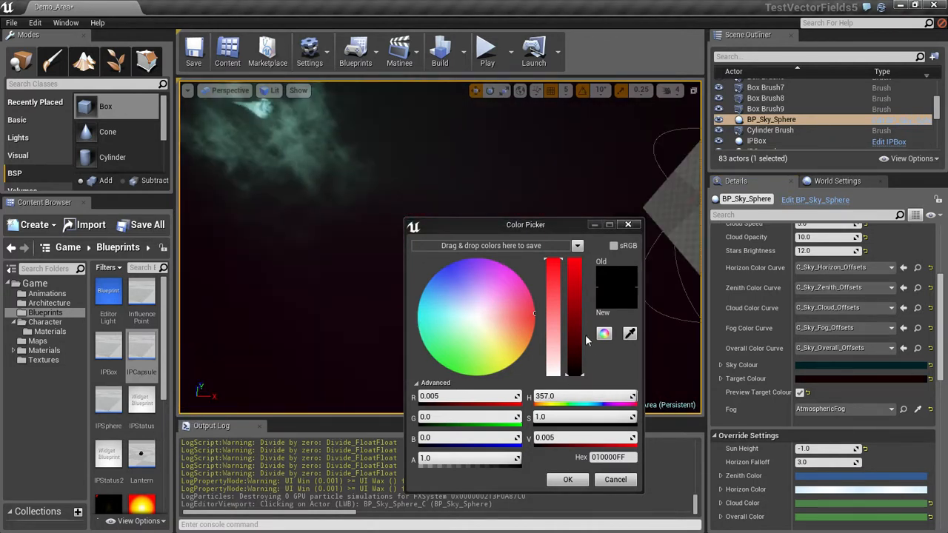
drag(574, 375, 571, 373)
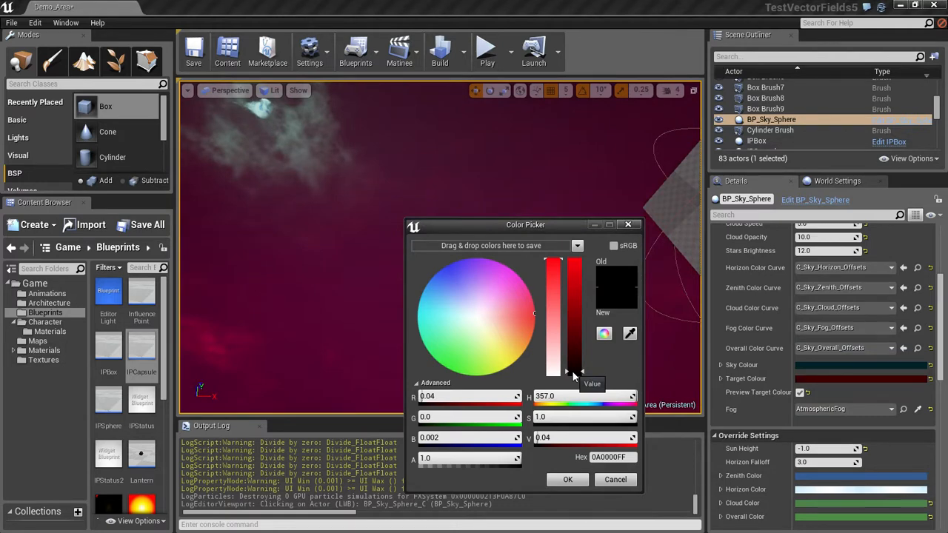
Try a very dark brown Target Colour with hue 29, saturation 0.5 and value 0.015.
drag(518, 306, 524, 344)
drag(573, 371, 575, 373)
click(553, 319)
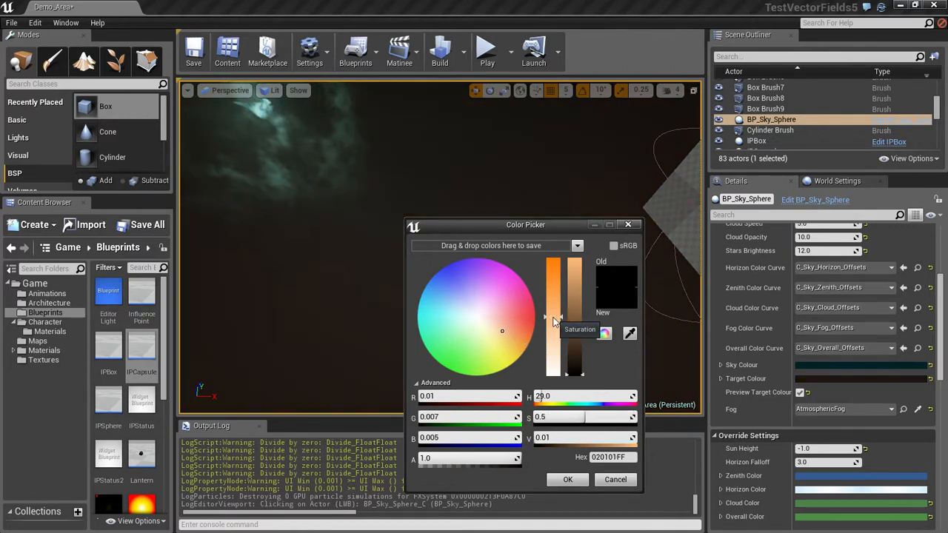
right_drag(335, 291, 648, 348)
click(575, 372)
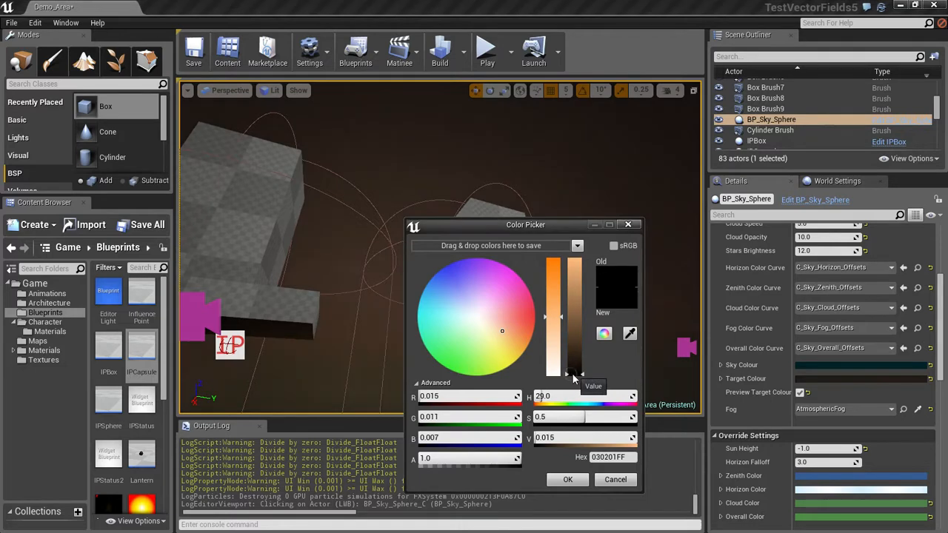
Cancel the Target Colour change and turn off the sky's Preview Target Colour option.
right_drag(362, 351, 822, 391)
click(628, 480)
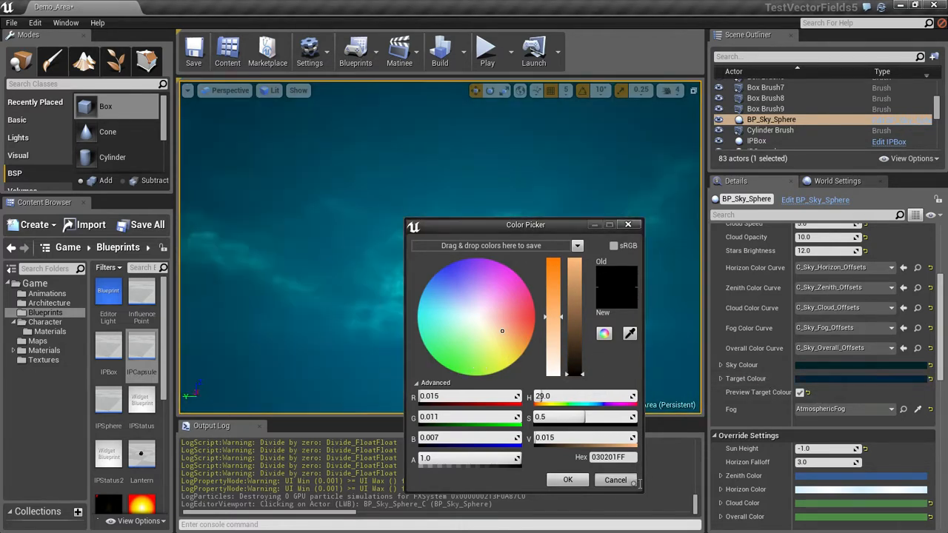
click(799, 392)
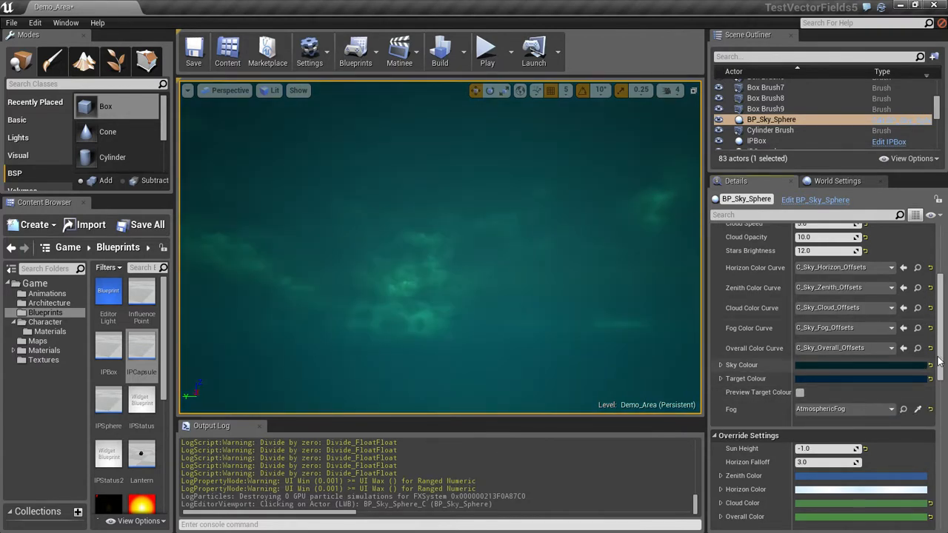
Examine the sky sphere's override and moon settings, and look over the sky, ring walkways and starting area.
drag(940, 355, 944, 384)
right_drag(339, 274, 405, 155)
mouse_move(935, 108)
mouse_down()
mouse_move(935, 116)
mouse_move(935, 89)
mouse_up()
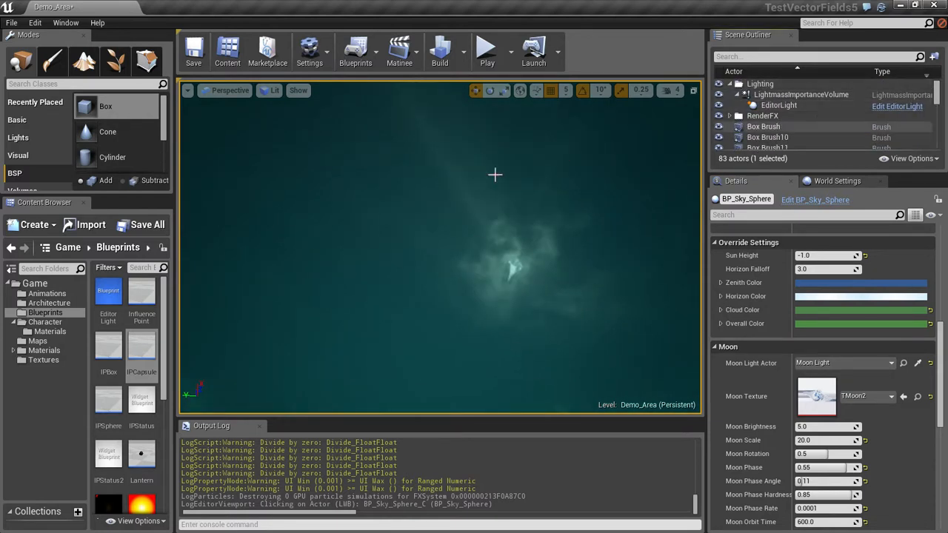
right_drag(422, 245, 653, 479)
right_drag(479, 359, 715, 407)
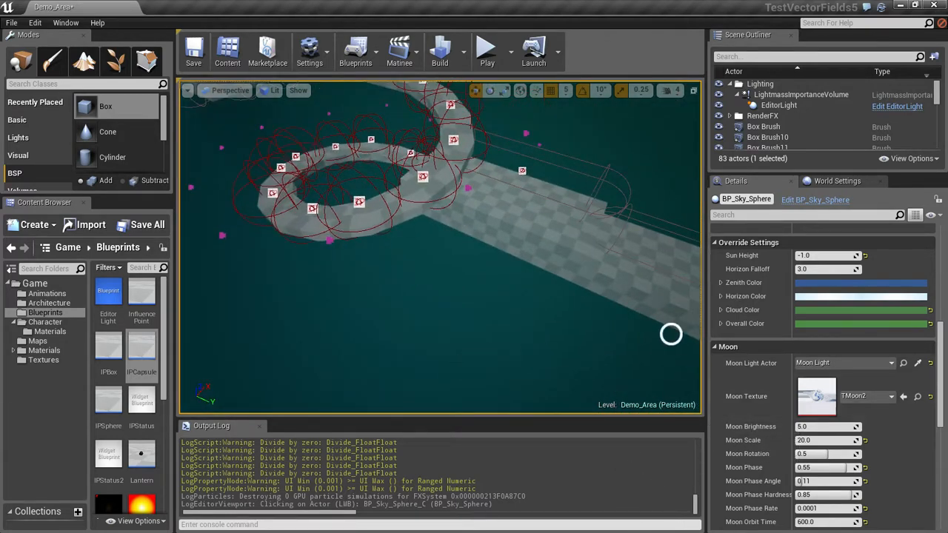
right_drag(651, 325, 838, 344)
right_drag(463, 357, 469, 350)
mouse_move(447, 237)
right_down()
mouse_move(480, 229)
mouse_move(456, 248)
right_up()
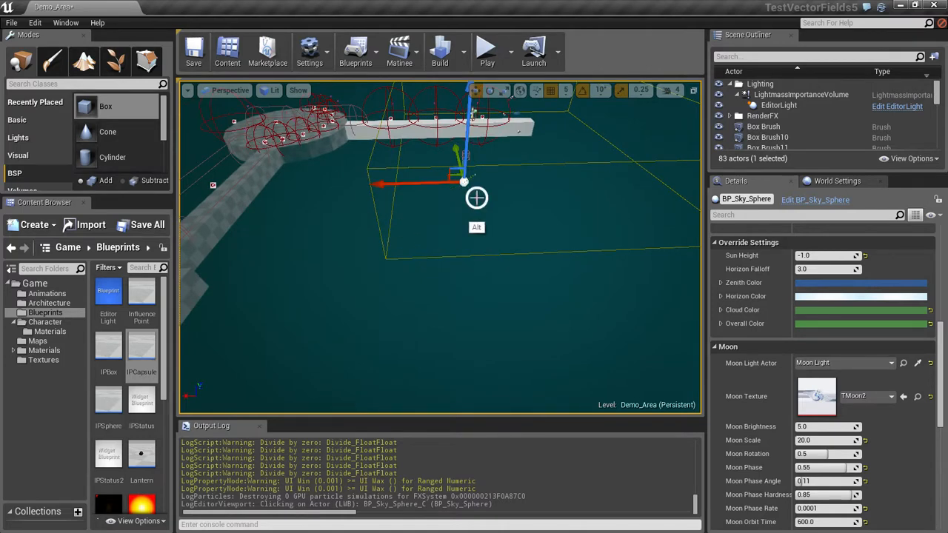
alt+right_drag(476, 197, 934, 242)
alt+middle_drag(446, 296, 524, 144)
alt+right_drag(396, 188, 929, 246)
alt+right_drag(436, 243, 634, 214)
alt+drag(634, 214, 591, 213)
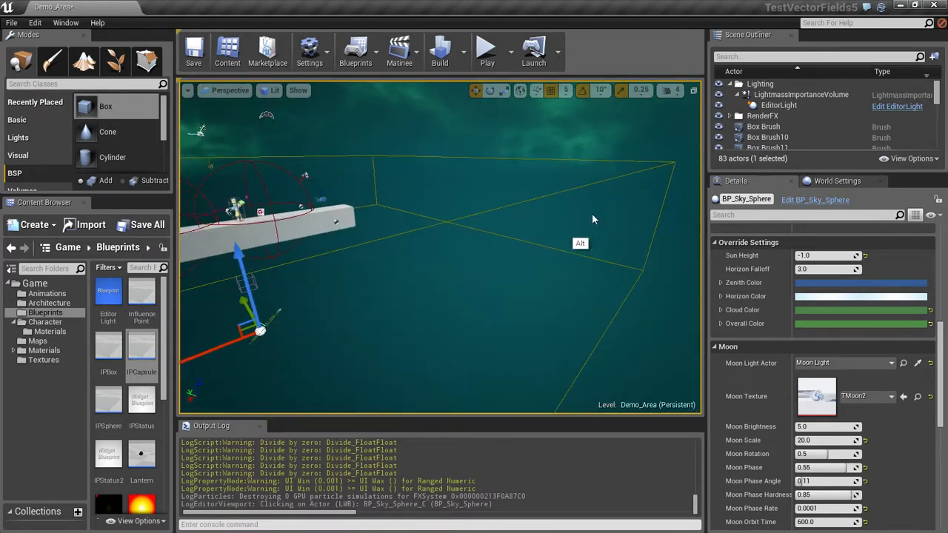
Examine the moon's orbit path around the sky sphere and the moon in the clouds from several angles.
alt+middle_drag(591, 213, 273, 317)
mouse_move(351, 318)
alt+mouse_down()
mouse_move(439, 306)
mouse_move(548, 229)
mouse_move(144, 375)
mouse_move(81, 377)
alt+mouse_up()
alt+drag(325, 241, 203, 285)
alt+middle_drag(202, 285, 157, 299)
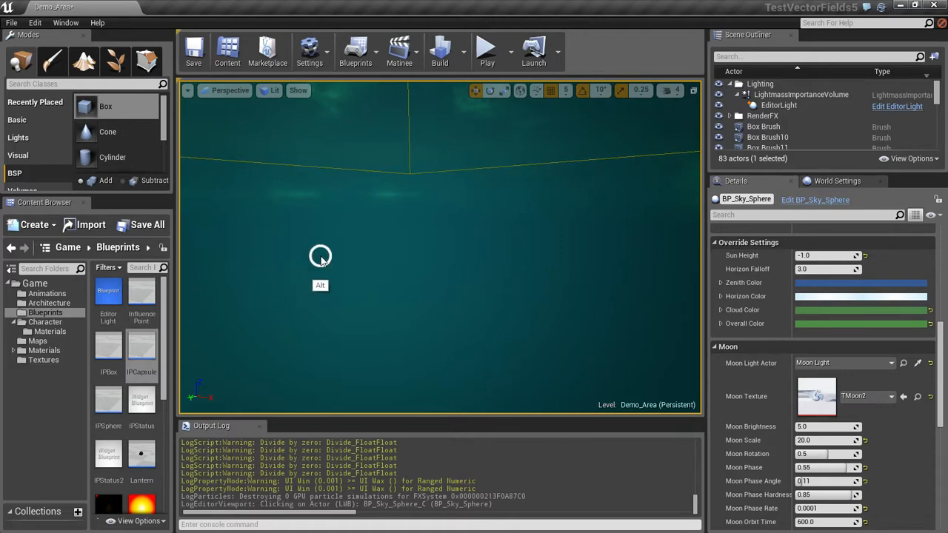
mouse_move(577, 250)
right_down()
mouse_move(242, 208)
mouse_move(38, 208)
right_up()
right_drag(374, 273, 319, 312)
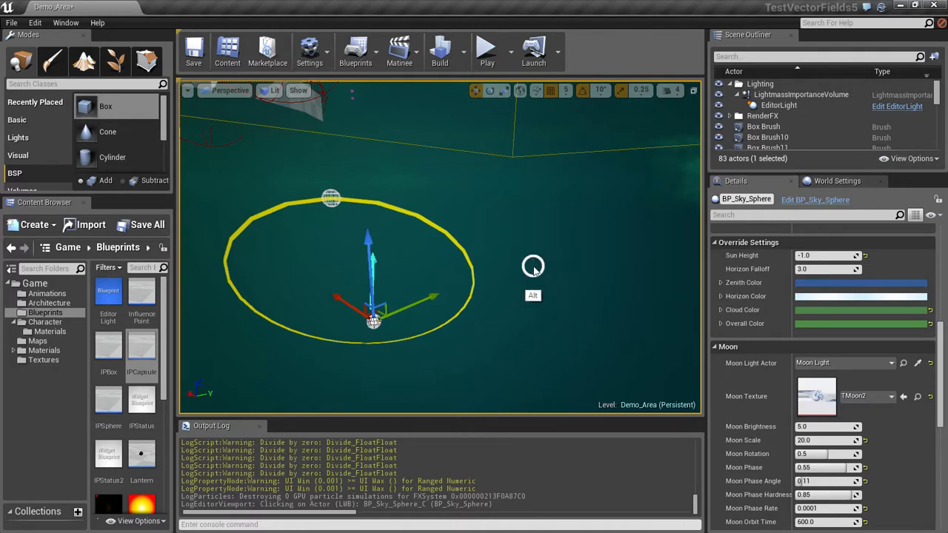
mouse_move(533, 271)
alt+mouse_down()
mouse_move(365, 281)
mouse_move(522, 279)
mouse_move(416, 290)
mouse_move(337, 278)
mouse_move(426, 327)
mouse_move(448, 306)
mouse_move(477, 243)
mouse_move(435, 193)
mouse_move(417, 189)
mouse_move(426, 193)
alt+mouse_up()
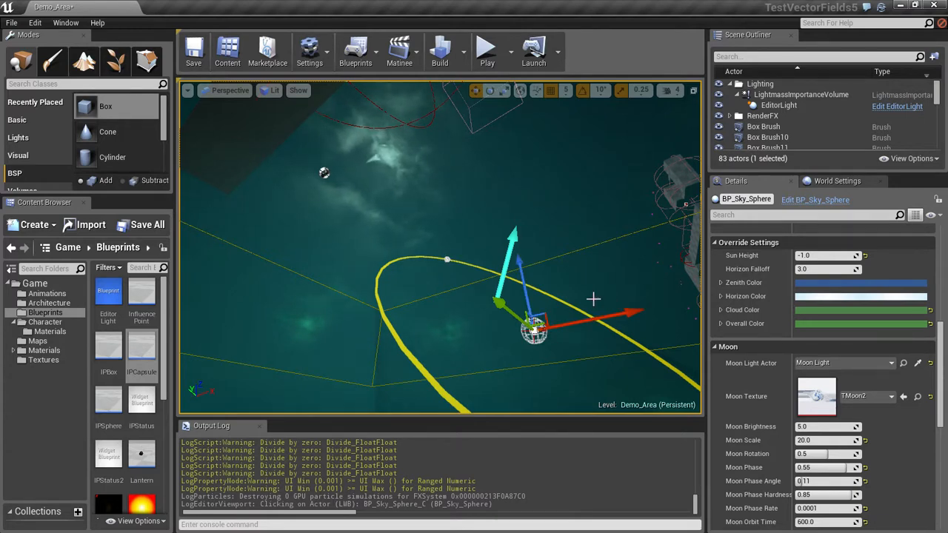
alt+drag(589, 268, 549, 250)
alt+drag(589, 275, 661, 322)
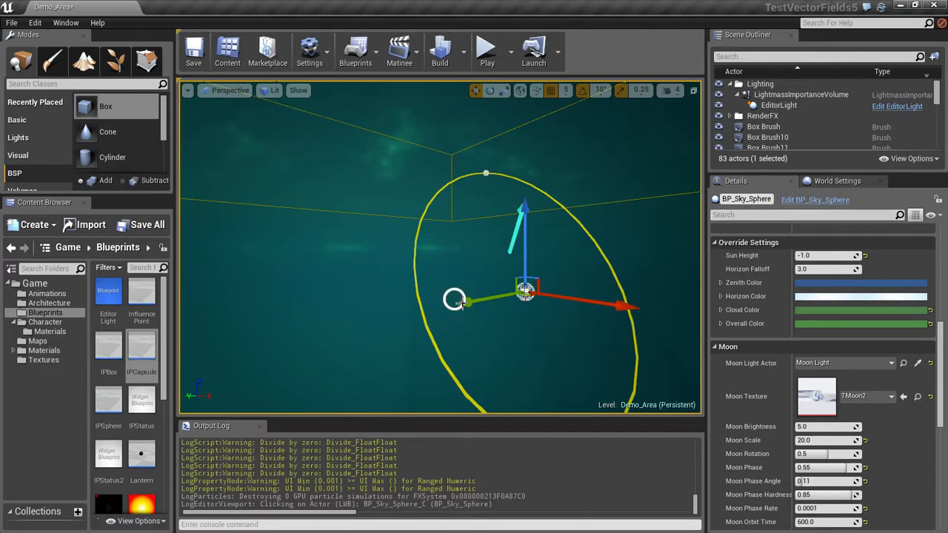
right_drag(450, 296, 459, 195)
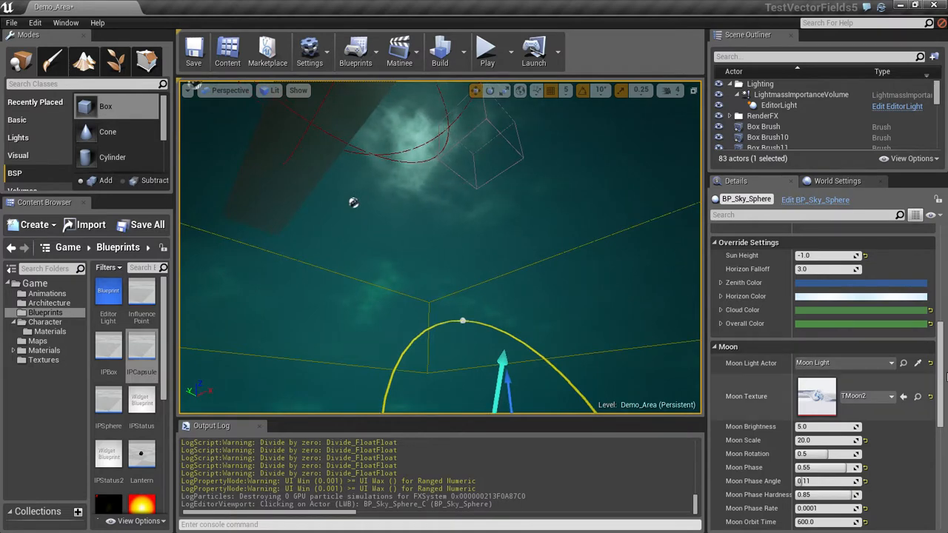
Try a Moon Phase of about 0.26 on the sky sphere and set it back to 0.55.
scroll(941, 397, down, 3)
drag(944, 397, 945, 429)
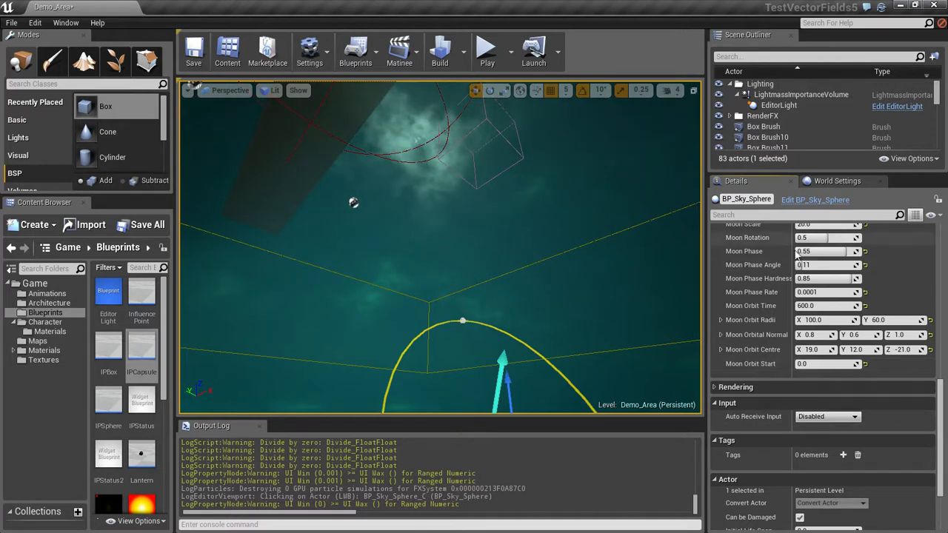
click(831, 253)
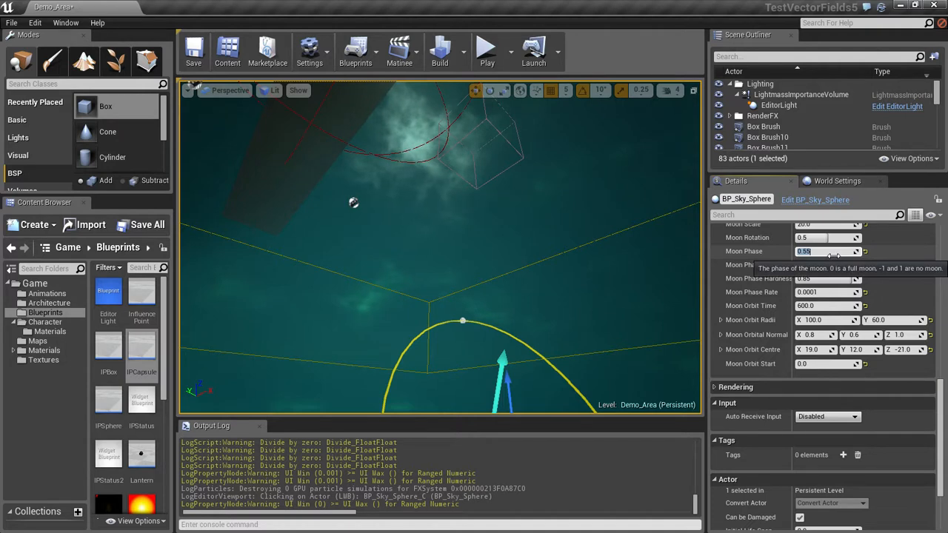
click(749, 253)
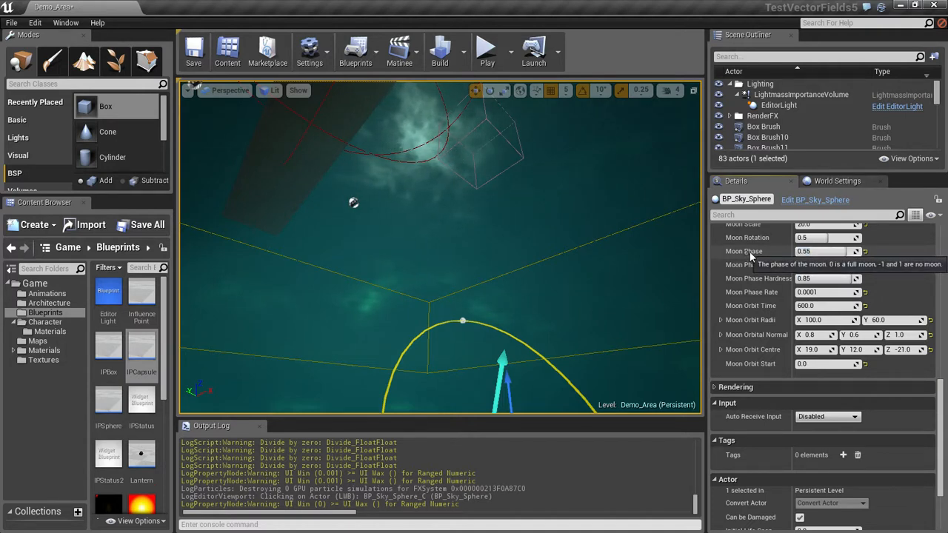
click(842, 252)
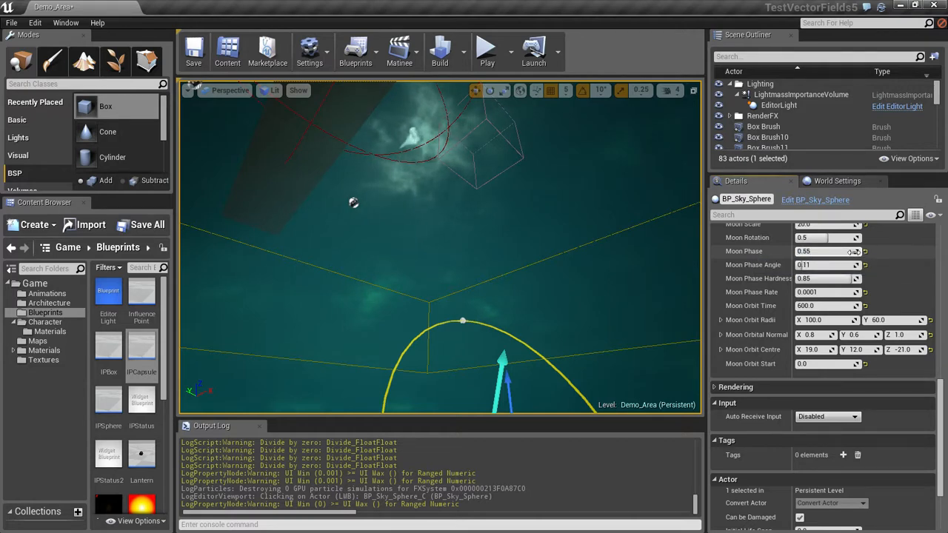
drag(852, 252, 806, 252)
text(0.55)
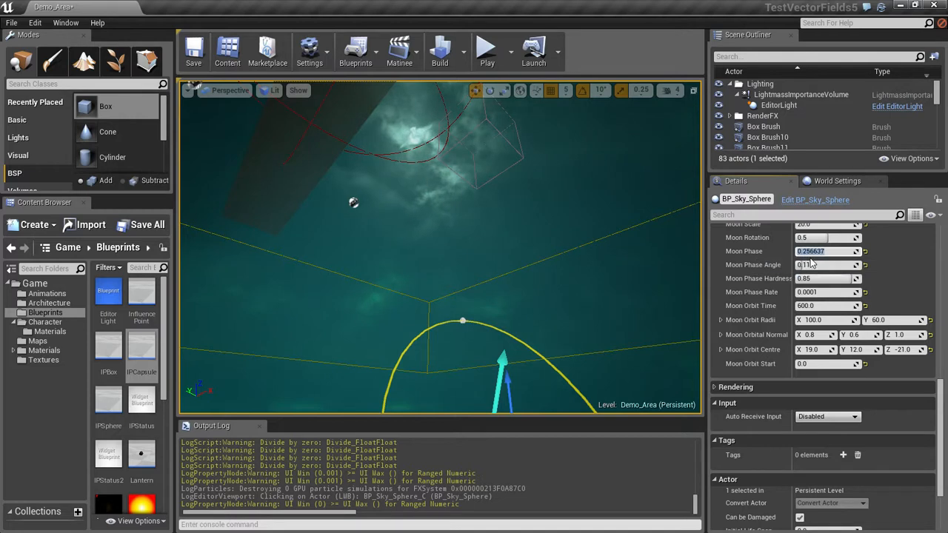
key(Return)
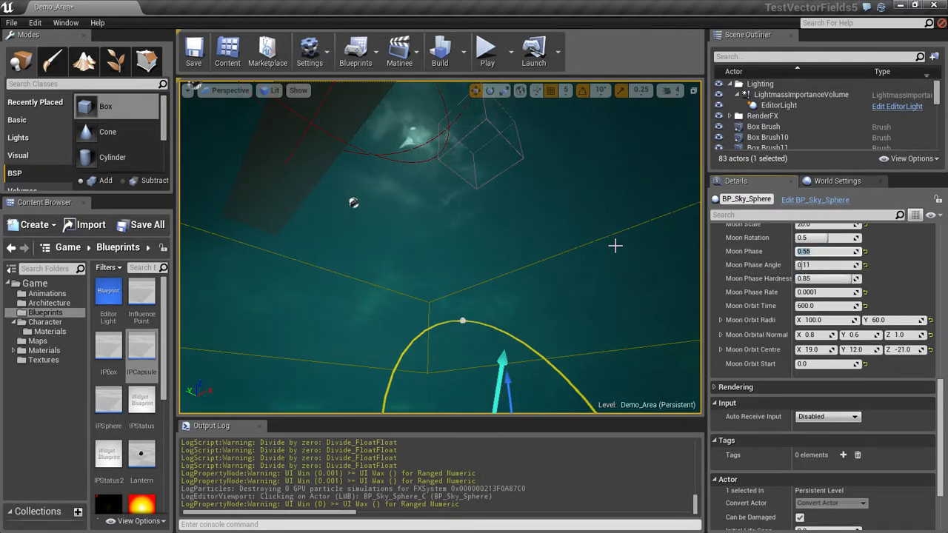
Look over the walkways, the circular platform, the starting area and the moonlit sky above them.
right_drag(438, 343, 898, 252)
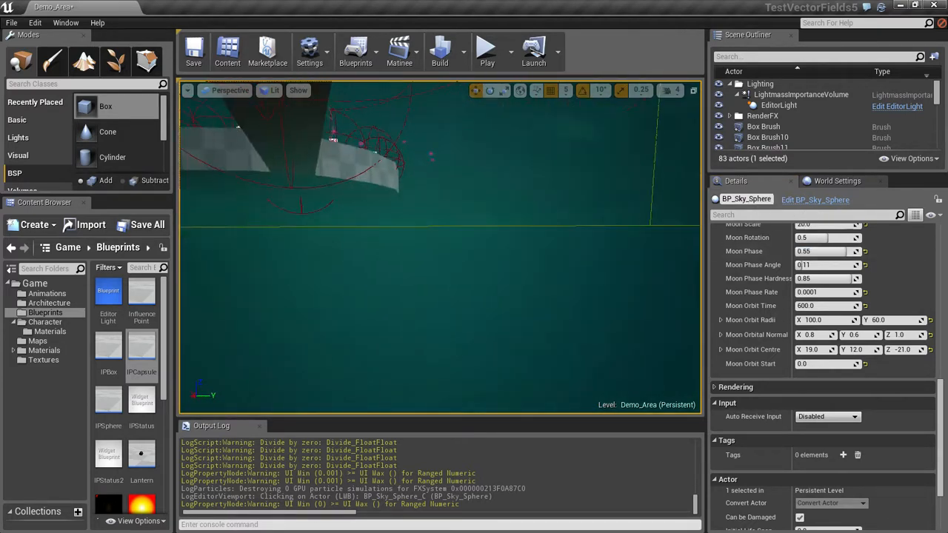
right_drag(429, 157, 535, 159)
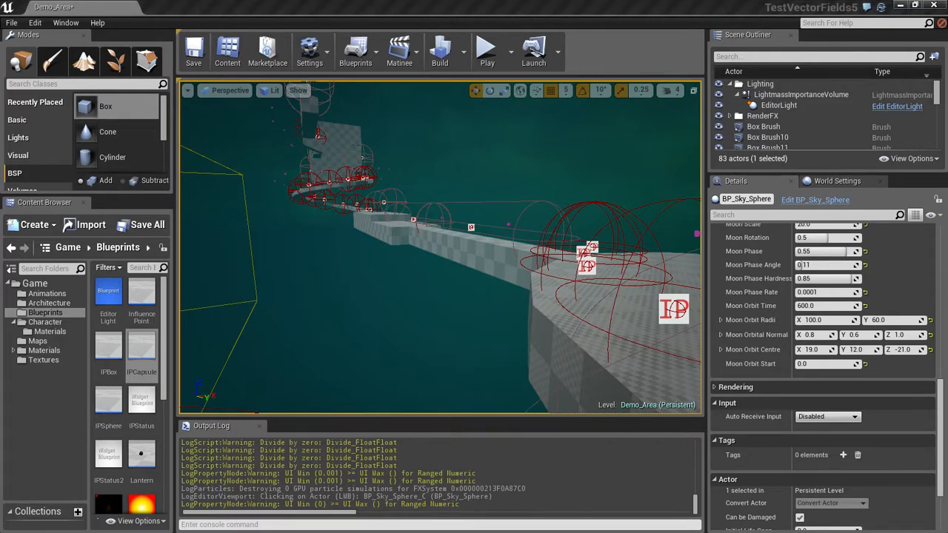
right_drag(514, 138, 571, 111)
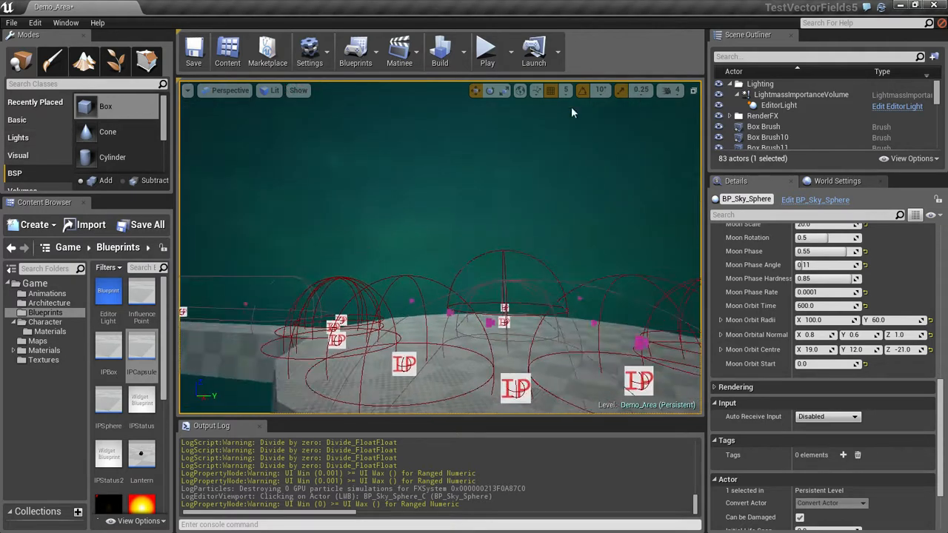
right_drag(452, 146, 375, 151)
right_drag(528, 148, 472, 199)
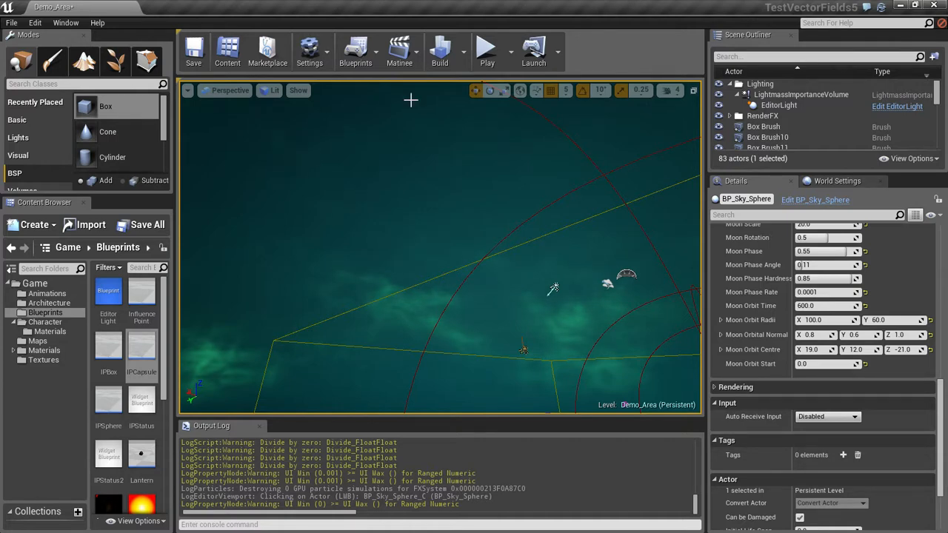
right_drag(321, 258, 432, 173)
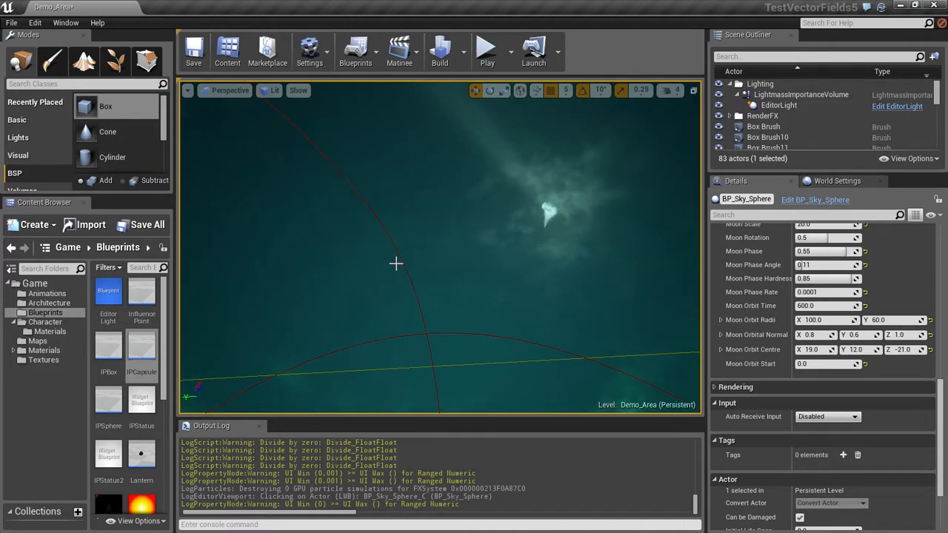
right_drag(303, 234, 503, 273)
right_drag(436, 254, 294, 327)
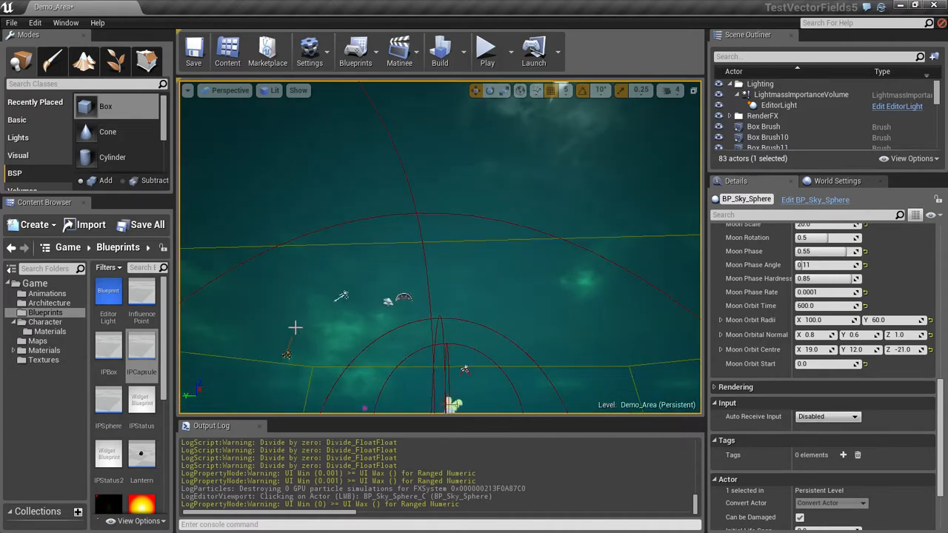
right_drag(348, 242, 277, 258)
right_drag(391, 259, 477, 241)
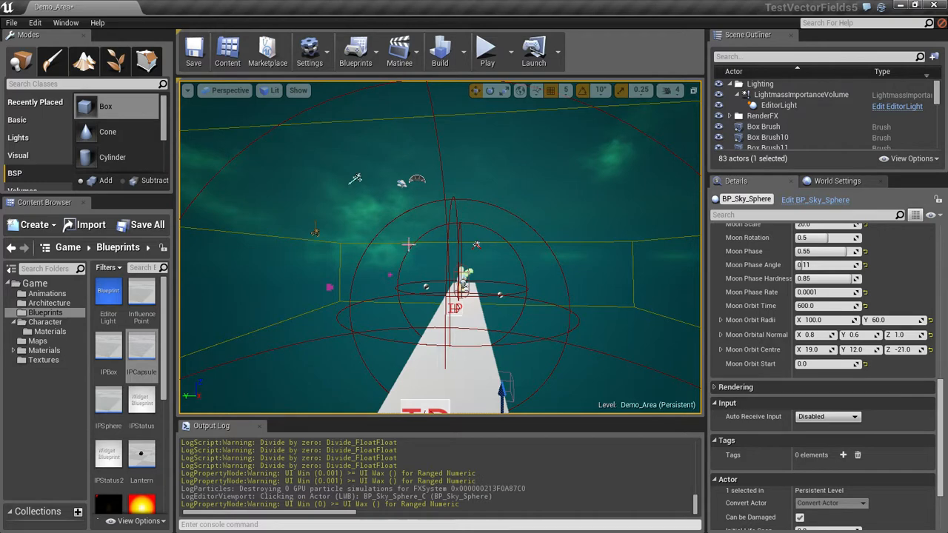
right_drag(465, 234, 782, 265)
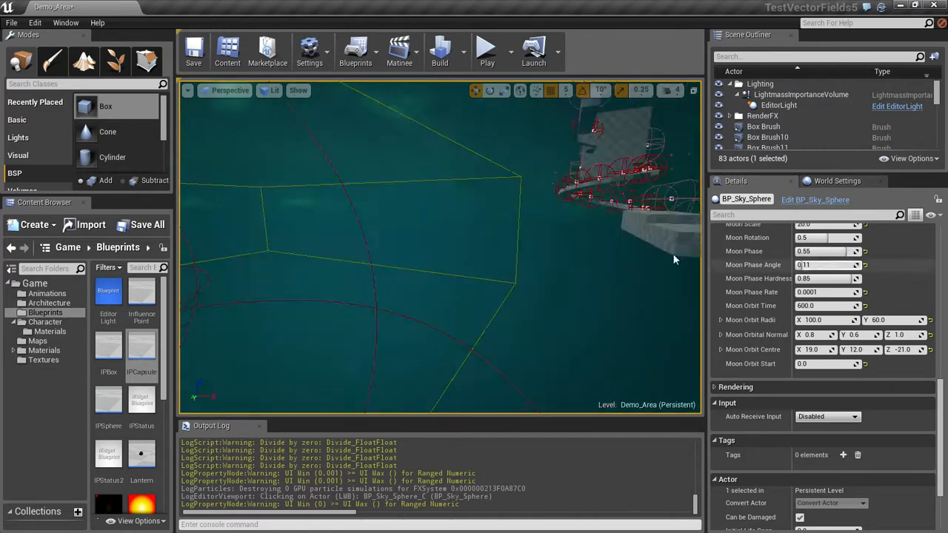
right_drag(474, 215, 607, 322)
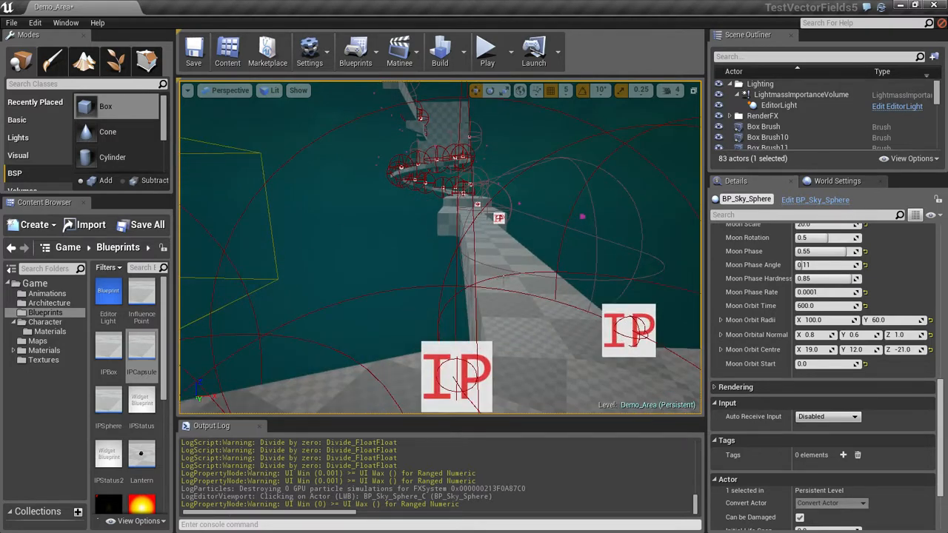
middle_drag(445, 281, 486, 294)
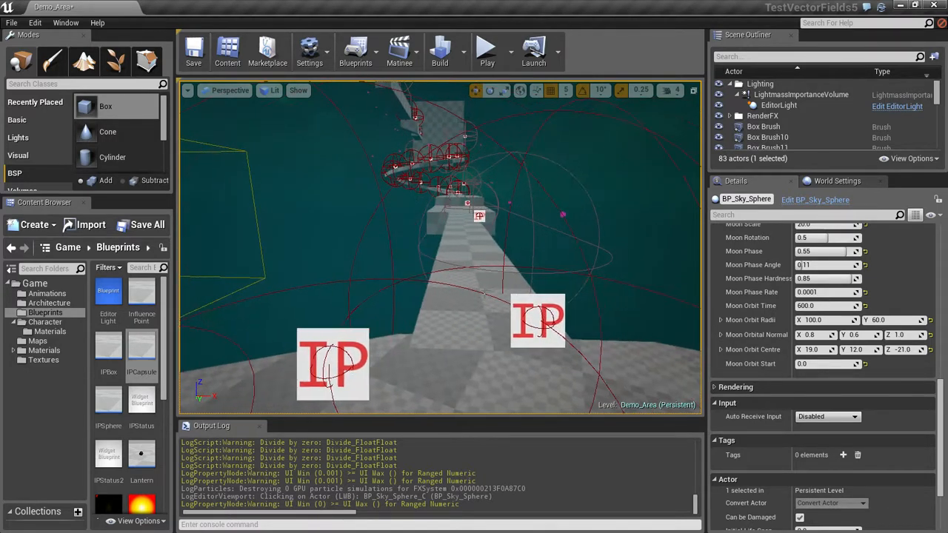
right_drag(563, 240, 544, 246)
middle_drag(562, 239, 601, 222)
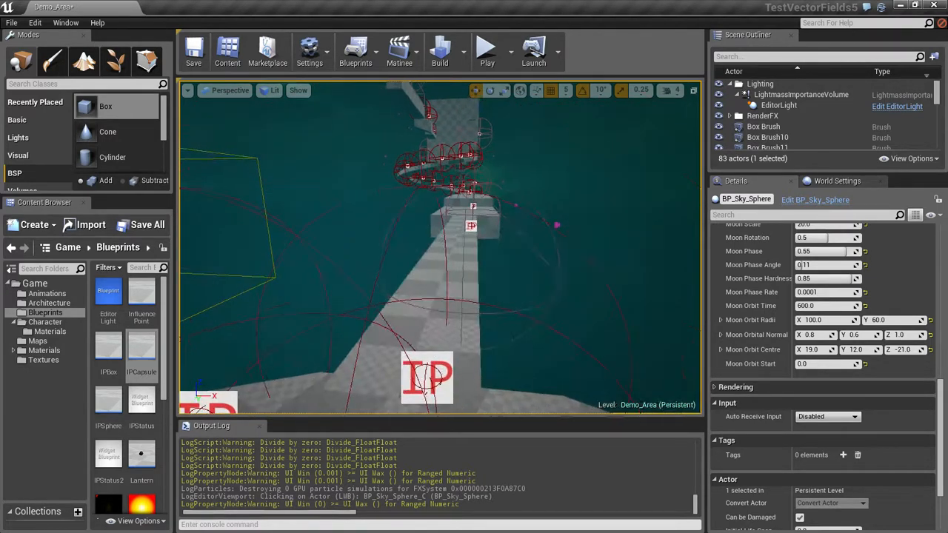
Inspect the box brush and the two influence point capsules along the long walkway beyond the circular platform.
click(487, 223)
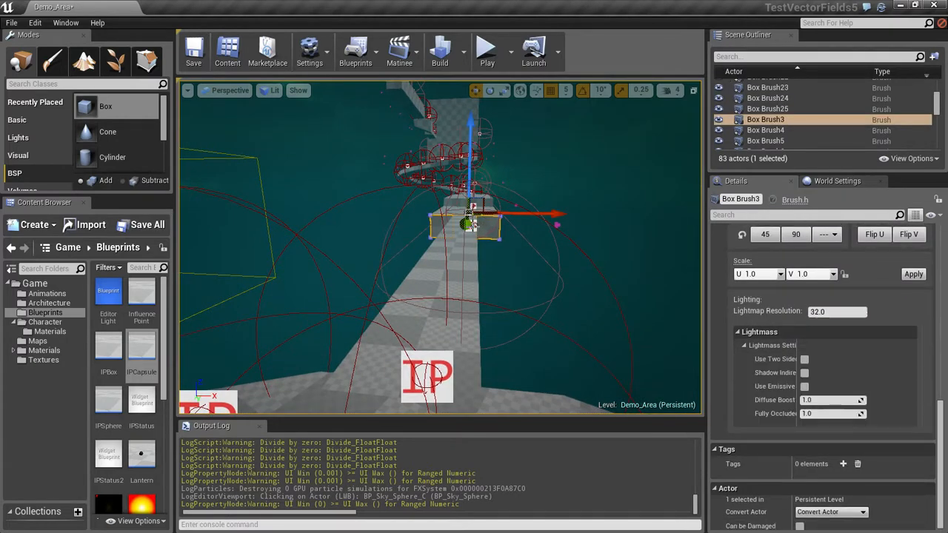
click(472, 225)
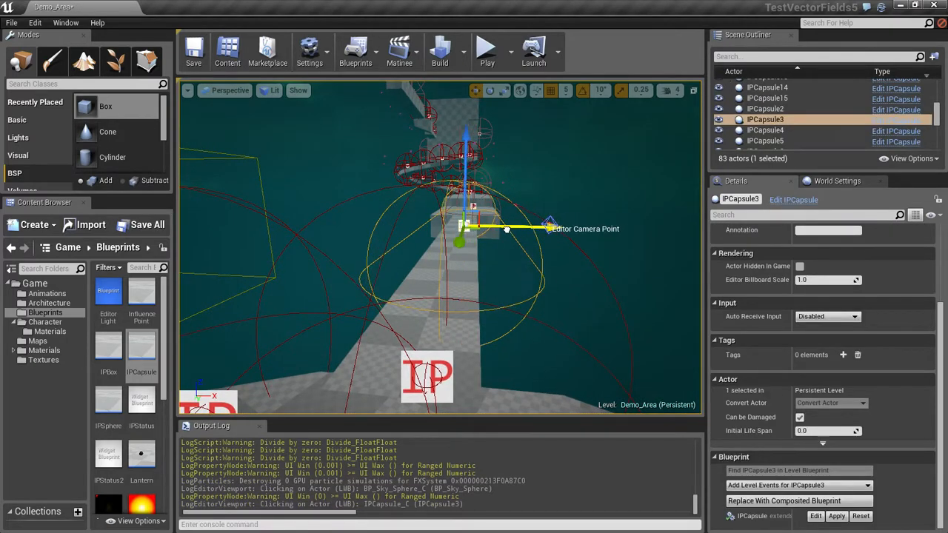
click(558, 256)
middle_drag(594, 211, 487, 181)
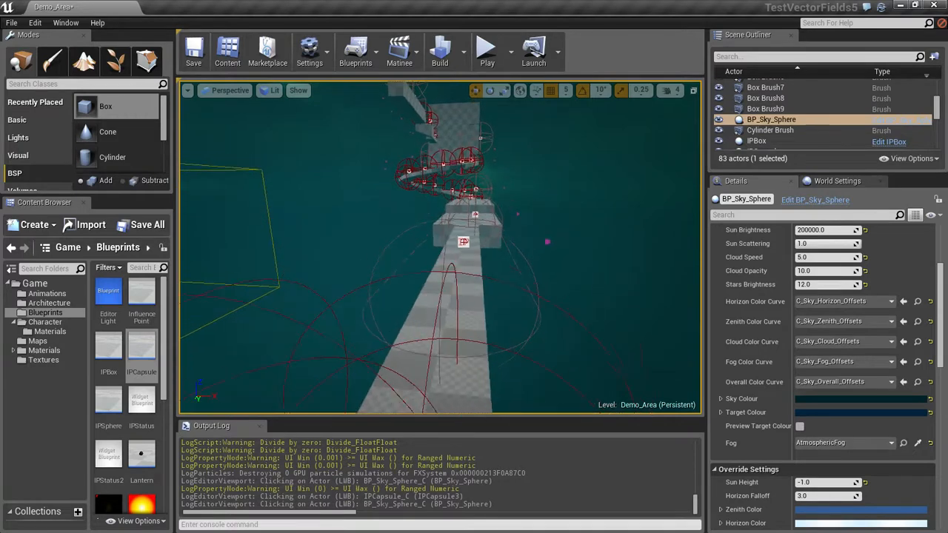
click(487, 222)
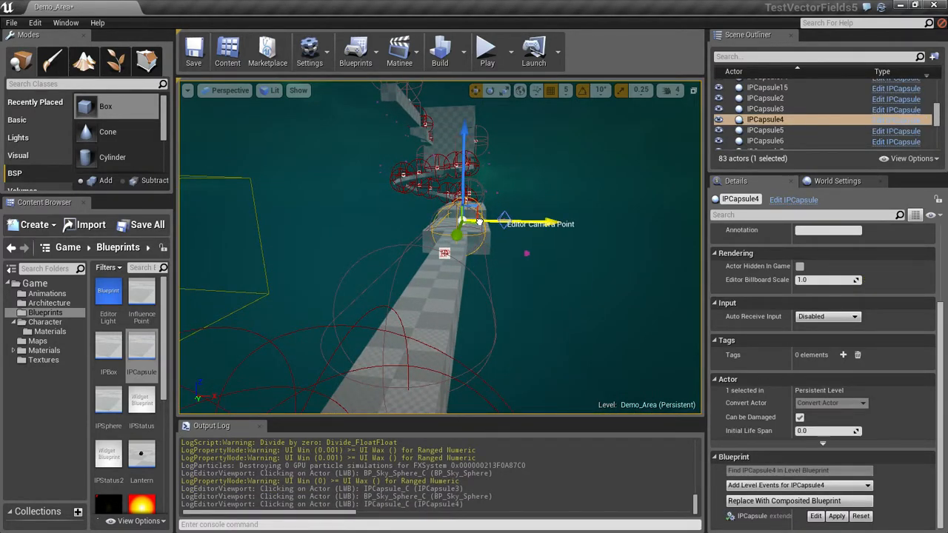
click(537, 206)
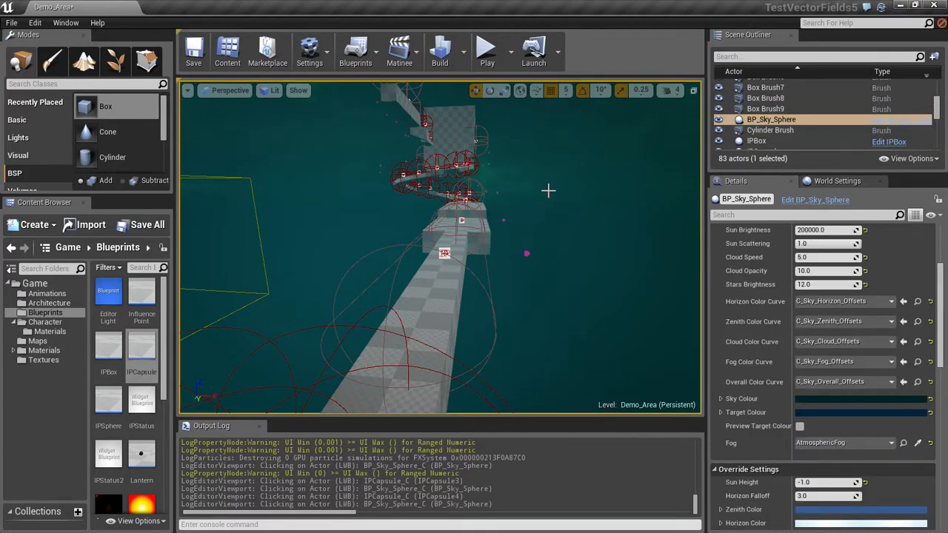
Inspect the influence point sphere on the starting beam and review the circular platform and the long walkway.
right_drag(552, 190, 222, 218)
right_drag(372, 201, 230, 194)
right_drag(434, 187, 644, 205)
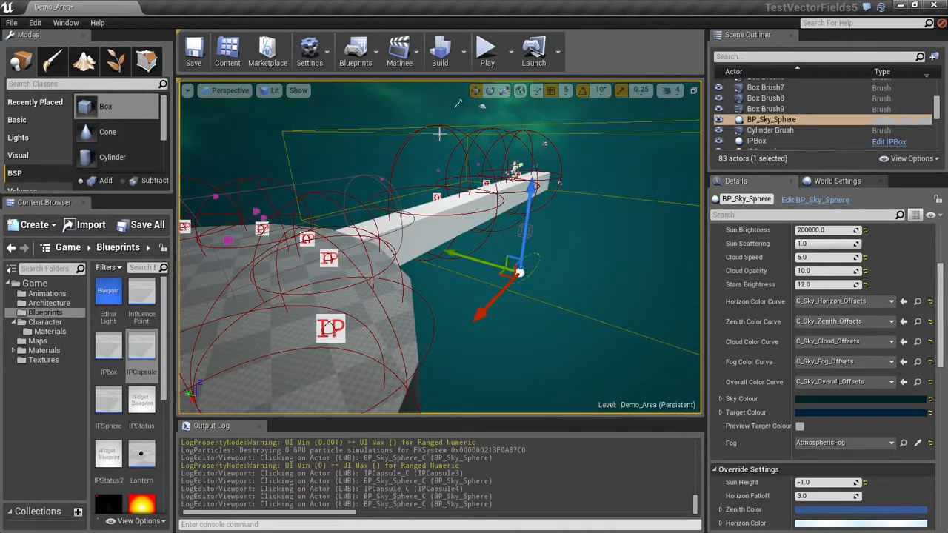
click(487, 167)
click(441, 197)
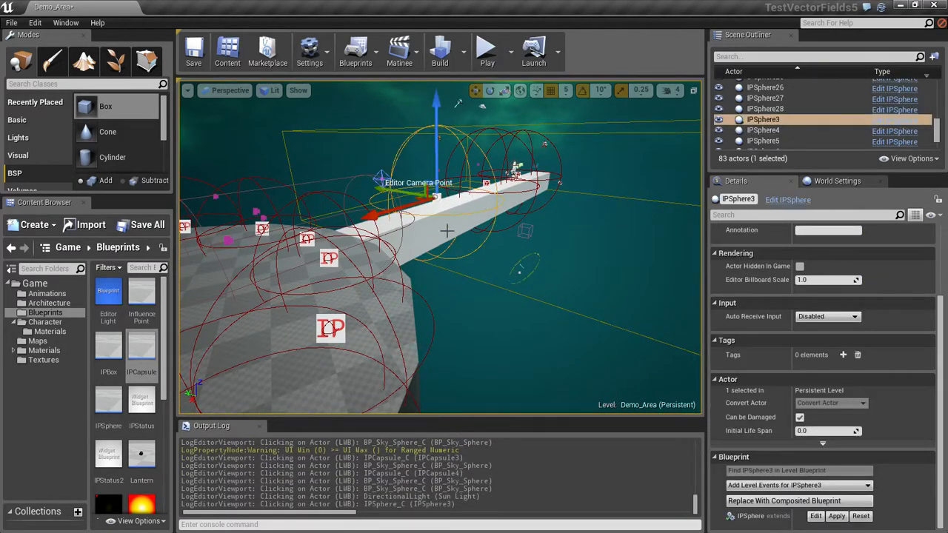
right_drag(405, 216, 218, 216)
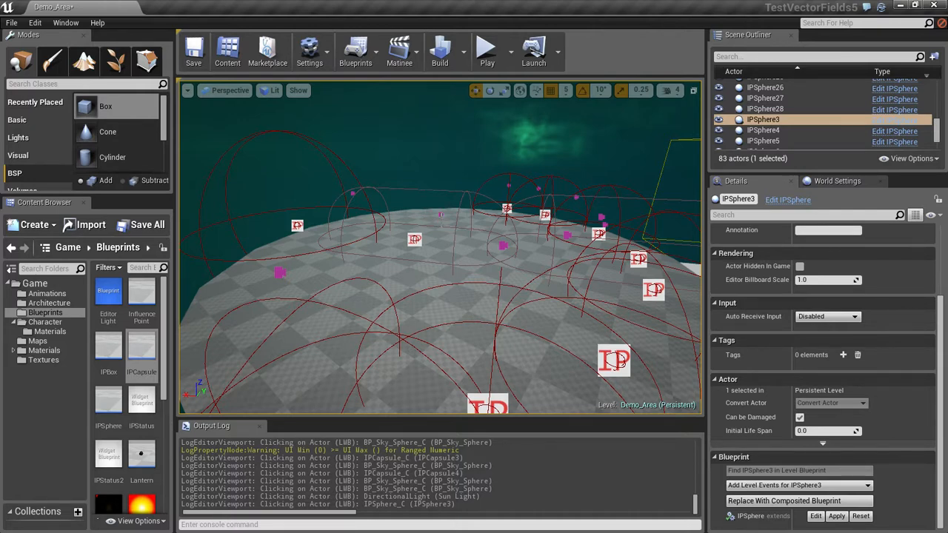
right_drag(457, 184, 419, 169)
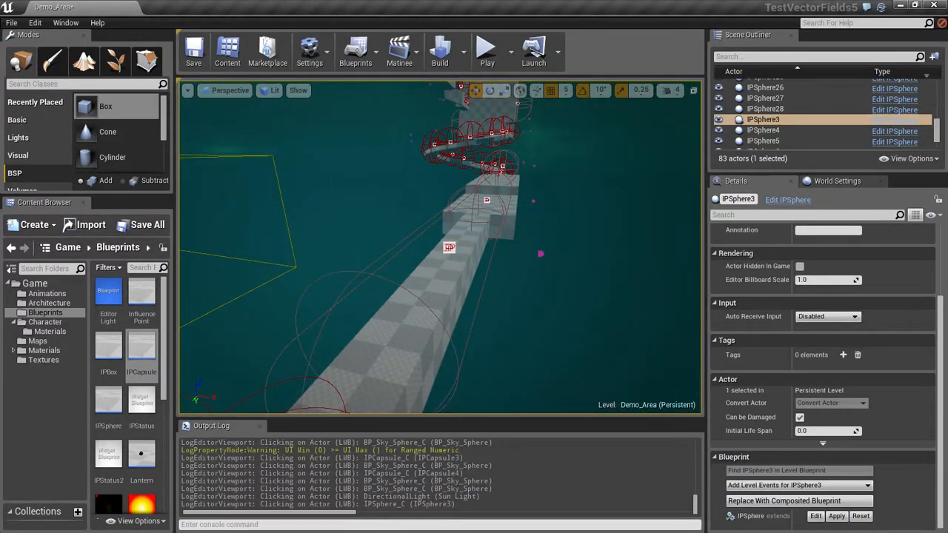